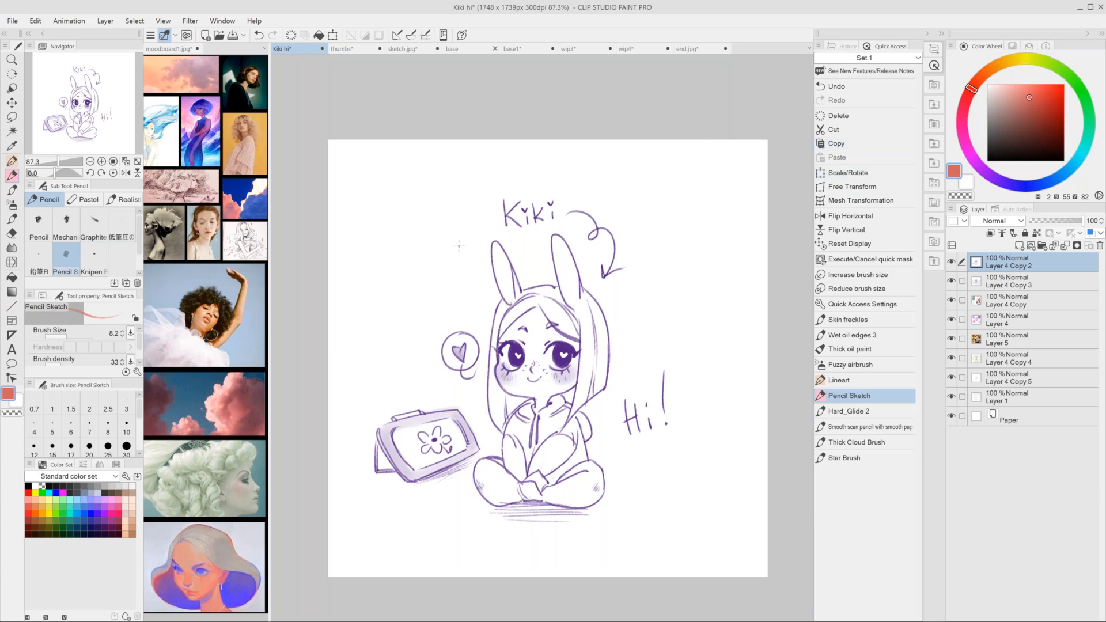
Hide the layers above Layer 1 one after another, from Layer 4 Copy 2 down to Layer 4 Copy 5.
{"action": "left_click", "coordinate": [951, 262]}
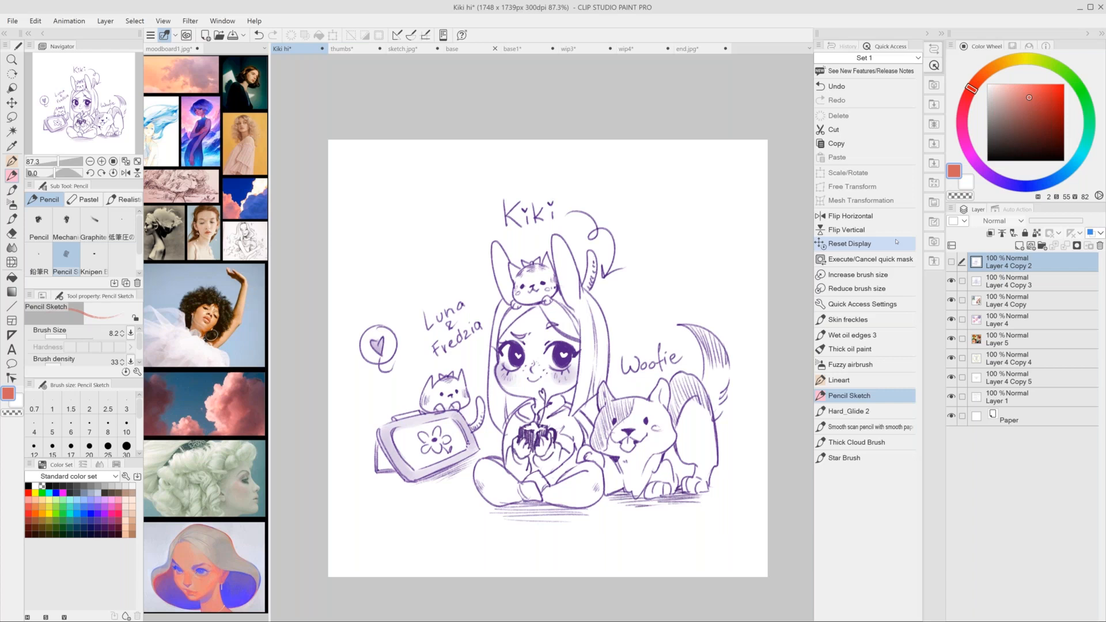
{"action": "left_click", "coordinate": [951, 281]}
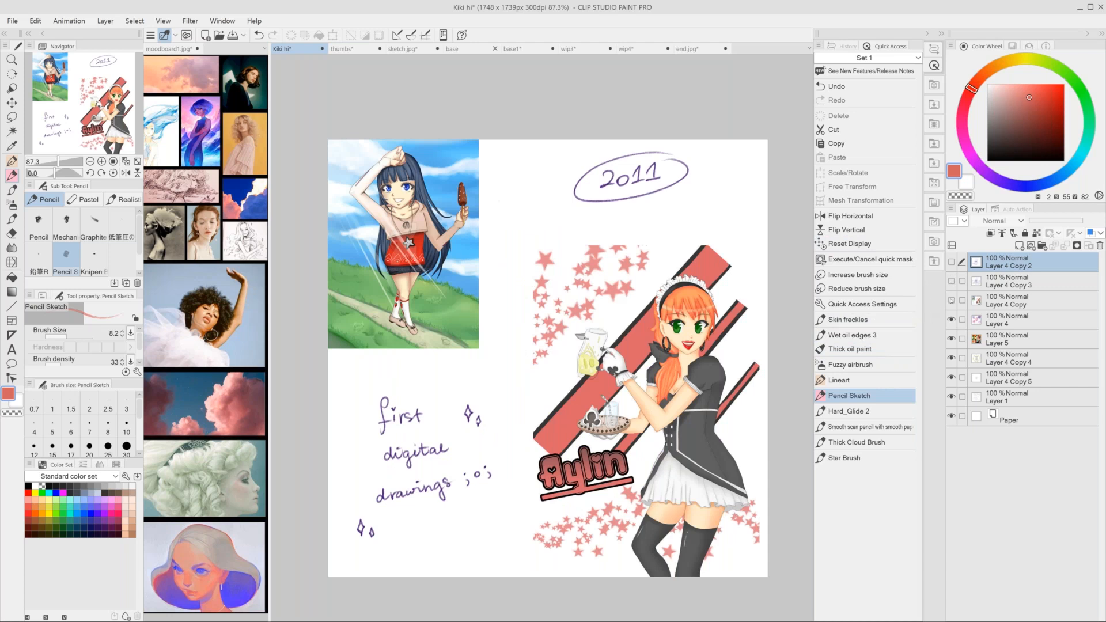
{"action": "left_click", "coordinate": [951, 300]}
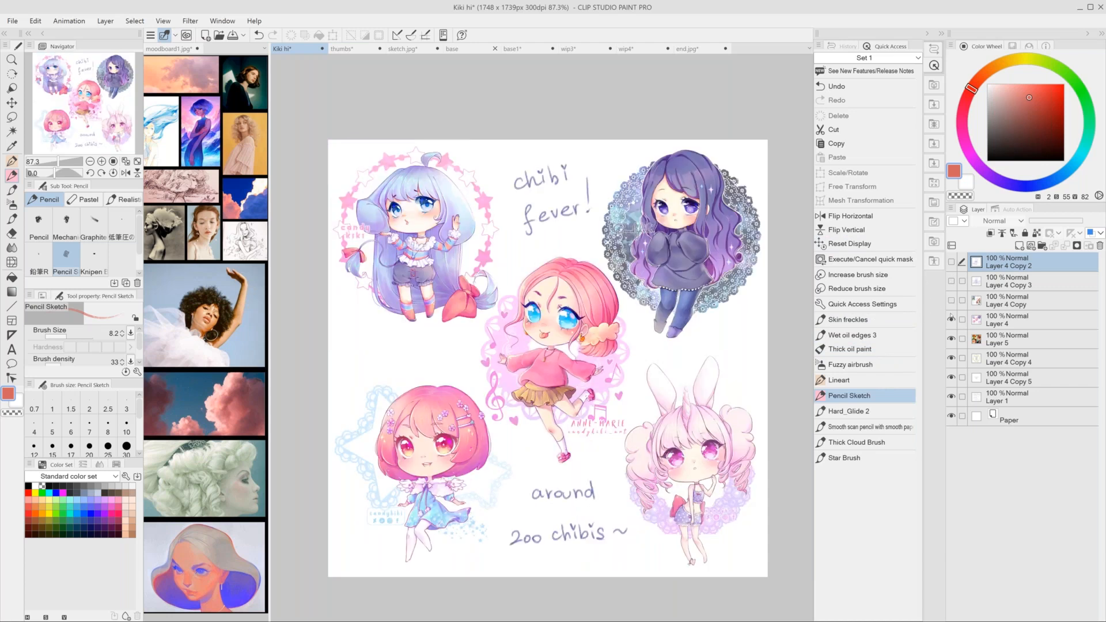
{"action": "left_click", "coordinate": [951, 320]}
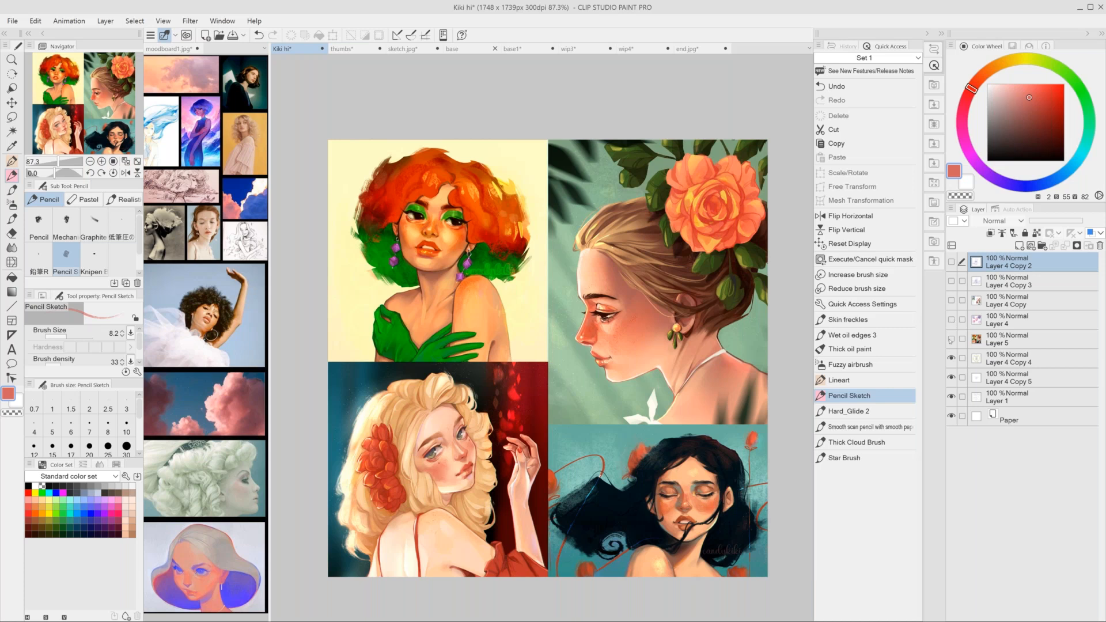
{"action": "left_click", "coordinate": [951, 339]}
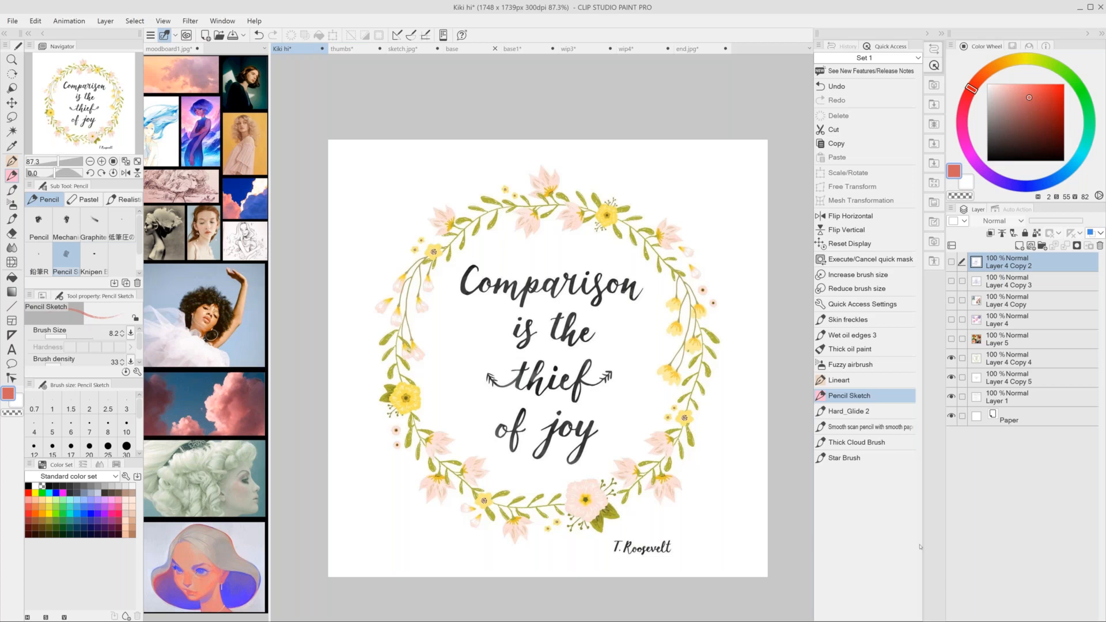
{"action": "left_click", "coordinate": [952, 358]}
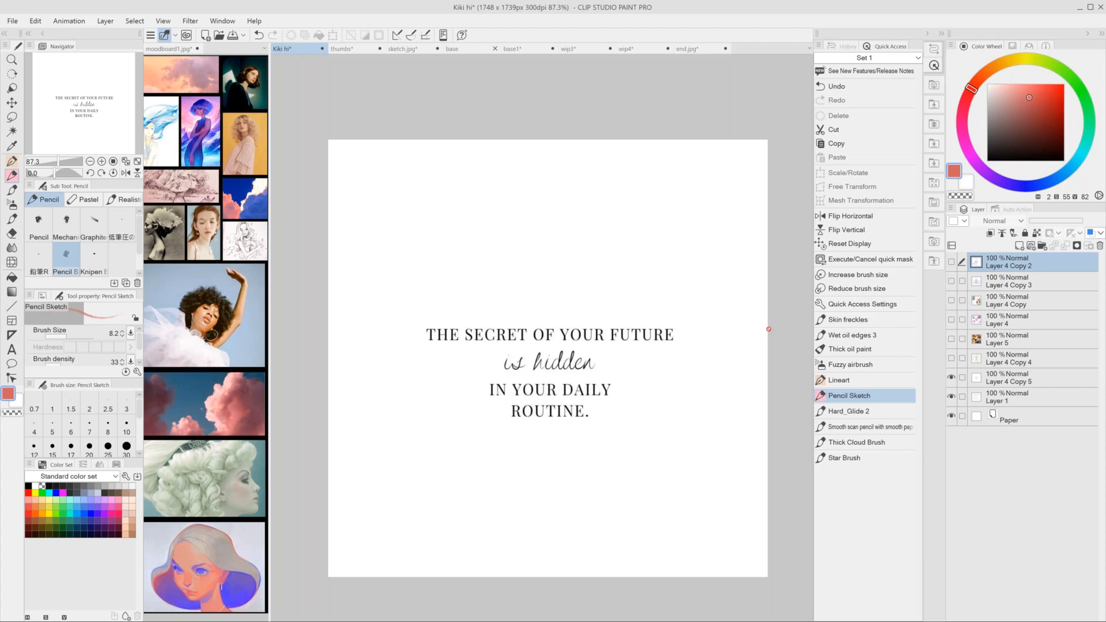
{"action": "left_click", "coordinate": [952, 378]}
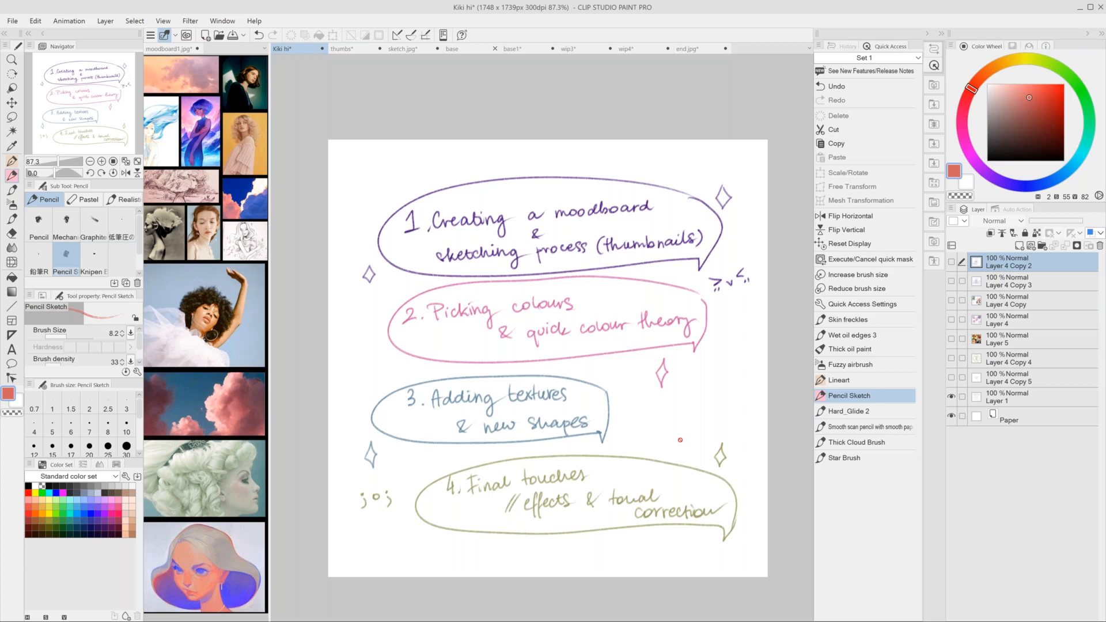
On the thumbs canvas, add a layer above Layer 1 and draw a test squiggle in a more saturated red with the Hard_Glide 2 brush.
{"action": "left_click", "coordinate": [373, 49]}
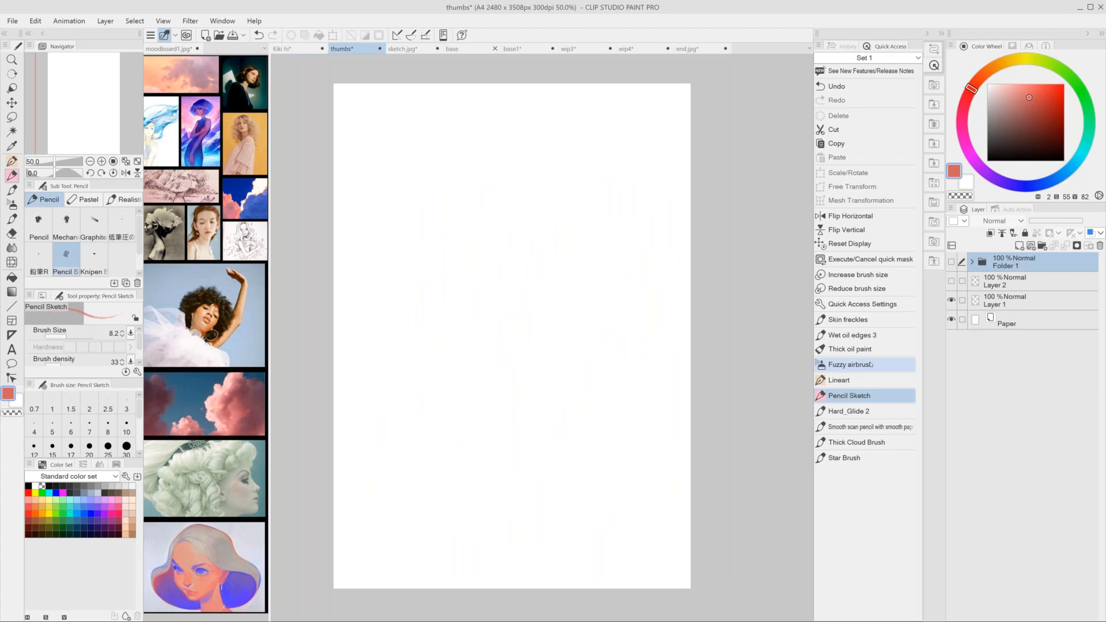
{"action": "left_click", "coordinate": [847, 411]}
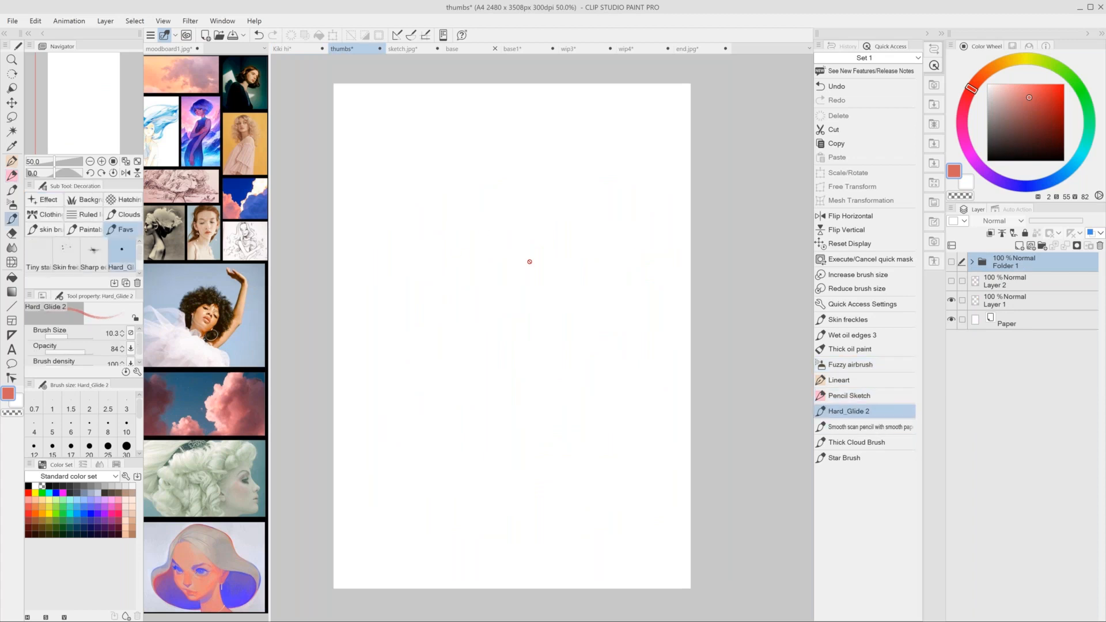
{"action": "key", "text": "ctrl+shift+n"}
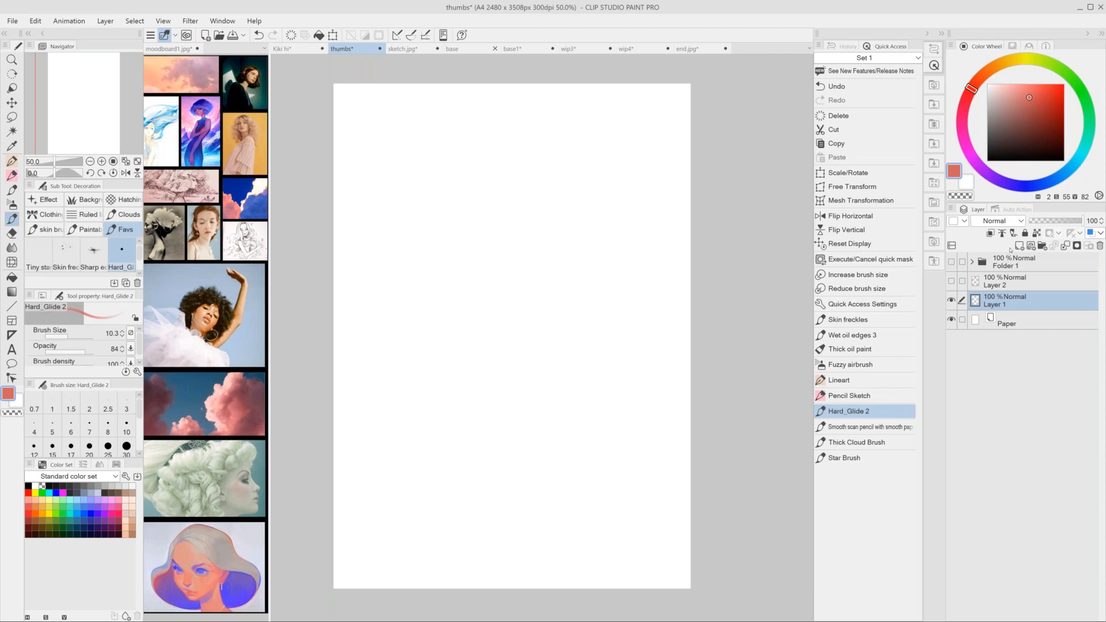
{"action": "left_click", "coordinate": [1015, 109]}
{"action": "left_click", "coordinate": [1040, 98]}
{"action": "mouse_move", "coordinate": [466, 237]}
{"action": "left_mouse_down"}
{"action": "mouse_move", "coordinate": [506, 441]}
{"action": "mouse_move", "coordinate": [546, 413]}
{"action": "left_mouse_up"}
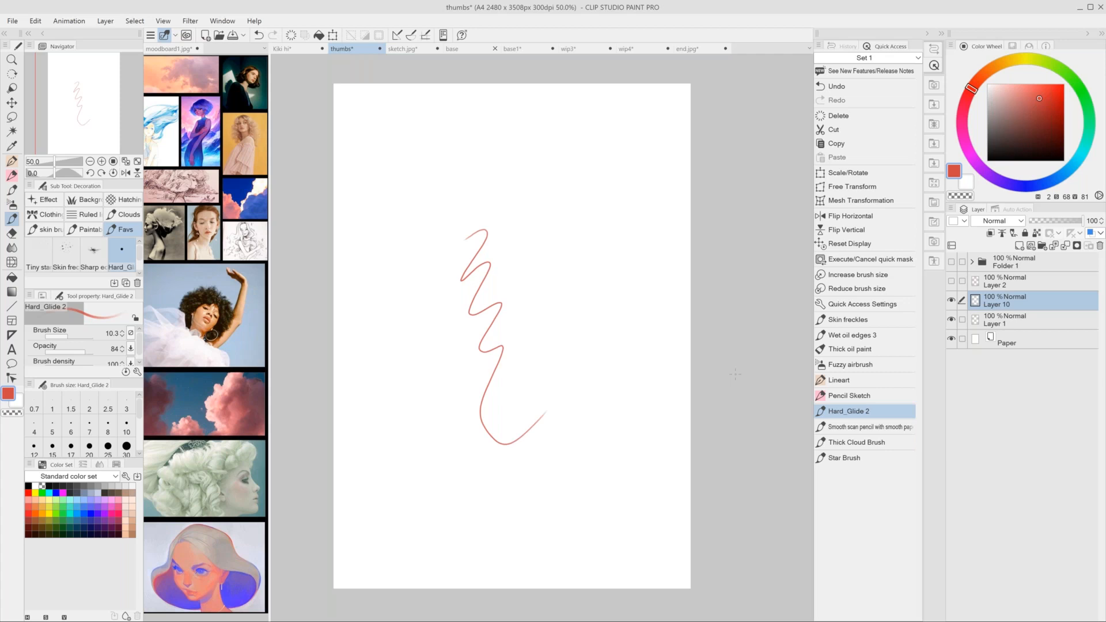
Draw two more test squiggles with the Pencil Sketch brush, one thin and one thick at brush size 32.3.
{"action": "left_click", "coordinate": [849, 396]}
{"action": "mouse_move", "coordinate": [552, 221]}
{"action": "left_mouse_down"}
{"action": "mouse_move", "coordinate": [556, 283]}
{"action": "mouse_move", "coordinate": [577, 319]}
{"action": "mouse_move", "coordinate": [632, 289]}
{"action": "left_mouse_up"}
{"action": "scroll", "coordinate": [595, 242], "scroll_direction": "up", "scroll_amount": 3}
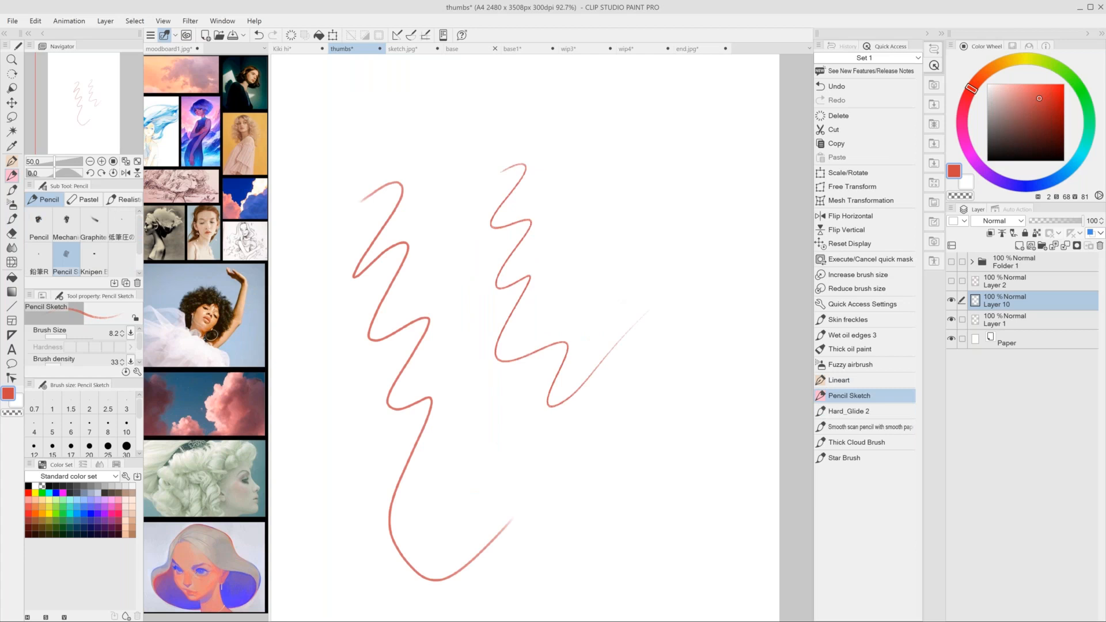
{"action": "mouse_move", "coordinate": [593, 226]}
{"action": "left_mouse_down"}
{"action": "mouse_move", "coordinate": [642, 340]}
{"action": "mouse_move", "coordinate": [692, 521]}
{"action": "mouse_move", "coordinate": [719, 510]}
{"action": "left_mouse_up"}
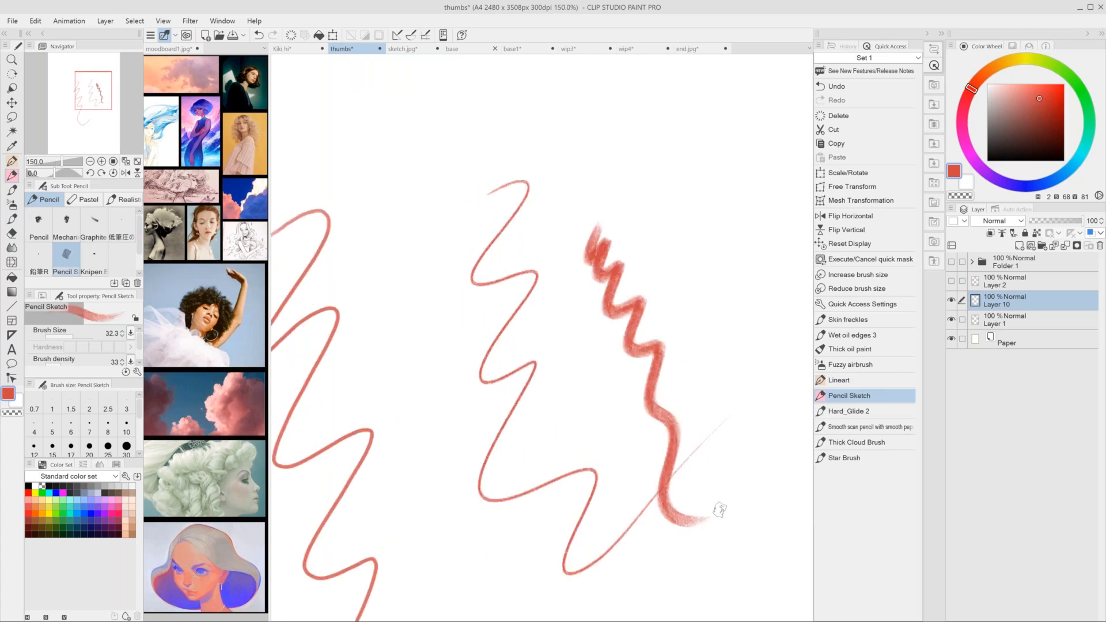
{"action": "scroll", "coordinate": [719, 509], "scroll_direction": "down", "scroll_amount": 2}
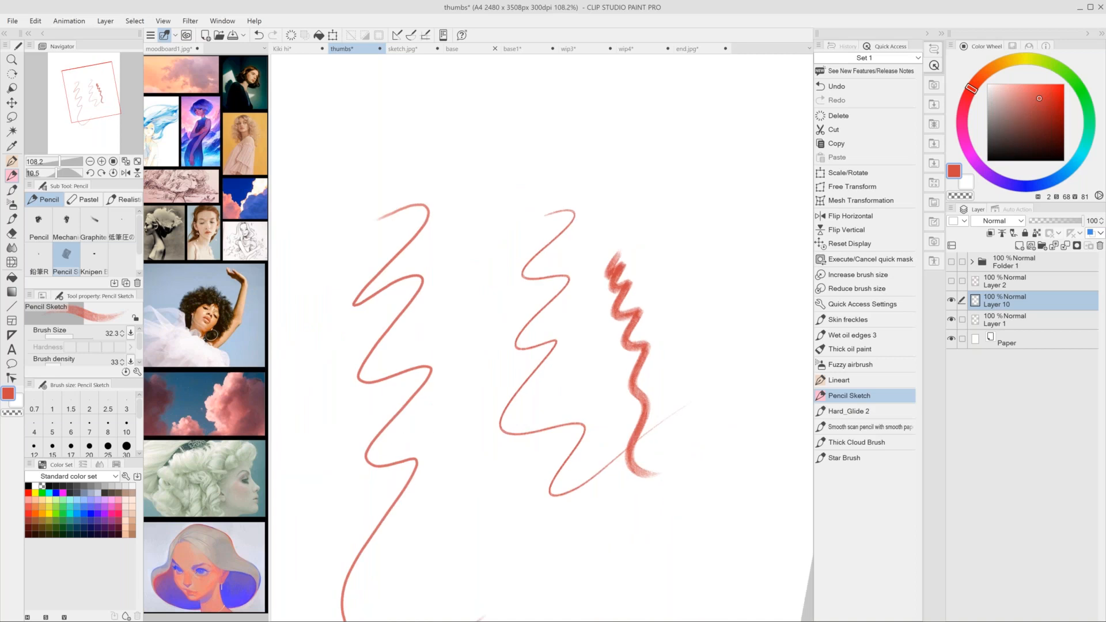
{"action": "scroll", "coordinate": [576, 559], "scroll_direction": "down", "scroll_amount": 1}
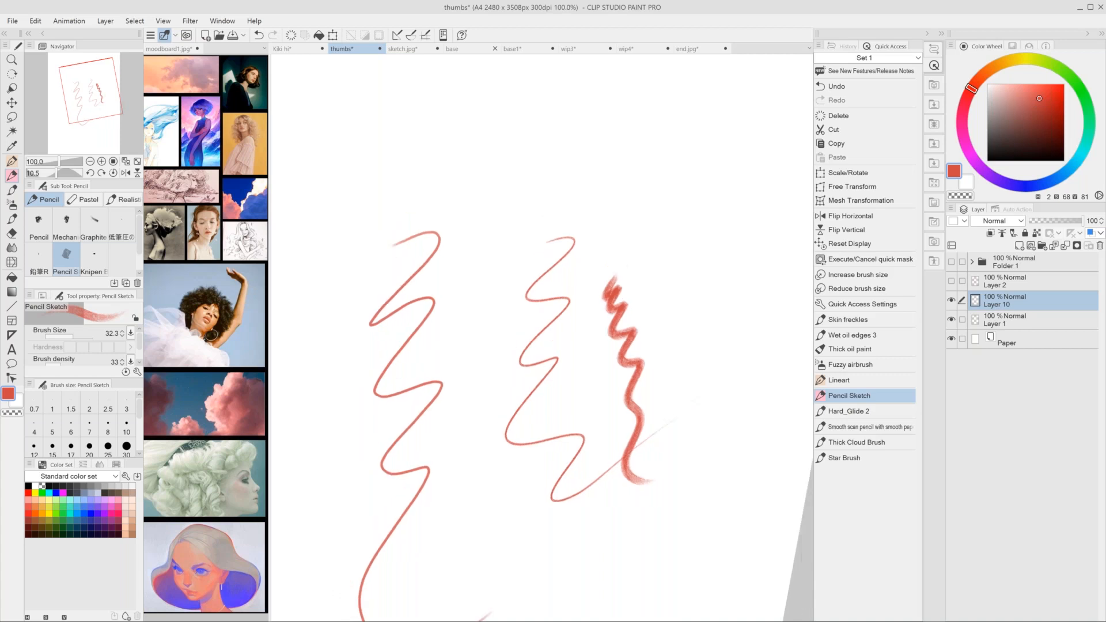
{"action": "scroll", "coordinate": [542, 339], "scroll_direction": "down", "scroll_amount": 3}
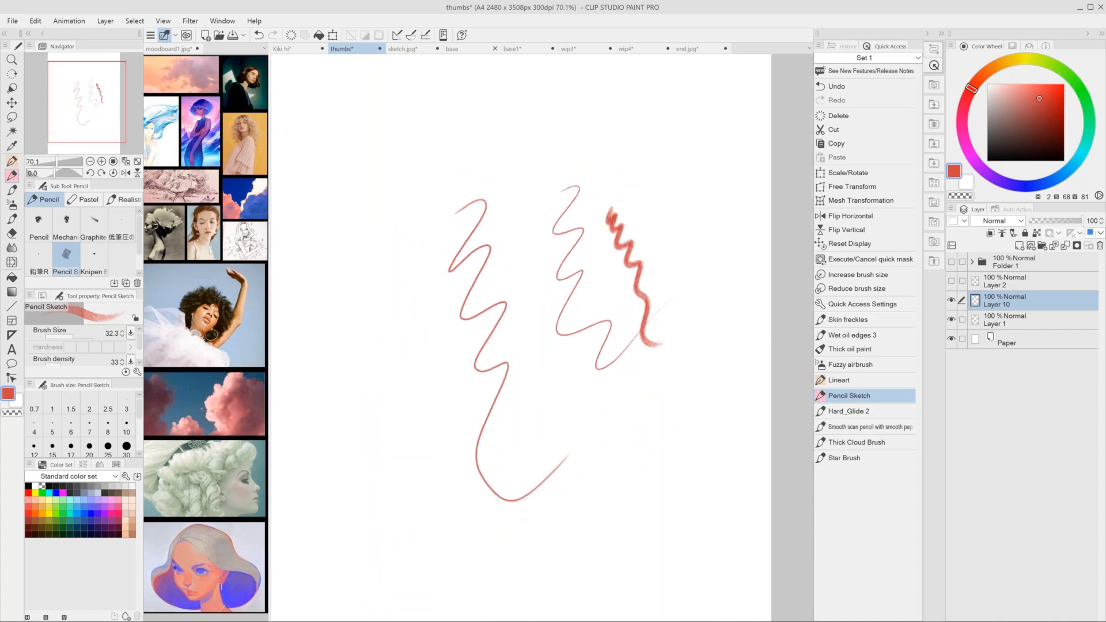
Bring up the moodboard image, and view the webinar's shared Google Drive folder in the browser before returning to Clip Studio Paint.
{"action": "left_click", "coordinate": [206, 316]}
{"action": "scroll", "coordinate": [206, 316], "scroll_direction": "up", "scroll_amount": 2}
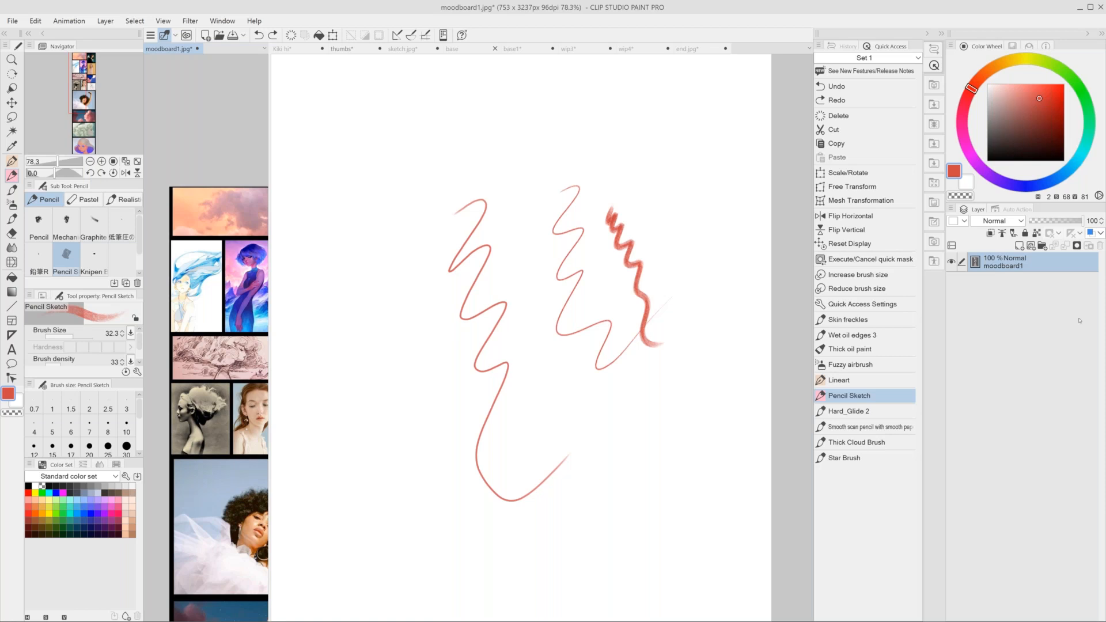
{"action": "key", "text": "alt+Tab"}
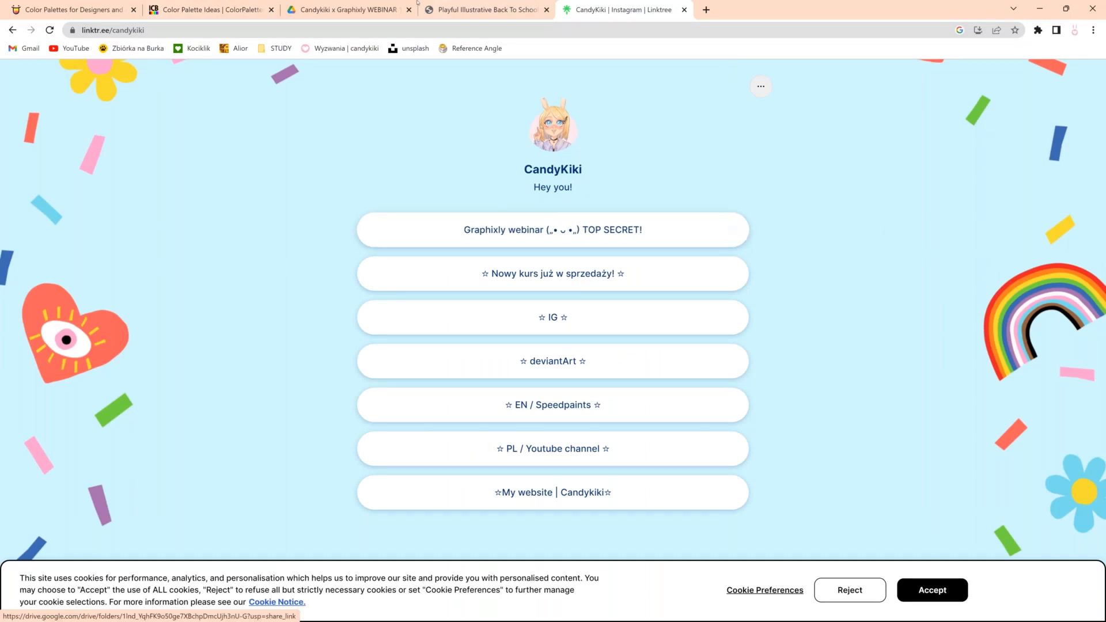
{"action": "left_click", "coordinate": [367, 3]}
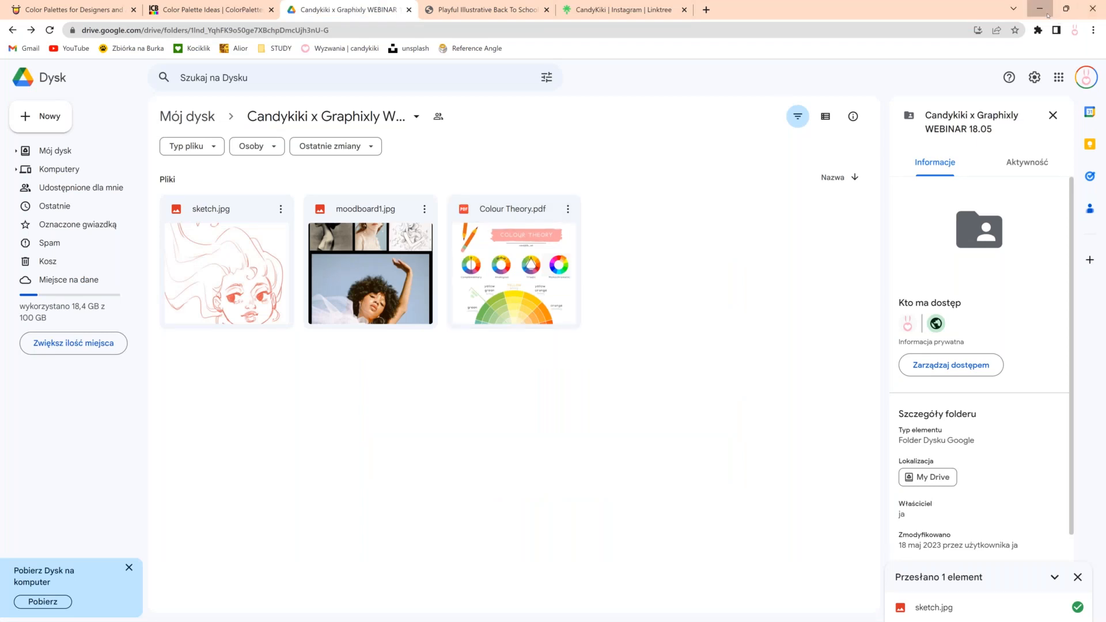
{"action": "left_click", "coordinate": [1047, 14]}
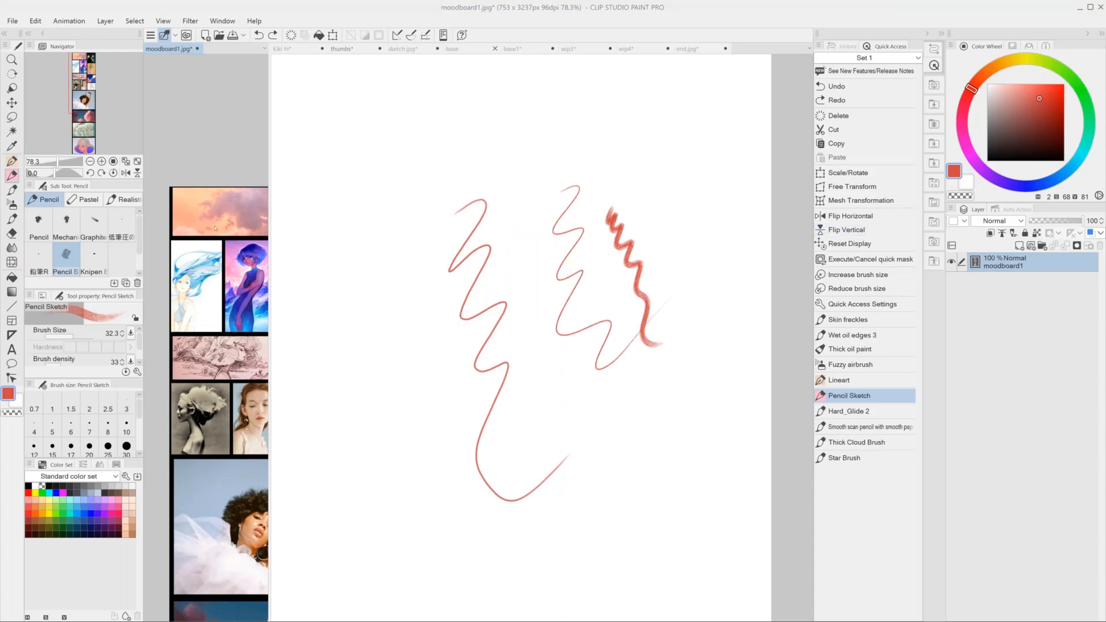
Examine the moodboard's reference pictures up close and as a whole, including the clouds, portraits and illustrations.
{"action": "scroll", "coordinate": [236, 189], "scroll_direction": "up", "scroll_amount": 1}
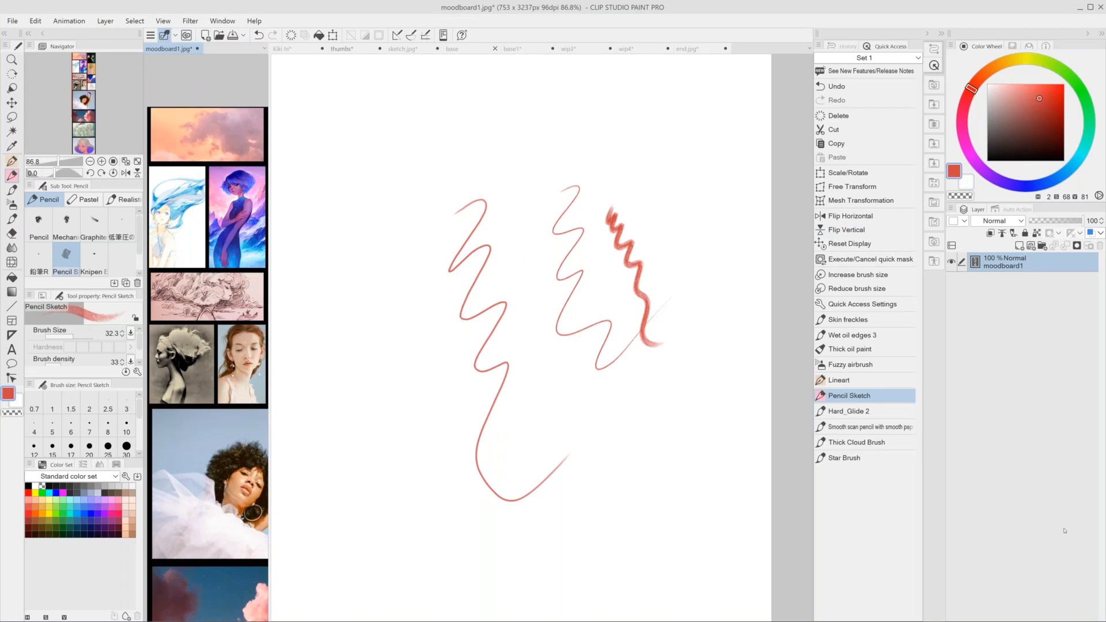
{"action": "scroll", "coordinate": [167, 235], "scroll_direction": "up", "scroll_amount": 2}
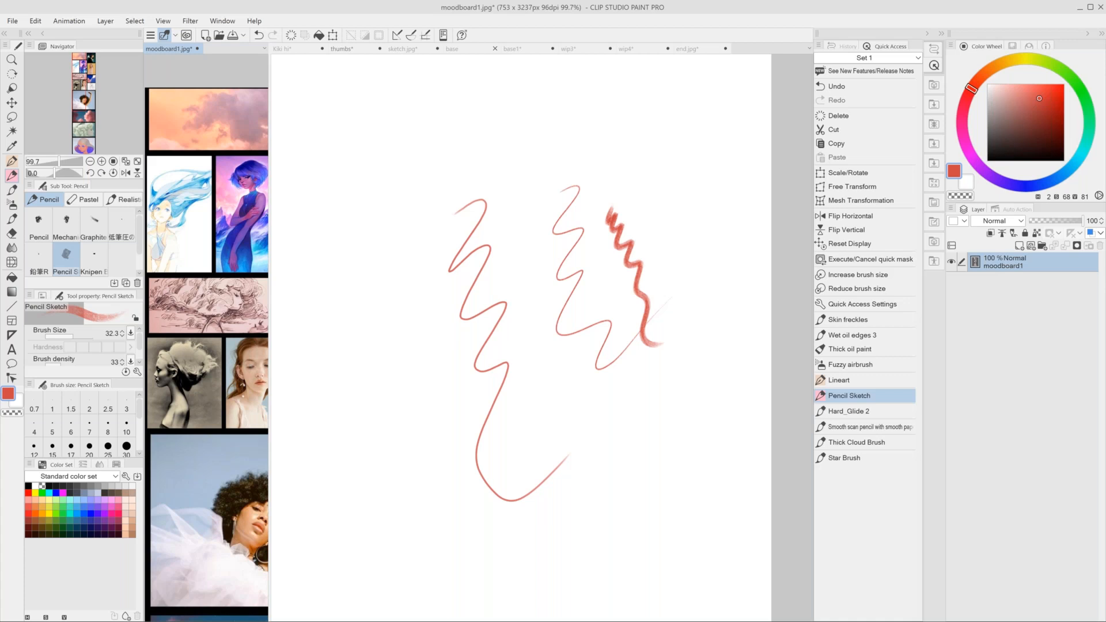
{"action": "scroll", "coordinate": [170, 236], "scroll_direction": "up", "scroll_amount": 2}
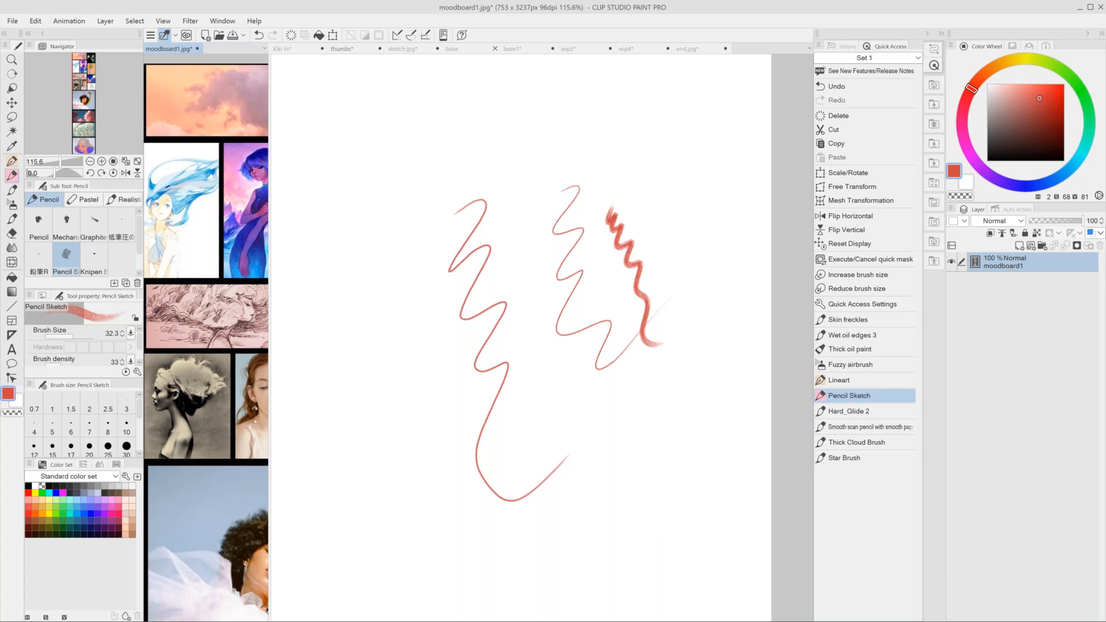
{"action": "scroll", "coordinate": [206, 338], "scroll_direction": "up", "scroll_amount": 2}
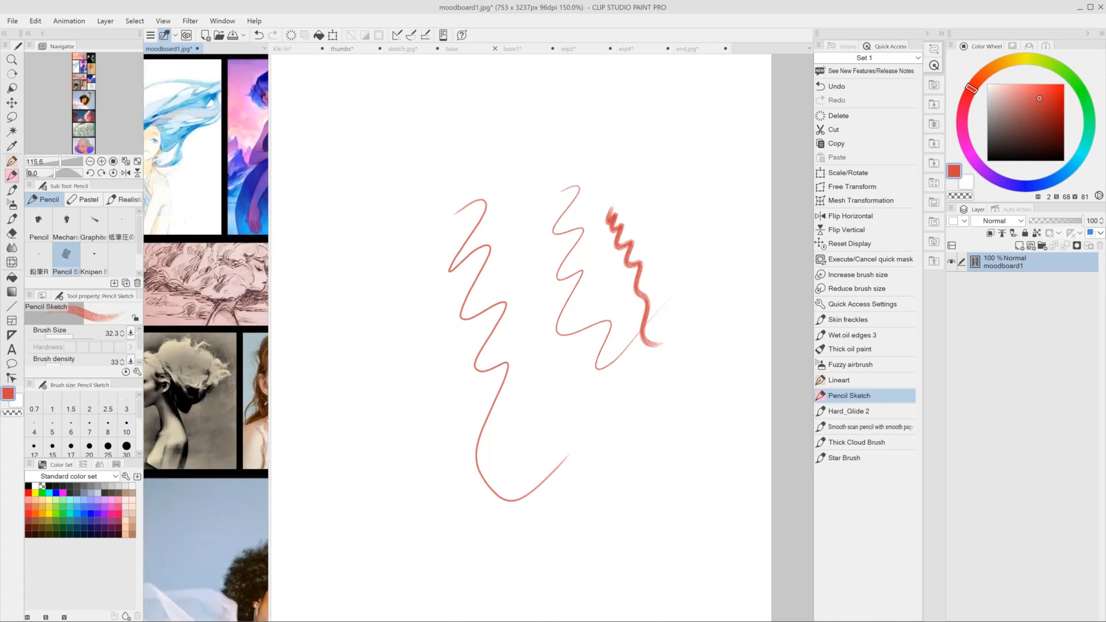
{"action": "scroll", "coordinate": [207, 338], "scroll_direction": "down", "scroll_amount": 3}
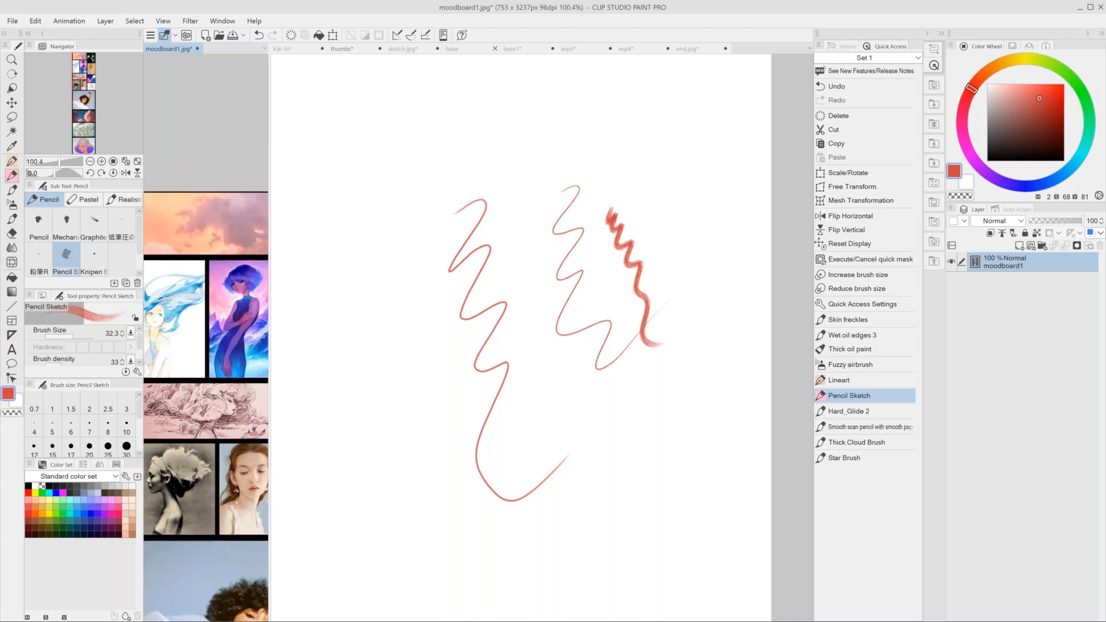
{"action": "scroll", "coordinate": [206, 338], "scroll_direction": "down", "scroll_amount": 2}
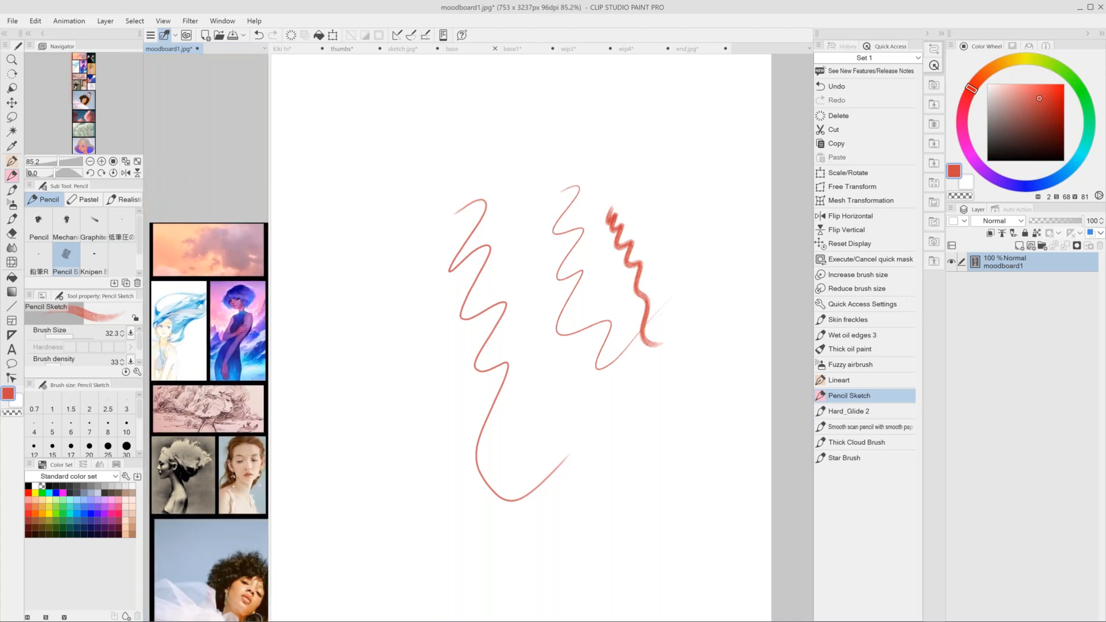
{"action": "scroll", "coordinate": [206, 337], "scroll_direction": "up", "scroll_amount": 3}
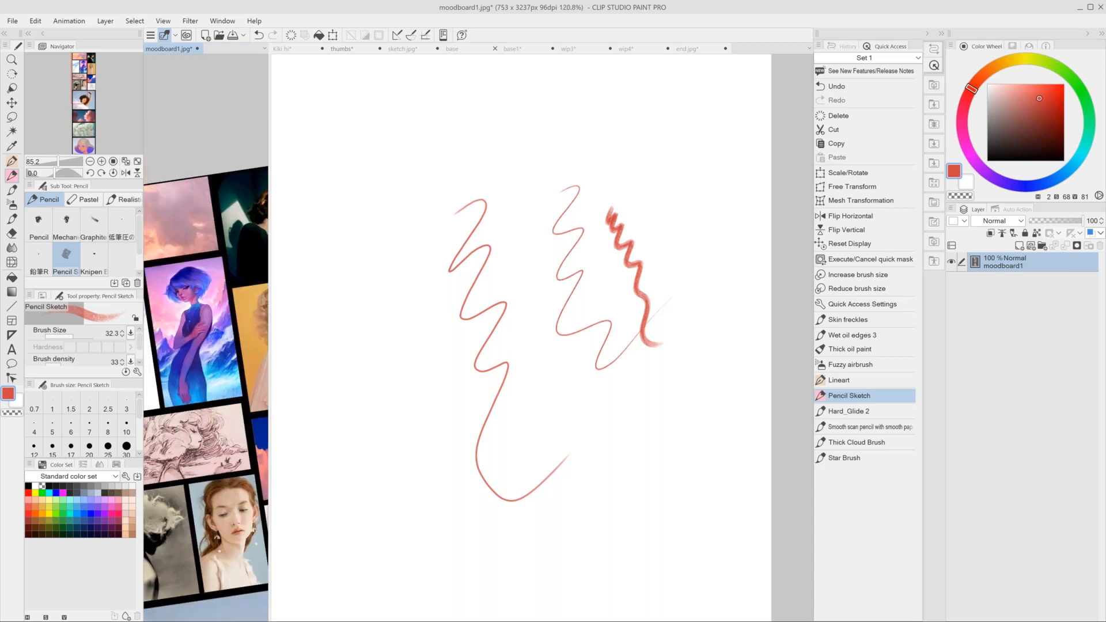
{"action": "scroll", "coordinate": [206, 337], "scroll_direction": "up", "scroll_amount": 2}
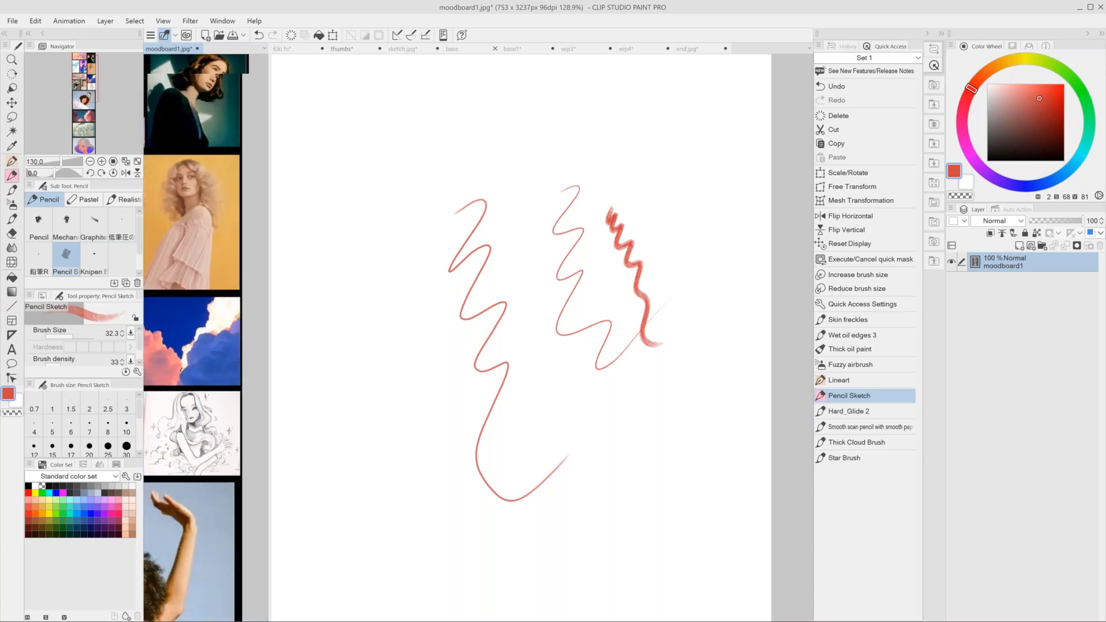
{"action": "scroll", "coordinate": [206, 337], "scroll_direction": "down", "scroll_amount": 5}
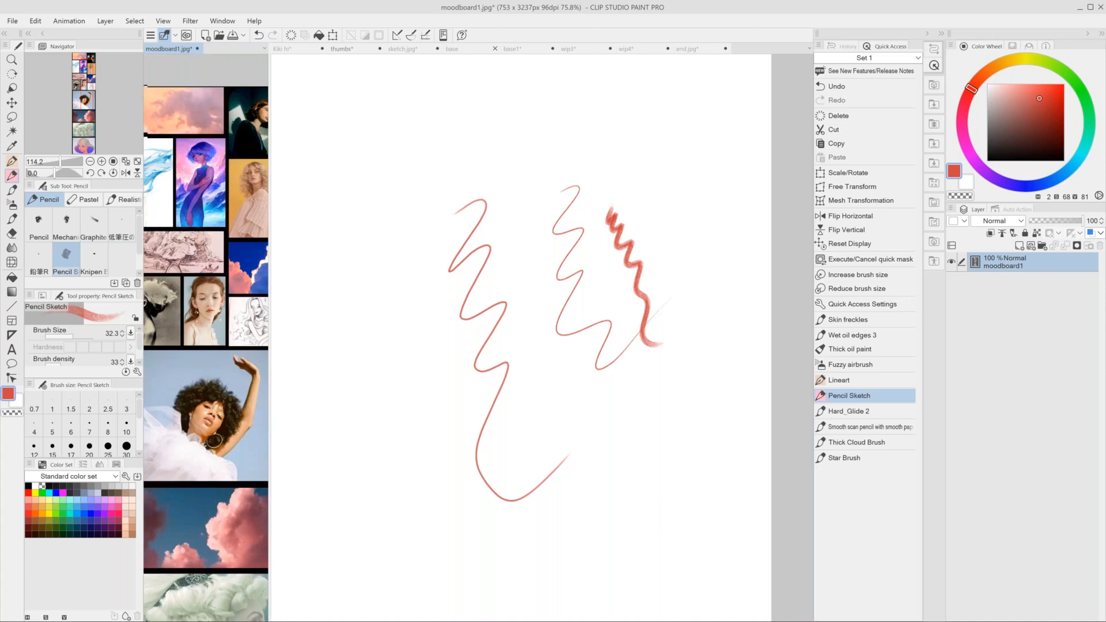
{"action": "scroll", "coordinate": [206, 338], "scroll_direction": "down", "scroll_amount": 3}
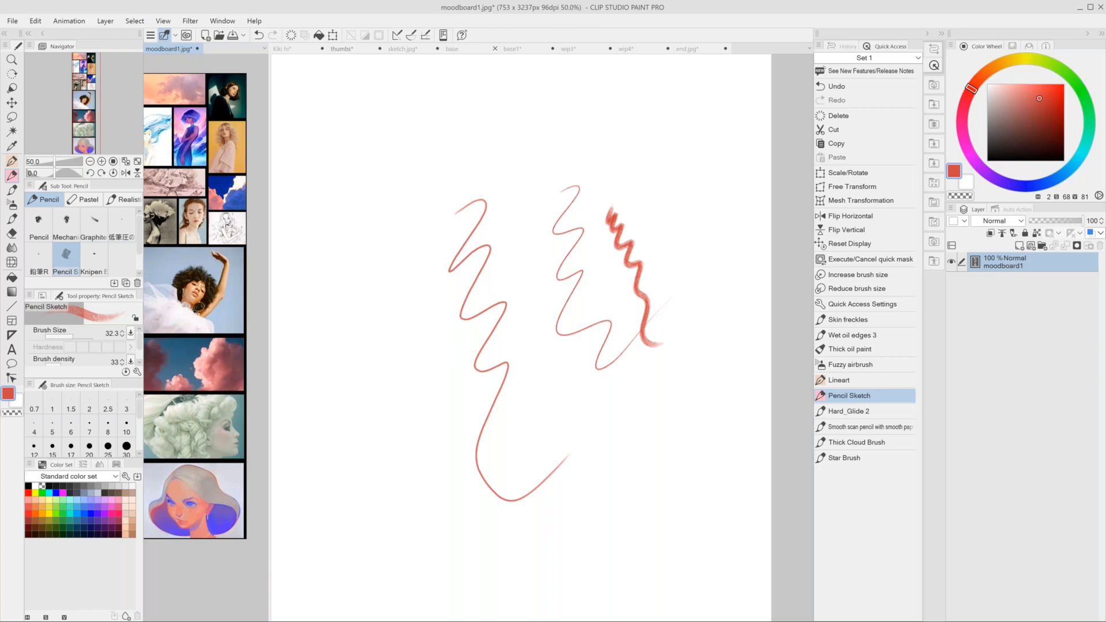
{"action": "scroll", "coordinate": [206, 338], "scroll_direction": "up", "scroll_amount": 2}
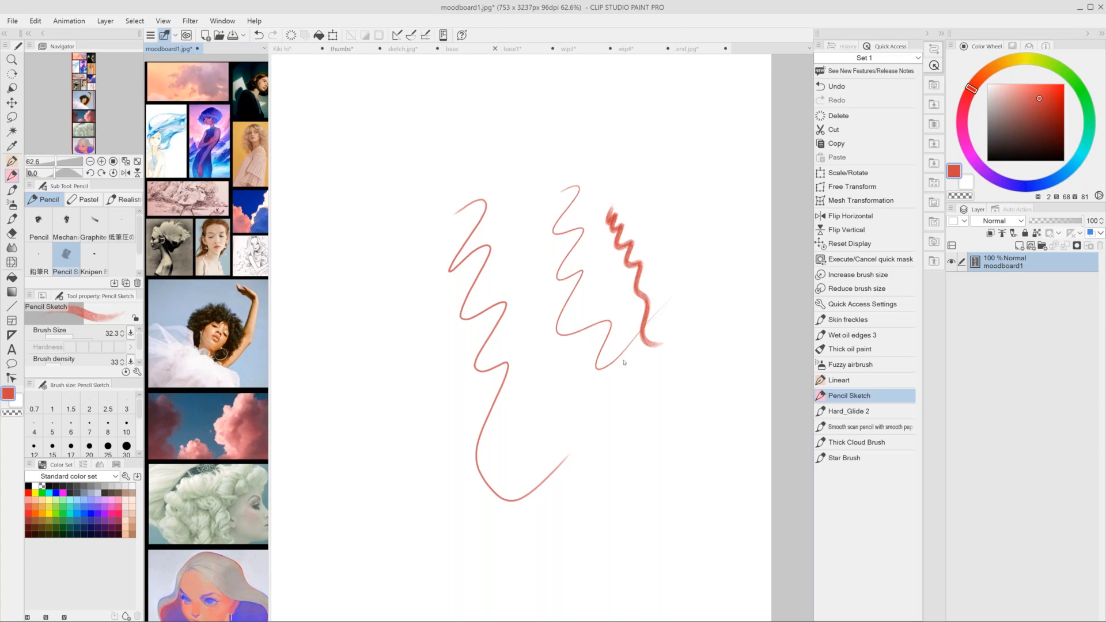
On the thumbs canvas, delete the layer holding the test squiggles and add a blank layer above Layer 1.
{"action": "key", "text": "ctrl+Tab"}
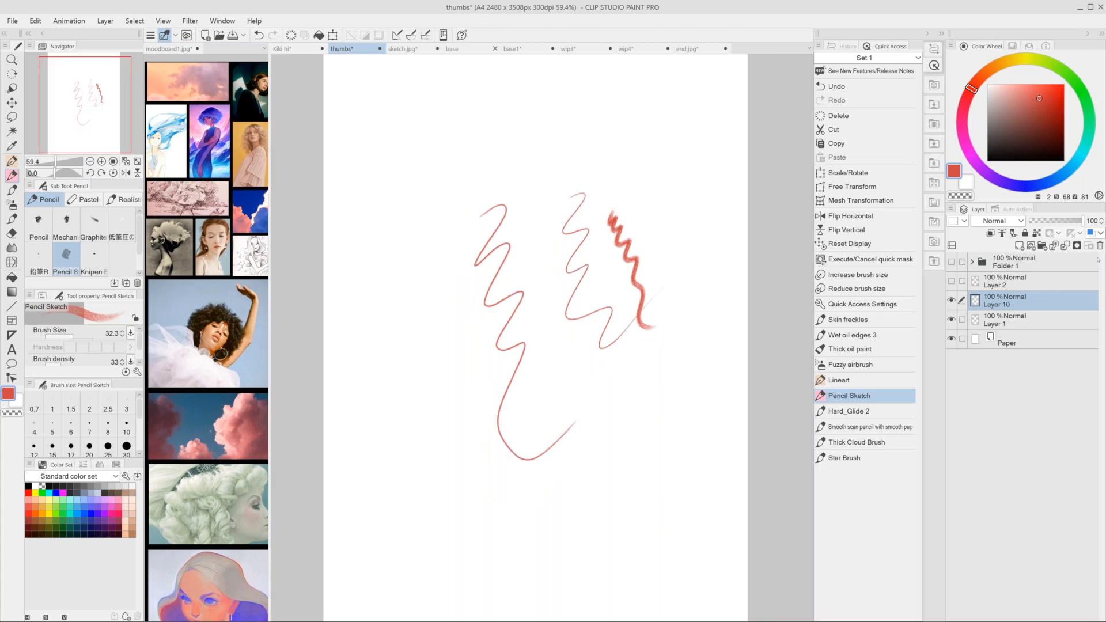
{"action": "left_click", "coordinate": [1100, 247]}
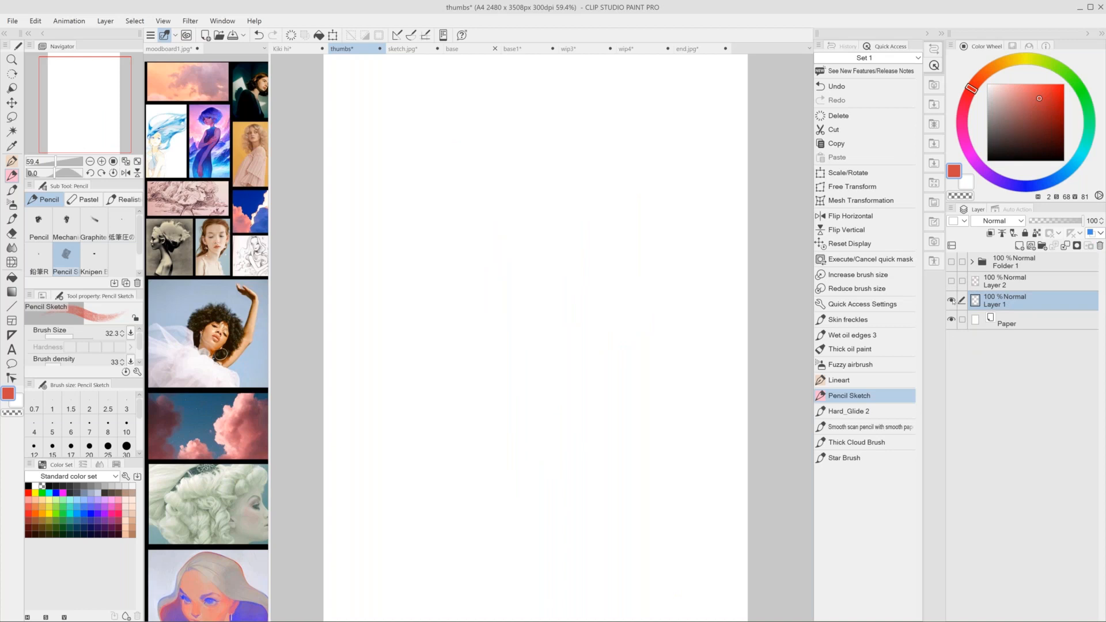
{"action": "left_click", "coordinate": [1020, 245]}
Reduce the Pencil Sketch brush size to 8.6 and draw a straight-edged portrait thumbnail frame near the page's upper left corner.
{"action": "left_click_drag", "start_coordinate": [789, 311], "coordinate": [783, 321]}
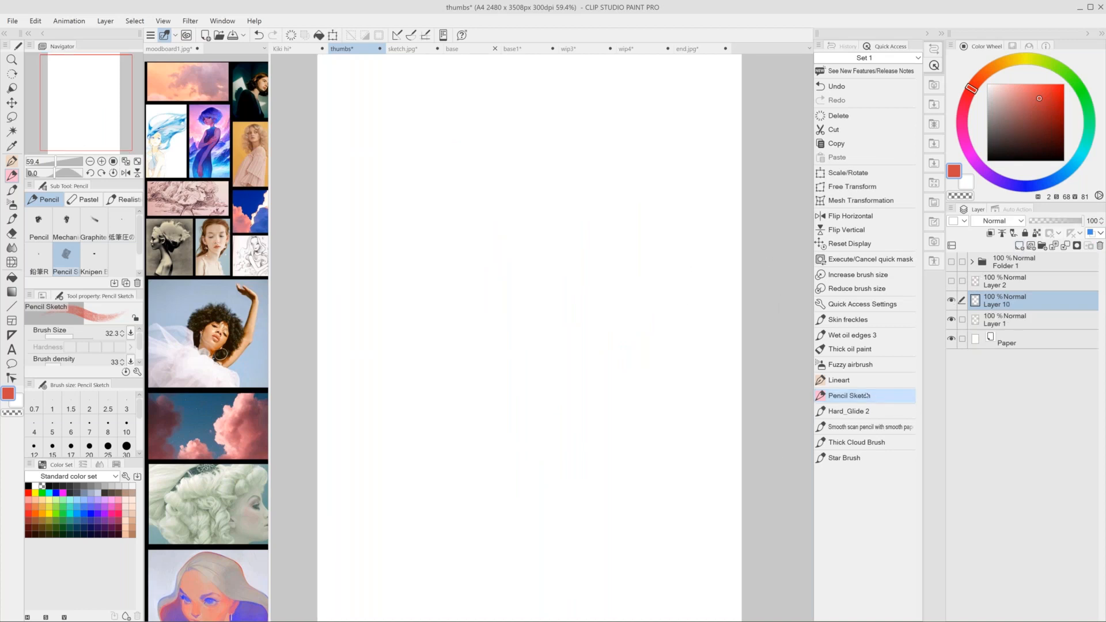
{"action": "key", "text": "bracketleft"}
{"action": "key", "text": "bracketleft"}
{"action": "key", "text": "bracketleft"}
{"action": "key", "text": "bracketleft"}
{"action": "key", "text": "bracketleft"}
{"action": "mouse_move", "coordinate": [360, 112]}
{"action": "left_mouse_down"}
{"action": "mouse_move", "coordinate": [362, 273]}
{"action": "mouse_move", "coordinate": [472, 269]}
{"action": "left_mouse_up"}
{"action": "left_click", "coordinate": [475, 272], "text": "shift"}
{"action": "left_click", "coordinate": [472, 107], "text": "shift"}
{"action": "left_click", "coordinate": [360, 105], "text": "shift"}
Draw a second portrait frame of similar size beside the first, near the page's upper right corner.
{"action": "left_click_drag", "start_coordinate": [557, 109], "coordinate": [555, 271]}
{"action": "left_click", "coordinate": [672, 268], "text": "shift"}
{"action": "left_click", "coordinate": [669, 106], "text": "shift"}
{"action": "left_click", "coordinate": [556, 104], "text": "shift"}
Draw a straight-edged landscape thumbnail frame centred beneath the two portrait frames.
{"action": "left_click_drag", "start_coordinate": [432, 345], "coordinate": [432, 429]}
{"action": "left_click", "coordinate": [612, 429], "text": "shift"}
{"action": "left_click", "coordinate": [606, 314], "text": "shift"}
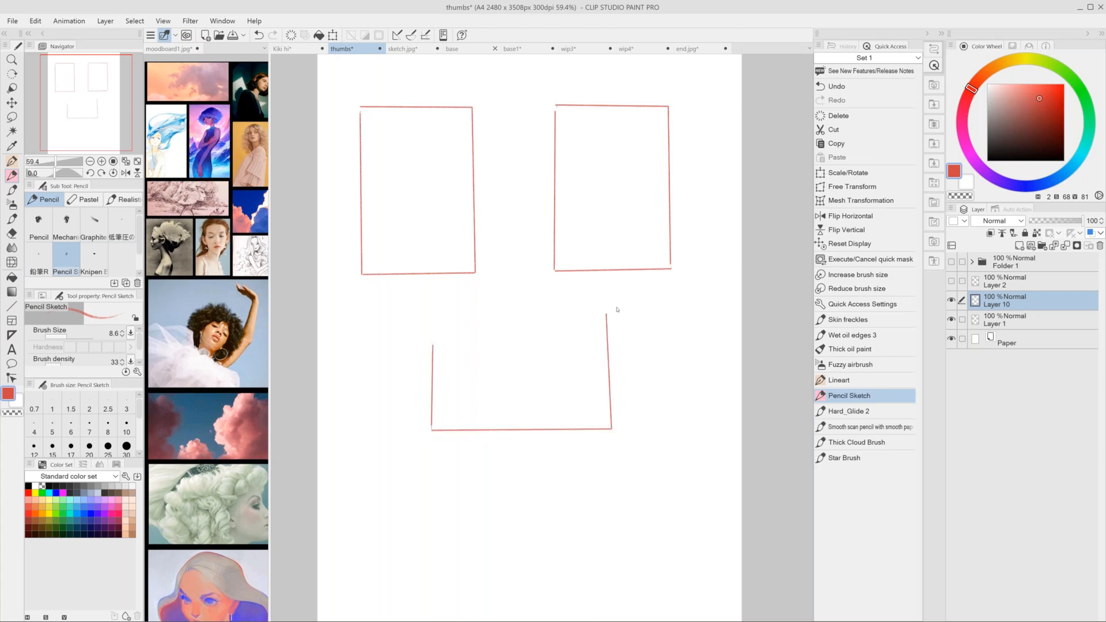
{"action": "left_click", "coordinate": [613, 309], "text": "shift"}
{"action": "left_click", "coordinate": [431, 313], "text": "shift"}
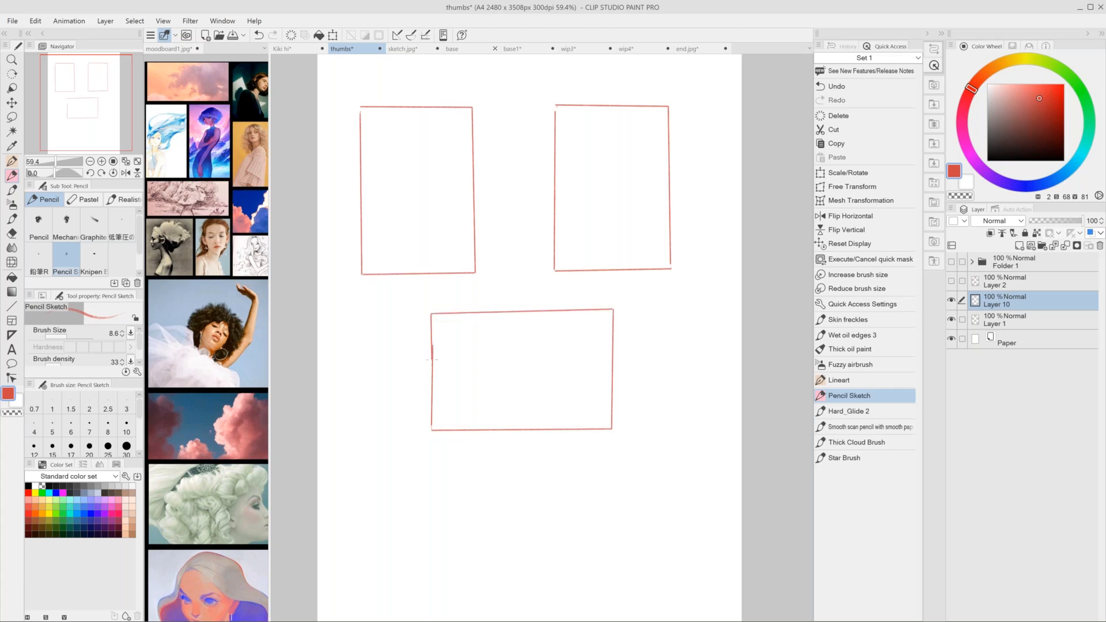
Reduce the brush size to 6.3 and handwrite the bullet notes "clouds" and "flowy hair" beneath the landscape frame.
{"action": "key", "text": "bracketleft"}
{"action": "mouse_move", "coordinate": [670, 396]}
{"action": "left_mouse_down"}
{"action": "mouse_move", "coordinate": [671, 440]}
{"action": "mouse_move", "coordinate": [657, 518]}
{"action": "mouse_move", "coordinate": [683, 562]}
{"action": "left_mouse_up"}
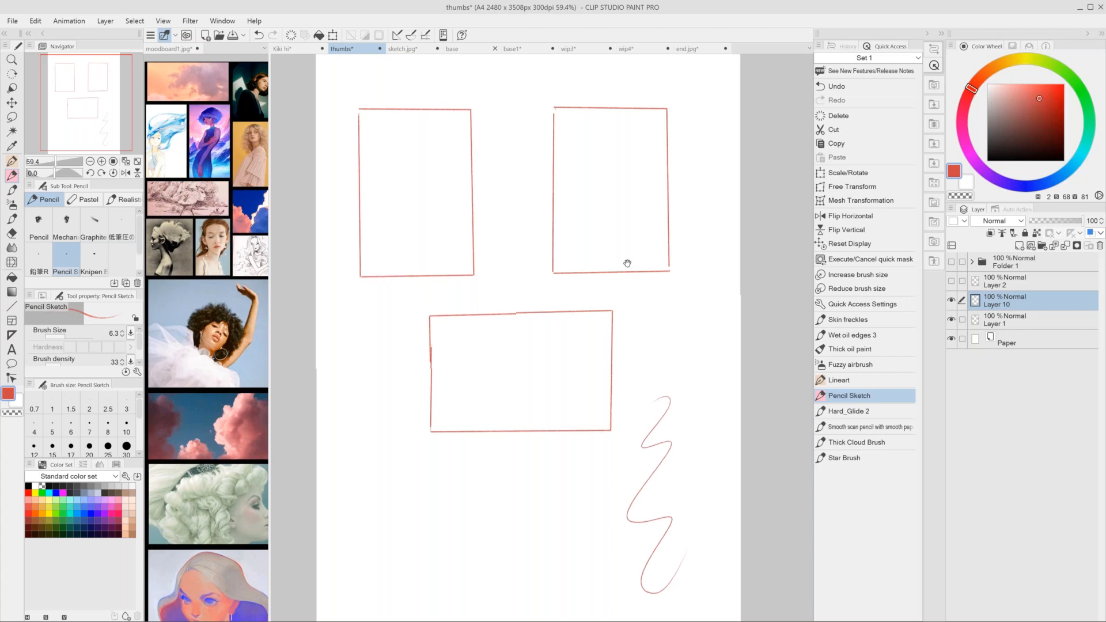
{"action": "key", "text": "ctrl+z"}
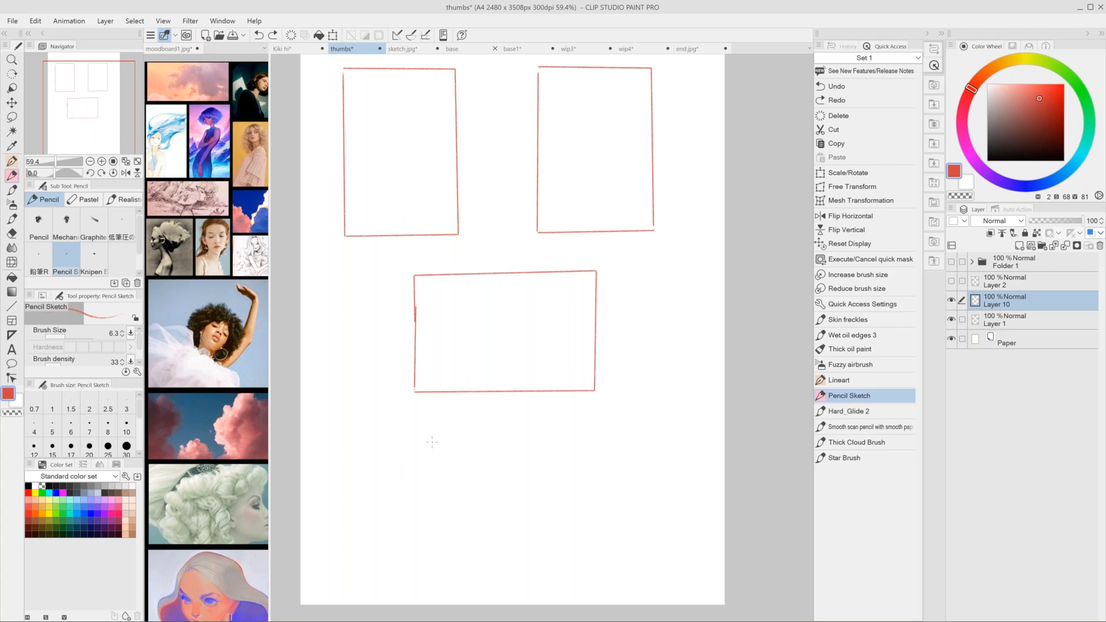
{"action": "mouse_move", "coordinate": [376, 437]}
{"action": "left_mouse_down"}
{"action": "mouse_move", "coordinate": [409, 446]}
{"action": "mouse_move", "coordinate": [417, 434]}
{"action": "mouse_move", "coordinate": [418, 446]}
{"action": "left_mouse_up"}
{"action": "key", "text": "ctrl+z"}
{"action": "mouse_move", "coordinate": [377, 455]}
{"action": "left_mouse_down"}
{"action": "mouse_move", "coordinate": [378, 478]}
{"action": "mouse_move", "coordinate": [393, 460]}
{"action": "mouse_move", "coordinate": [416, 479]}
{"action": "left_mouse_up"}
{"action": "left_click_drag", "start_coordinate": [424, 456], "coordinate": [446, 466]}
{"action": "left_click_drag", "start_coordinate": [447, 460], "coordinate": [450, 466]}
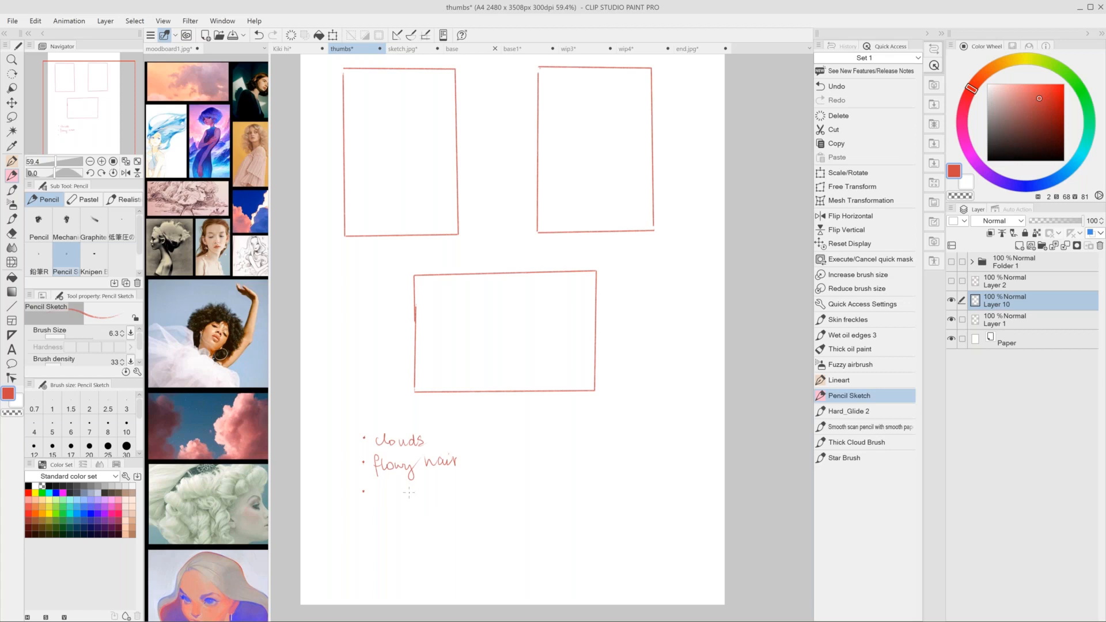
Handwrite the notes "starlight" and "stars / moon" to continue the bullet list under "flowy hair".
{"action": "left_click_drag", "start_coordinate": [378, 491], "coordinate": [443, 488]}
{"action": "left_click_drag", "start_coordinate": [376, 516], "coordinate": [372, 525]}
{"action": "left_click_drag", "start_coordinate": [380, 513], "coordinate": [412, 528]}
{"action": "left_click_drag", "start_coordinate": [424, 525], "coordinate": [436, 524]}
{"action": "left_click_drag", "start_coordinate": [440, 517], "coordinate": [463, 515]}
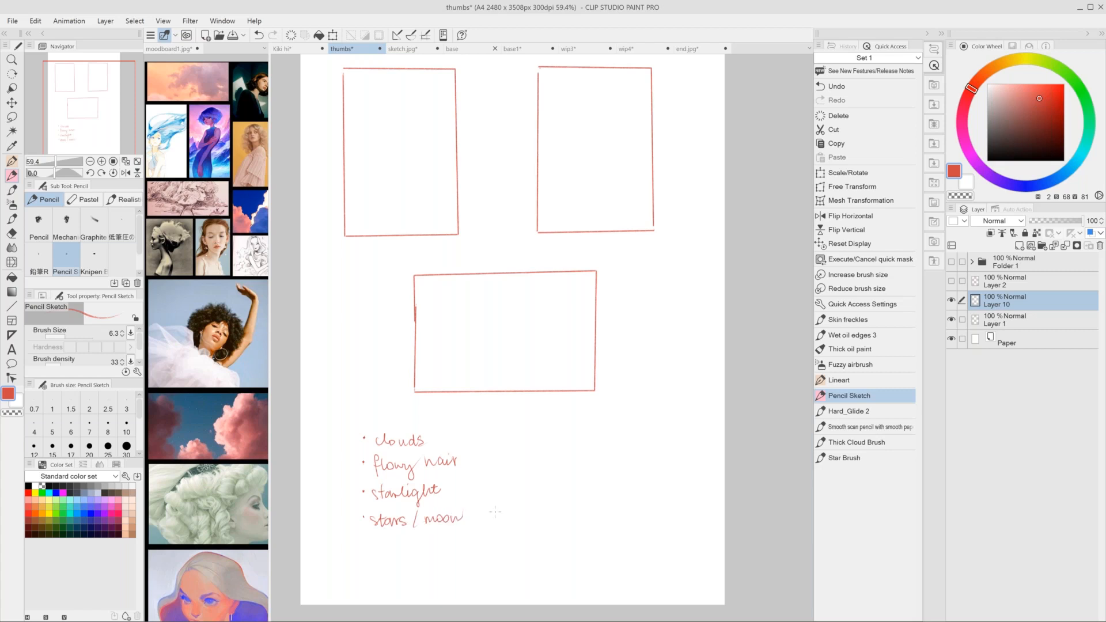
Start a second column of handwritten notes with the bullet "expression" and "happy / calm" below it.
{"action": "left_click", "coordinate": [552, 443]}
{"action": "left_click_drag", "start_coordinate": [561, 446], "coordinate": [591, 441]}
{"action": "left_click_drag", "start_coordinate": [592, 443], "coordinate": [614, 447]}
{"action": "left_click_drag", "start_coordinate": [620, 442], "coordinate": [622, 447]}
{"action": "left_click_drag", "start_coordinate": [627, 442], "coordinate": [643, 439]}
{"action": "left_click_drag", "start_coordinate": [564, 462], "coordinate": [572, 477]}
{"action": "key", "text": "x"}
{"action": "key", "text": "x"}
{"action": "mouse_move", "coordinate": [574, 470]}
{"action": "left_mouse_down"}
{"action": "mouse_move", "coordinate": [589, 480]}
{"action": "mouse_move", "coordinate": [632, 473]}
{"action": "left_mouse_up"}
{"action": "left_click_drag", "start_coordinate": [641, 468], "coordinate": [670, 472]}
Handwrite the bullet "freckles" with "(star freckles)" below it in the second notes column.
{"action": "scroll", "coordinate": [692, 478], "scroll_direction": "up", "scroll_amount": 1}
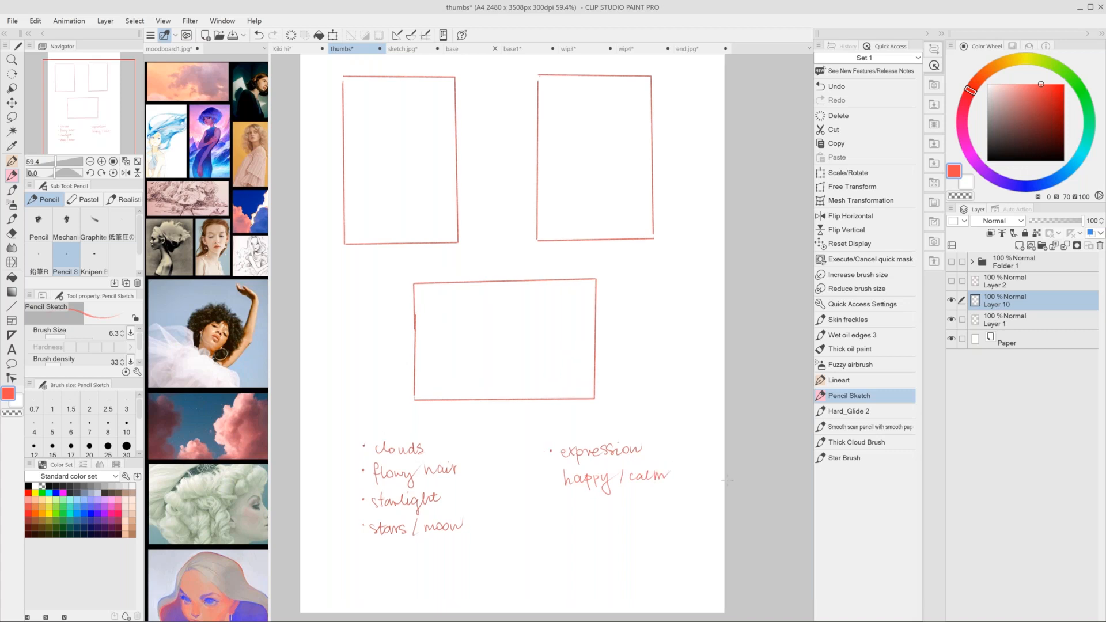
{"action": "left_click", "coordinate": [549, 519]}
{"action": "mouse_move", "coordinate": [562, 502]}
{"action": "left_mouse_down"}
{"action": "mouse_move", "coordinate": [564, 537]}
{"action": "mouse_move", "coordinate": [566, 519]}
{"action": "left_mouse_up"}
{"action": "mouse_move", "coordinate": [566, 523]}
{"action": "left_mouse_down"}
{"action": "mouse_move", "coordinate": [615, 515]}
{"action": "mouse_move", "coordinate": [578, 548]}
{"action": "left_mouse_up"}
{"action": "left_click_drag", "start_coordinate": [585, 538], "coordinate": [677, 533]}
{"action": "key", "text": "ctrl+z"}
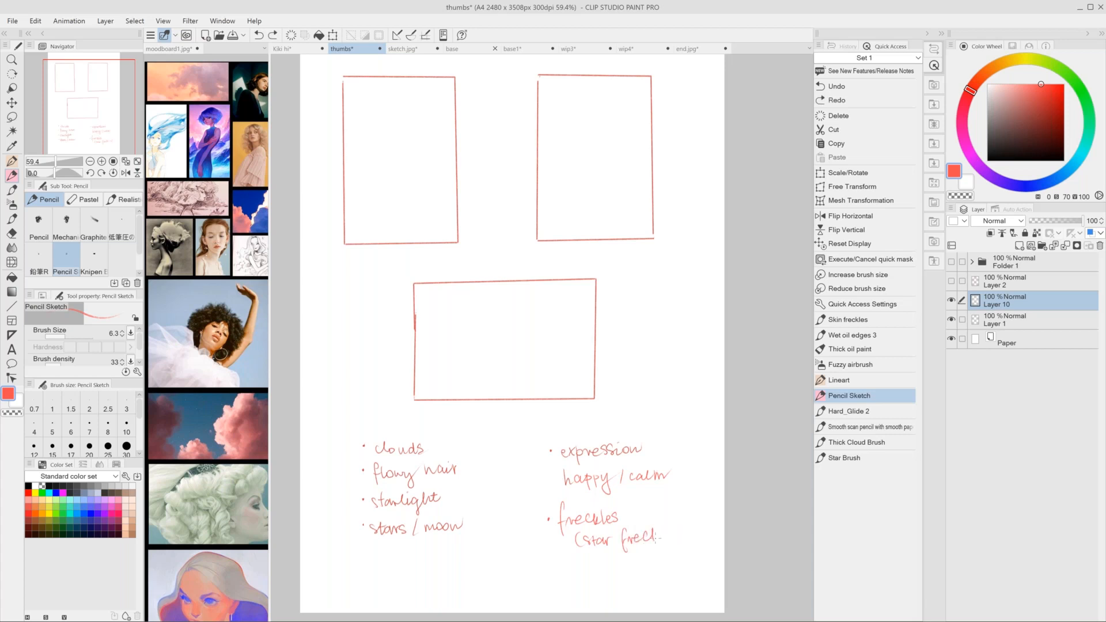
{"action": "mouse_move", "coordinate": [655, 542]}
{"action": "left_mouse_down"}
{"action": "mouse_move", "coordinate": [668, 532]}
{"action": "mouse_move", "coordinate": [675, 541]}
{"action": "left_mouse_up"}
{"action": "left_click_drag", "start_coordinate": [682, 527], "coordinate": [684, 543]}
With the moodboard references in view, sketch a small head with simple facial features in the first portrait frame.
{"action": "scroll", "coordinate": [649, 265], "scroll_direction": "up", "scroll_amount": 1}
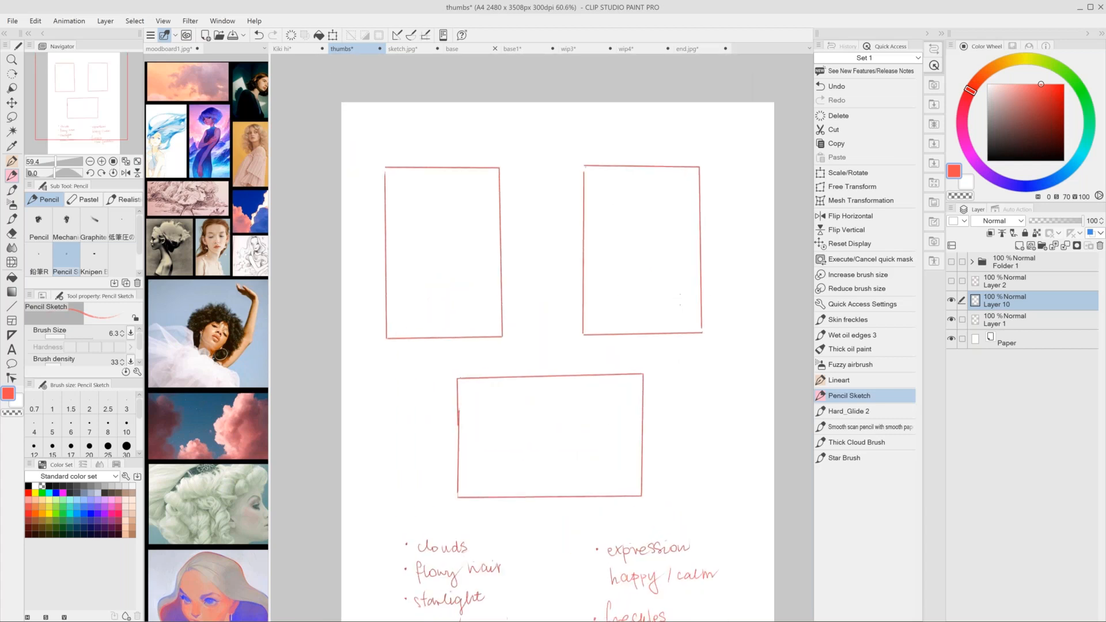
{"action": "left_click_drag", "start_coordinate": [219, 320], "coordinate": [214, 395]}
{"action": "scroll", "coordinate": [215, 395], "scroll_direction": "up", "scroll_amount": 1}
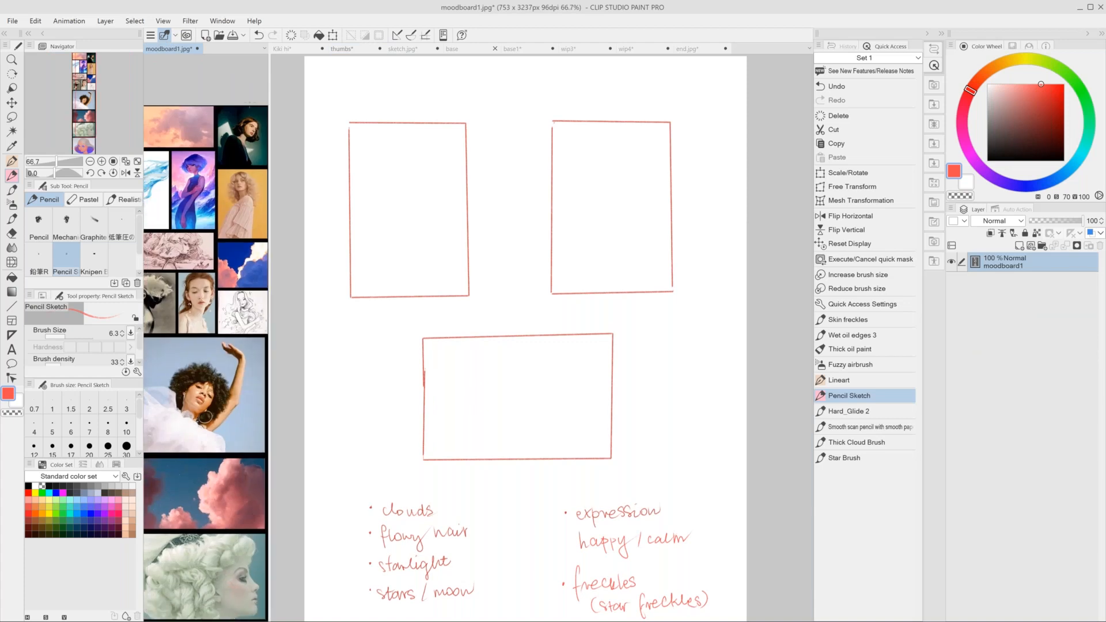
{"action": "mouse_move", "coordinate": [254, 107]}
{"action": "left_mouse_down"}
{"action": "mouse_move", "coordinate": [215, 131]}
{"action": "mouse_move", "coordinate": [257, 168]}
{"action": "mouse_move", "coordinate": [230, 108]}
{"action": "left_mouse_up"}
{"action": "key", "text": "ctrl+z"}
{"action": "left_click", "coordinate": [293, 251]}
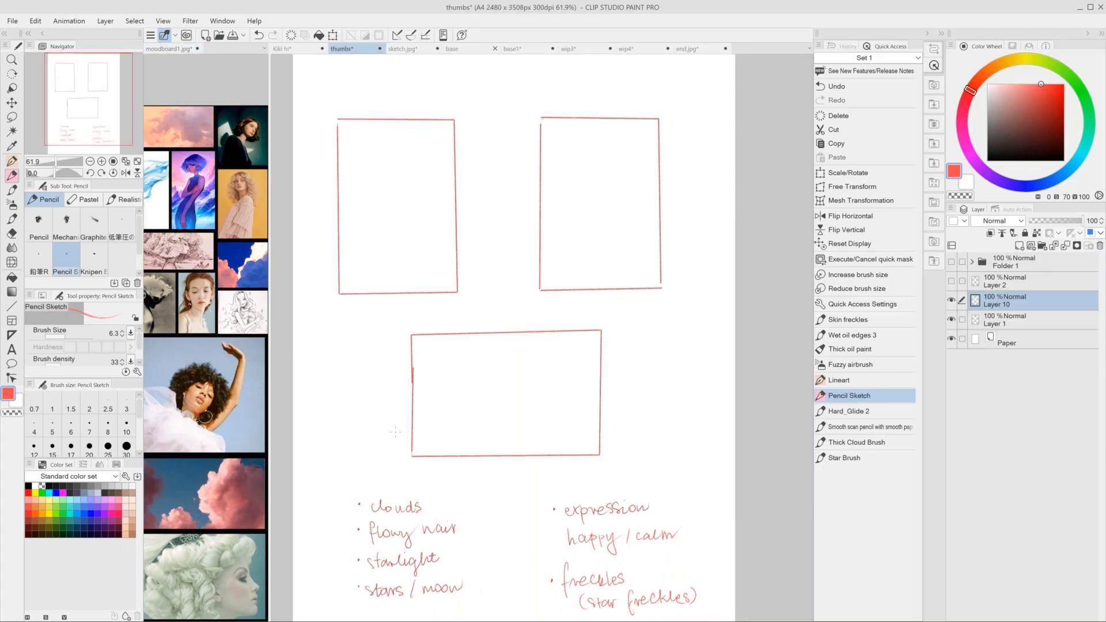
{"action": "mouse_move", "coordinate": [408, 164]}
{"action": "left_mouse_down"}
{"action": "mouse_move", "coordinate": [424, 176]}
{"action": "mouse_move", "coordinate": [420, 200]}
{"action": "mouse_move", "coordinate": [423, 183]}
{"action": "mouse_move", "coordinate": [406, 178]}
{"action": "mouse_move", "coordinate": [427, 172]}
{"action": "left_mouse_up"}
{"action": "key", "text": "ctrl+z"}
{"action": "key", "text": "ctrl+z"}
{"action": "mouse_move", "coordinate": [413, 192]}
{"action": "left_mouse_down"}
{"action": "mouse_move", "coordinate": [425, 183]}
{"action": "mouse_move", "coordinate": [396, 185]}
{"action": "mouse_move", "coordinate": [406, 176]}
{"action": "left_mouse_up"}
{"action": "key", "text": "ctrl+z"}
{"action": "key", "text": "ctrl+z"}
{"action": "key", "text": "ctrl+z"}
Sketch cloud-like hair on both sides of the head and a torso with a puffy sleeve below it.
{"action": "mouse_move", "coordinate": [407, 160]}
{"action": "left_mouse_down"}
{"action": "mouse_move", "coordinate": [370, 196]}
{"action": "mouse_move", "coordinate": [387, 206]}
{"action": "left_mouse_up"}
{"action": "key", "text": "ctrl+z"}
{"action": "key", "text": "ctrl+z"}
{"action": "key", "text": "ctrl+z"}
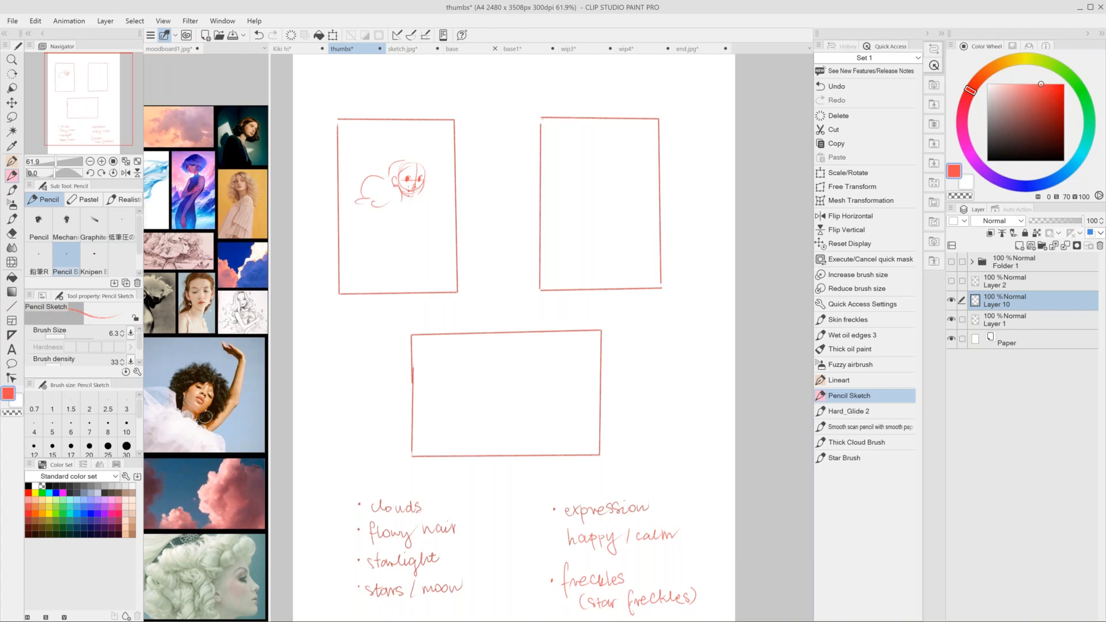
{"action": "mouse_move", "coordinate": [409, 159]}
{"action": "left_mouse_down"}
{"action": "mouse_move", "coordinate": [429, 164]}
{"action": "mouse_move", "coordinate": [413, 178]}
{"action": "mouse_move", "coordinate": [441, 191]}
{"action": "mouse_move", "coordinate": [373, 230]}
{"action": "mouse_move", "coordinate": [376, 260]}
{"action": "left_mouse_up"}
{"action": "key", "text": "ctrl+z"}
{"action": "key", "text": "ctrl+z"}
{"action": "left_click_drag", "start_coordinate": [391, 212], "coordinate": [399, 261]}
{"action": "key", "text": "ctrl+z"}
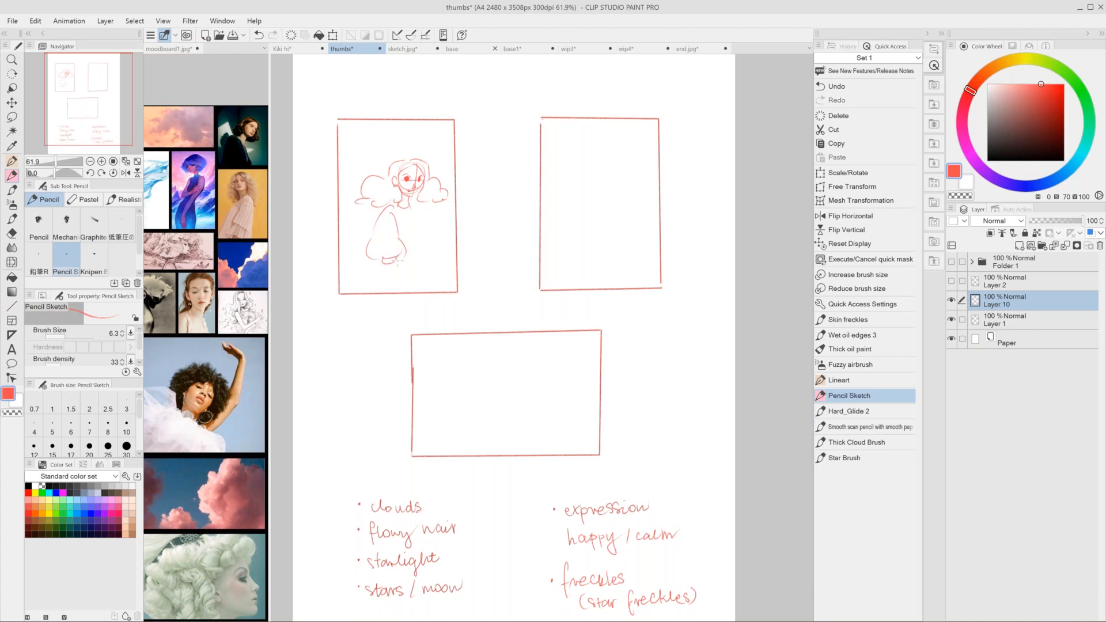
{"action": "mouse_move", "coordinate": [416, 207]}
{"action": "left_mouse_down"}
{"action": "mouse_move", "coordinate": [416, 239]}
{"action": "mouse_move", "coordinate": [422, 222]}
{"action": "mouse_move", "coordinate": [428, 245]}
{"action": "left_mouse_up"}
{"action": "key", "text": "ctrl+z"}
Lasso the figure in the first portrait frame, enlarge it and move it down to the frame's lower edge.
{"action": "key", "text": "m"}
{"action": "mouse_move", "coordinate": [455, 218]}
{"action": "left_mouse_down"}
{"action": "mouse_move", "coordinate": [406, 279]}
{"action": "mouse_move", "coordinate": [447, 233]}
{"action": "left_mouse_up"}
{"action": "right_click", "coordinate": [416, 188]}
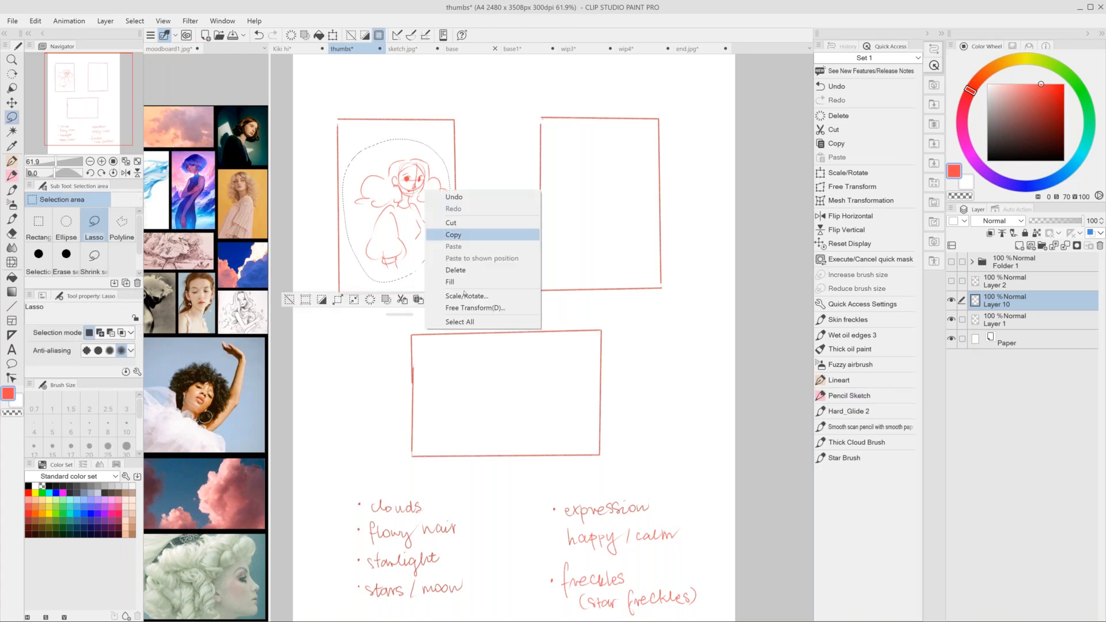
{"action": "left_click", "coordinate": [461, 297]}
{"action": "left_click_drag", "start_coordinate": [452, 139], "coordinate": [472, 113]}
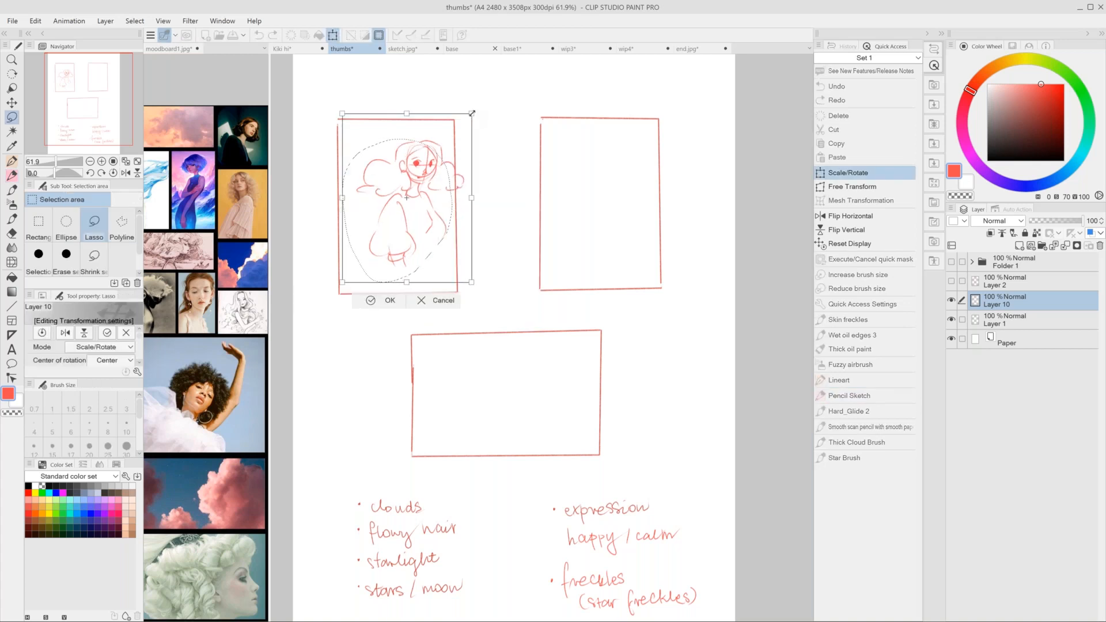
{"action": "mouse_move", "coordinate": [448, 199]}
{"action": "left_mouse_down"}
{"action": "mouse_move", "coordinate": [433, 227]}
{"action": "mouse_move", "coordinate": [440, 198]}
{"action": "left_mouse_up"}
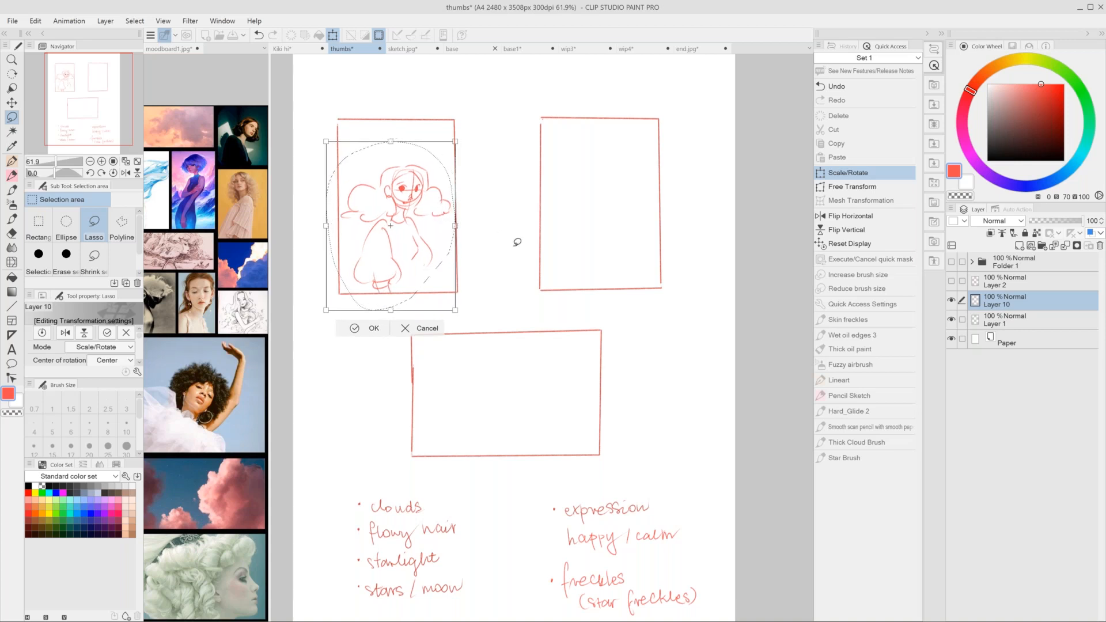
{"action": "key", "text": "Return"}
With the Pencil Sketch brush, add the figure's second sleeve and raindrops falling beneath the cloud hair.
{"action": "left_click", "coordinate": [850, 396]}
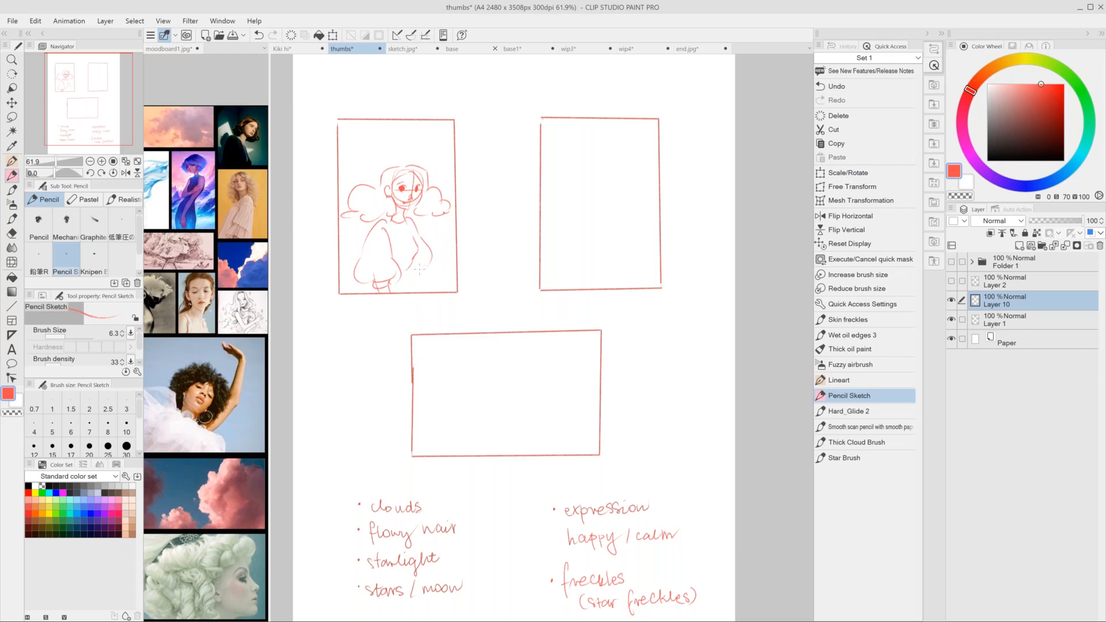
{"action": "key", "text": "ctrl+z"}
{"action": "mouse_move", "coordinate": [414, 266]}
{"action": "left_mouse_down"}
{"action": "mouse_move", "coordinate": [410, 290]}
{"action": "mouse_move", "coordinate": [413, 269]}
{"action": "mouse_move", "coordinate": [432, 295]}
{"action": "left_mouse_up"}
{"action": "key", "text": "ctrl+z"}
Sketch a larger round head with guidelines, ears and eyes in the second portrait frame.
{"action": "mouse_move", "coordinate": [624, 172]}
{"action": "left_mouse_down"}
{"action": "mouse_move", "coordinate": [612, 220]}
{"action": "mouse_move", "coordinate": [618, 167]}
{"action": "mouse_move", "coordinate": [589, 205]}
{"action": "mouse_move", "coordinate": [618, 174]}
{"action": "mouse_move", "coordinate": [614, 242]}
{"action": "mouse_move", "coordinate": [642, 210]}
{"action": "mouse_move", "coordinate": [588, 228]}
{"action": "left_mouse_up"}
{"action": "key", "text": "ctrl+z"}
{"action": "key", "text": "ctrl+z"}
{"action": "key", "text": "ctrl+z"}
{"action": "mouse_move", "coordinate": [650, 207]}
{"action": "left_mouse_down"}
{"action": "mouse_move", "coordinate": [649, 224]}
{"action": "mouse_move", "coordinate": [623, 222]}
{"action": "mouse_move", "coordinate": [614, 202]}
{"action": "left_mouse_up"}
{"action": "mouse_move", "coordinate": [602, 208]}
{"action": "left_mouse_down"}
{"action": "mouse_move", "coordinate": [614, 201]}
{"action": "mouse_move", "coordinate": [606, 214]}
{"action": "mouse_move", "coordinate": [629, 214]}
{"action": "left_mouse_up"}
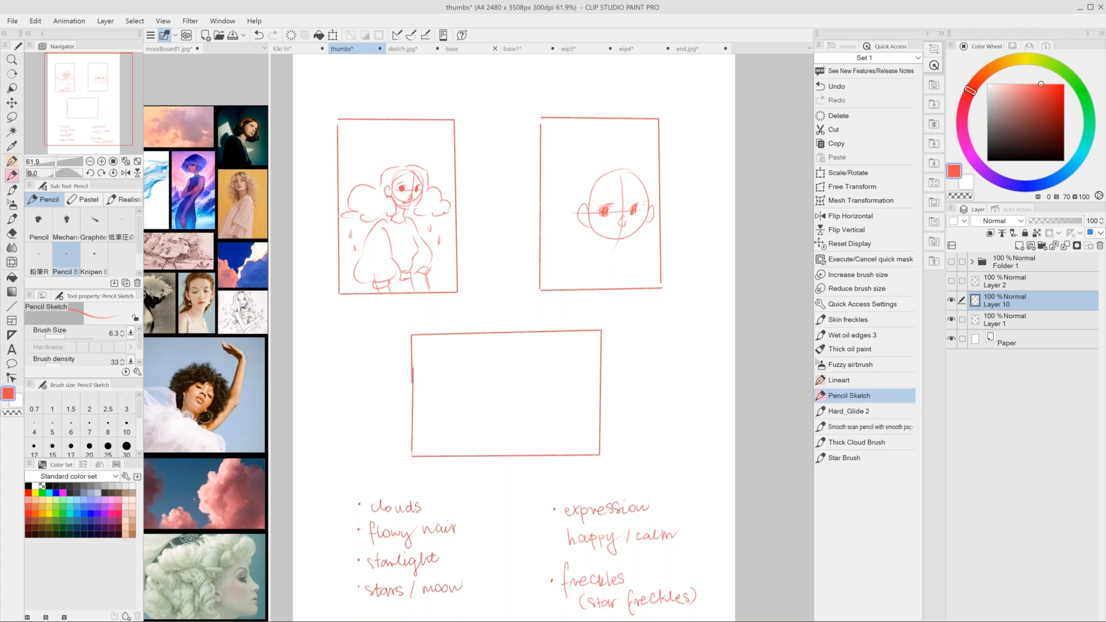
Refine the larger face with eyelids, brows, a nose, a mouth and a small crescent on the forehead.
{"action": "left_click_drag", "start_coordinate": [633, 208], "coordinate": [638, 213]}
{"action": "key", "text": "ctrl+z"}
{"action": "key", "text": "ctrl+y"}
{"action": "left_click_drag", "start_coordinate": [597, 206], "coordinate": [616, 196]}
{"action": "left_click_drag", "start_coordinate": [600, 197], "coordinate": [645, 189]}
{"action": "left_click_drag", "start_coordinate": [631, 226], "coordinate": [618, 238]}
{"action": "key", "text": "ctrl+z"}
{"action": "mouse_move", "coordinate": [603, 242]}
{"action": "left_mouse_down"}
{"action": "mouse_move", "coordinate": [624, 247]}
{"action": "mouse_move", "coordinate": [595, 246]}
{"action": "left_mouse_up"}
{"action": "key", "text": "ctrl+z"}
{"action": "mouse_move", "coordinate": [647, 219]}
{"action": "left_mouse_down"}
{"action": "mouse_move", "coordinate": [633, 245]}
{"action": "mouse_move", "coordinate": [638, 235]}
{"action": "left_mouse_up"}
{"action": "key", "text": "ctrl+z"}
{"action": "mouse_move", "coordinate": [624, 173]}
{"action": "left_mouse_down"}
{"action": "mouse_move", "coordinate": [619, 187]}
{"action": "mouse_move", "coordinate": [566, 203]}
{"action": "left_mouse_up"}
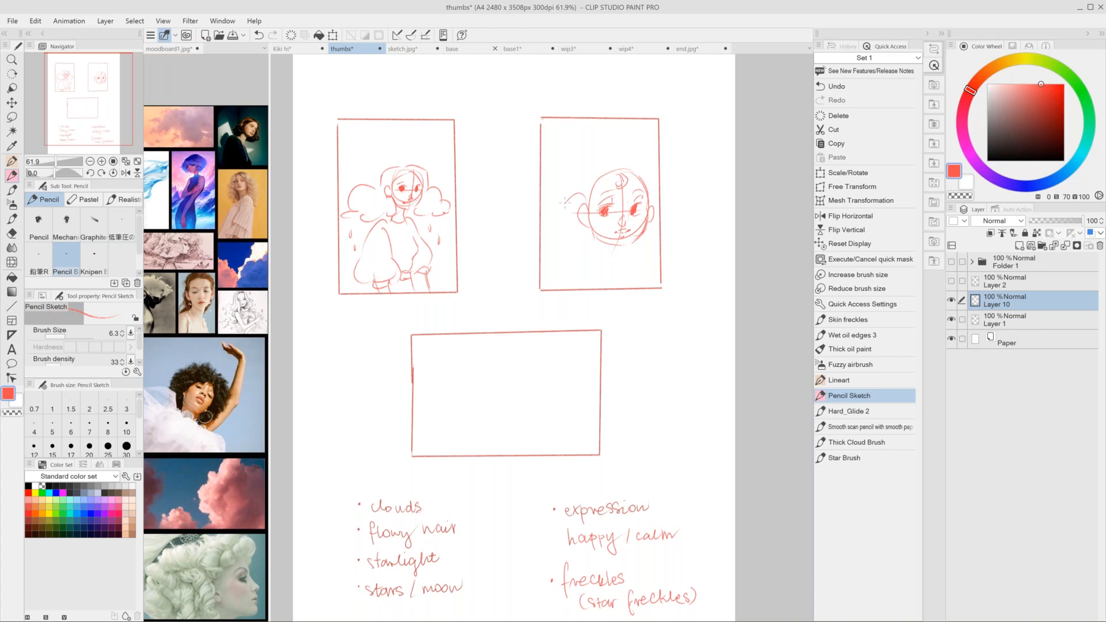
{"action": "key", "text": "ctrl+z"}
Sketch flowing hair around the larger head, a crescent swirl rising past the frame's upper edge and a small star.
{"action": "left_click", "coordinate": [581, 128]}
{"action": "left_click_drag", "start_coordinate": [546, 133], "coordinate": [574, 113]}
{"action": "mouse_move", "coordinate": [588, 105]}
{"action": "left_mouse_down"}
{"action": "mouse_move", "coordinate": [600, 144]}
{"action": "mouse_move", "coordinate": [567, 145]}
{"action": "mouse_move", "coordinate": [562, 185]}
{"action": "mouse_move", "coordinate": [630, 149]}
{"action": "left_mouse_up"}
{"action": "key", "text": "ctrl+z"}
{"action": "mouse_move", "coordinate": [571, 177]}
{"action": "left_mouse_down"}
{"action": "mouse_move", "coordinate": [644, 167]}
{"action": "mouse_move", "coordinate": [660, 212]}
{"action": "left_mouse_up"}
{"action": "left_click_drag", "start_coordinate": [606, 158], "coordinate": [621, 172]}
{"action": "left_click_drag", "start_coordinate": [538, 191], "coordinate": [539, 212]}
{"action": "mouse_move", "coordinate": [541, 222]}
{"action": "left_mouse_down"}
{"action": "mouse_move", "coordinate": [570, 241]}
{"action": "mouse_move", "coordinate": [591, 223]}
{"action": "mouse_move", "coordinate": [571, 235]}
{"action": "mouse_move", "coordinate": [539, 227]}
{"action": "left_mouse_up"}
{"action": "left_click_drag", "start_coordinate": [582, 192], "coordinate": [543, 221]}
{"action": "left_click_drag", "start_coordinate": [598, 163], "coordinate": [580, 185]}
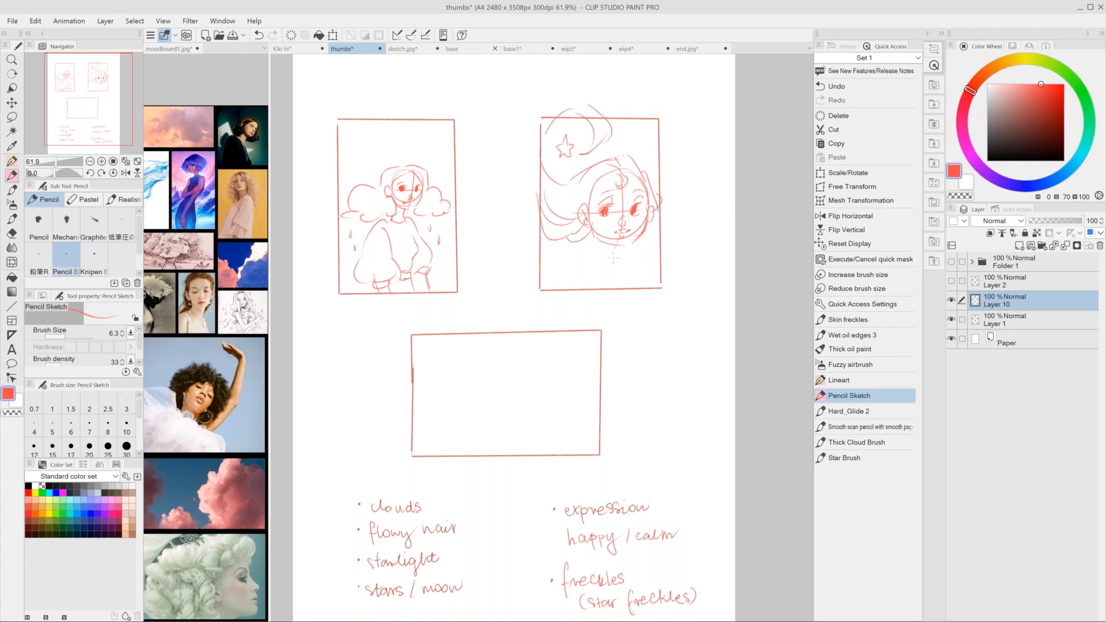
Sketch the neck, collar and shoulders beneath the larger head in the second portrait frame.
{"action": "mouse_move", "coordinate": [602, 238]}
{"action": "left_mouse_down"}
{"action": "mouse_move", "coordinate": [601, 260]}
{"action": "mouse_move", "coordinate": [622, 261]}
{"action": "left_mouse_up"}
{"action": "mouse_move", "coordinate": [591, 251]}
{"action": "left_mouse_down"}
{"action": "mouse_move", "coordinate": [560, 262]}
{"action": "mouse_move", "coordinate": [587, 286]}
{"action": "left_mouse_up"}
{"action": "key", "text": "ctrl+z"}
{"action": "key", "text": "ctrl+z"}
{"action": "key", "text": "ctrl+z"}
{"action": "mouse_move", "coordinate": [619, 260]}
{"action": "left_mouse_down"}
{"action": "mouse_move", "coordinate": [633, 284]}
{"action": "mouse_move", "coordinate": [625, 249]}
{"action": "left_mouse_up"}
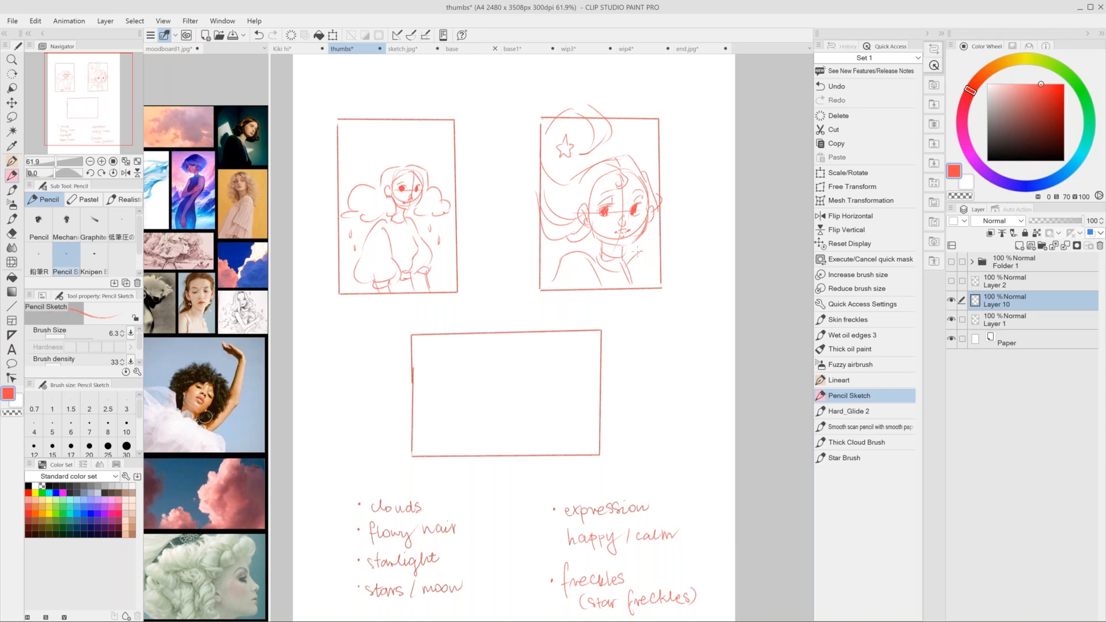
{"action": "key", "text": "ctrl+z"}
{"action": "left_click_drag", "start_coordinate": [643, 252], "coordinate": [660, 243]}
{"action": "key", "text": "ctrl+z"}
Sketch a side-profile head with an eye, nose and lips in the left half of the landscape frame.
{"action": "left_click_drag", "start_coordinate": [467, 363], "coordinate": [461, 419]}
{"action": "key", "text": "ctrl+z"}
{"action": "mouse_move", "coordinate": [450, 378]}
{"action": "left_mouse_down"}
{"action": "mouse_move", "coordinate": [454, 419]}
{"action": "mouse_move", "coordinate": [476, 410]}
{"action": "mouse_move", "coordinate": [452, 407]}
{"action": "mouse_move", "coordinate": [455, 422]}
{"action": "left_mouse_up"}
{"action": "key", "text": "ctrl+z"}
{"action": "key", "text": "ctrl+z"}
{"action": "mouse_move", "coordinate": [450, 408]}
{"action": "left_mouse_down"}
{"action": "mouse_move", "coordinate": [456, 420]}
{"action": "mouse_move", "coordinate": [458, 394]}
{"action": "left_mouse_up"}
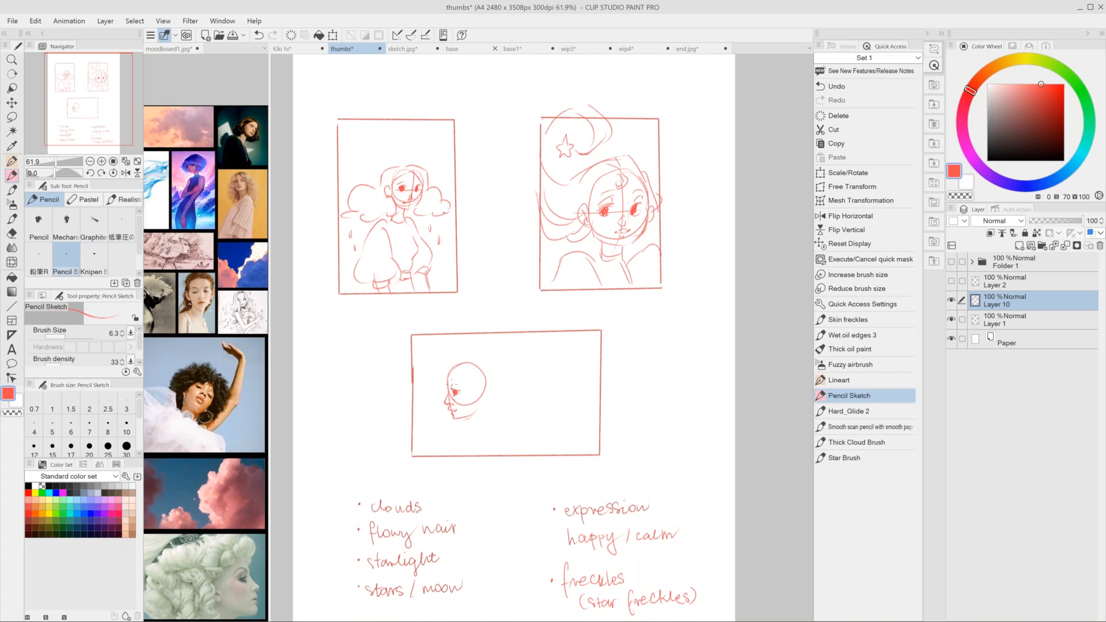
Check the moodboard's profile portrait up close and add a headband with a bow, trailing cloud hair and a neckline to the profile.
{"action": "left_click", "coordinate": [229, 451]}
{"action": "scroll", "coordinate": [230, 451], "scroll_direction": "up", "scroll_amount": 2}
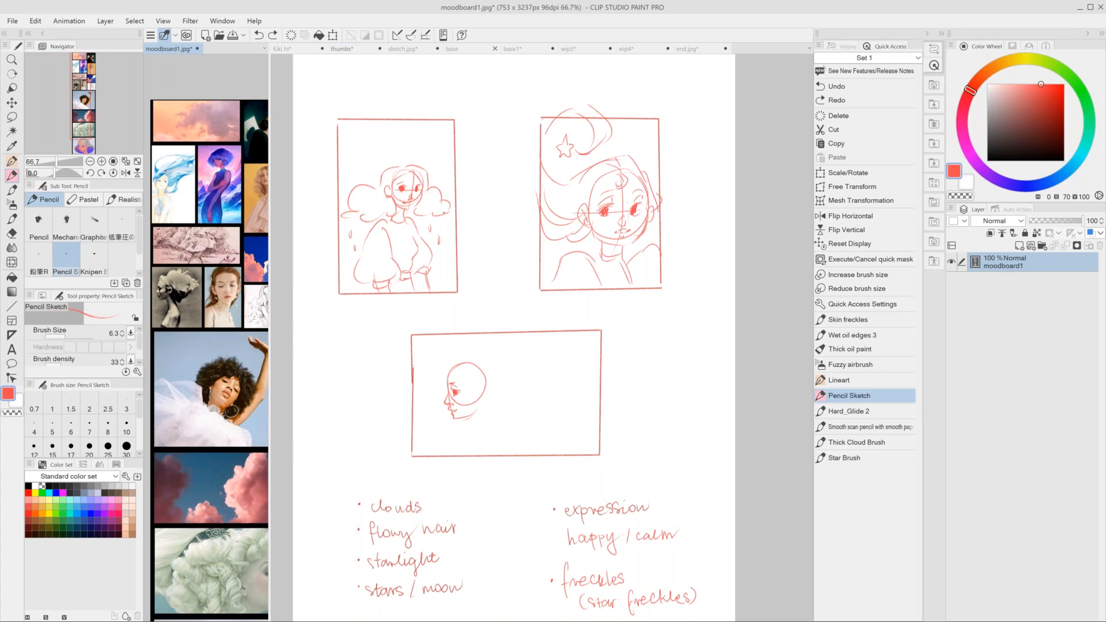
{"action": "scroll", "coordinate": [254, 390], "scroll_direction": "up", "scroll_amount": 3}
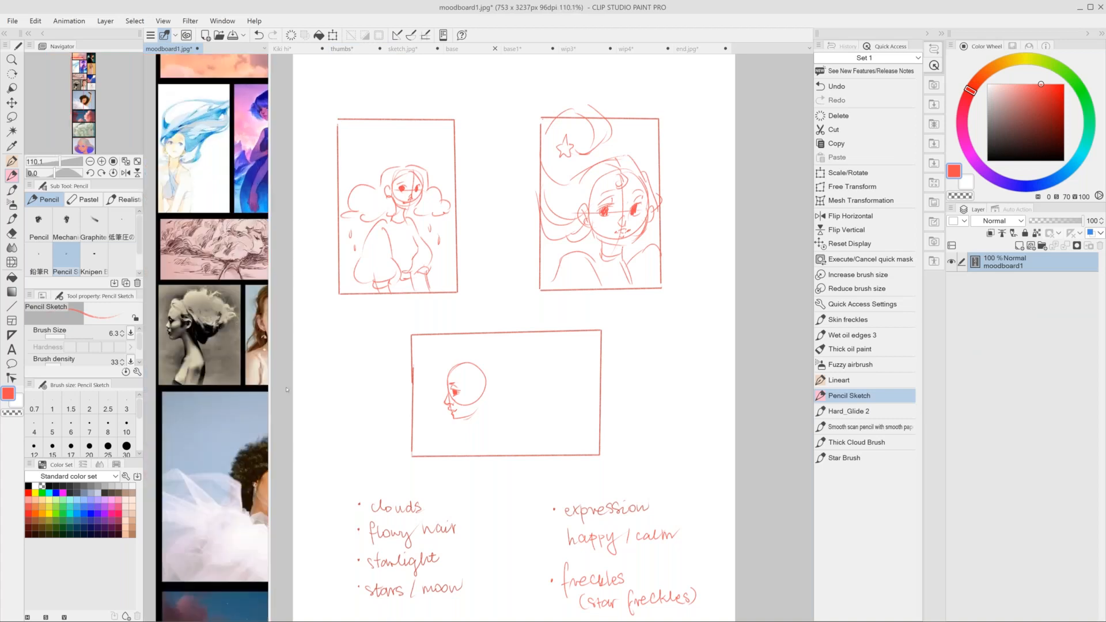
{"action": "left_click", "coordinate": [441, 364]}
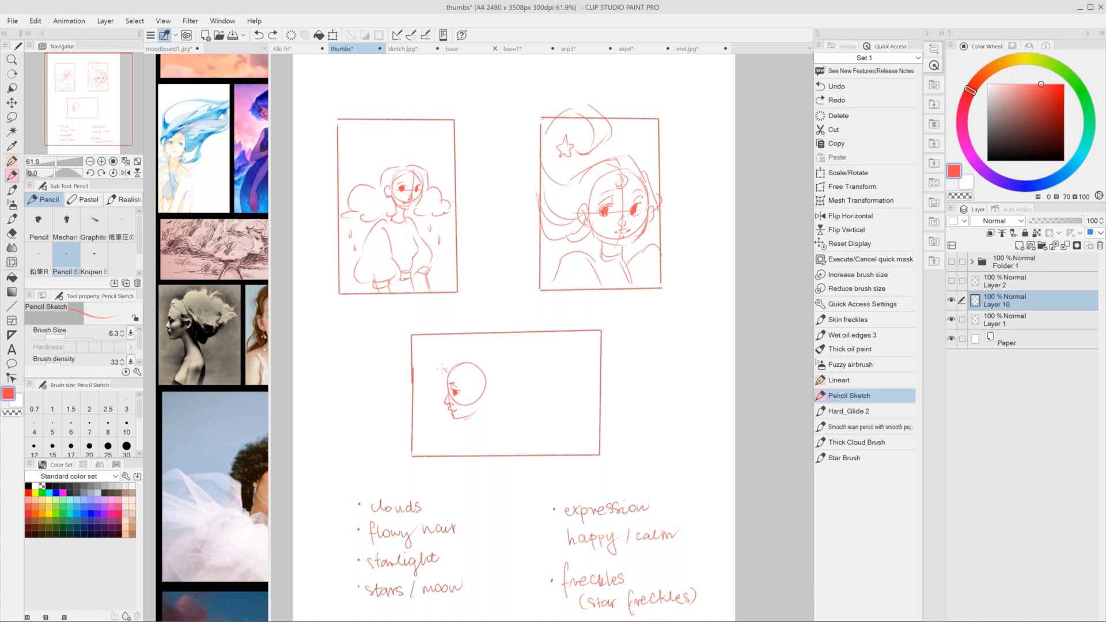
{"action": "mouse_move", "coordinate": [443, 366]}
{"action": "left_mouse_down"}
{"action": "mouse_move", "coordinate": [467, 360]}
{"action": "mouse_move", "coordinate": [489, 397]}
{"action": "mouse_move", "coordinate": [463, 404]}
{"action": "left_mouse_up"}
{"action": "mouse_move", "coordinate": [482, 361]}
{"action": "left_mouse_down"}
{"action": "mouse_move", "coordinate": [470, 385]}
{"action": "mouse_move", "coordinate": [467, 357]}
{"action": "mouse_move", "coordinate": [482, 381]}
{"action": "mouse_move", "coordinate": [461, 335]}
{"action": "mouse_move", "coordinate": [478, 340]}
{"action": "mouse_move", "coordinate": [478, 353]}
{"action": "mouse_move", "coordinate": [548, 363]}
{"action": "mouse_move", "coordinate": [557, 377]}
{"action": "left_mouse_up"}
{"action": "mouse_move", "coordinate": [489, 399]}
{"action": "left_mouse_down"}
{"action": "mouse_move", "coordinate": [511, 411]}
{"action": "mouse_move", "coordinate": [544, 405]}
{"action": "left_mouse_up"}
{"action": "left_click_drag", "start_coordinate": [499, 368], "coordinate": [474, 437]}
{"action": "key", "text": "ctrl+z"}
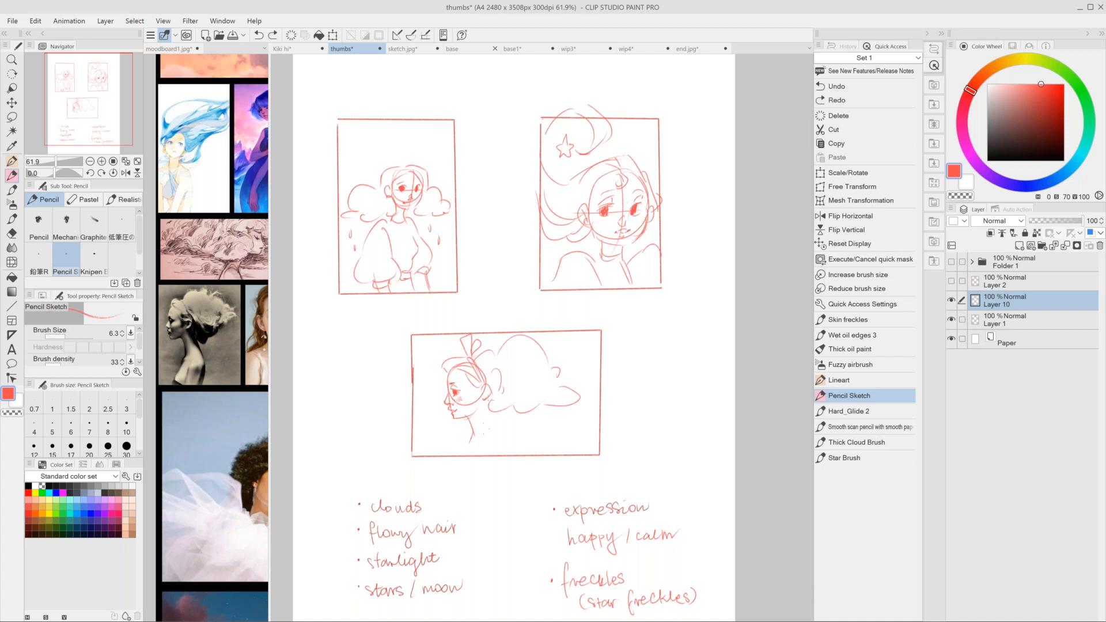
Complete the profile figure's neck and shoulders and draw a round moon shape at the cloud hair's far end.
{"action": "left_click_drag", "start_coordinate": [484, 400], "coordinate": [495, 433]}
{"action": "mouse_move", "coordinate": [472, 441]}
{"action": "left_mouse_down"}
{"action": "mouse_move", "coordinate": [465, 450]}
{"action": "mouse_move", "coordinate": [509, 452]}
{"action": "mouse_move", "coordinate": [499, 455]}
{"action": "left_mouse_up"}
{"action": "key", "text": "ctrl+z"}
{"action": "mouse_move", "coordinate": [553, 354]}
{"action": "left_mouse_down"}
{"action": "mouse_move", "coordinate": [567, 352]}
{"action": "mouse_move", "coordinate": [579, 396]}
{"action": "mouse_move", "coordinate": [578, 369]}
{"action": "mouse_move", "coordinate": [510, 400]}
{"action": "left_mouse_up"}
{"action": "key", "text": "ctrl+z"}
{"action": "key", "text": "ctrl+z"}
Lasso the second portrait thumbnail together with its frame and copy it.
{"action": "scroll", "coordinate": [513, 337], "scroll_direction": "down", "scroll_amount": 1}
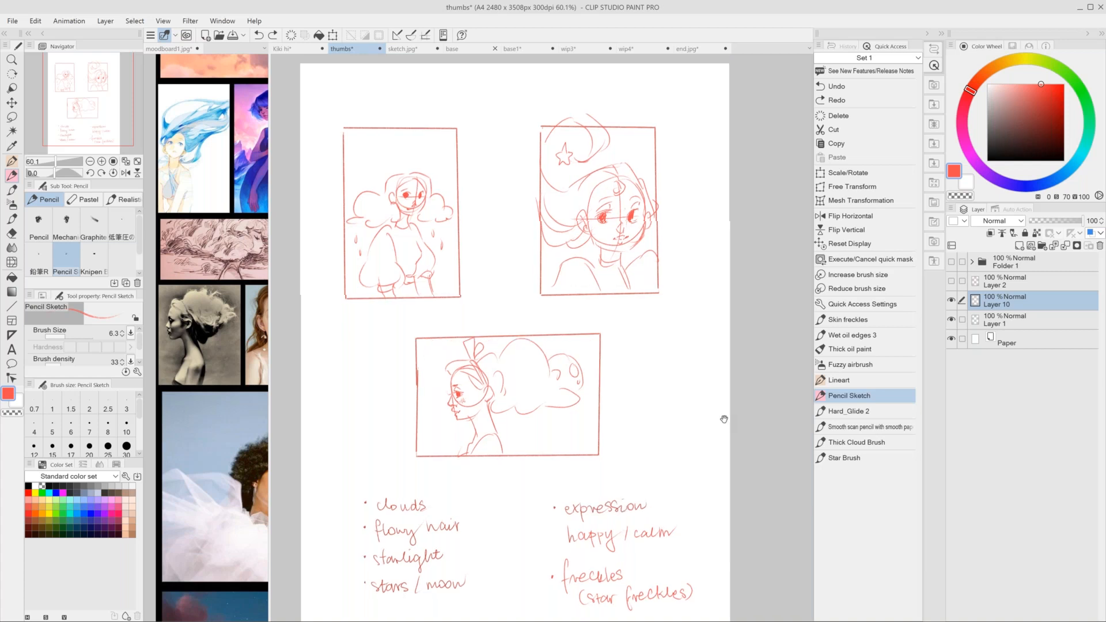
{"action": "scroll", "coordinate": [727, 412], "scroll_direction": "down", "scroll_amount": 1}
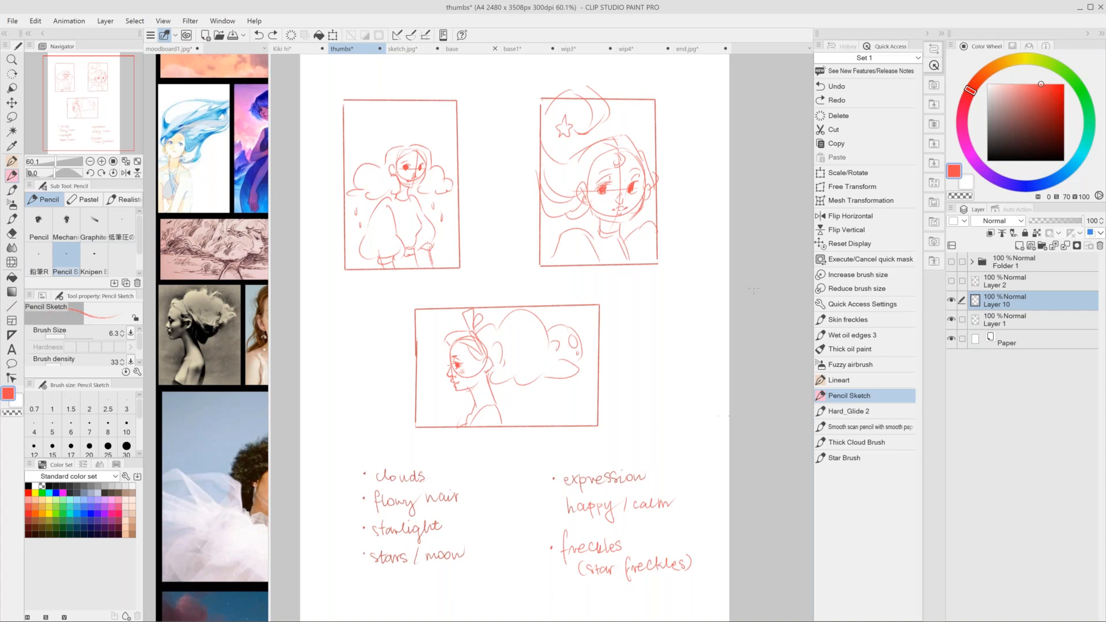
{"action": "scroll", "coordinate": [754, 291], "scroll_direction": "up", "scroll_amount": 1}
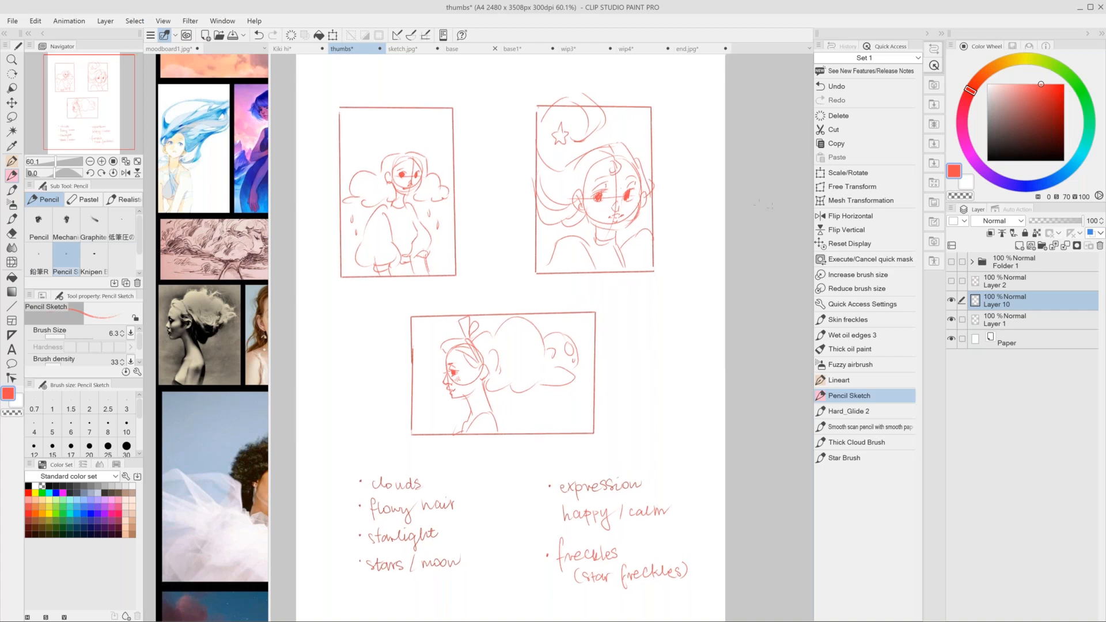
{"action": "key", "text": "m"}
{"action": "mouse_move", "coordinate": [701, 257]}
{"action": "left_mouse_down"}
{"action": "mouse_move", "coordinate": [524, 94]}
{"action": "mouse_move", "coordinate": [703, 259]}
{"action": "left_mouse_up"}
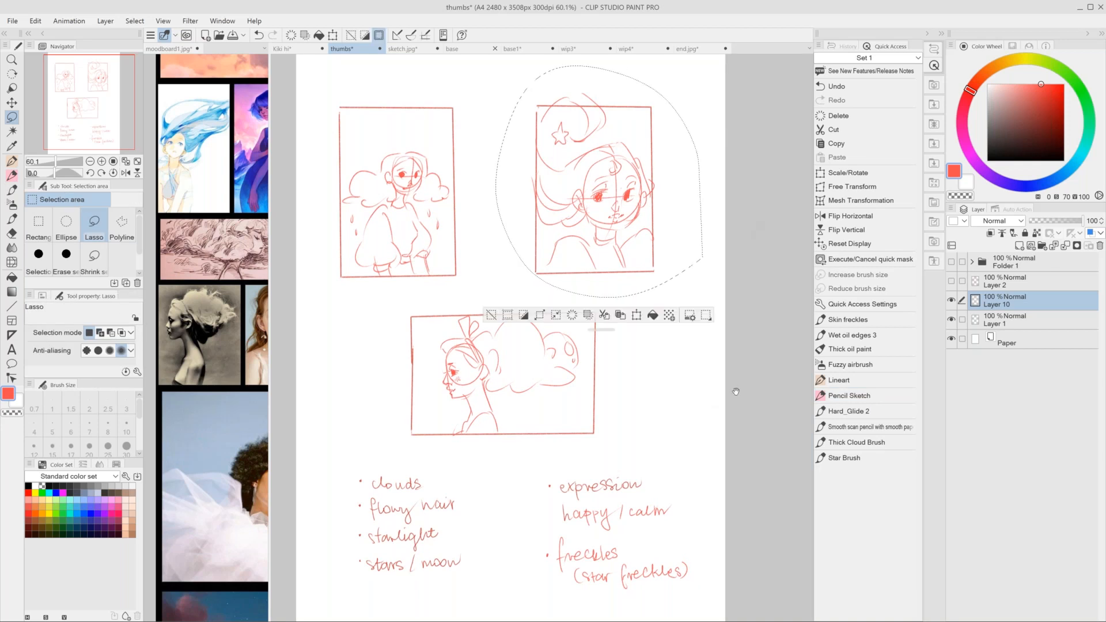
{"action": "scroll", "coordinate": [752, 385], "scroll_direction": "up", "scroll_amount": 1}
{"action": "key", "text": "ctrl+c"}
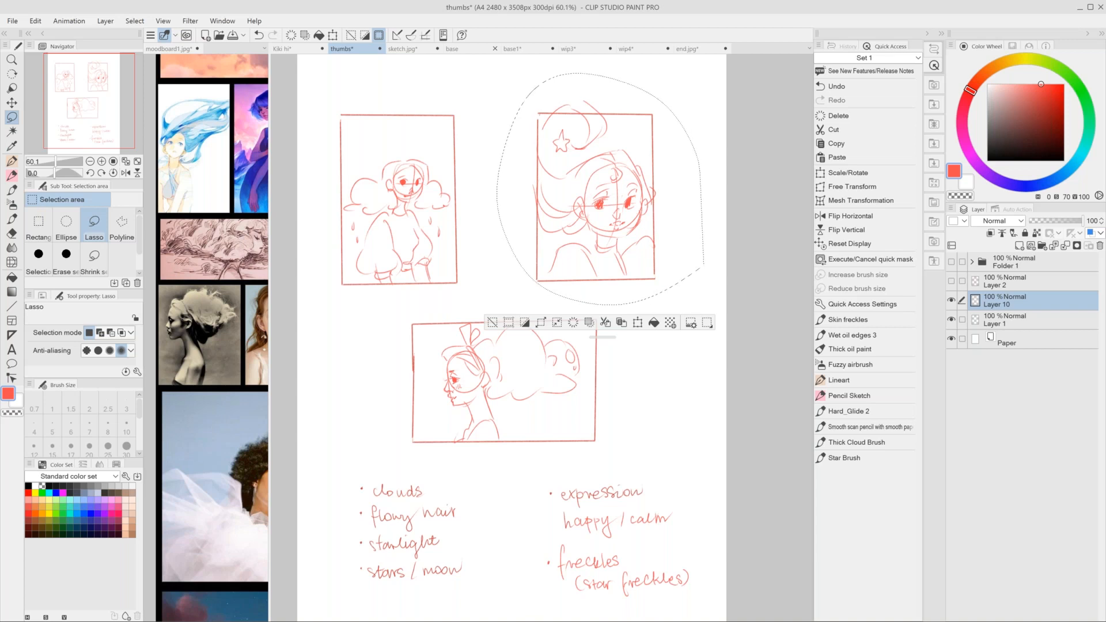
Reselect the second portrait thumbnail, hide Layer 10, and paste the copied sketch above a new blank layer.
{"action": "left_click", "coordinate": [753, 257]}
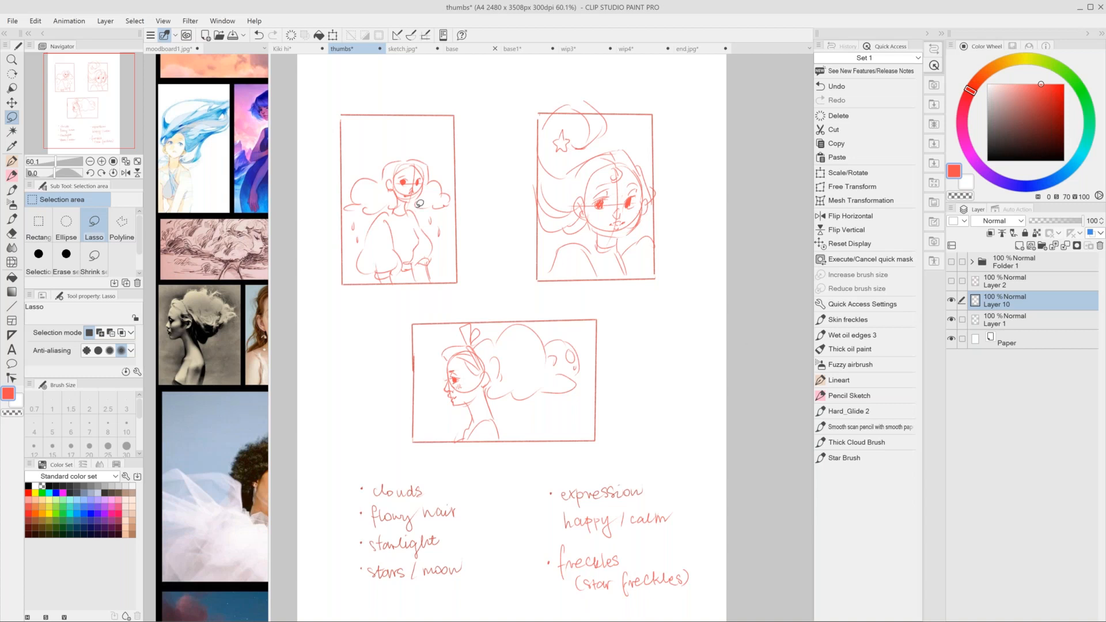
{"action": "mouse_move", "coordinate": [704, 140]}
{"action": "left_mouse_down"}
{"action": "mouse_move", "coordinate": [679, 90]}
{"action": "mouse_move", "coordinate": [666, 297]}
{"action": "mouse_move", "coordinate": [681, 291]}
{"action": "left_mouse_up"}
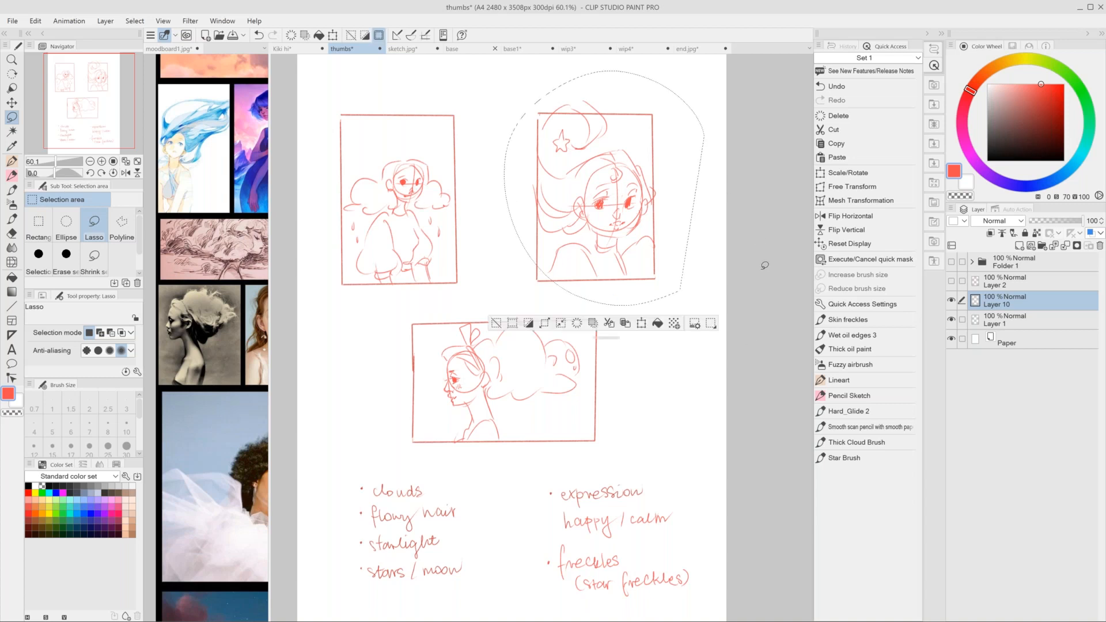
{"action": "left_click", "coordinate": [951, 300]}
{"action": "left_click", "coordinate": [1020, 245]}
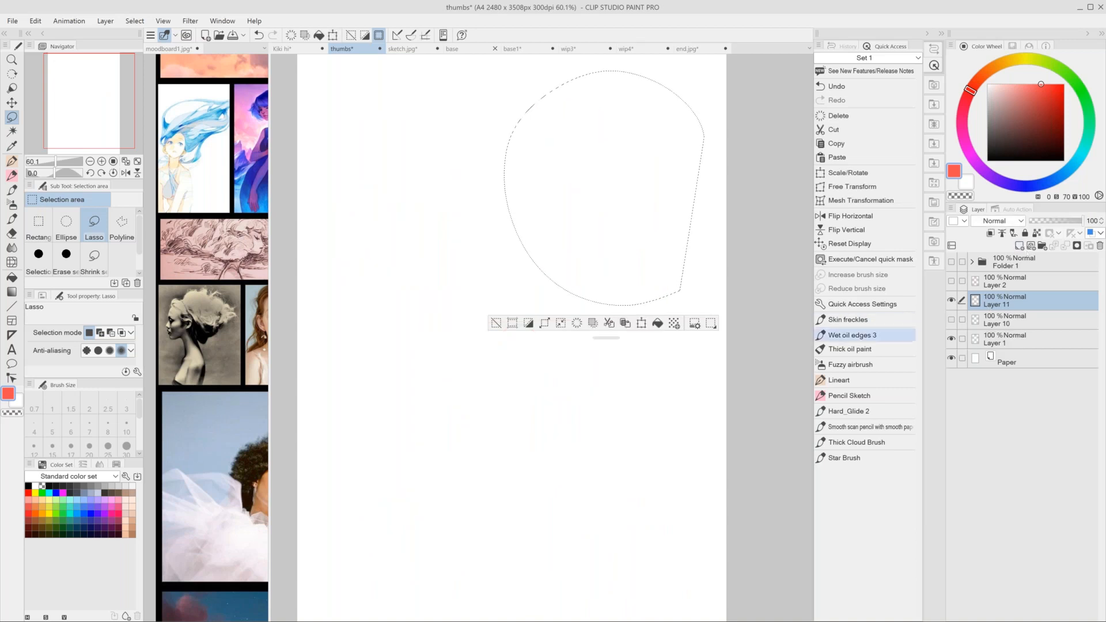
{"action": "key", "text": "ctrl+v"}
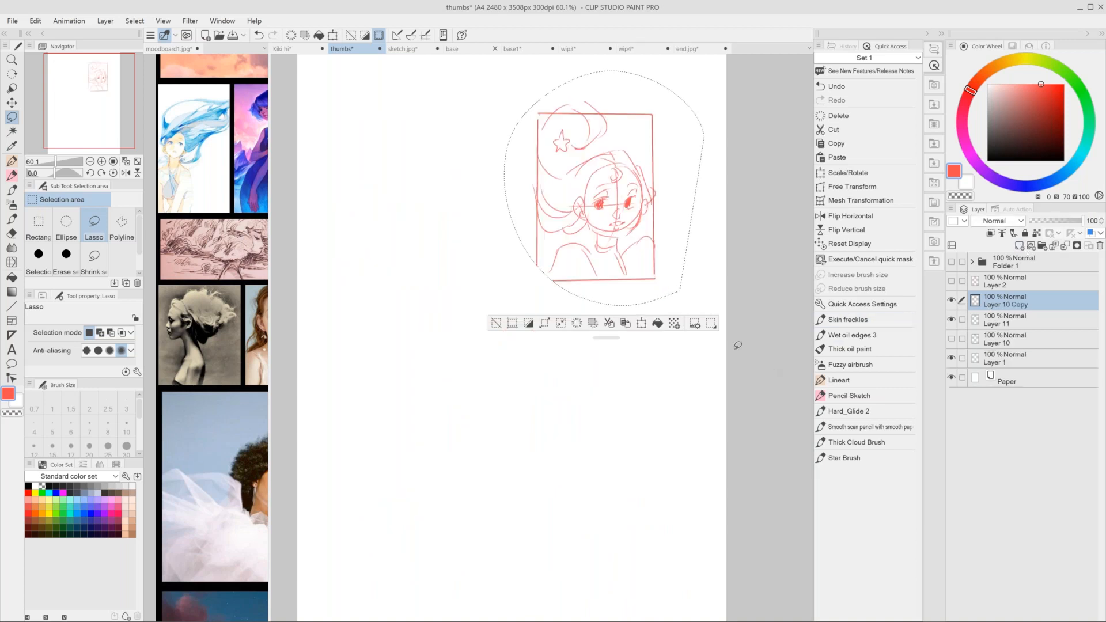
Move the pasted portrait thumbnail to the page's upper left and clear the selection around it.
{"action": "left_click", "coordinate": [11, 102]}
{"action": "left_click_drag", "start_coordinate": [507, 205], "coordinate": [307, 181]}
{"action": "key", "text": "m"}
{"action": "key", "text": "ctrl+d"}
{"action": "left_click_drag", "start_coordinate": [581, 221], "coordinate": [573, 248]}
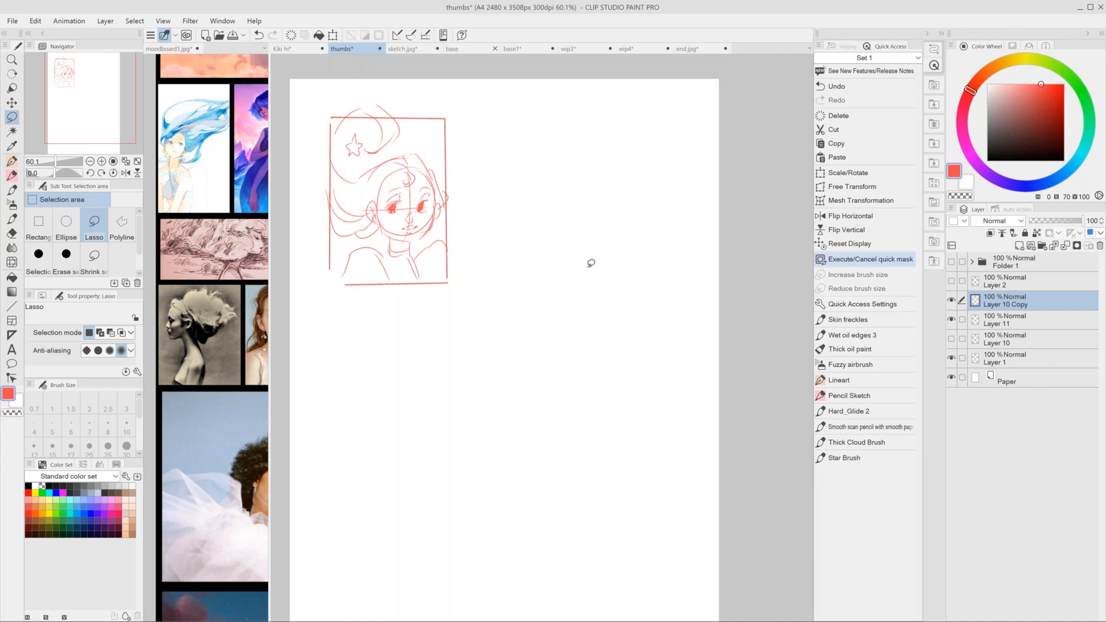
Duplicate the portrait thumbnail twice, placing one copy at the page's middle right and the other at the lower left.
{"action": "key", "text": "k"}
{"action": "key", "text": "ctrl+c"}
{"action": "key", "text": "ctrl+v"}
{"action": "mouse_move", "coordinate": [392, 211]}
{"action": "left_mouse_down"}
{"action": "mouse_move", "coordinate": [509, 320]}
{"action": "mouse_move", "coordinate": [604, 370]}
{"action": "left_mouse_up"}
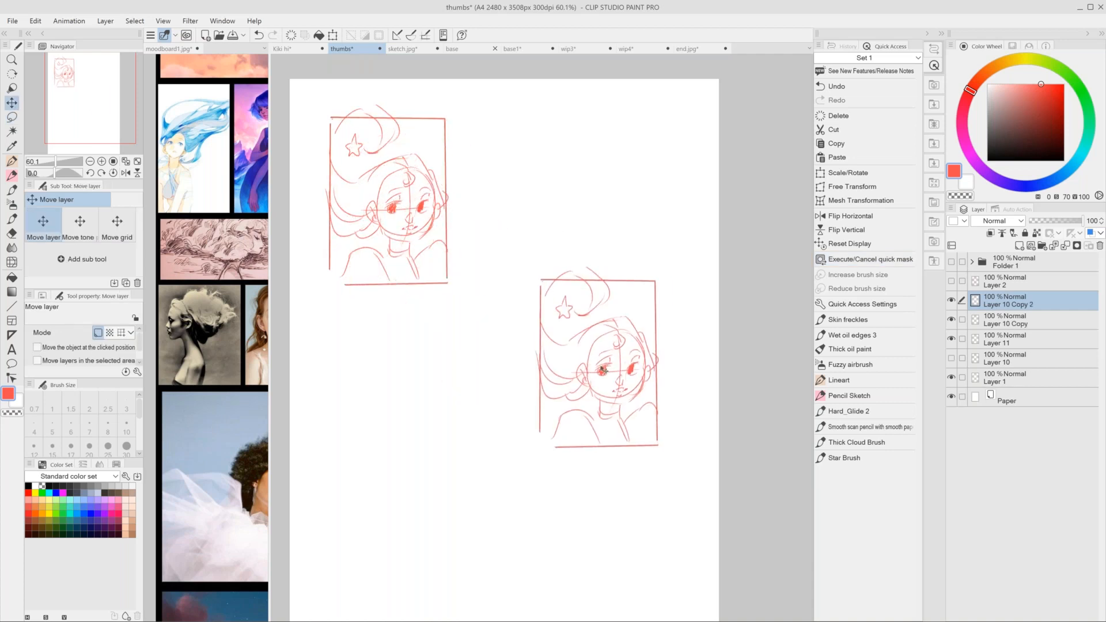
{"action": "scroll", "coordinate": [604, 370], "scroll_direction": "down", "scroll_amount": 3}
{"action": "key", "text": "ctrl+c"}
{"action": "key", "text": "ctrl+v"}
{"action": "left_click_drag", "start_coordinate": [647, 321], "coordinate": [444, 499]}
{"action": "left_click_drag", "start_coordinate": [627, 416], "coordinate": [630, 436]}
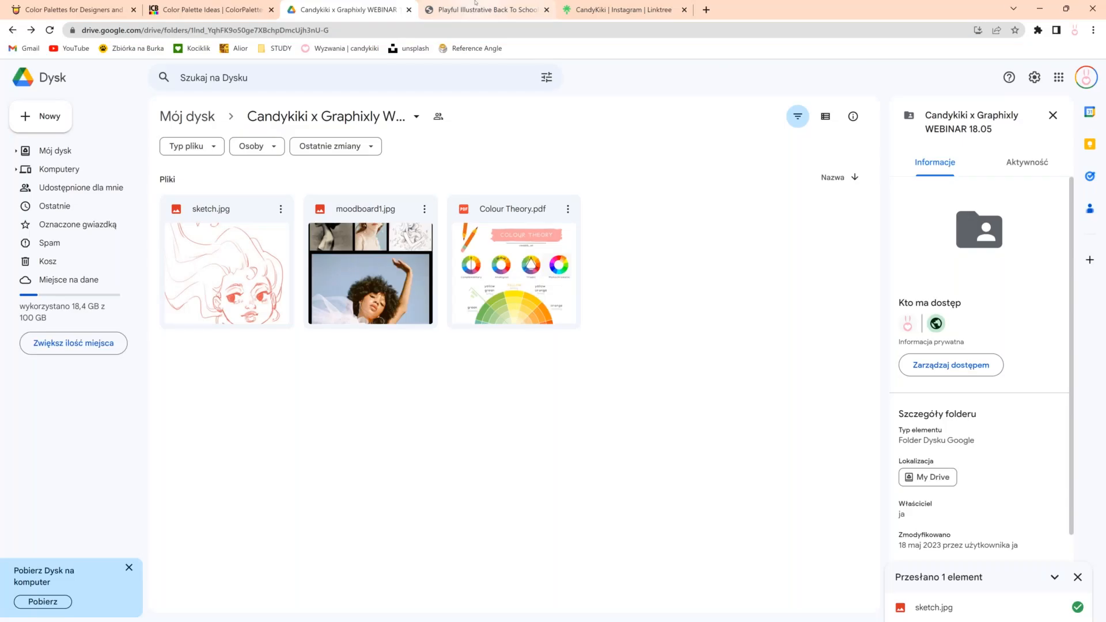
Open the Colour Theory PDF and examine the colour wheel overview and the complementary palette pages.
{"action": "left_click", "coordinate": [476, 2]}
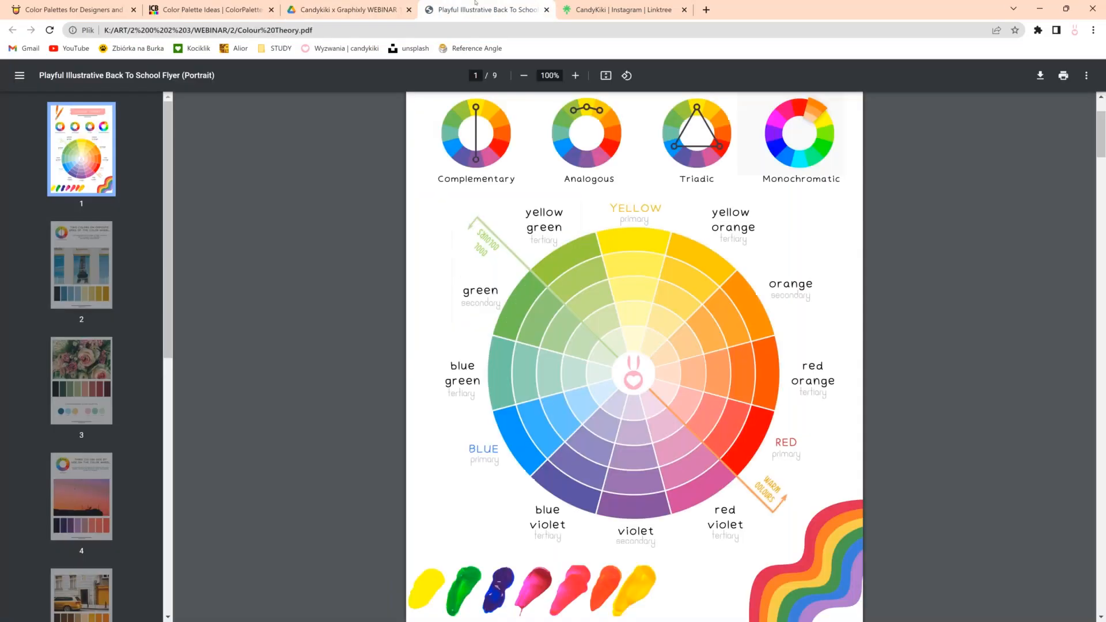
{"action": "scroll", "coordinate": [862, 131], "scroll_direction": "up", "scroll_amount": 2}
{"action": "scroll", "coordinate": [862, 130], "scroll_direction": "down", "scroll_amount": 1}
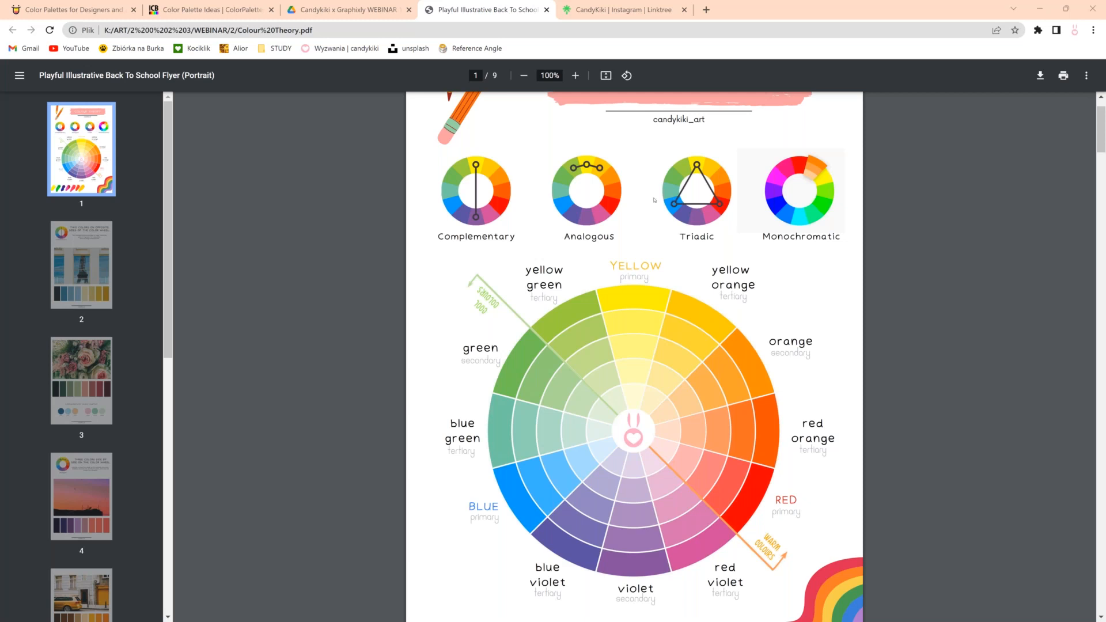
{"action": "scroll", "coordinate": [638, 199], "scroll_direction": "down", "scroll_amount": 3}
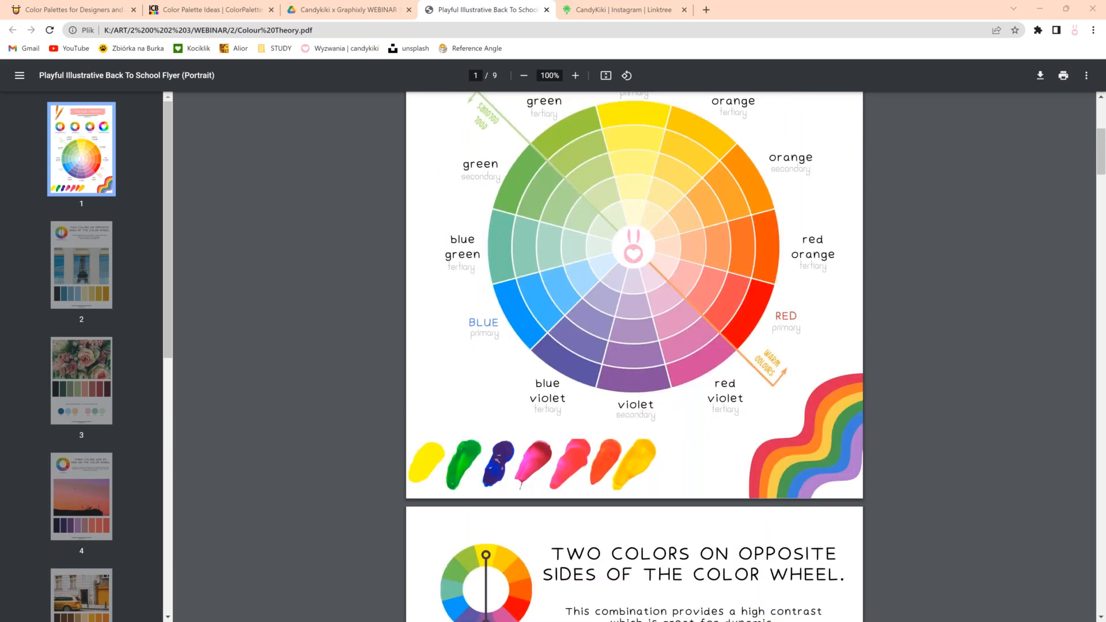
{"action": "scroll", "coordinate": [442, 157], "scroll_direction": "down", "scroll_amount": 4}
{"action": "scroll", "coordinate": [442, 157], "scroll_direction": "down", "scroll_amount": 1}
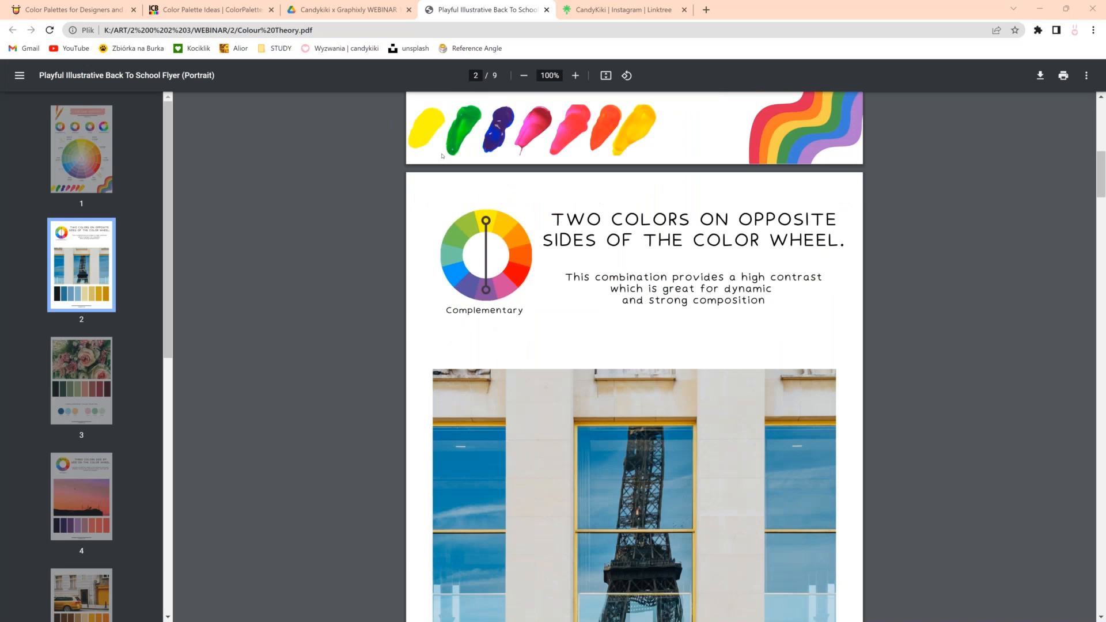
{"action": "scroll", "coordinate": [442, 155], "scroll_direction": "down", "scroll_amount": 2}
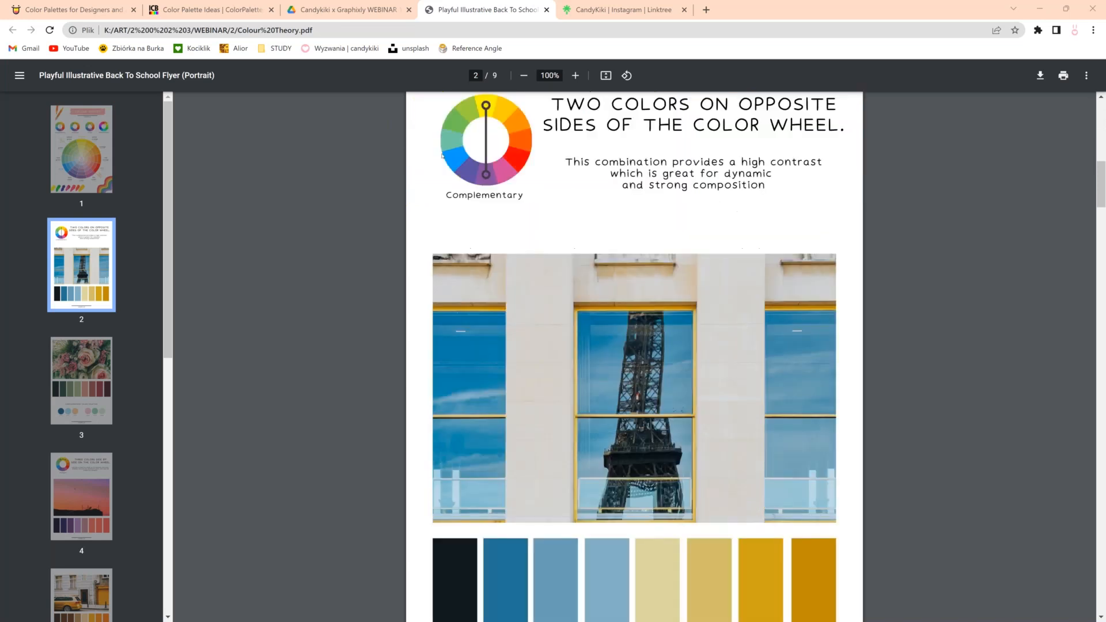
{"action": "scroll", "coordinate": [442, 155], "scroll_direction": "down", "scroll_amount": 2}
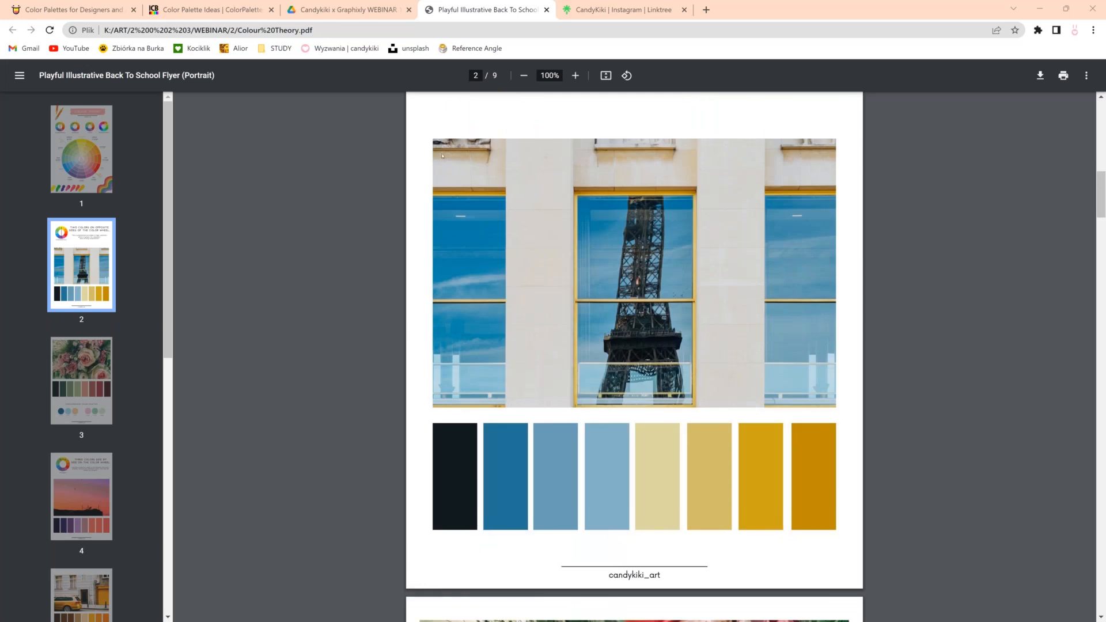
{"action": "scroll", "coordinate": [442, 156], "scroll_direction": "down", "scroll_amount": 3}
{"action": "scroll", "coordinate": [442, 155], "scroll_direction": "down", "scroll_amount": 6}
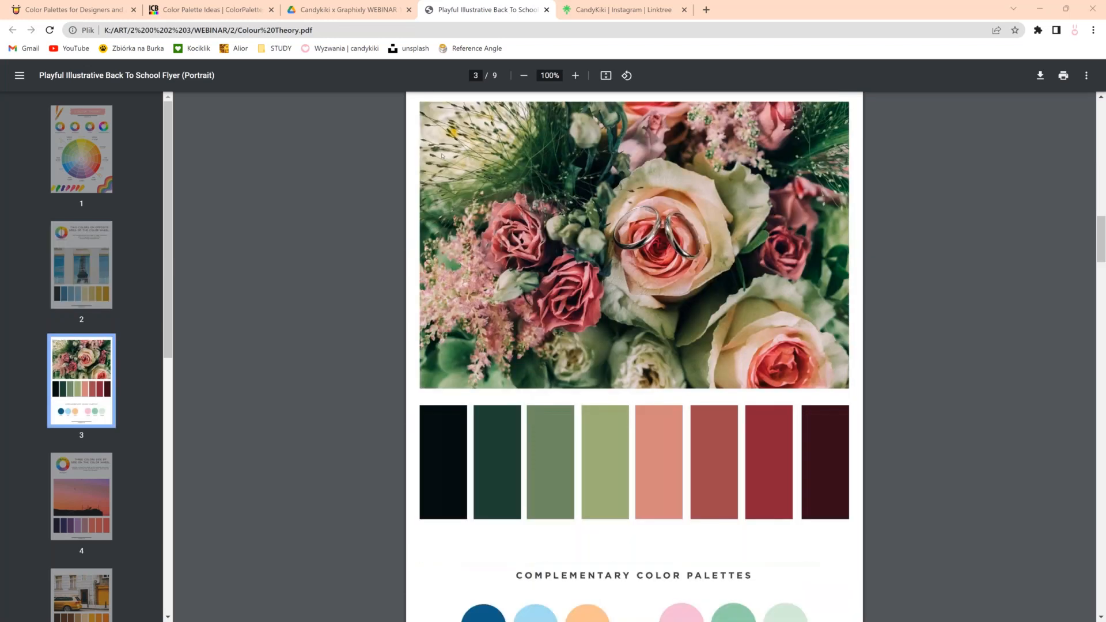
{"action": "scroll", "coordinate": [442, 155], "scroll_direction": "down", "scroll_amount": 2}
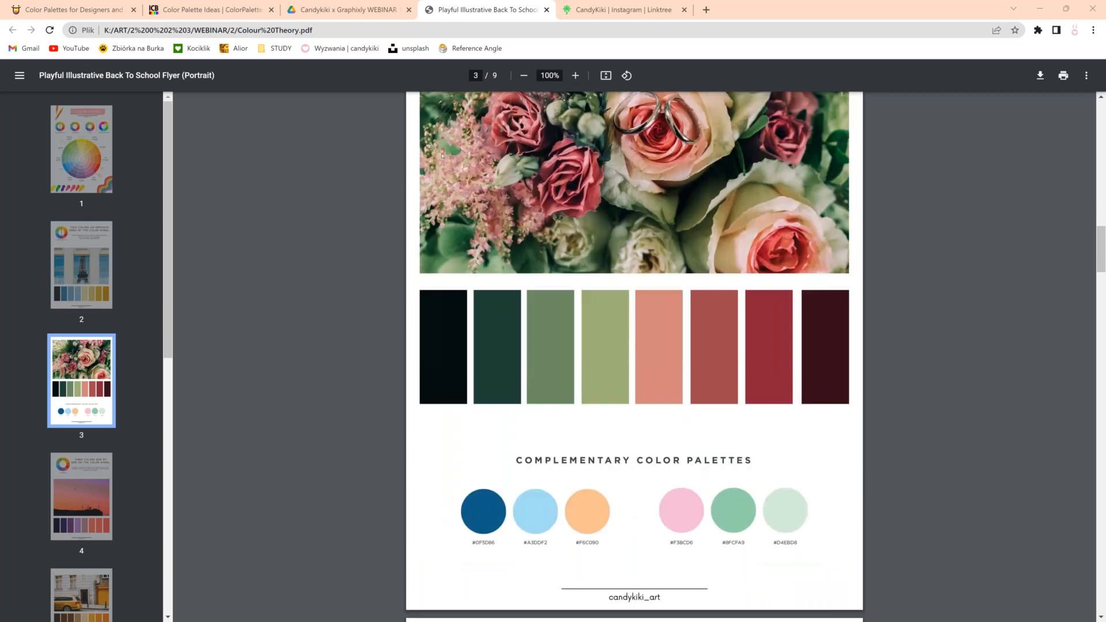
Examine the PDF's pages on analogous and monochromatic colour schemes with their sample photos and palettes.
{"action": "scroll", "coordinate": [442, 156], "scroll_direction": "down", "scroll_amount": 8}
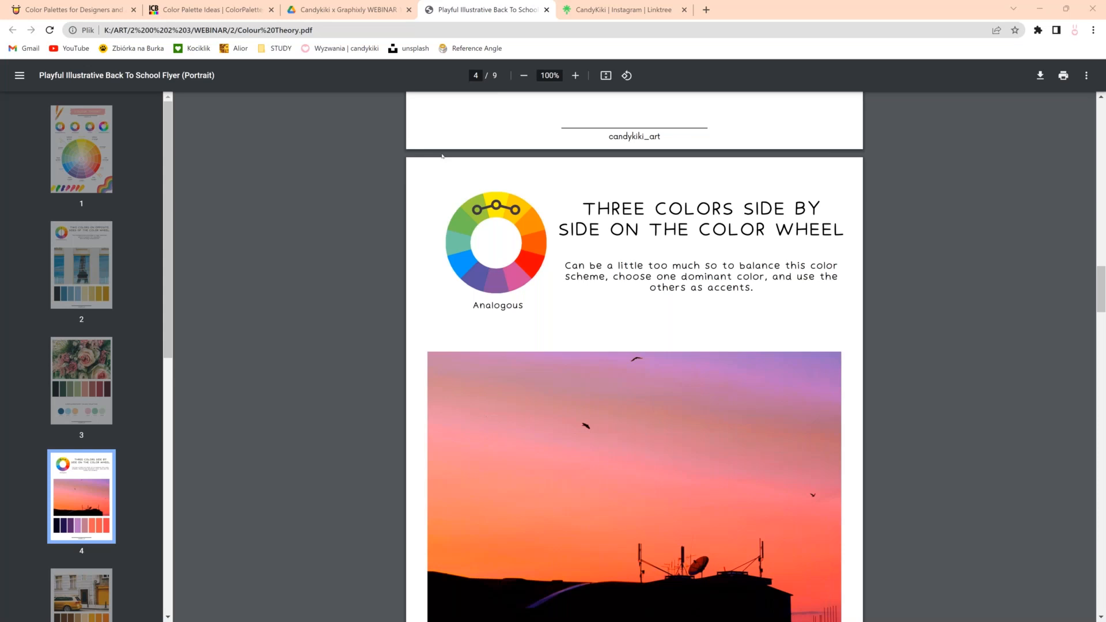
{"action": "scroll", "coordinate": [442, 155], "scroll_direction": "down", "scroll_amount": 4}
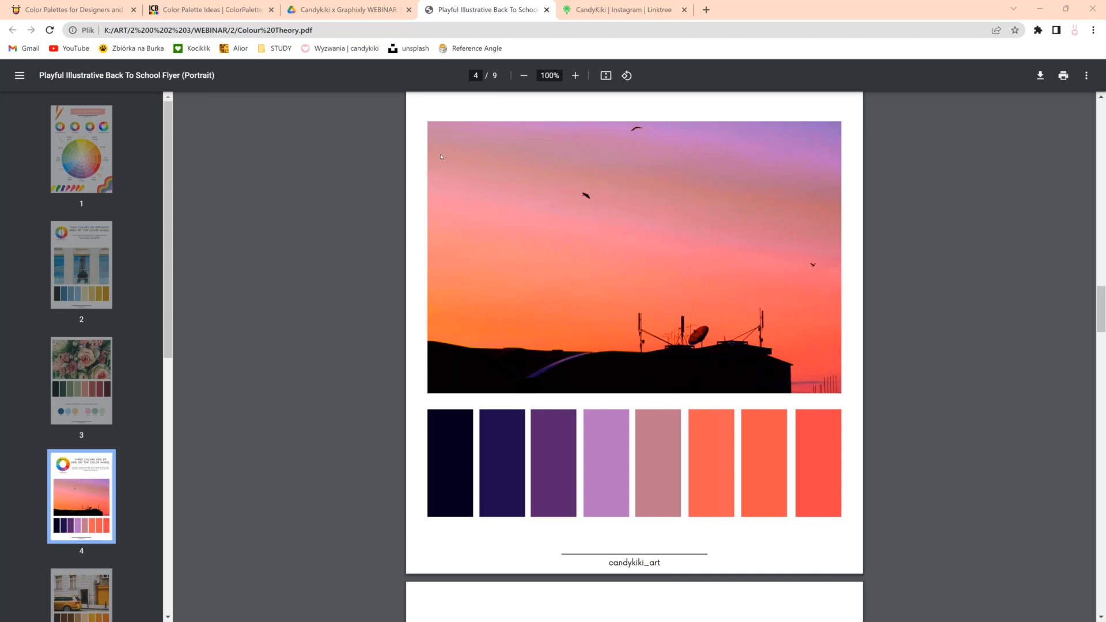
{"action": "scroll", "coordinate": [442, 157], "scroll_direction": "down", "scroll_amount": 2}
{"action": "scroll", "coordinate": [442, 157], "scroll_direction": "down", "scroll_amount": 6}
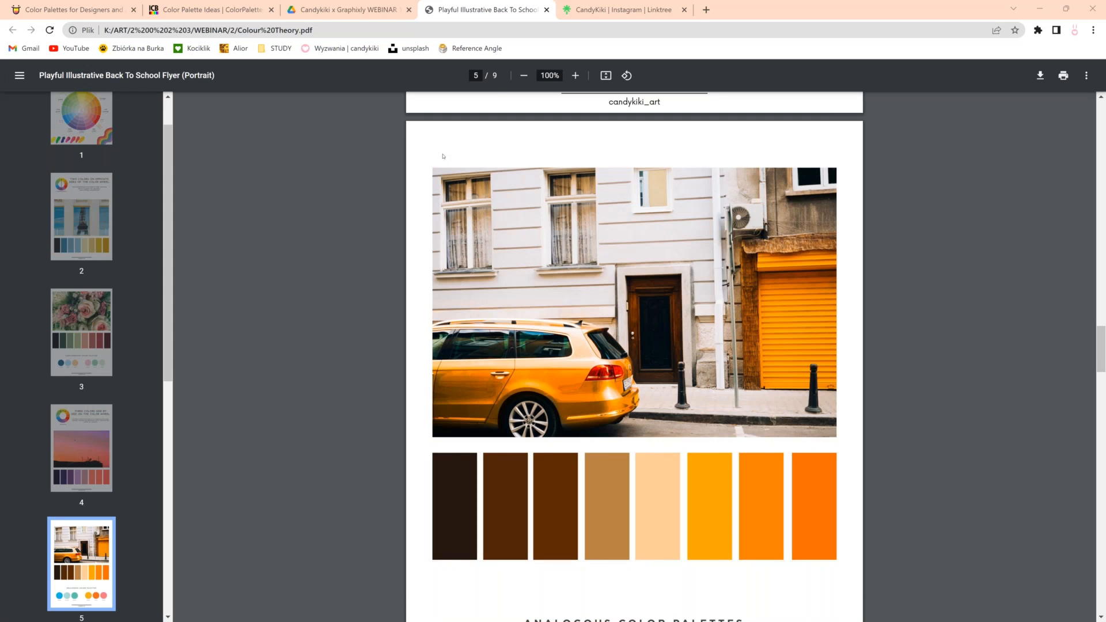
{"action": "scroll", "coordinate": [444, 156], "scroll_direction": "down", "scroll_amount": 4}
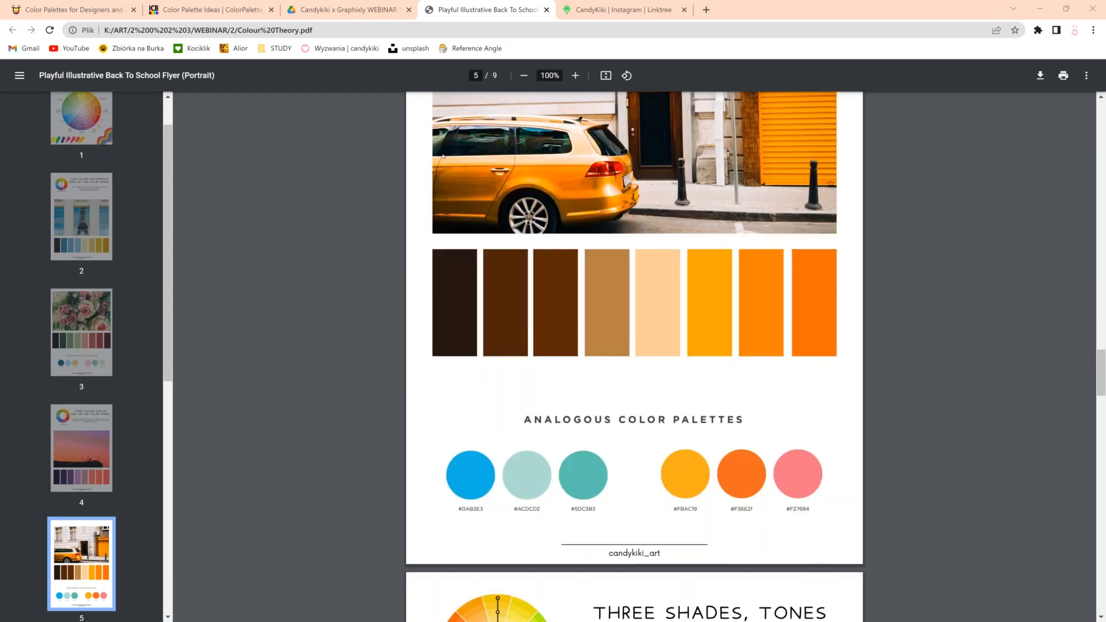
{"action": "scroll", "coordinate": [443, 156], "scroll_direction": "down", "scroll_amount": 6}
{"action": "scroll", "coordinate": [443, 156], "scroll_direction": "down", "scroll_amount": 2}
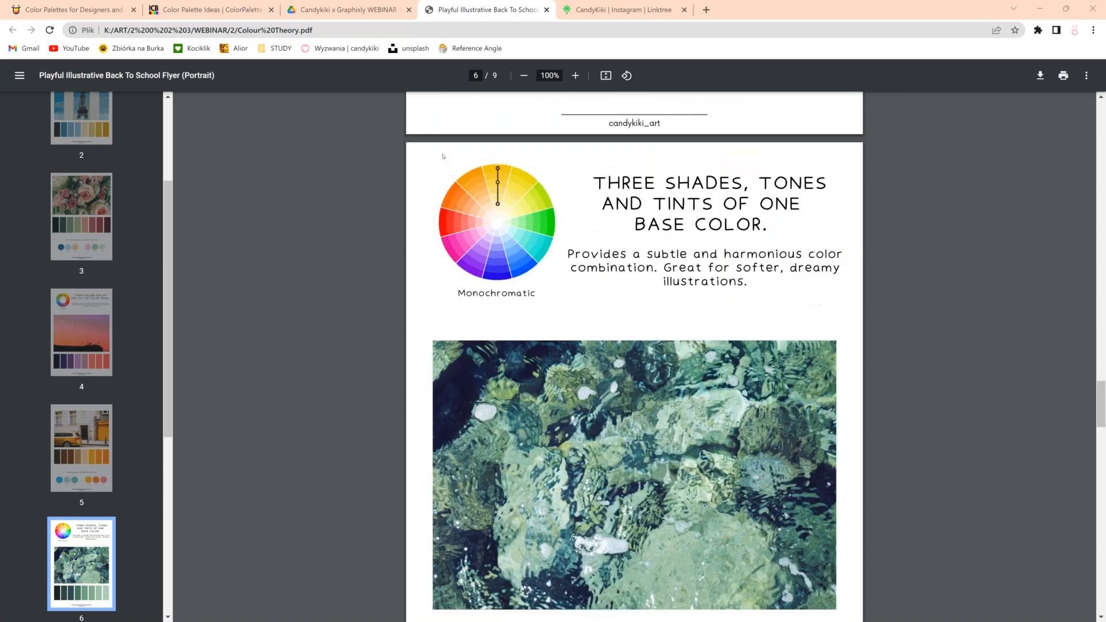
{"action": "scroll", "coordinate": [443, 156], "scroll_direction": "down", "scroll_amount": 1}
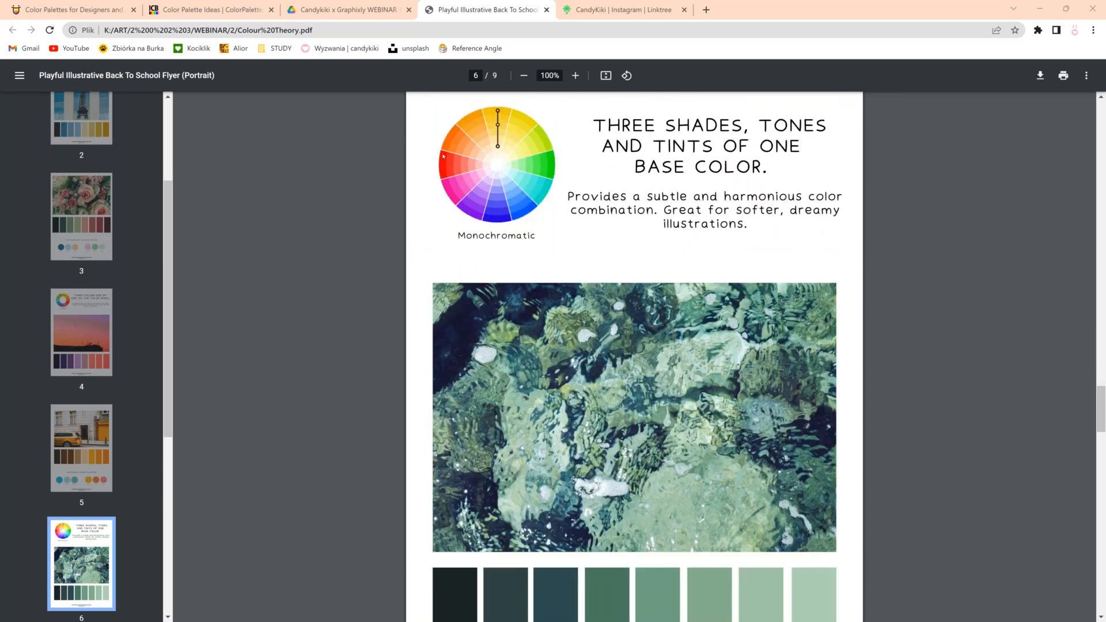
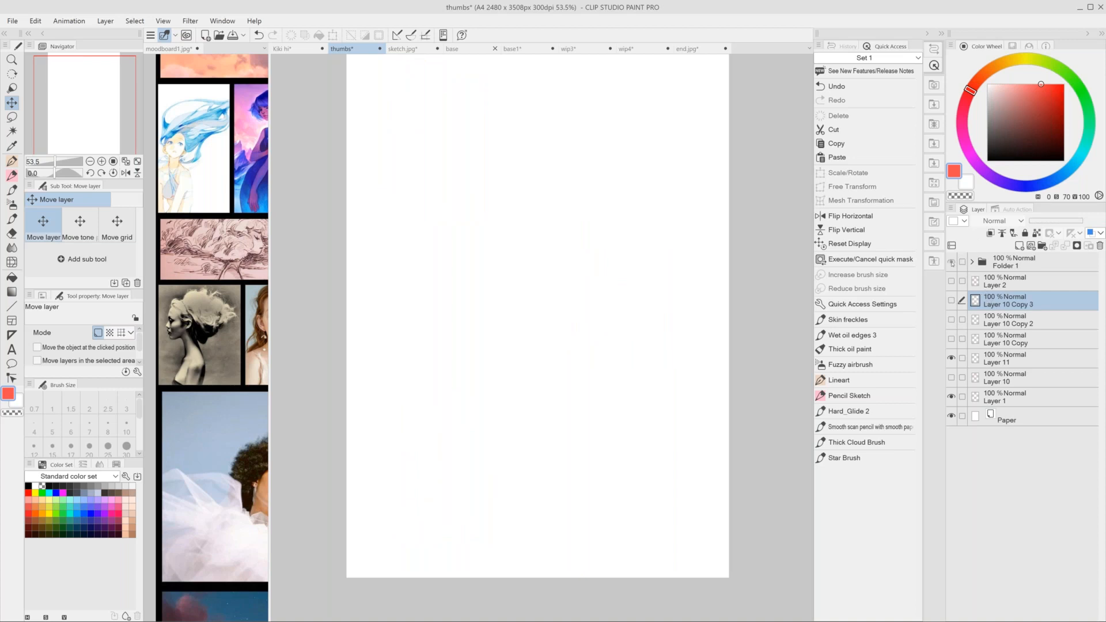
Show Folder 1 with the three coloured thumbnails and add a new layer above Layer 2.
{"action": "left_click", "coordinate": [951, 263]}
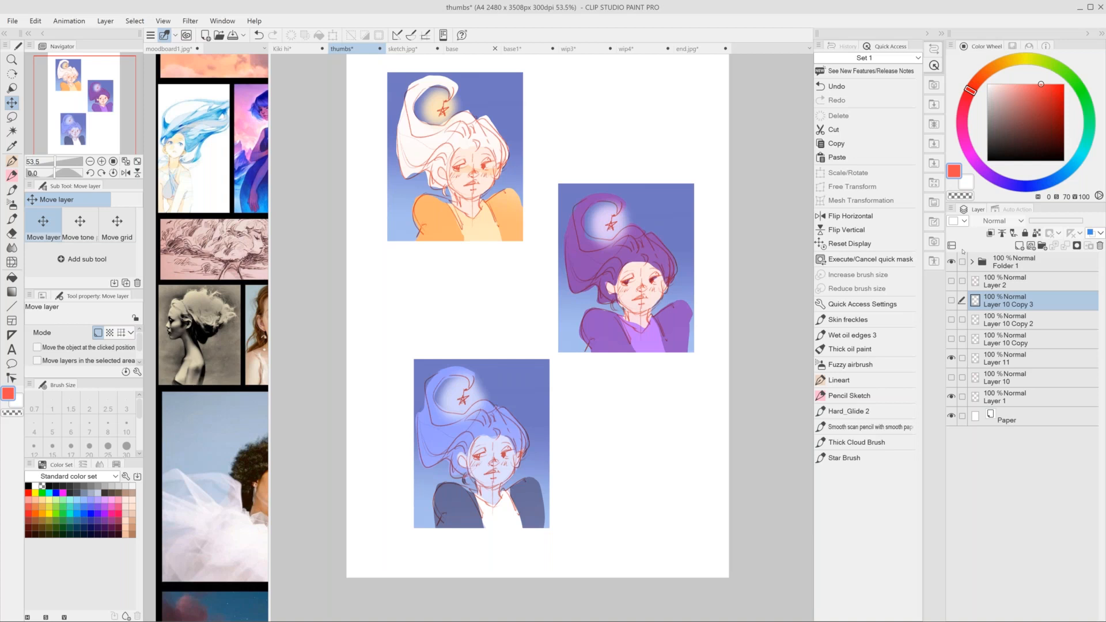
{"action": "key", "text": "alt+bracketleft"}
{"action": "key", "text": "alt+bracketright"}
{"action": "key", "text": "alt+bracketright"}
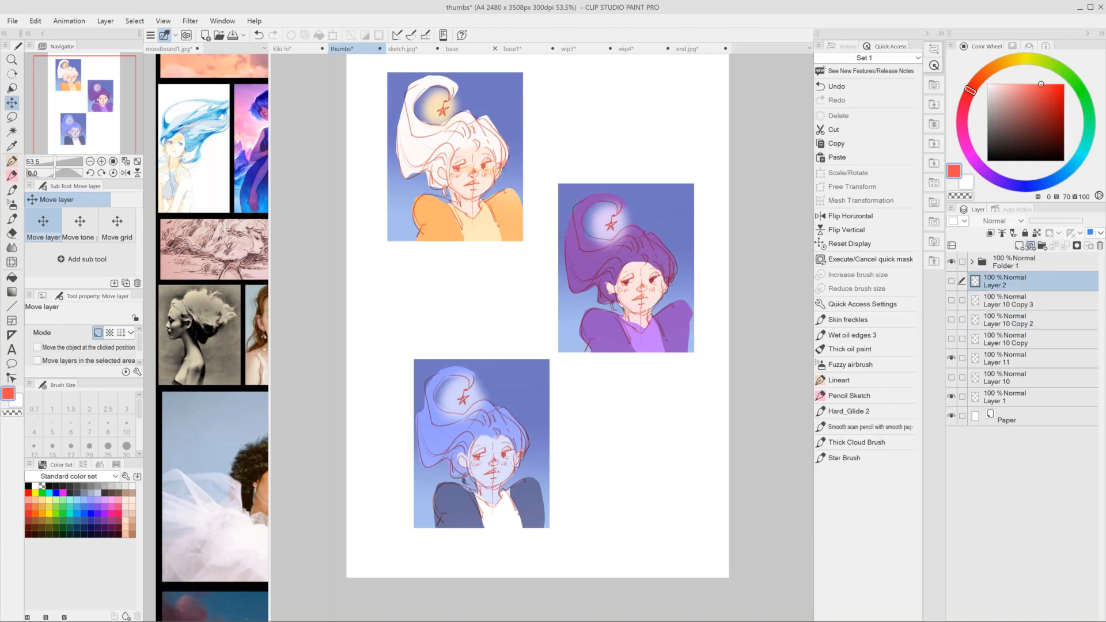
{"action": "left_click", "coordinate": [1033, 249]}
With the Hard_Glide 2 brush at size 37.7, paint blue, orange and cream swatches sampled from the first thumbnail beside it.
{"action": "left_click", "coordinate": [850, 411]}
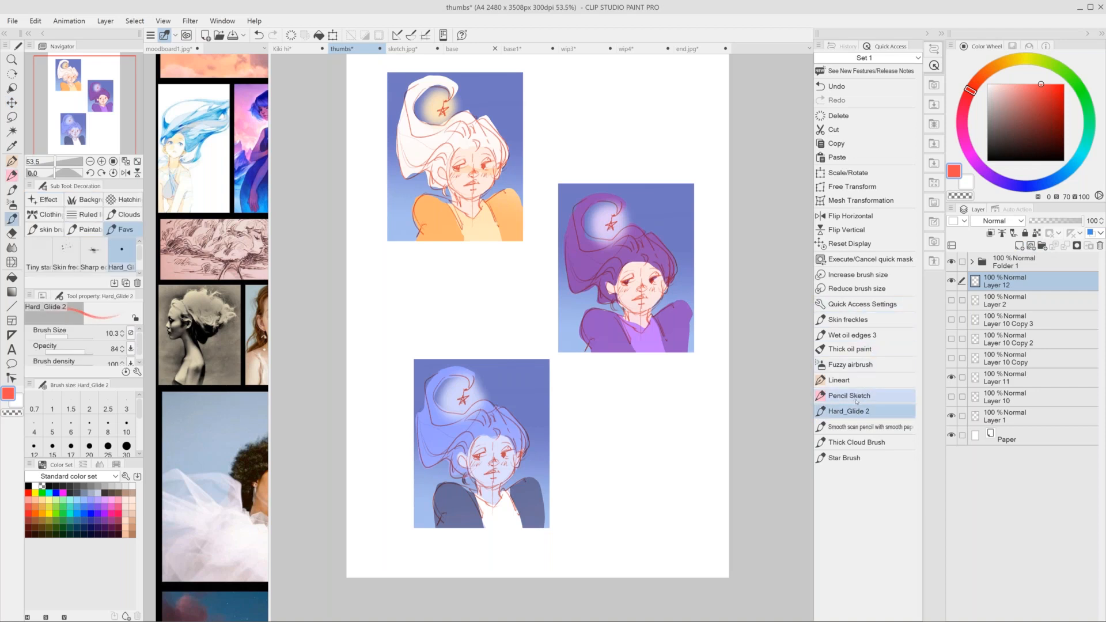
{"action": "left_click", "coordinate": [510, 99], "text": "alt"}
{"action": "scroll", "coordinate": [566, 125], "scroll_direction": "up", "scroll_amount": 2}
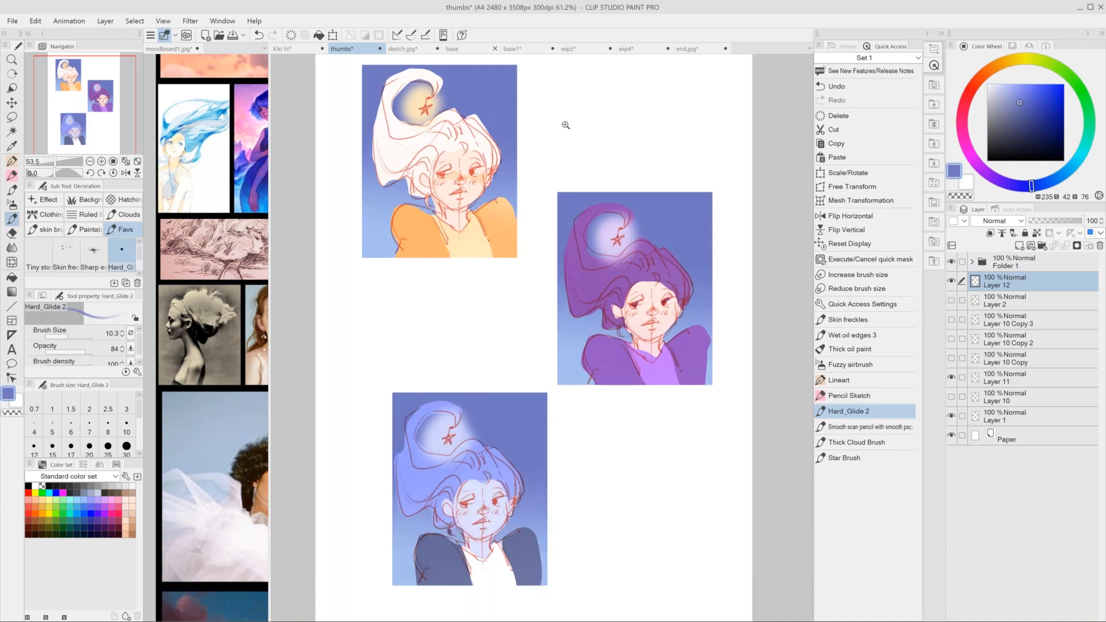
{"action": "left_click_drag", "start_coordinate": [571, 123], "coordinate": [553, 135]}
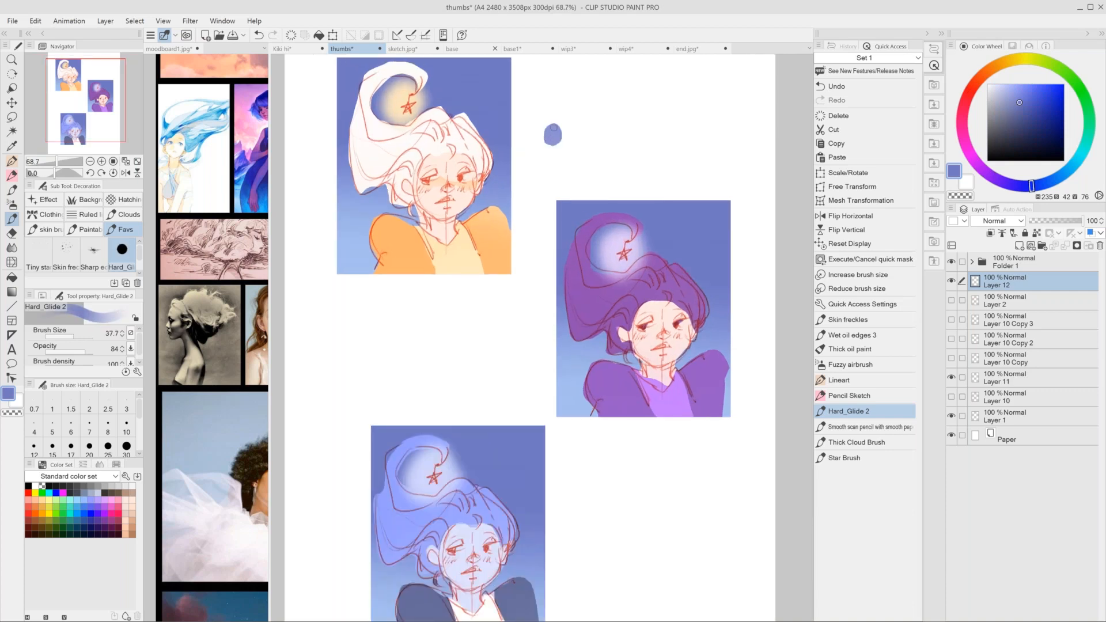
{"action": "left_click", "coordinate": [414, 242], "text": "alt"}
{"action": "left_click", "coordinate": [586, 134]}
{"action": "left_click", "coordinate": [621, 133]}
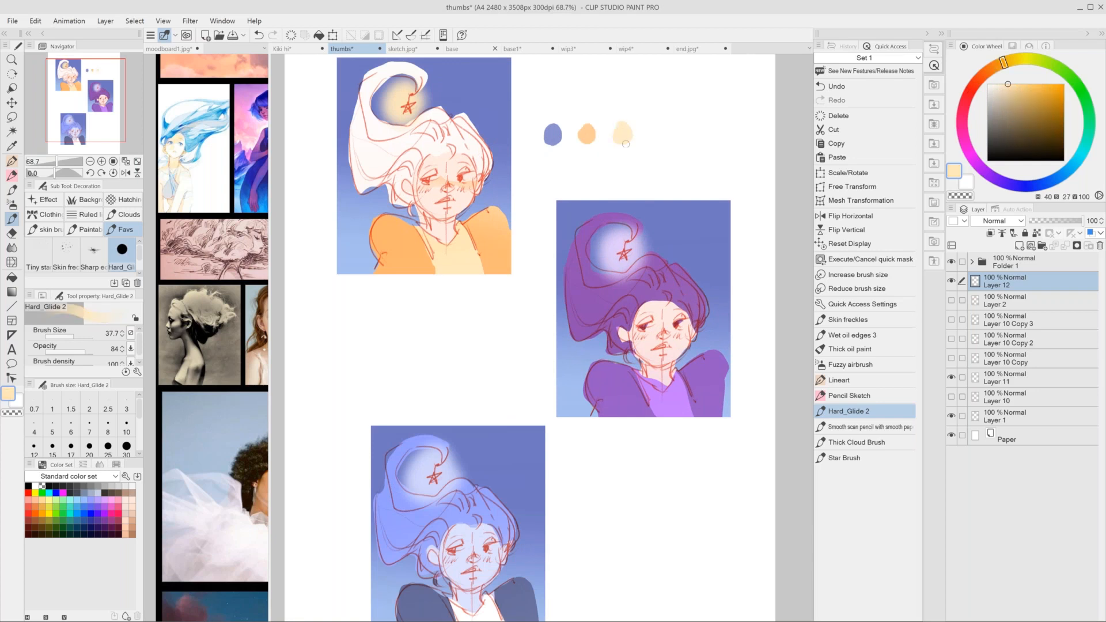
Sample the purple thumbnail's background, hair and clothing colours and paint blue, purple and light purple swatches beside it.
{"action": "left_click_drag", "start_coordinate": [713, 322], "coordinate": [728, 246]}
{"action": "left_click", "coordinate": [696, 152], "text": "alt"}
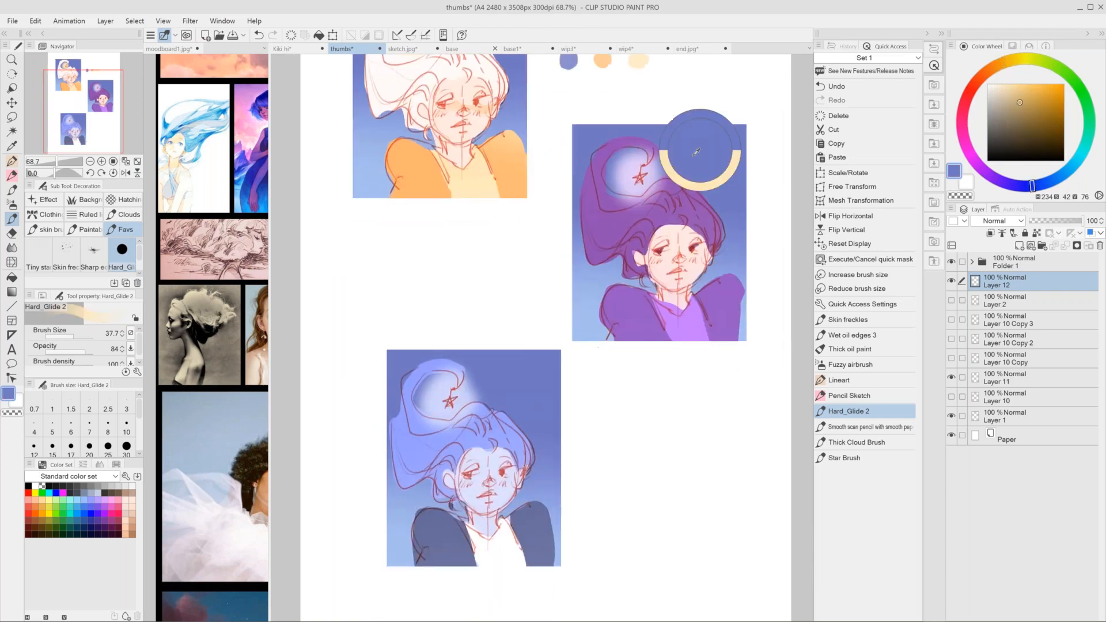
{"action": "left_click", "coordinate": [432, 266]}
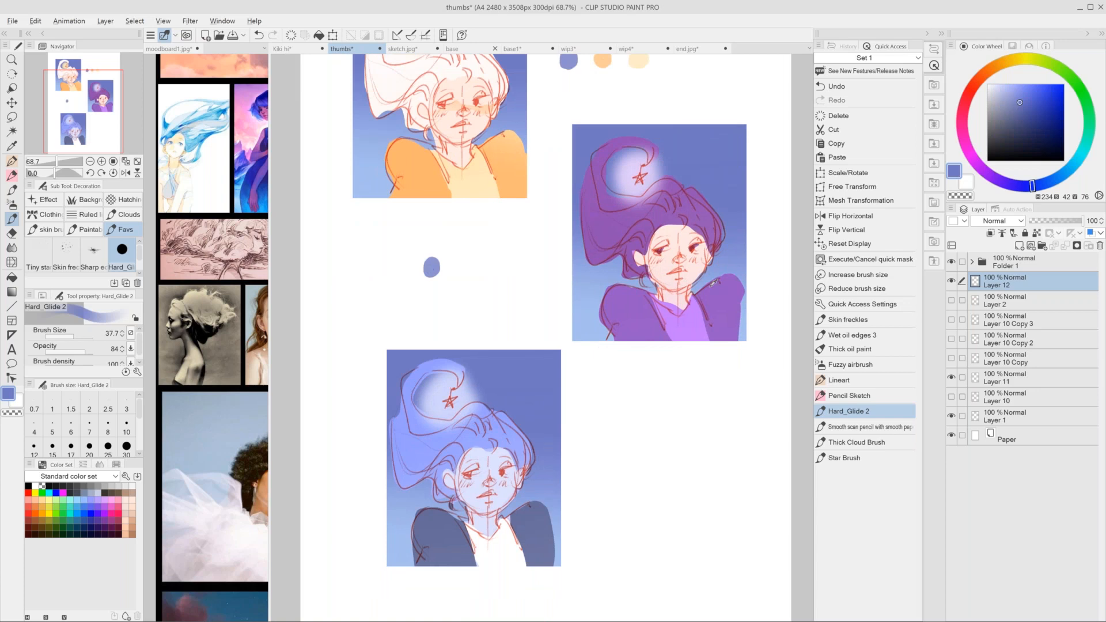
{"action": "left_click", "coordinate": [599, 190], "text": "alt"}
{"action": "left_click", "coordinate": [464, 264]}
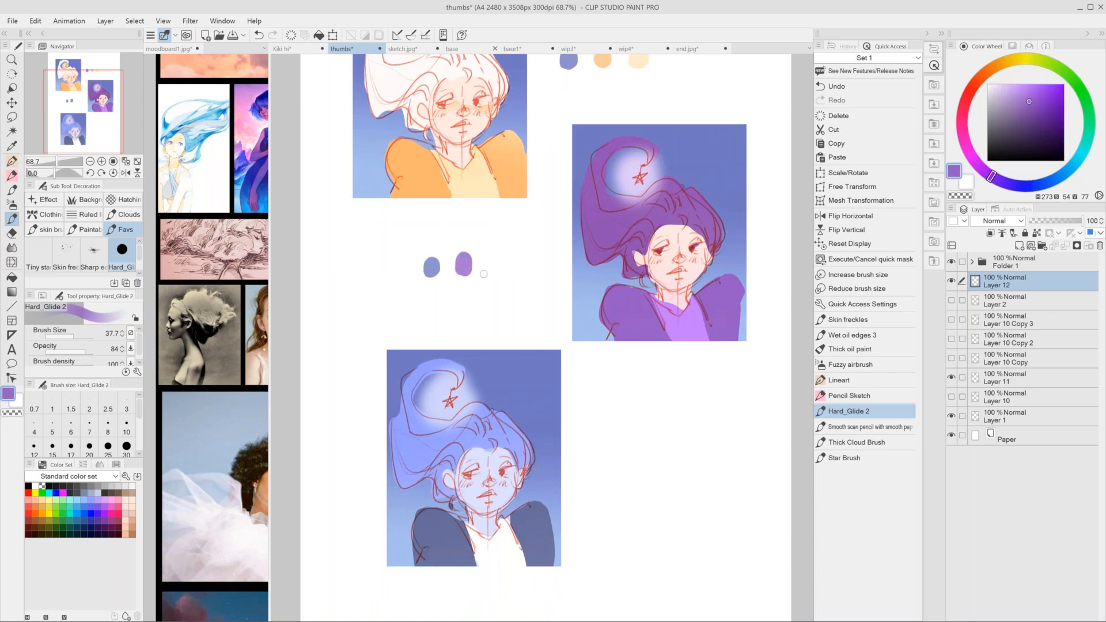
{"action": "left_click", "coordinate": [699, 323], "text": "alt"}
{"action": "left_click", "coordinate": [500, 264]}
Sample colours from the blue thumbnail and paint blue, pale blue and dark slate swatches beside it.
{"action": "scroll", "coordinate": [536, 343], "scroll_direction": "down", "scroll_amount": 2}
{"action": "left_click", "coordinate": [536, 343], "text": "alt"}
{"action": "left_click", "coordinate": [586, 394]}
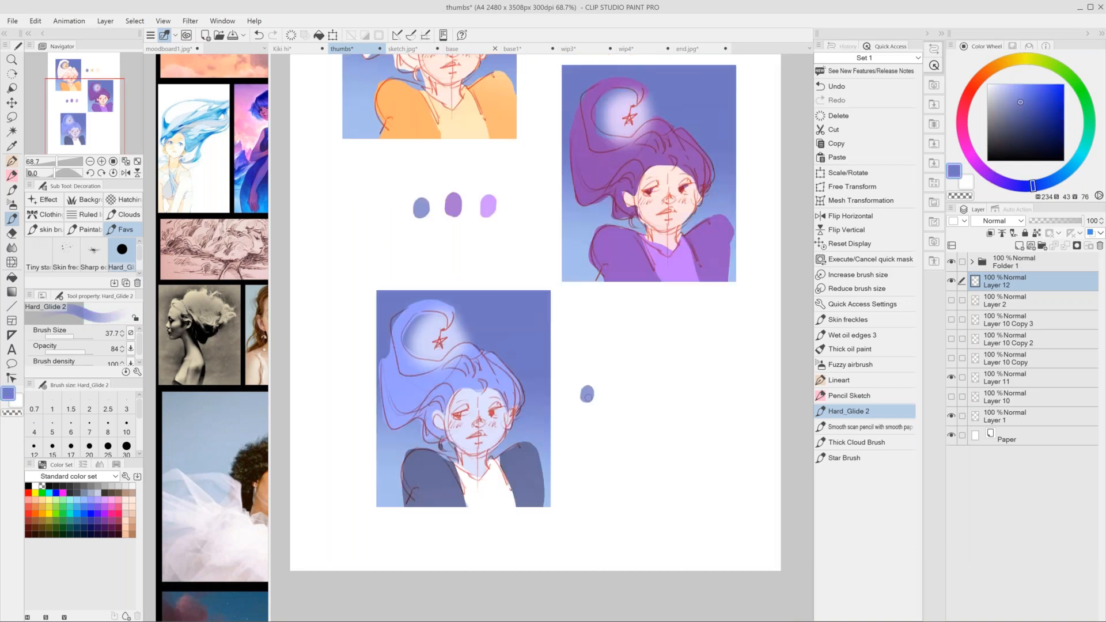
{"action": "left_click", "coordinate": [421, 361], "text": "alt"}
{"action": "left_click", "coordinate": [614, 394]}
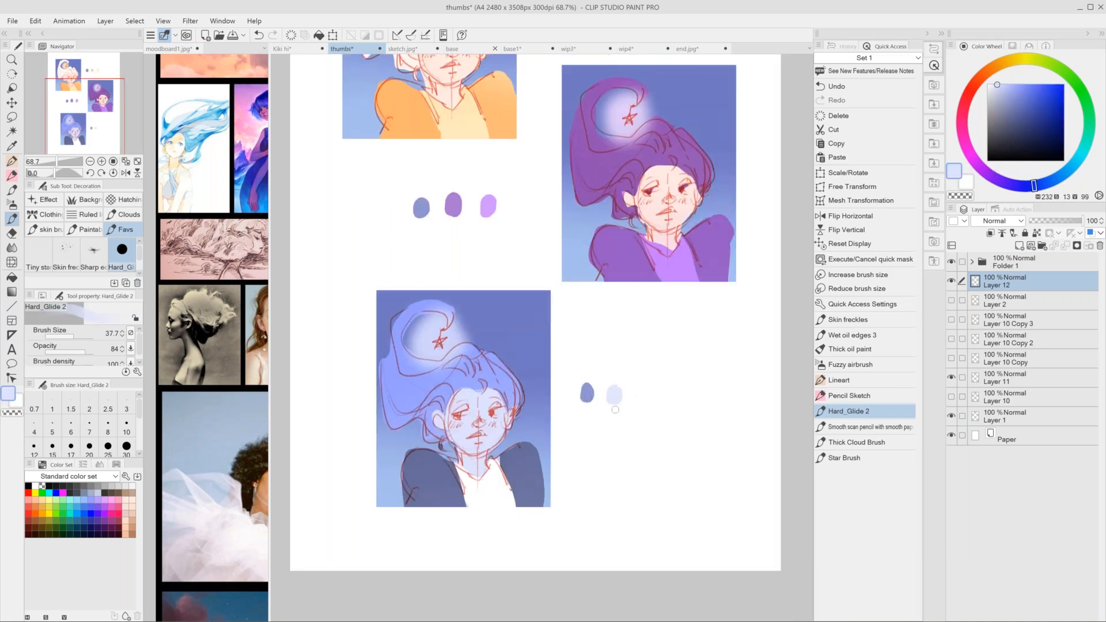
{"action": "left_click", "coordinate": [519, 478], "text": "alt"}
{"action": "left_click", "coordinate": [640, 394]}
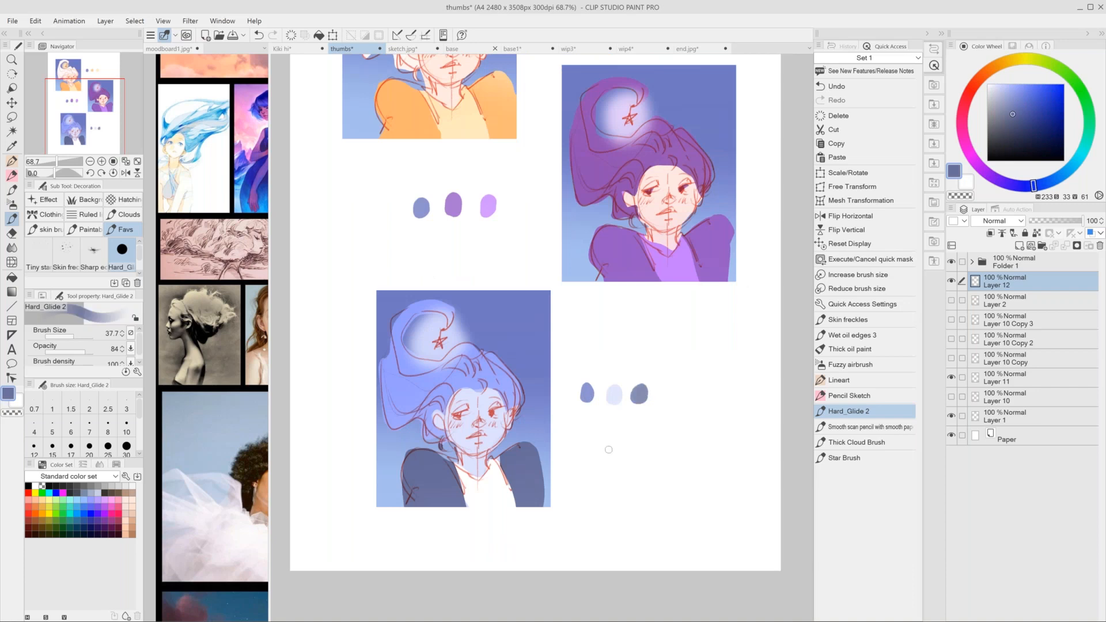
Sample the page's white and dab it inside the dark slate swatch beside the blue thumbnail.
{"action": "left_click", "coordinate": [609, 449], "text": "alt"}
{"action": "left_click", "coordinate": [639, 395]}
{"action": "key", "text": "ctrl+z"}
{"action": "left_click", "coordinate": [639, 394]}
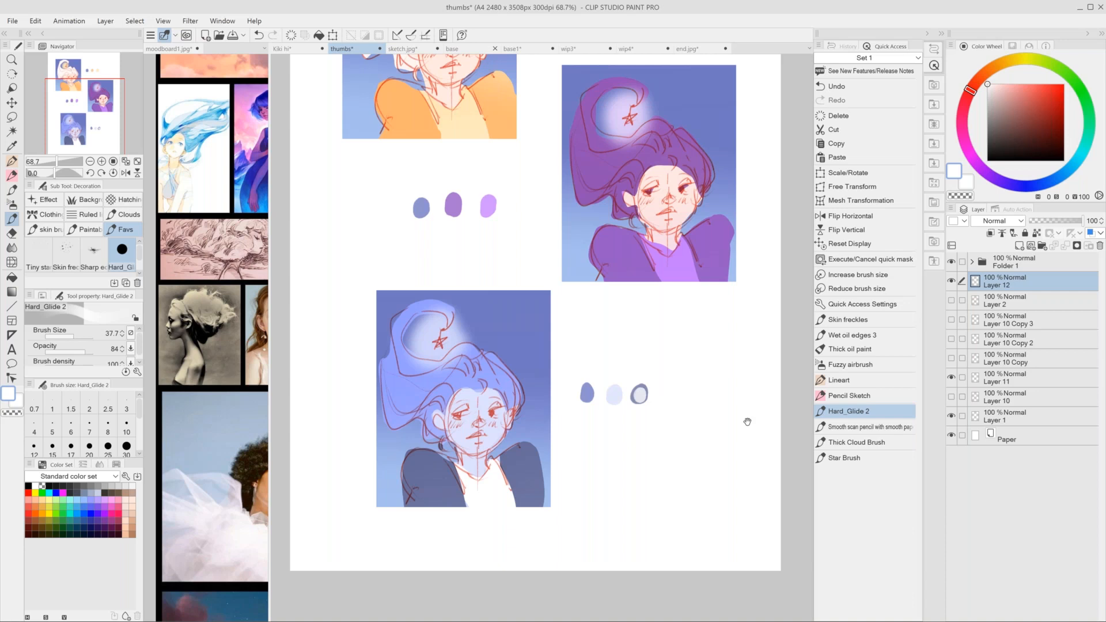
Reduce the brush size to 11.4 and handwrite "complementary" in the sampled swatch blue above the first thumbnail's swatches.
{"action": "mouse_move", "coordinate": [748, 422]}
{"action": "left_mouse_down"}
{"action": "mouse_move", "coordinate": [749, 552]}
{"action": "mouse_move", "coordinate": [729, 607]}
{"action": "left_mouse_up"}
{"action": "key", "text": "bracketleft"}
{"action": "left_click", "coordinate": [1040, 84]}
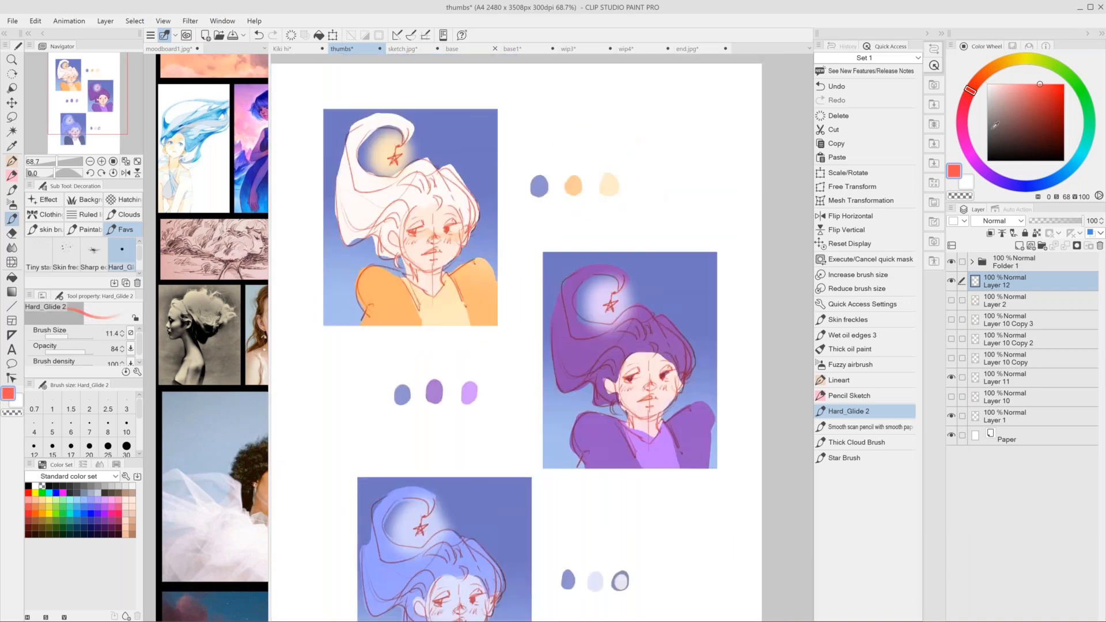
{"action": "left_click_drag", "start_coordinate": [577, 230], "coordinate": [587, 236]}
{"action": "left_click", "coordinate": [539, 186], "text": "alt"}
{"action": "left_click_drag", "start_coordinate": [555, 146], "coordinate": [544, 156]}
{"action": "mouse_move", "coordinate": [562, 151]}
{"action": "left_mouse_down"}
{"action": "mouse_move", "coordinate": [638, 154]}
{"action": "mouse_move", "coordinate": [666, 140]}
{"action": "mouse_move", "coordinate": [707, 156]}
{"action": "left_mouse_up"}
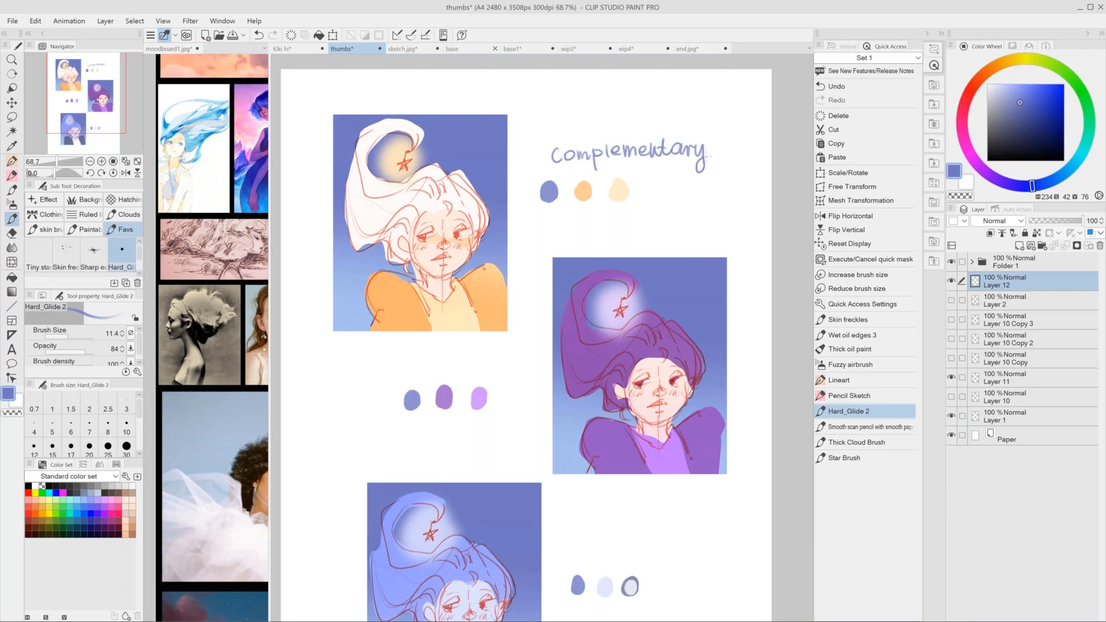
Handwrite "analogous" in blue above the purple thumbnail's swatches, undoing and redrawing a faulty stroke.
{"action": "left_click_drag", "start_coordinate": [597, 380], "coordinate": [627, 342]}
{"action": "mouse_move", "coordinate": [406, 330]}
{"action": "left_mouse_down"}
{"action": "mouse_move", "coordinate": [407, 341]}
{"action": "mouse_move", "coordinate": [455, 333]}
{"action": "left_mouse_up"}
{"action": "key", "text": "ctrl+z"}
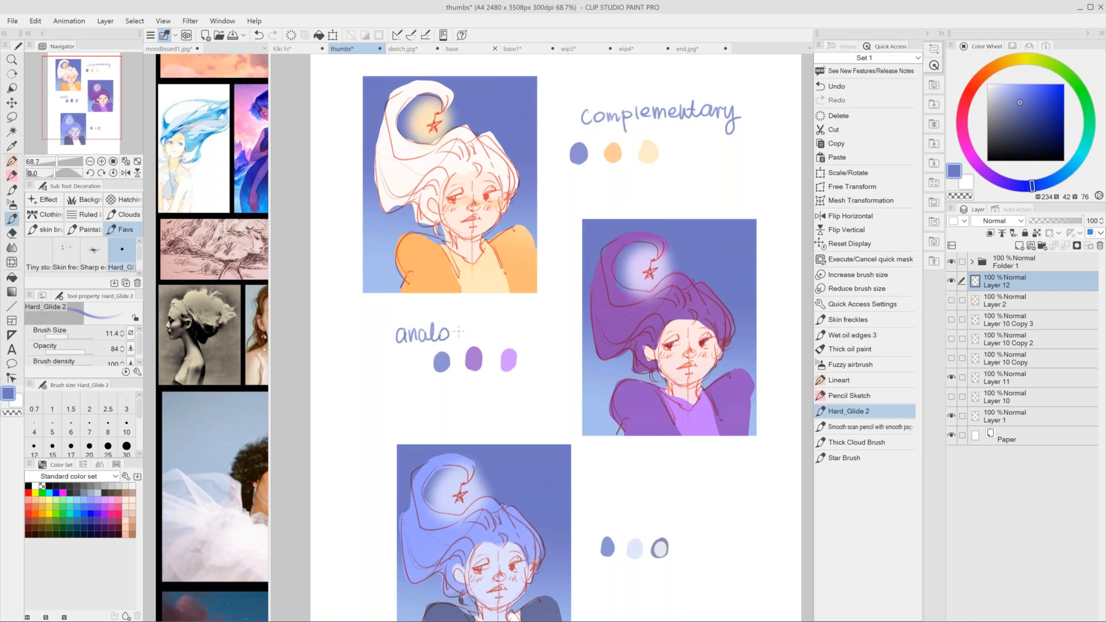
{"action": "left_click_drag", "start_coordinate": [460, 329], "coordinate": [485, 340]}
Handwrite "monochromatic" in blue above the blue thumbnail's swatches.
{"action": "scroll", "coordinate": [652, 471], "scroll_direction": "down", "scroll_amount": 3}
{"action": "mouse_move", "coordinate": [598, 454]}
{"action": "left_mouse_down"}
{"action": "mouse_move", "coordinate": [608, 443]}
{"action": "mouse_move", "coordinate": [748, 444]}
{"action": "left_mouse_up"}
{"action": "left_click", "coordinate": [735, 428]}
{"action": "scroll", "coordinate": [726, 435], "scroll_direction": "down", "scroll_amount": 4}
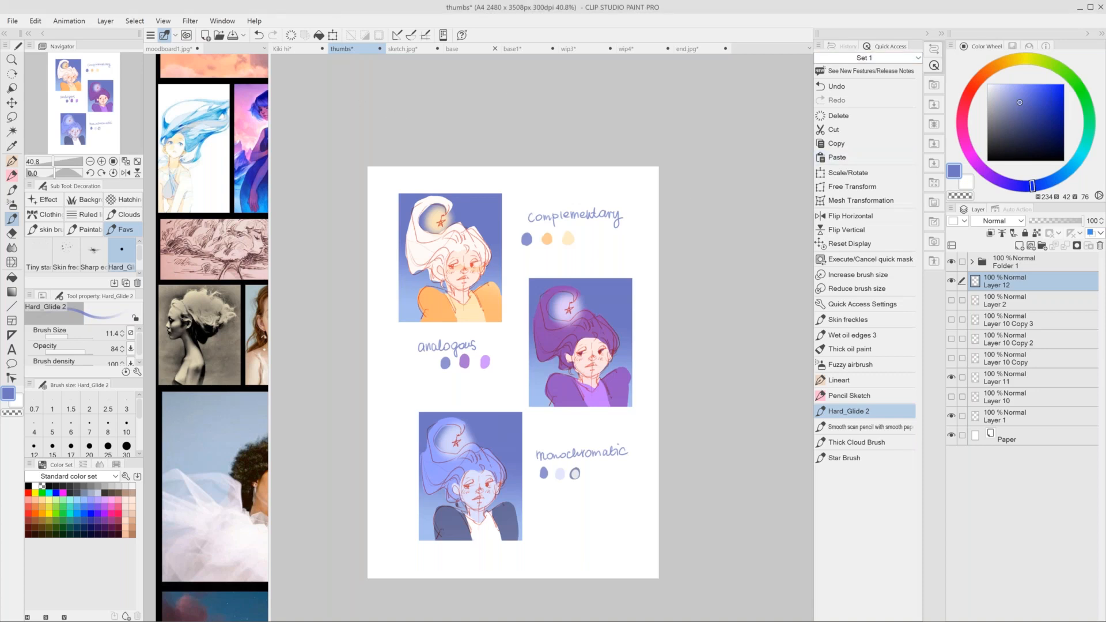
Hide the colour thumbnails folder and the colour-scheme labels, and show the red sketch layer with the three composition ideas.
{"action": "left_click", "coordinate": [952, 281]}
{"action": "left_click", "coordinate": [952, 281]}
{"action": "left_click", "coordinate": [951, 261]}
{"action": "left_click", "coordinate": [951, 300]}
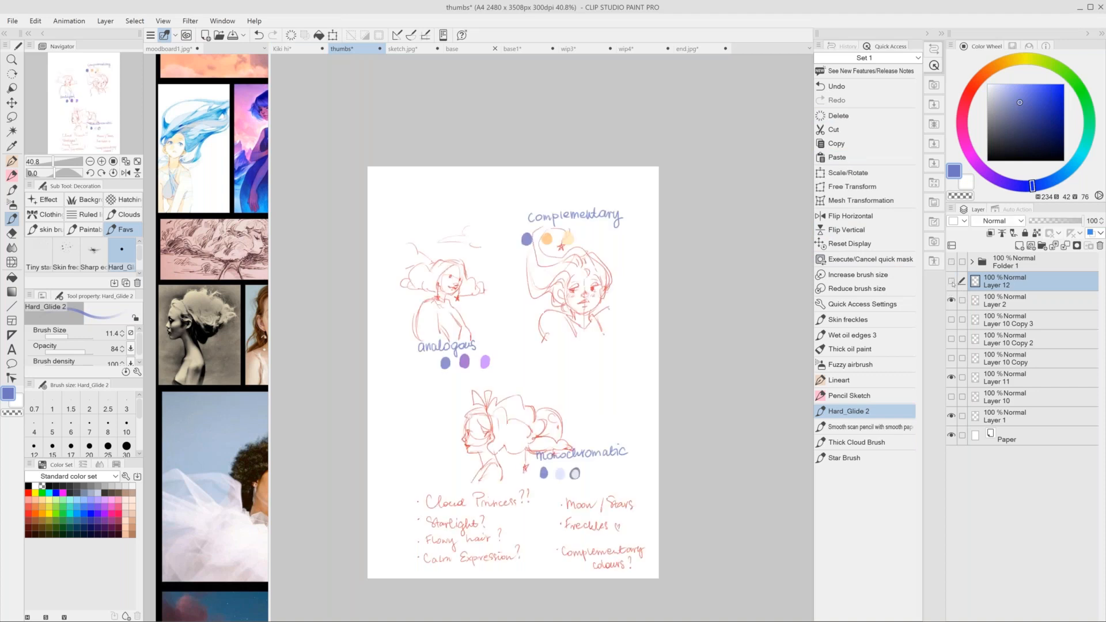
{"action": "left_click", "coordinate": [951, 281]}
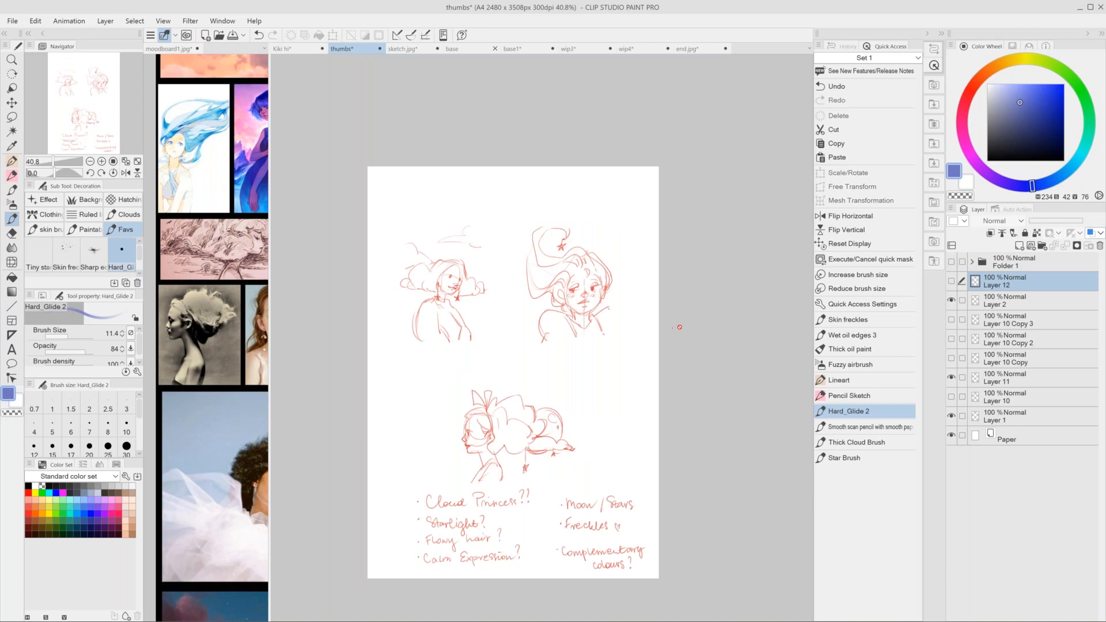
Lasso the composition sketch with the curled lock and star, and copy it into the sketch.jpg document.
{"action": "key", "text": "m"}
{"action": "left_click", "coordinate": [1006, 300]}
{"action": "mouse_move", "coordinate": [625, 338]}
{"action": "left_mouse_down"}
{"action": "mouse_move", "coordinate": [521, 358]}
{"action": "mouse_move", "coordinate": [617, 348]}
{"action": "left_mouse_up"}
{"action": "left_click", "coordinate": [417, 50]}
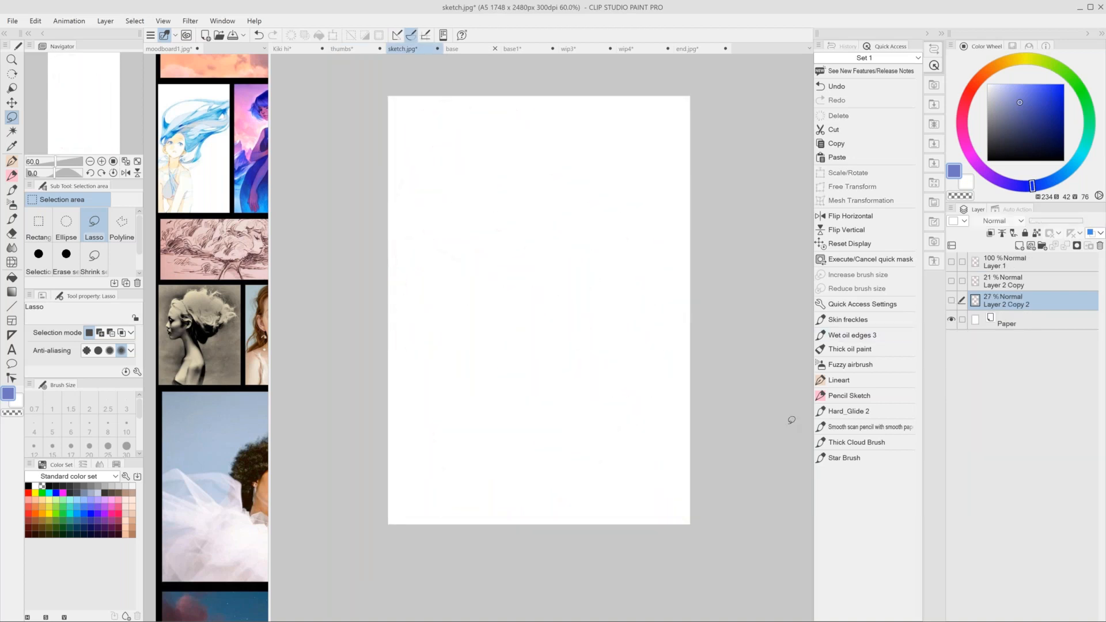
{"action": "key", "text": "ctrl+v"}
Scale and position the pasted sketch so that the head, curled lock and shoulders fill the page.
{"action": "right_click", "coordinate": [636, 288]}
{"action": "left_click", "coordinate": [688, 459]}
{"action": "left_click_drag", "start_coordinate": [660, 289], "coordinate": [441, 210]}
{"action": "mouse_move", "coordinate": [528, 273]}
{"action": "left_mouse_down"}
{"action": "mouse_move", "coordinate": [731, 530]}
{"action": "mouse_move", "coordinate": [724, 538]}
{"action": "left_mouse_up"}
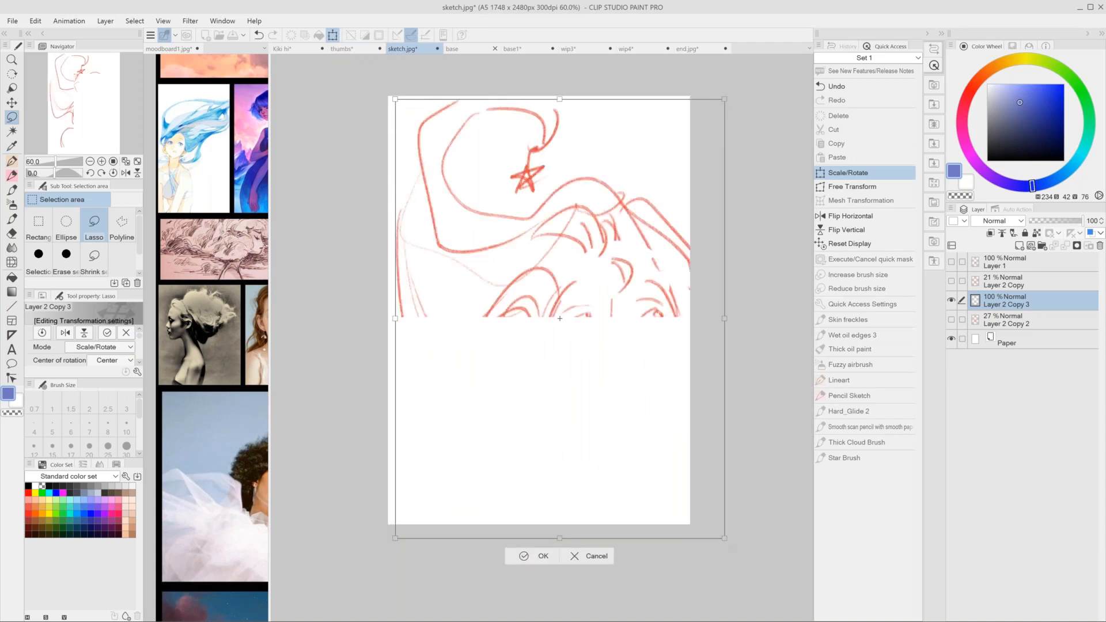
{"action": "left_click_drag", "start_coordinate": [687, 474], "coordinate": [664, 465]}
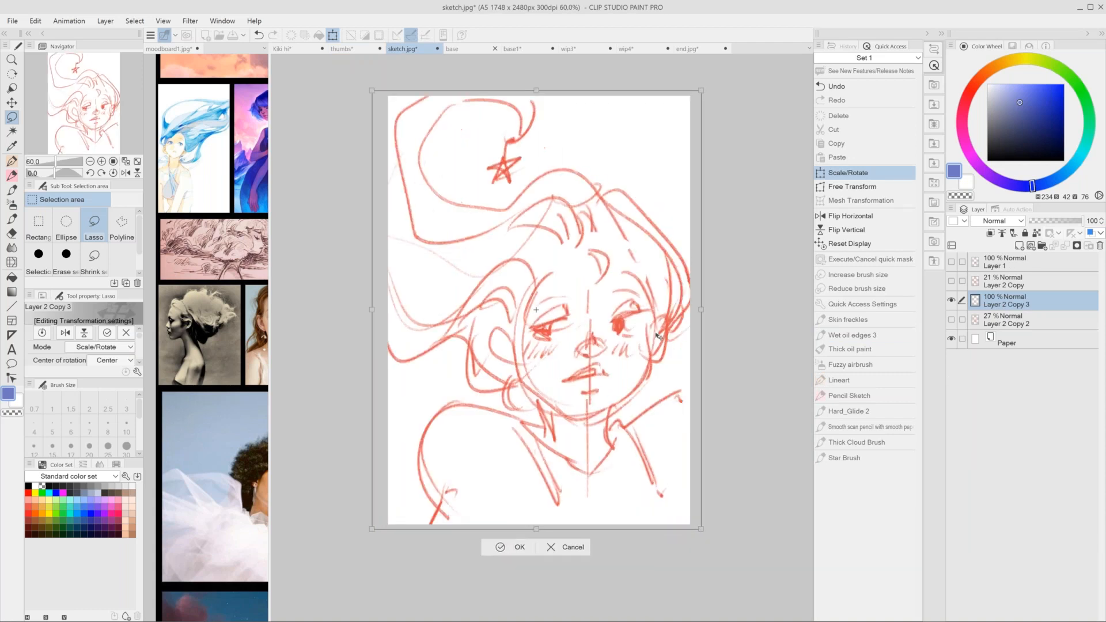
{"action": "left_click_drag", "start_coordinate": [658, 336], "coordinate": [658, 343]}
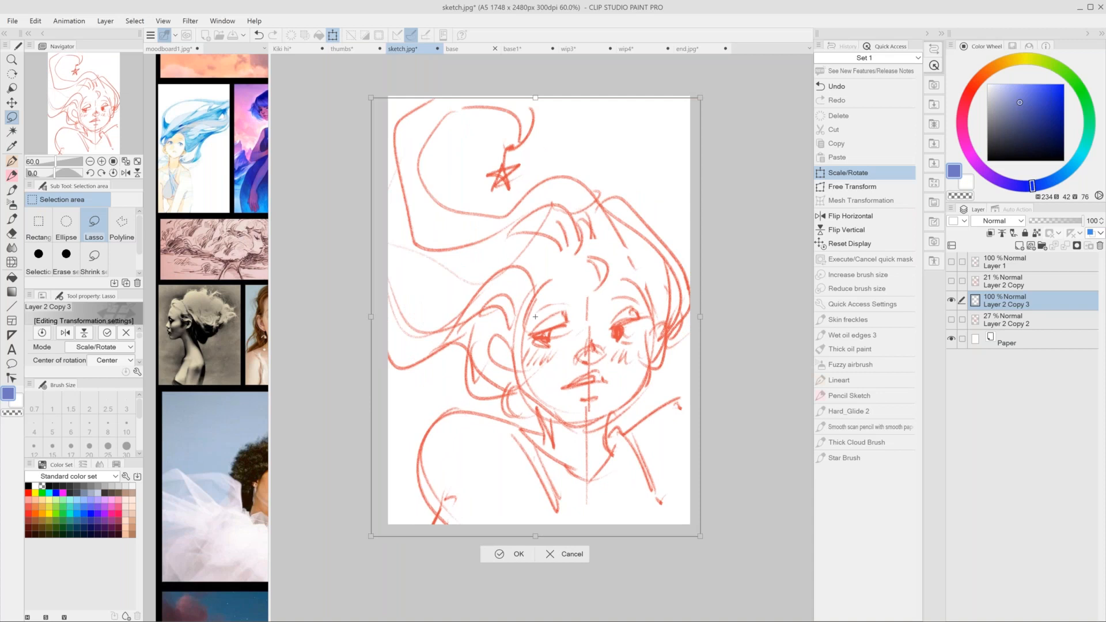
{"action": "left_click_drag", "start_coordinate": [701, 98], "coordinate": [694, 106]}
{"action": "left_click_drag", "start_coordinate": [656, 208], "coordinate": [661, 196]}
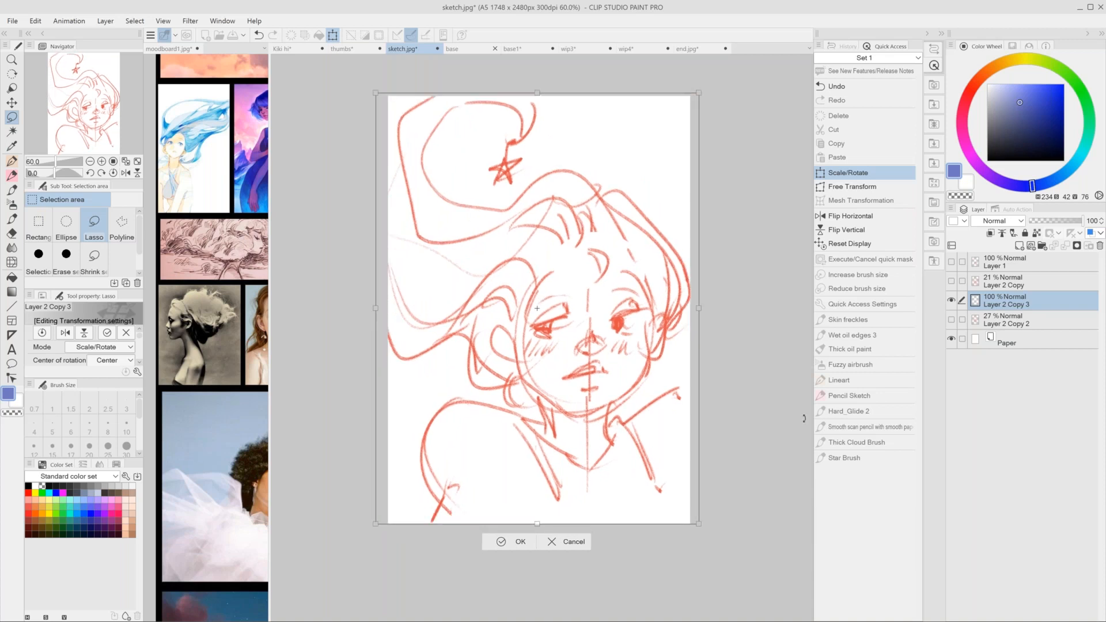
{"action": "key", "text": "Return"}
{"action": "scroll", "coordinate": [741, 445], "scroll_direction": "down", "scroll_amount": 1}
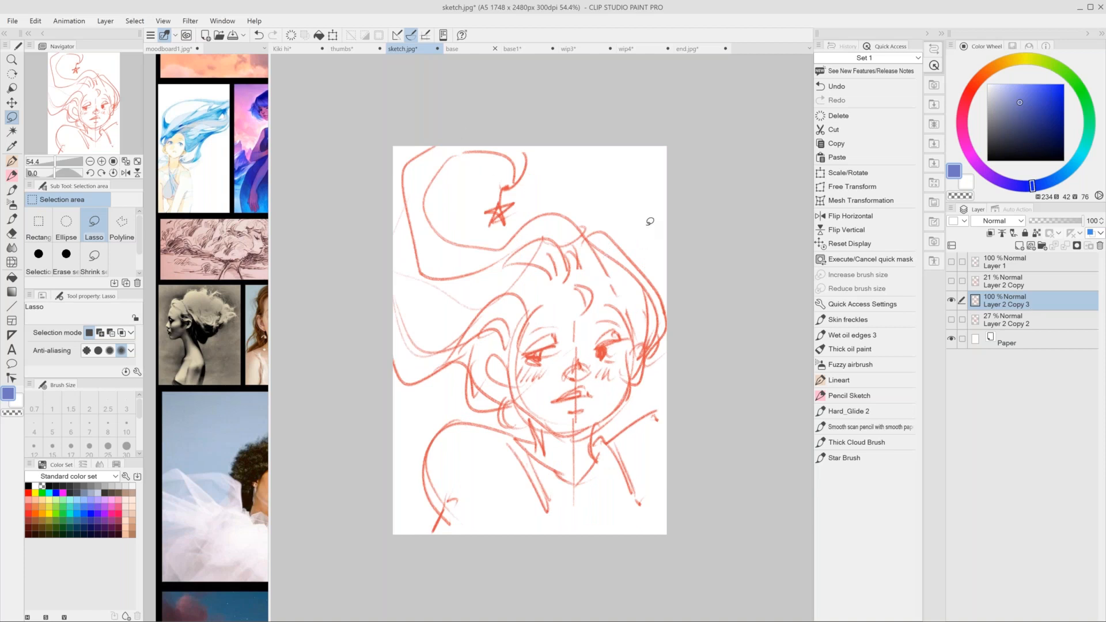
Add a new layer above the pasted sketch, lower the sketch's opacity to 32%, and ready Hard_Glide 2 on the new layer.
{"action": "left_click", "coordinate": [1019, 245]}
{"action": "key", "text": "alt+bracketleft"}
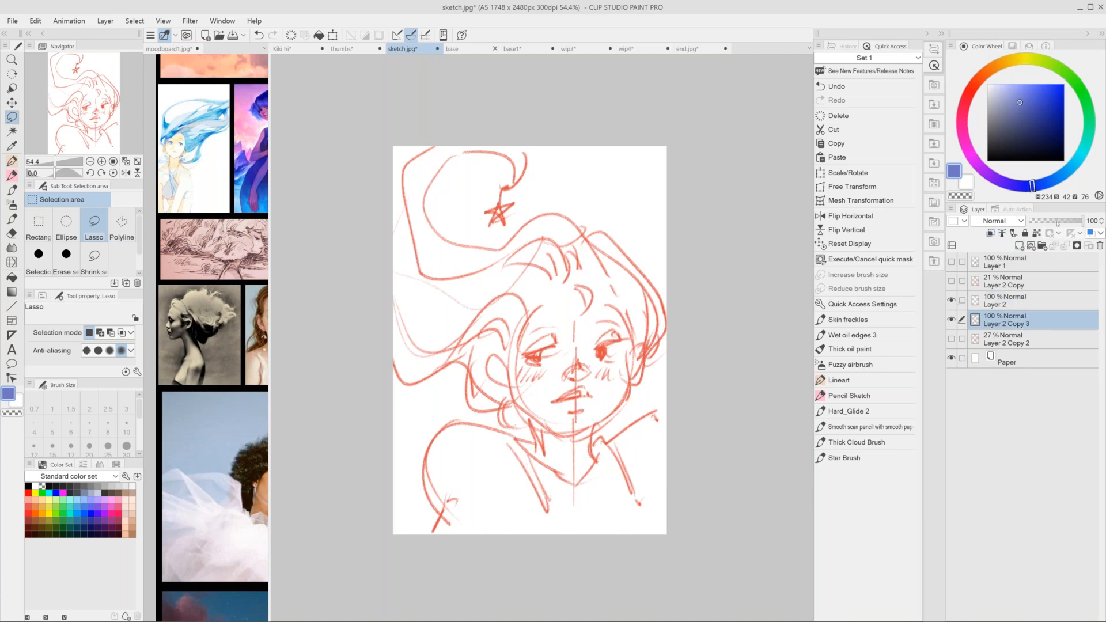
{"action": "left_click_drag", "start_coordinate": [1057, 223], "coordinate": [1043, 221]}
{"action": "left_click", "coordinate": [1005, 300]}
{"action": "left_click", "coordinate": [849, 410]}
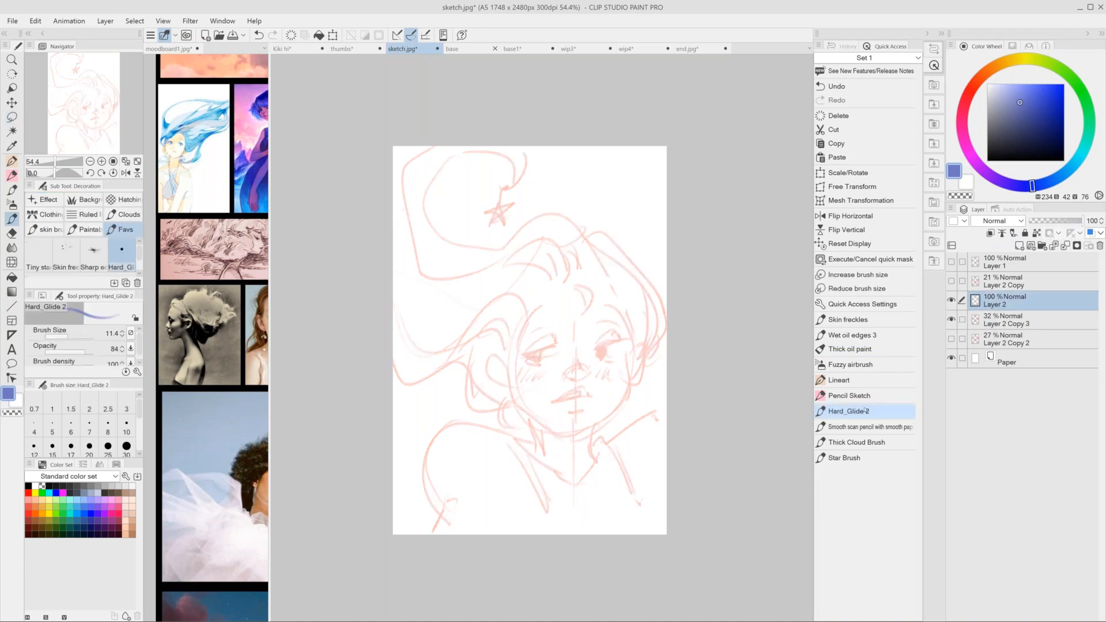
Set the drawing colour to a bright red (349, 72, 100) and try it on the face, undoing the test strokes.
{"action": "mouse_move", "coordinate": [534, 274]}
{"action": "left_mouse_down"}
{"action": "mouse_move", "coordinate": [561, 271]}
{"action": "mouse_move", "coordinate": [555, 497]}
{"action": "mouse_move", "coordinate": [573, 490]}
{"action": "left_mouse_up"}
{"action": "key", "text": "ctrl+z"}
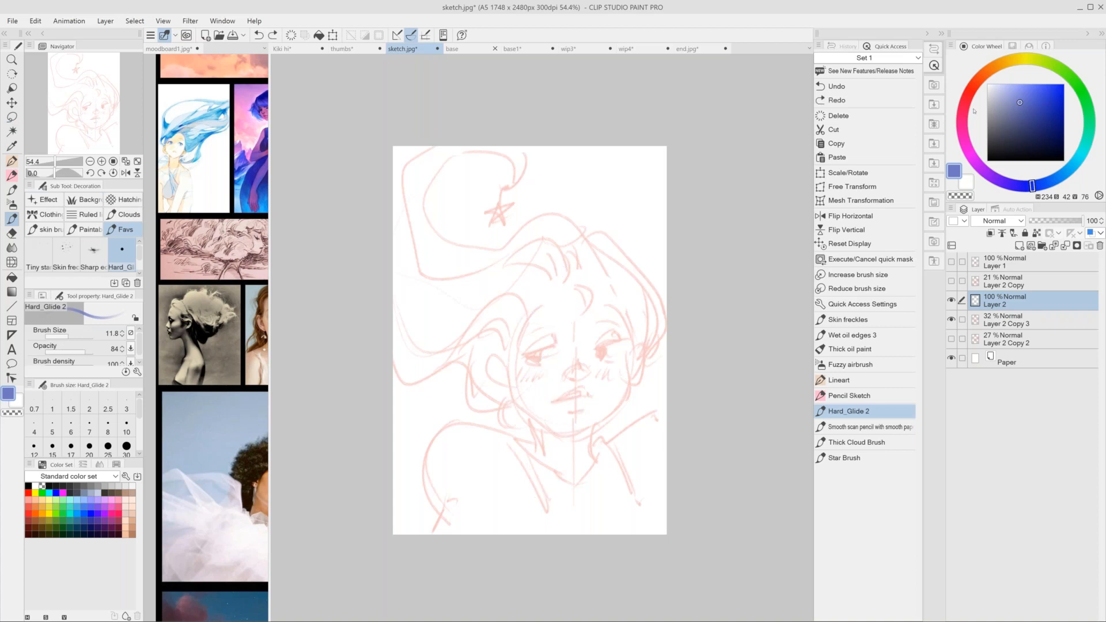
{"action": "left_click", "coordinate": [966, 102]}
{"action": "left_click", "coordinate": [1043, 84]}
{"action": "left_click_drag", "start_coordinate": [543, 300], "coordinate": [556, 412]}
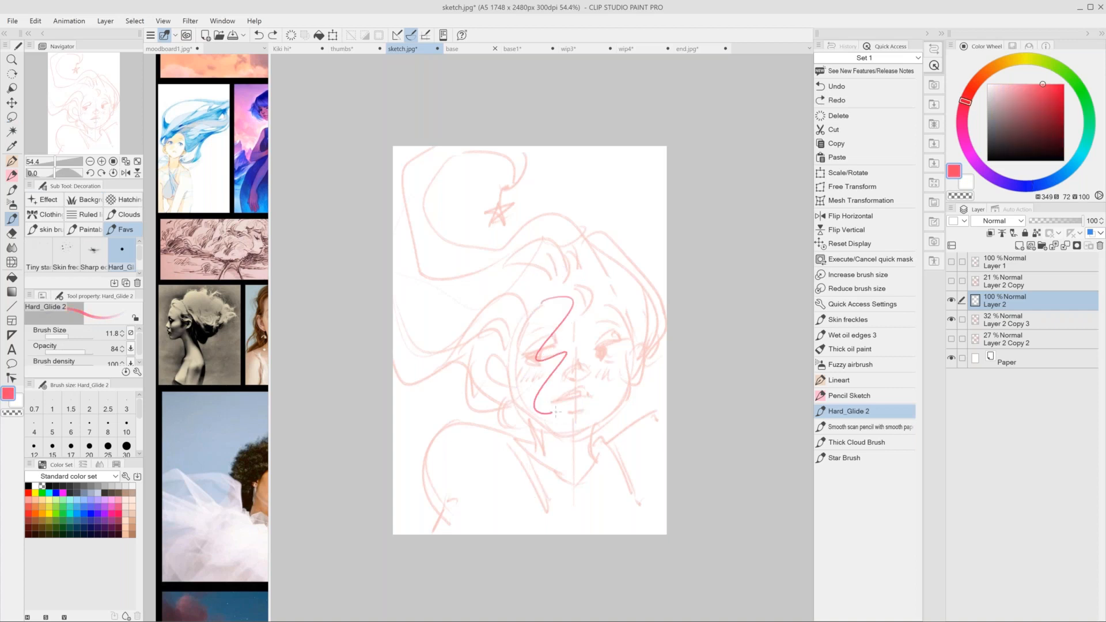
{"action": "key", "text": "ctrl+z"}
{"action": "left_click_drag", "start_coordinate": [532, 354], "coordinate": [551, 346]}
{"action": "key", "text": "ctrl+z"}
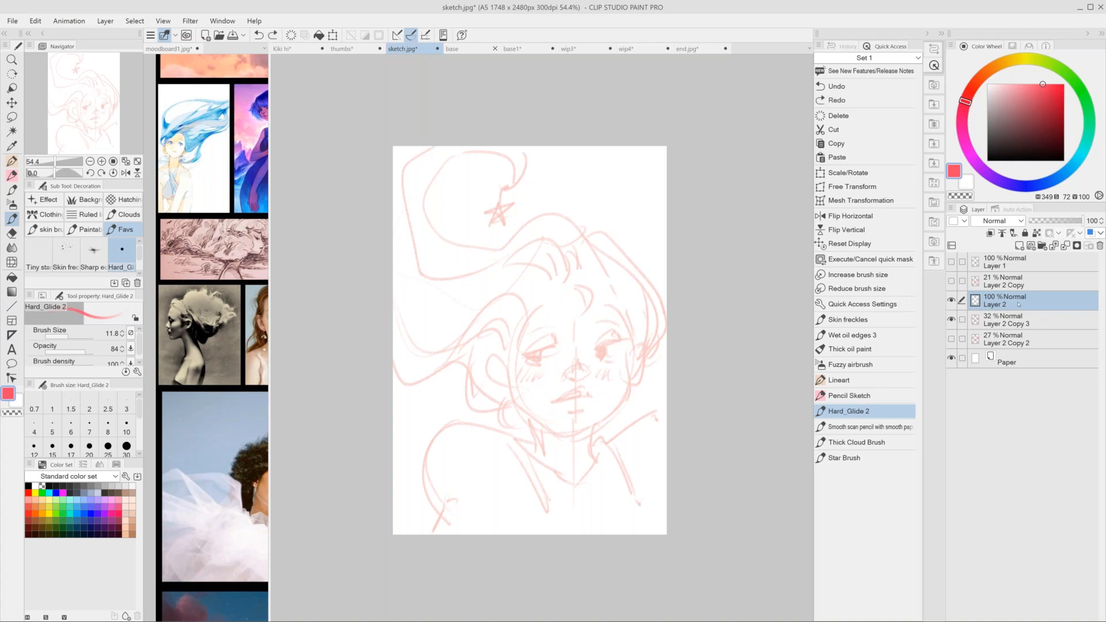
Mute the drawing colour to a darker red (349, 51, 72) on the new layer, undoing the test strokes.
{"action": "left_click", "coordinate": [1029, 320]}
{"action": "left_click", "coordinate": [1034, 295]}
{"action": "mouse_move", "coordinate": [555, 354]}
{"action": "left_mouse_down"}
{"action": "mouse_move", "coordinate": [545, 348]}
{"action": "mouse_move", "coordinate": [556, 344]}
{"action": "left_mouse_up"}
{"action": "key", "text": "ctrl+z"}
{"action": "left_click", "coordinate": [1026, 106]}
{"action": "key", "text": "ctrl+z"}
Draw the upper lids, filled irises and lid creases of both eyes, and rough in the brows.
{"action": "left_click_drag", "start_coordinate": [529, 353], "coordinate": [625, 341]}
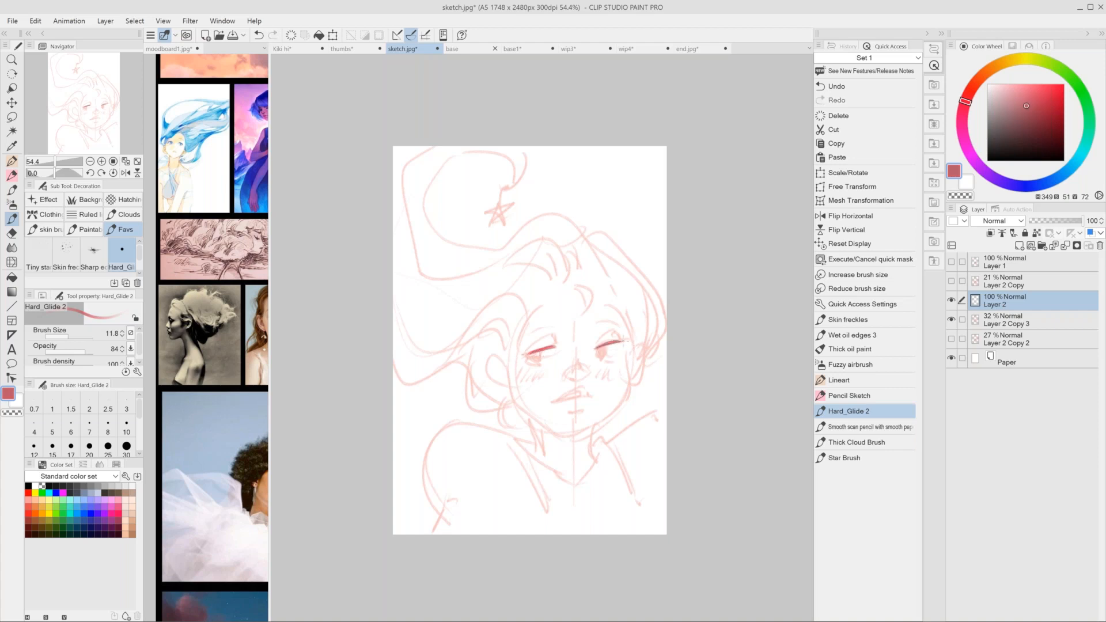
{"action": "left_click_drag", "start_coordinate": [544, 355], "coordinate": [537, 358]}
{"action": "mouse_move", "coordinate": [603, 349]}
{"action": "left_mouse_down"}
{"action": "mouse_move", "coordinate": [596, 360]}
{"action": "mouse_move", "coordinate": [620, 363]}
{"action": "left_mouse_up"}
{"action": "mouse_move", "coordinate": [532, 365]}
{"action": "left_mouse_down"}
{"action": "mouse_move", "coordinate": [551, 370]}
{"action": "mouse_move", "coordinate": [542, 339]}
{"action": "mouse_move", "coordinate": [559, 332]}
{"action": "mouse_move", "coordinate": [612, 334]}
{"action": "left_mouse_up"}
{"action": "left_click_drag", "start_coordinate": [534, 330], "coordinate": [556, 323]}
{"action": "key", "text": "ctrl+z"}
{"action": "mouse_move", "coordinate": [601, 322]}
{"action": "left_mouse_down"}
{"action": "mouse_move", "coordinate": [621, 324]}
{"action": "mouse_move", "coordinate": [608, 362]}
{"action": "mouse_move", "coordinate": [577, 382]}
{"action": "left_mouse_up"}
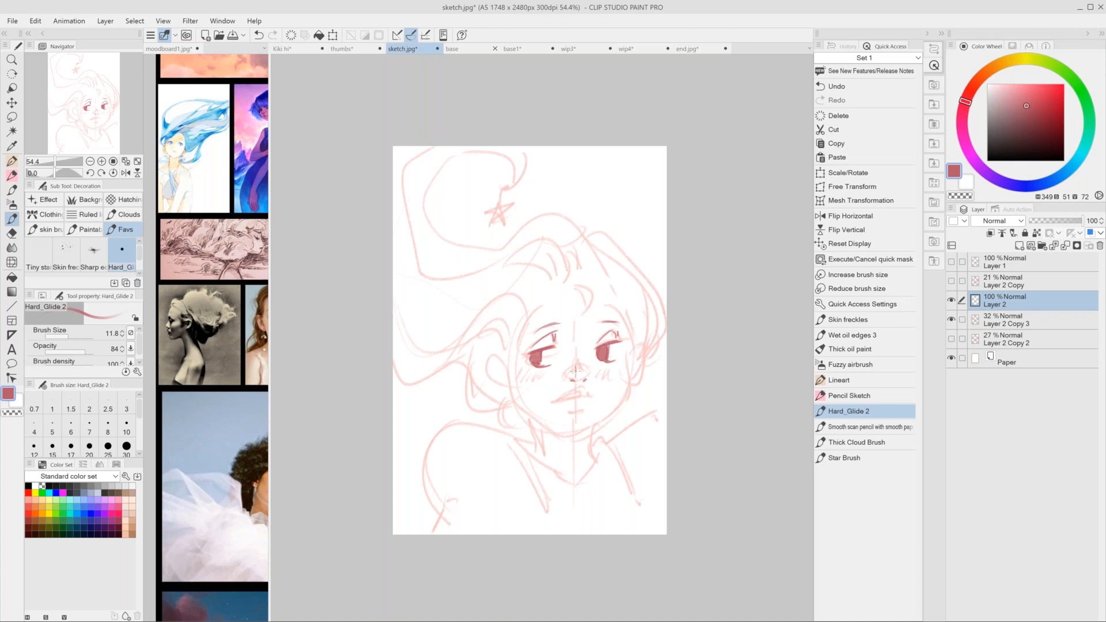
Draw the nose and parted lips, and add lash details around the eyes.
{"action": "left_click_drag", "start_coordinate": [576, 364], "coordinate": [588, 380]}
{"action": "left_click_drag", "start_coordinate": [599, 321], "coordinate": [588, 344]}
{"action": "scroll", "coordinate": [704, 386], "scroll_direction": "down", "scroll_amount": 1}
{"action": "scroll", "coordinate": [600, 400], "scroll_direction": "down", "scroll_amount": 1}
{"action": "mouse_move", "coordinate": [573, 372]}
{"action": "left_mouse_down"}
{"action": "mouse_move", "coordinate": [559, 378]}
{"action": "mouse_move", "coordinate": [581, 380]}
{"action": "left_mouse_up"}
{"action": "mouse_move", "coordinate": [564, 381]}
{"action": "left_mouse_down"}
{"action": "mouse_move", "coordinate": [578, 380]}
{"action": "mouse_move", "coordinate": [576, 390]}
{"action": "left_mouse_up"}
{"action": "left_click_drag", "start_coordinate": [543, 329], "coordinate": [539, 345]}
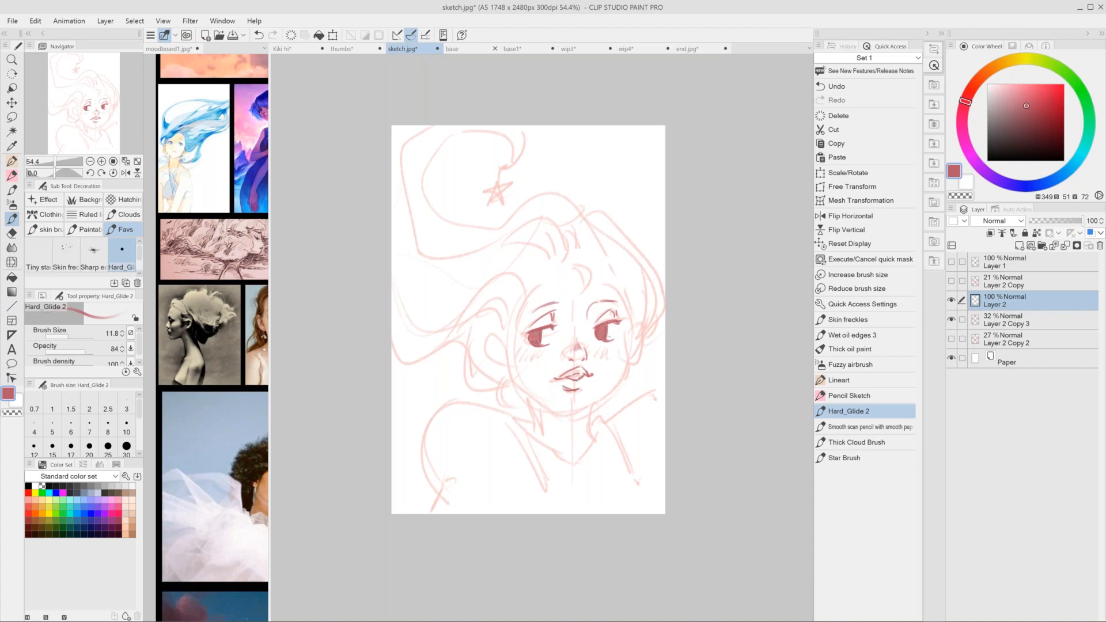
Outline the cheeks, jaw and chin over the rough sketch, undoing and redrawing faulty contour strokes.
{"action": "left_click_drag", "start_coordinate": [628, 355], "coordinate": [614, 391]}
{"action": "key", "text": "ctrl+z"}
{"action": "key", "text": "ctrl+z"}
{"action": "left_click_drag", "start_coordinate": [508, 360], "coordinate": [537, 402]}
{"action": "left_click_drag", "start_coordinate": [628, 350], "coordinate": [598, 404]}
{"action": "key", "text": "ctrl+z"}
{"action": "mouse_move", "coordinate": [628, 348]}
{"action": "left_mouse_down"}
{"action": "mouse_move", "coordinate": [598, 403]}
{"action": "mouse_move", "coordinate": [554, 416]}
{"action": "left_mouse_up"}
{"action": "key", "text": "ctrl+z"}
{"action": "left_click_drag", "start_coordinate": [556, 406], "coordinate": [591, 407]}
{"action": "key", "text": "ctrl+z"}
Draw both ears beside the face and add the inner detail of the larger ear.
{"action": "mouse_move", "coordinate": [502, 339]}
{"action": "left_mouse_down"}
{"action": "mouse_move", "coordinate": [502, 368]}
{"action": "mouse_move", "coordinate": [503, 358]}
{"action": "left_mouse_up"}
{"action": "mouse_move", "coordinate": [631, 327]}
{"action": "left_mouse_down"}
{"action": "mouse_move", "coordinate": [636, 357]}
{"action": "mouse_move", "coordinate": [632, 348]}
{"action": "left_mouse_up"}
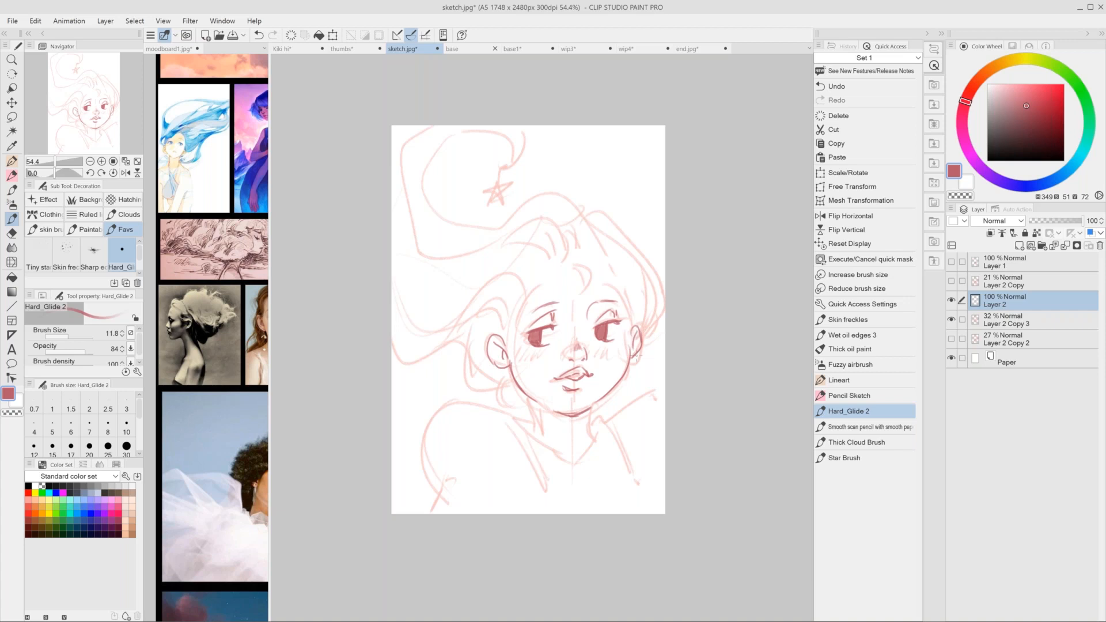
{"action": "key", "text": "ctrl+z"}
{"action": "key", "text": "ctrl+y"}
{"action": "key", "text": "ctrl+z"}
{"action": "key", "text": "ctrl+y"}
{"action": "left_click_drag", "start_coordinate": [497, 343], "coordinate": [499, 362]}
Draw the temple strand, the forehead curl and the outer hair contour around the crown and far side.
{"action": "mouse_move", "coordinate": [519, 305]}
{"action": "left_mouse_down"}
{"action": "mouse_move", "coordinate": [508, 340]}
{"action": "mouse_move", "coordinate": [513, 313]}
{"action": "left_mouse_up"}
{"action": "mouse_move", "coordinate": [576, 270]}
{"action": "left_mouse_down"}
{"action": "mouse_move", "coordinate": [577, 294]}
{"action": "mouse_move", "coordinate": [594, 300]}
{"action": "mouse_move", "coordinate": [575, 299]}
{"action": "left_mouse_up"}
{"action": "mouse_move", "coordinate": [503, 226]}
{"action": "left_mouse_down"}
{"action": "mouse_move", "coordinate": [534, 198]}
{"action": "mouse_move", "coordinate": [570, 208]}
{"action": "mouse_move", "coordinate": [653, 281]}
{"action": "mouse_move", "coordinate": [650, 333]}
{"action": "left_mouse_up"}
{"action": "mouse_move", "coordinate": [590, 233]}
{"action": "left_mouse_down"}
{"action": "mouse_move", "coordinate": [615, 286]}
{"action": "mouse_move", "coordinate": [606, 249]}
{"action": "left_mouse_up"}
{"action": "key", "text": "ctrl+z"}
Draw the large curled lock with a star and crescent moon inside, plus the hair flowing out behind the head.
{"action": "mouse_move", "coordinate": [449, 135]}
{"action": "left_mouse_down"}
{"action": "mouse_move", "coordinate": [421, 169]}
{"action": "mouse_move", "coordinate": [487, 235]}
{"action": "mouse_move", "coordinate": [503, 228]}
{"action": "left_mouse_up"}
{"action": "mouse_move", "coordinate": [465, 130]}
{"action": "left_mouse_down"}
{"action": "mouse_move", "coordinate": [512, 130]}
{"action": "mouse_move", "coordinate": [498, 182]}
{"action": "mouse_move", "coordinate": [464, 169]}
{"action": "left_mouse_up"}
{"action": "left_click_drag", "start_coordinate": [399, 126], "coordinate": [441, 254]}
{"action": "left_click_drag", "start_coordinate": [518, 238], "coordinate": [439, 262]}
{"action": "left_click_drag", "start_coordinate": [393, 232], "coordinate": [477, 300]}
{"action": "mouse_move", "coordinate": [392, 363]}
{"action": "left_mouse_down"}
{"action": "mouse_move", "coordinate": [451, 338]}
{"action": "mouse_move", "coordinate": [502, 370]}
{"action": "mouse_move", "coordinate": [522, 407]}
{"action": "mouse_move", "coordinate": [511, 411]}
{"action": "left_mouse_up"}
{"action": "key", "text": "ctrl+z"}
Draw the neck and chin shadow, the collar curve and the far shoulder line.
{"action": "left_click_drag", "start_coordinate": [538, 402], "coordinate": [531, 430]}
{"action": "mouse_move", "coordinate": [589, 410]}
{"action": "left_mouse_down"}
{"action": "mouse_move", "coordinate": [594, 437]}
{"action": "mouse_move", "coordinate": [577, 418]}
{"action": "left_mouse_up"}
{"action": "mouse_move", "coordinate": [586, 412]}
{"action": "left_mouse_down"}
{"action": "mouse_move", "coordinate": [589, 431]}
{"action": "mouse_move", "coordinate": [575, 414]}
{"action": "left_mouse_up"}
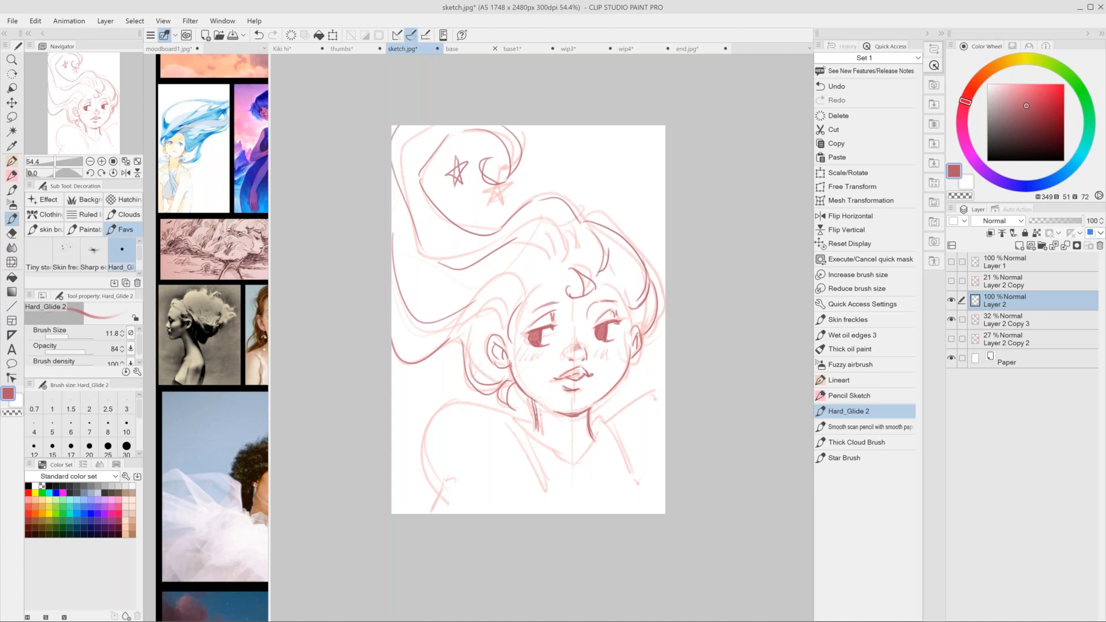
{"action": "left_click_drag", "start_coordinate": [521, 416], "coordinate": [575, 453]}
{"action": "mouse_move", "coordinate": [590, 414]}
{"action": "left_mouse_down"}
{"action": "mouse_move", "coordinate": [599, 425]}
{"action": "mouse_move", "coordinate": [665, 383]}
{"action": "left_mouse_up"}
{"action": "left_click_drag", "start_coordinate": [509, 419], "coordinate": [523, 425]}
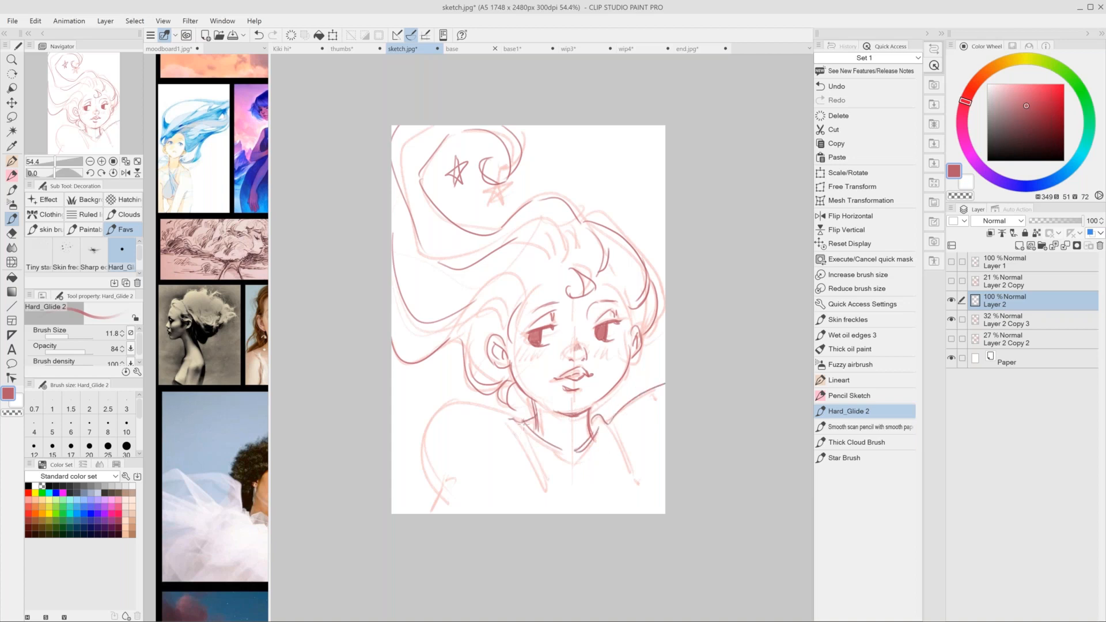
Draw the near puffed sleeve and the jacket's front edge down to the page bottom.
{"action": "left_click_drag", "start_coordinate": [457, 399], "coordinate": [429, 530]}
{"action": "left_click_drag", "start_coordinate": [514, 427], "coordinate": [547, 513]}
{"action": "left_click_drag", "start_coordinate": [532, 398], "coordinate": [540, 414]}
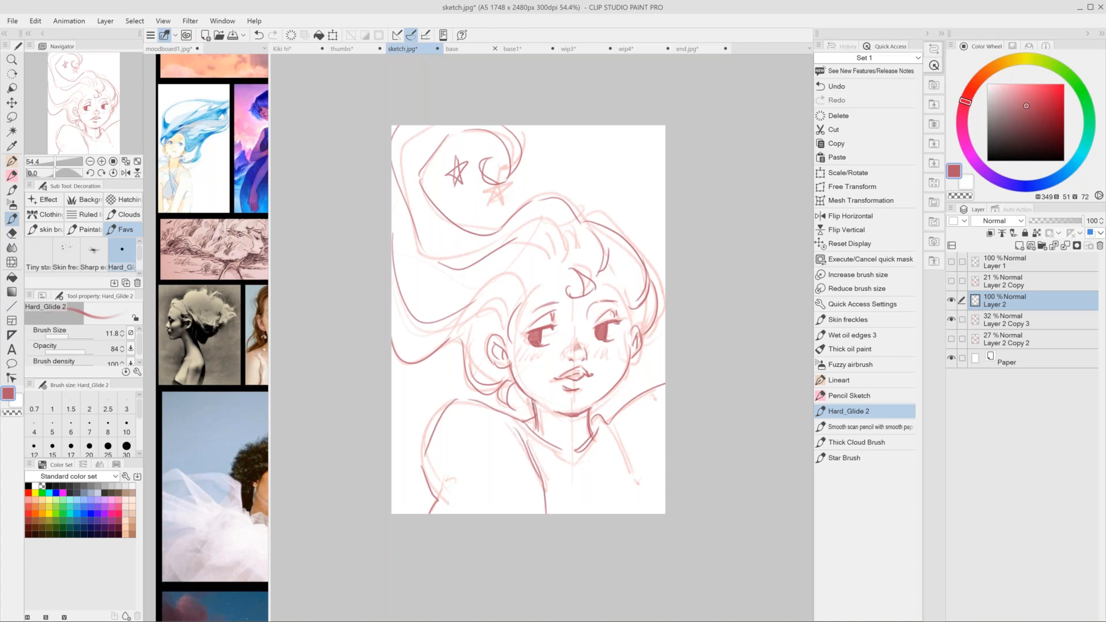
Add hair strands around the ears and temple, and short blush marks on the cheek.
{"action": "left_click_drag", "start_coordinate": [498, 365], "coordinate": [512, 376]}
{"action": "left_click_drag", "start_coordinate": [630, 365], "coordinate": [649, 330]}
{"action": "left_click_drag", "start_coordinate": [485, 289], "coordinate": [520, 293]}
{"action": "left_click_drag", "start_coordinate": [604, 354], "coordinate": [619, 354]}
{"action": "scroll", "coordinate": [550, 420], "scroll_direction": "down", "scroll_amount": 1}
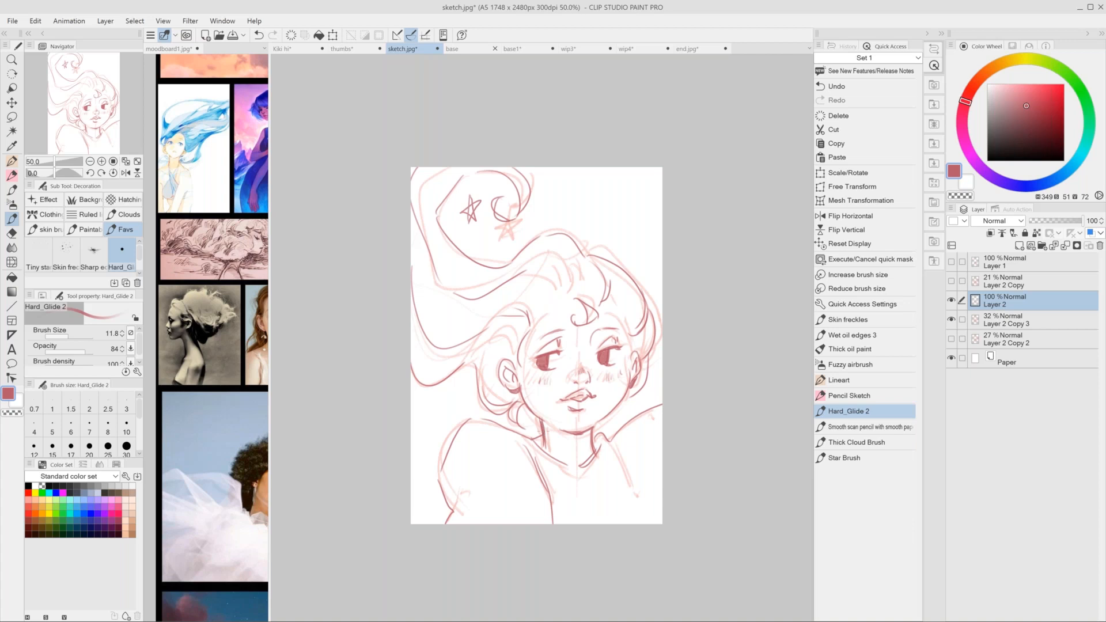
{"action": "left_click_drag", "start_coordinate": [547, 236], "coordinate": [536, 238]}
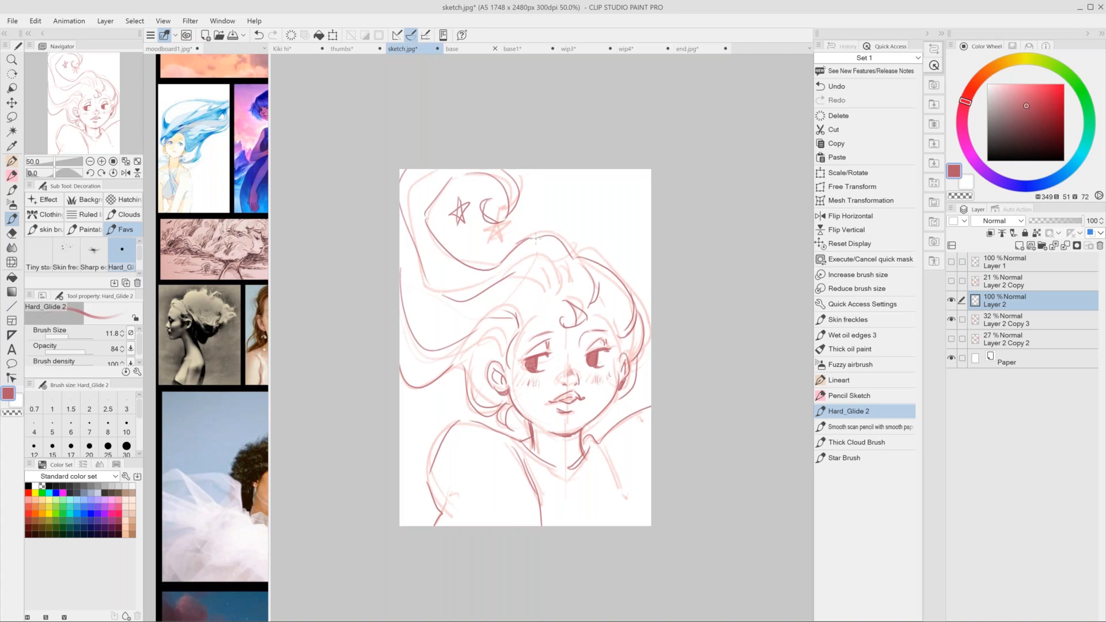
{"action": "key", "text": "ctrl+z"}
{"action": "mouse_move", "coordinate": [513, 266]}
{"action": "left_mouse_down"}
{"action": "mouse_move", "coordinate": [545, 258]}
{"action": "mouse_move", "coordinate": [557, 291]}
{"action": "mouse_move", "coordinate": [552, 278]}
{"action": "left_mouse_up"}
{"action": "key", "text": "ctrl+z"}
{"action": "key", "text": "ctrl+z"}
Hide the rough red sketch and refine the hair strands around the ears and temple.
{"action": "left_click", "coordinate": [953, 321]}
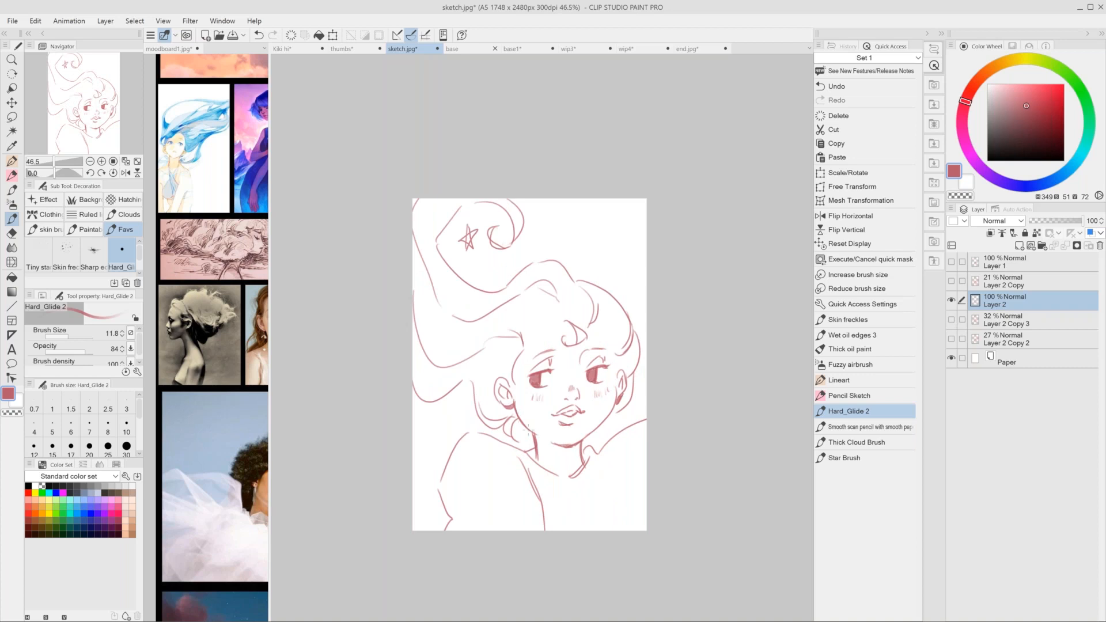
{"action": "left_click_drag", "start_coordinate": [497, 391], "coordinate": [509, 407]}
{"action": "left_click_drag", "start_coordinate": [616, 413], "coordinate": [623, 409]}
{"action": "left_click_drag", "start_coordinate": [521, 329], "coordinate": [517, 330]}
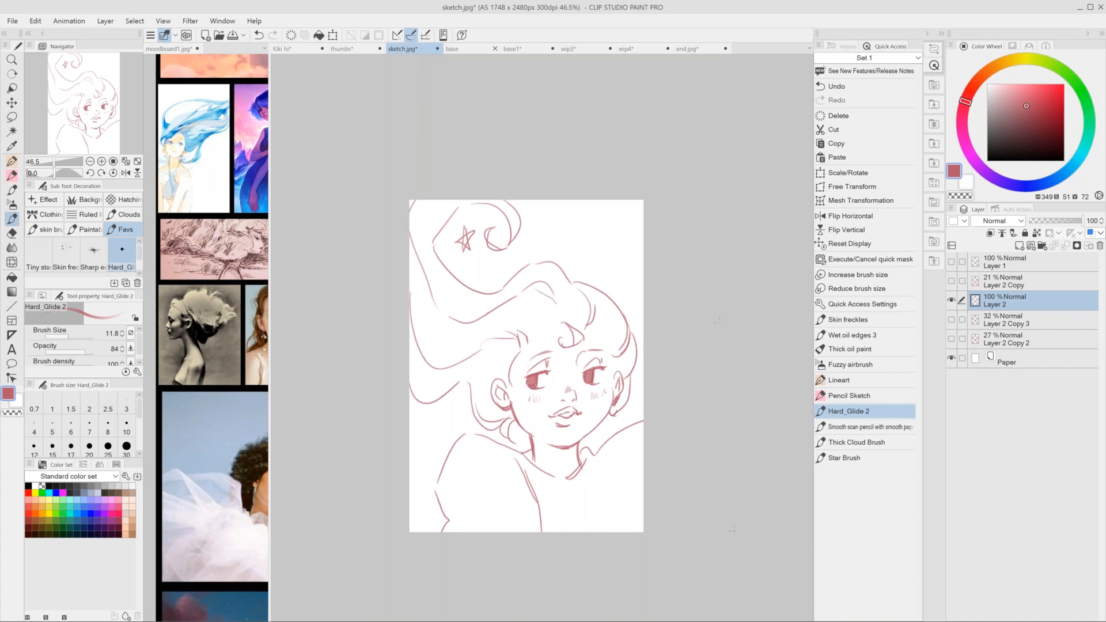
Draw the jacket's other front edge from the collar to the page bottom, replacing a faulty stroke.
{"action": "mouse_move", "coordinate": [595, 465]}
{"action": "left_mouse_down"}
{"action": "mouse_move", "coordinate": [585, 458]}
{"action": "mouse_move", "coordinate": [583, 503]}
{"action": "left_mouse_up"}
{"action": "key", "text": "ctrl+z"}
{"action": "left_click_drag", "start_coordinate": [577, 452], "coordinate": [591, 524]}
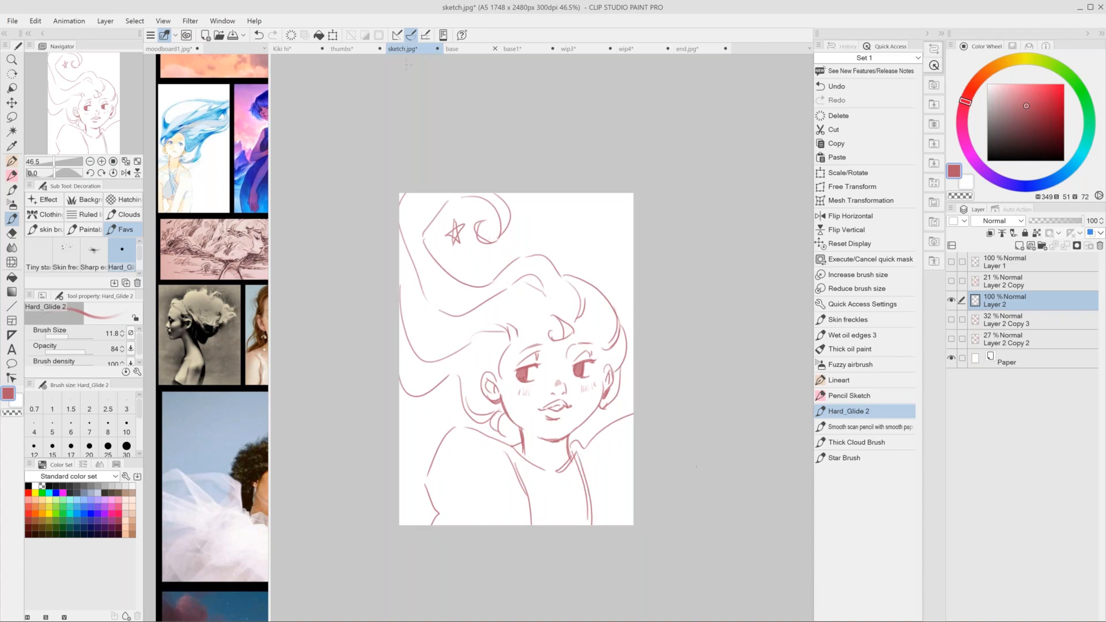
In the thumbs document, clear the lasso selection and show the colour thumbnails folder in place of the sketches.
{"action": "left_click", "coordinate": [354, 49]}
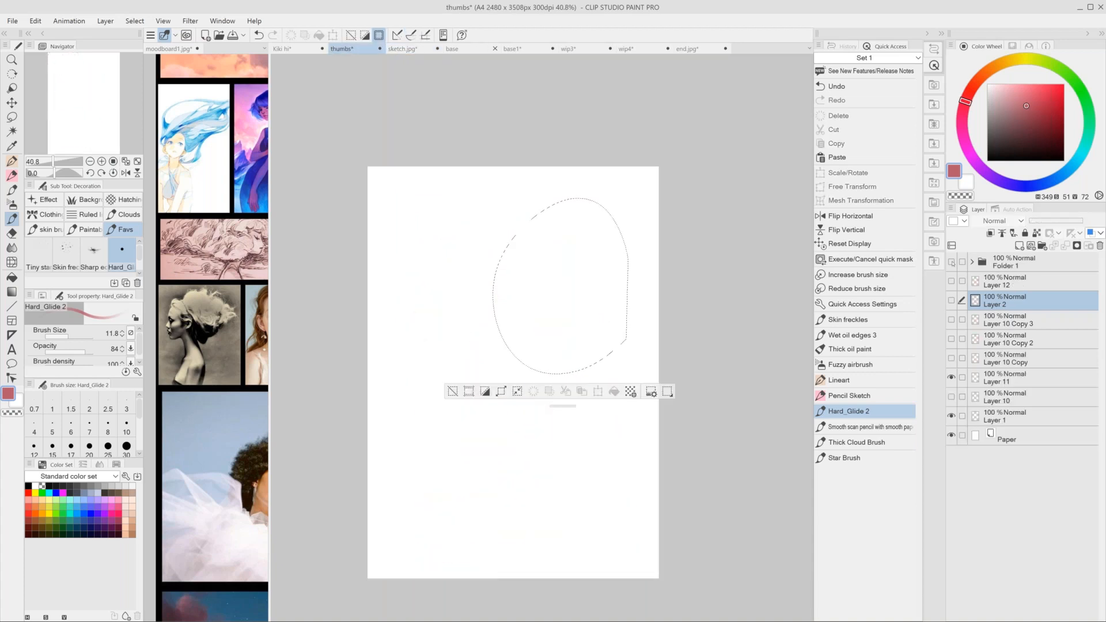
{"action": "key", "text": "m"}
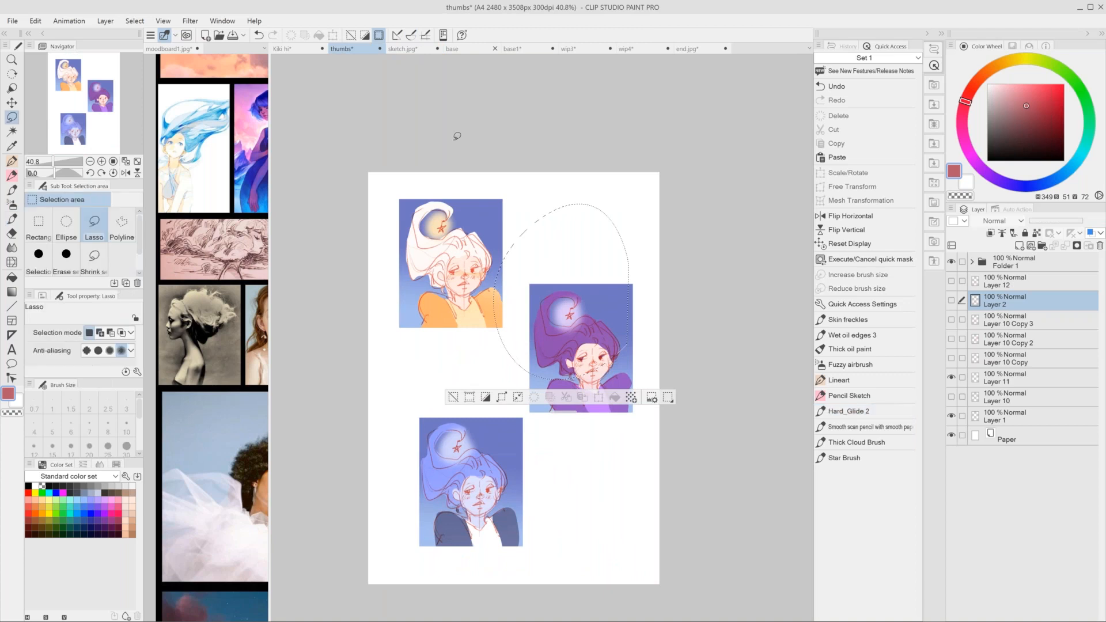
{"action": "key", "text": "ctrl+Tab"}
Add a layer beneath the clean line sketch in sketch.jpg, and sample the background blue from the complementary thumbnail.
{"action": "left_click", "coordinate": [1009, 332]}
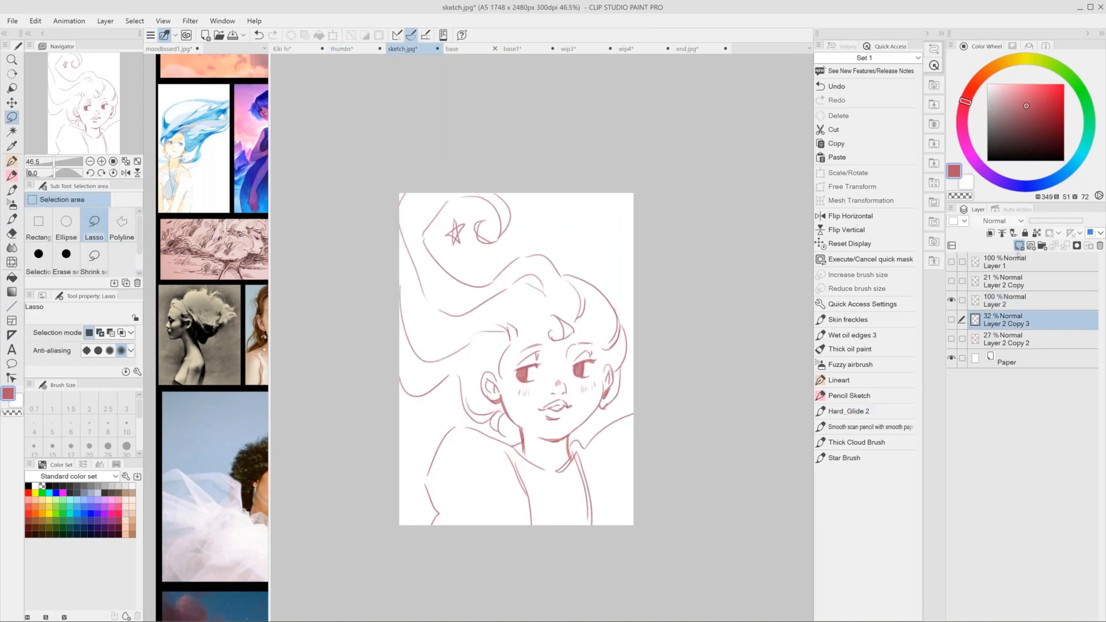
{"action": "left_click", "coordinate": [1019, 246]}
{"action": "key", "text": "g"}
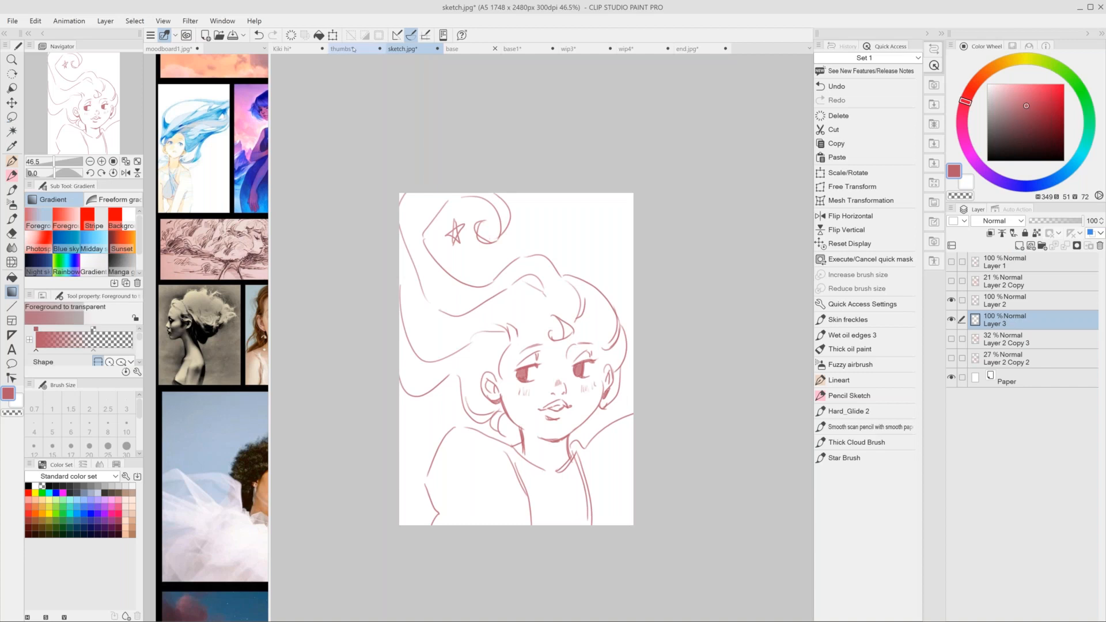
{"action": "left_click", "coordinate": [352, 49]}
{"action": "left_click", "coordinate": [490, 220], "text": "alt"}
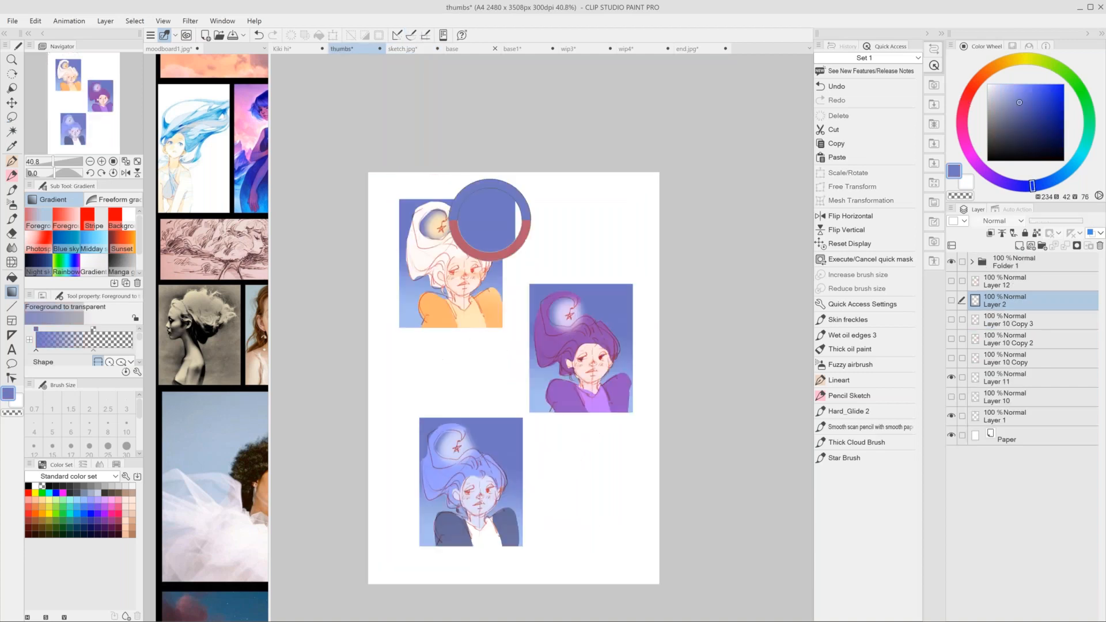
Fill the new layer in sketch.jpg with the sampled blue, undoing a trial gradient first.
{"action": "key", "text": "ctrl+Tab"}
{"action": "left_click_drag", "start_coordinate": [576, 300], "coordinate": [564, 326]}
{"action": "key", "text": "ctrl+z"}
{"action": "key", "text": "g"}
{"action": "left_click", "coordinate": [629, 416]}
Set the line sketch layer's blending mode to Multiply.
{"action": "key", "text": "m"}
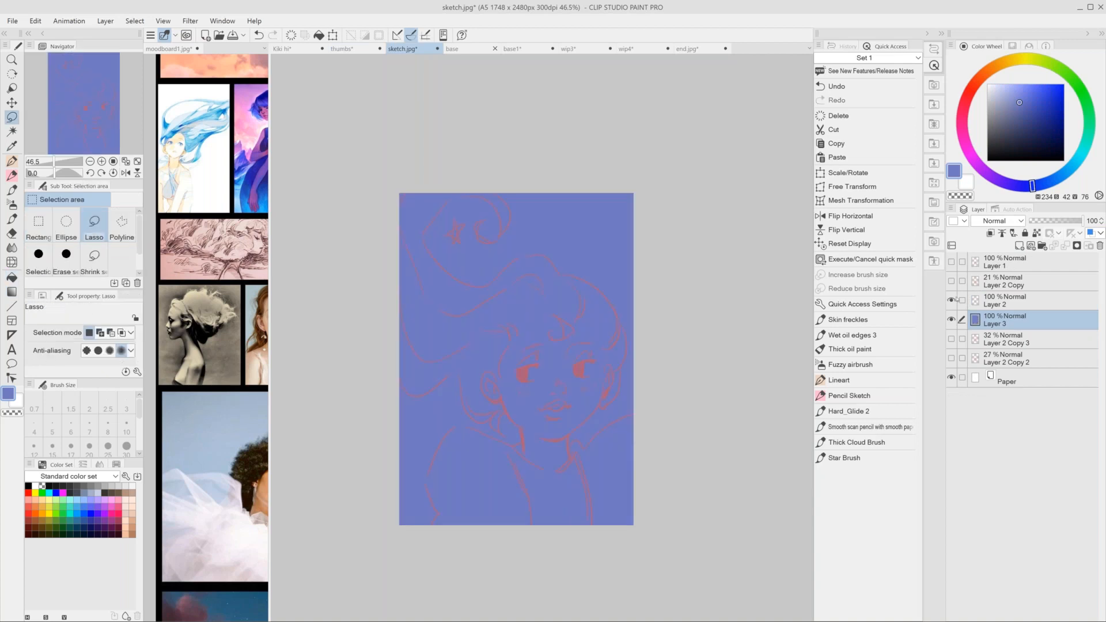
{"action": "left_click", "coordinate": [1007, 303]}
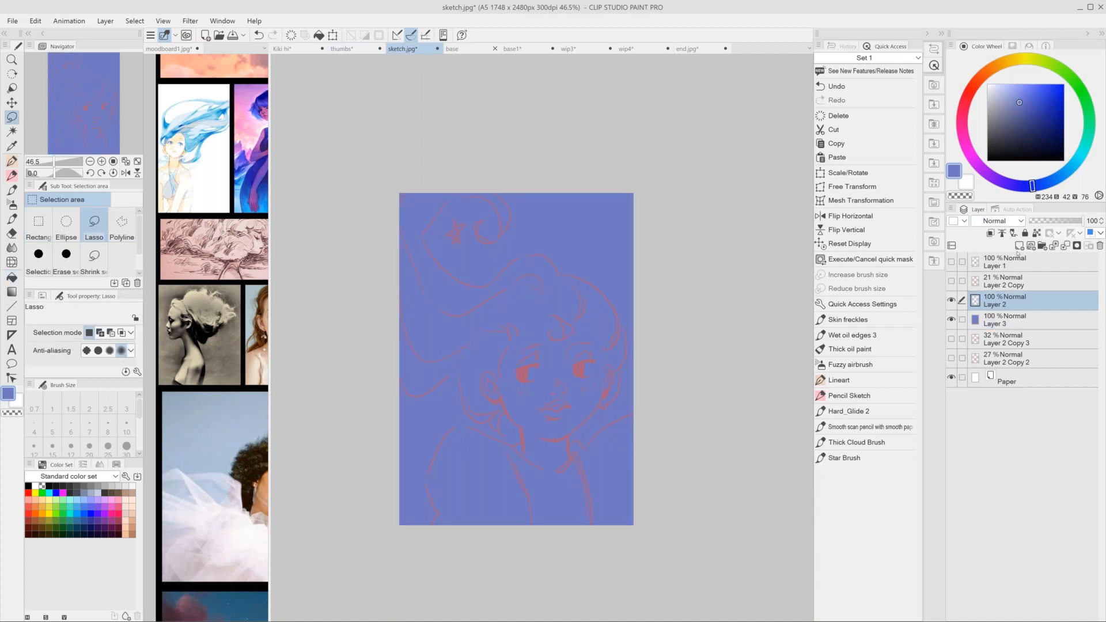
{"action": "left_click", "coordinate": [1008, 221]}
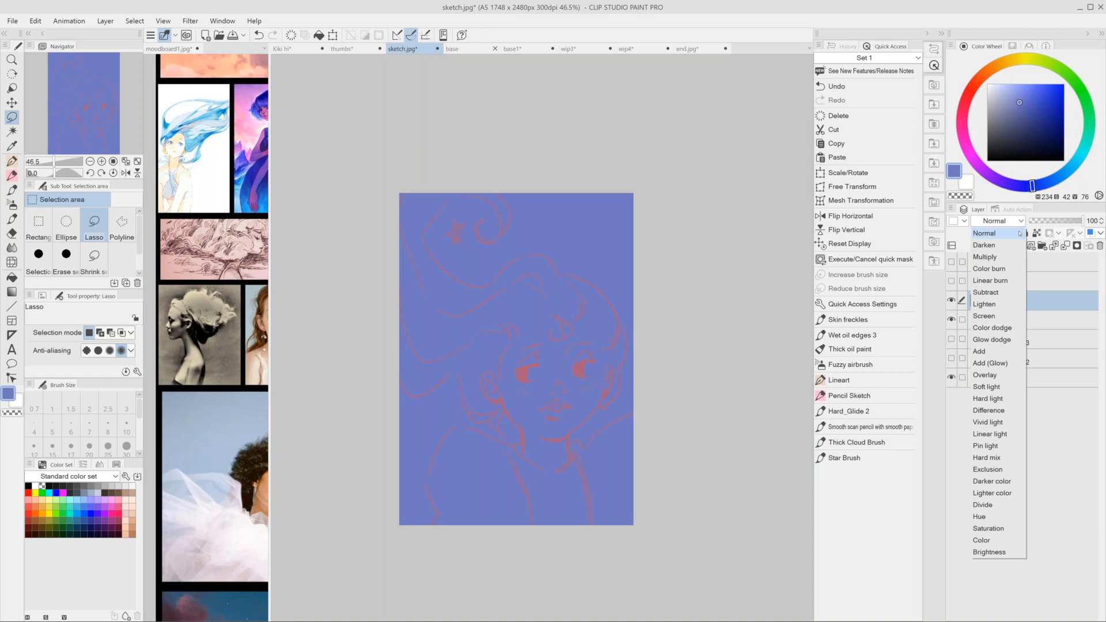
{"action": "left_click", "coordinate": [999, 257]}
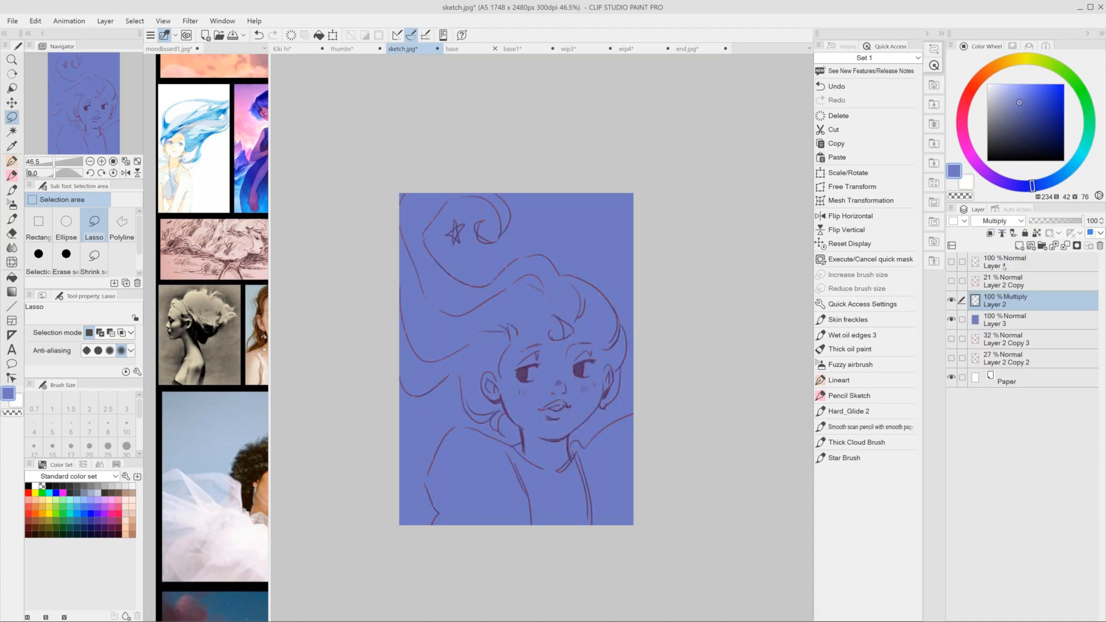
Sample the light blue near the base of the complementary thumbnail's background in the thumbs document, and return to sketch.jpg.
{"action": "left_click", "coordinate": [358, 50]}
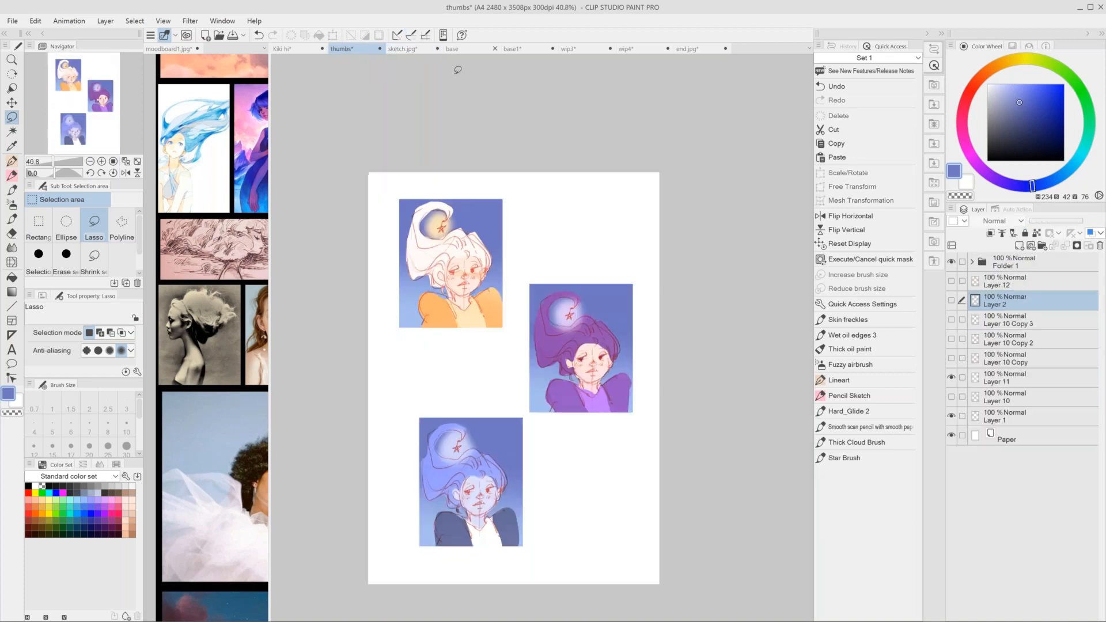
{"action": "key", "text": "g"}
{"action": "left_click", "coordinate": [411, 310], "text": "alt"}
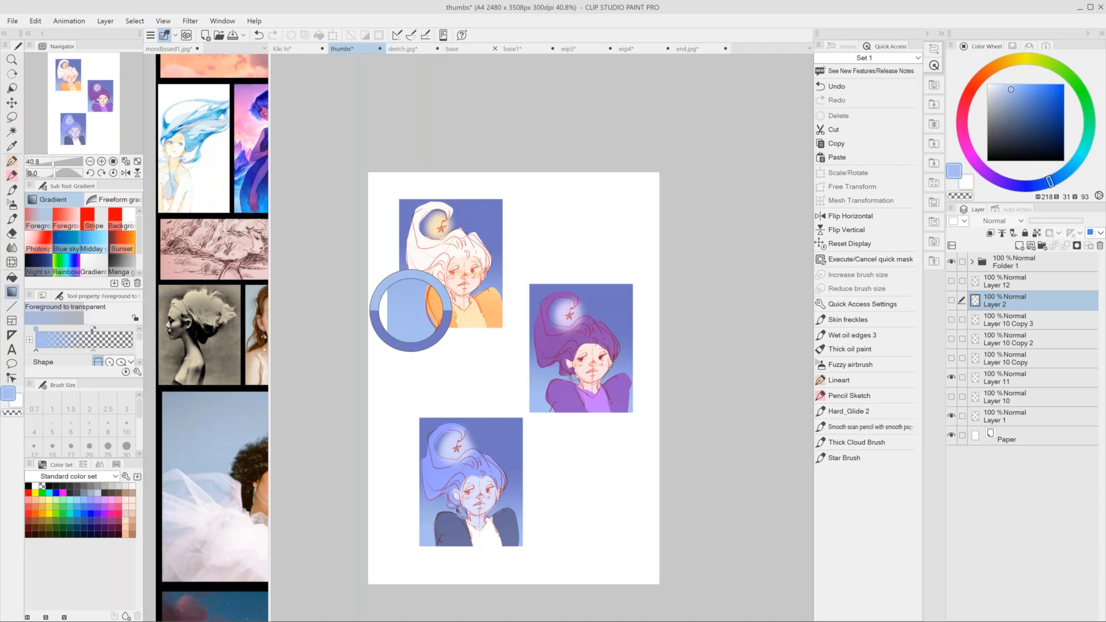
{"action": "key", "text": "ctrl+Tab"}
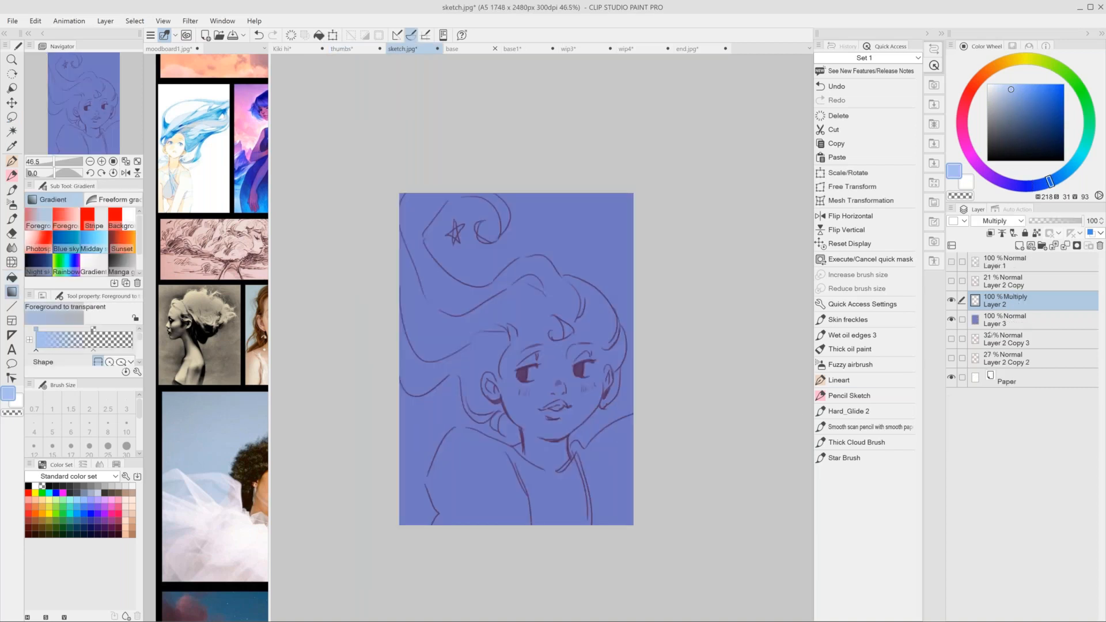
Lock the blue background layer's transparent pixels and draw foreground-to-transparent gradients that fade light blue upwards from the canvas base.
{"action": "left_click", "coordinate": [1003, 318]}
{"action": "left_click", "coordinate": [1036, 232]}
{"action": "left_click_drag", "start_coordinate": [552, 541], "coordinate": [539, 160]}
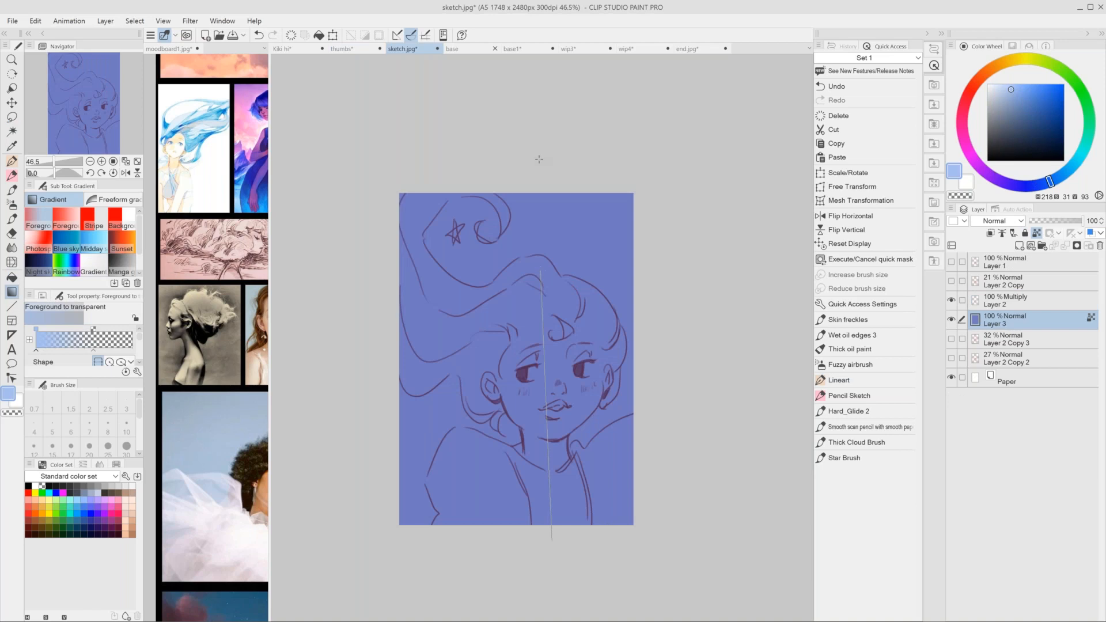
{"action": "left_click_drag", "start_coordinate": [554, 558], "coordinate": [583, 111]}
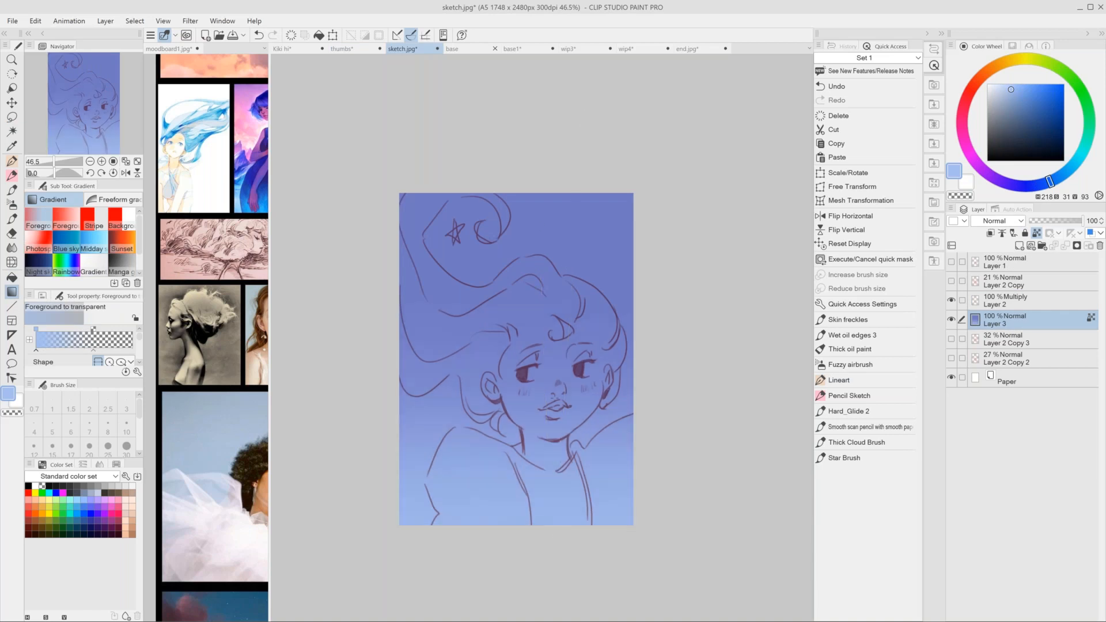
{"action": "left_click_drag", "start_coordinate": [563, 271], "coordinate": [539, 550]}
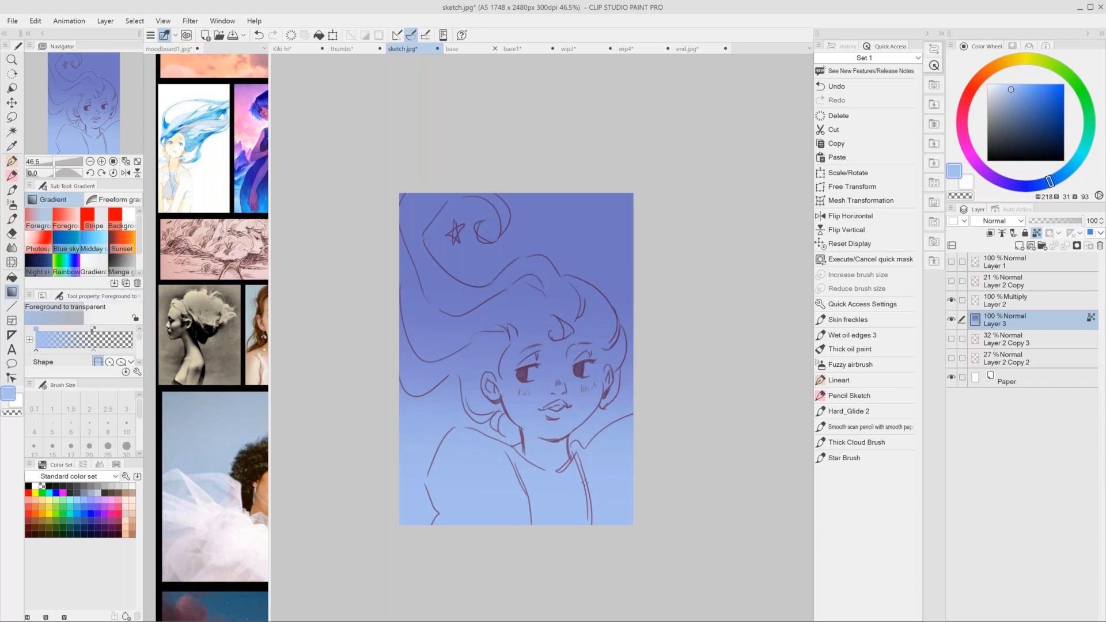
{"action": "left_click_drag", "start_coordinate": [525, 564], "coordinate": [546, 183]}
{"action": "key", "text": "ctrl+z"}
{"action": "key", "text": "ctrl+y"}
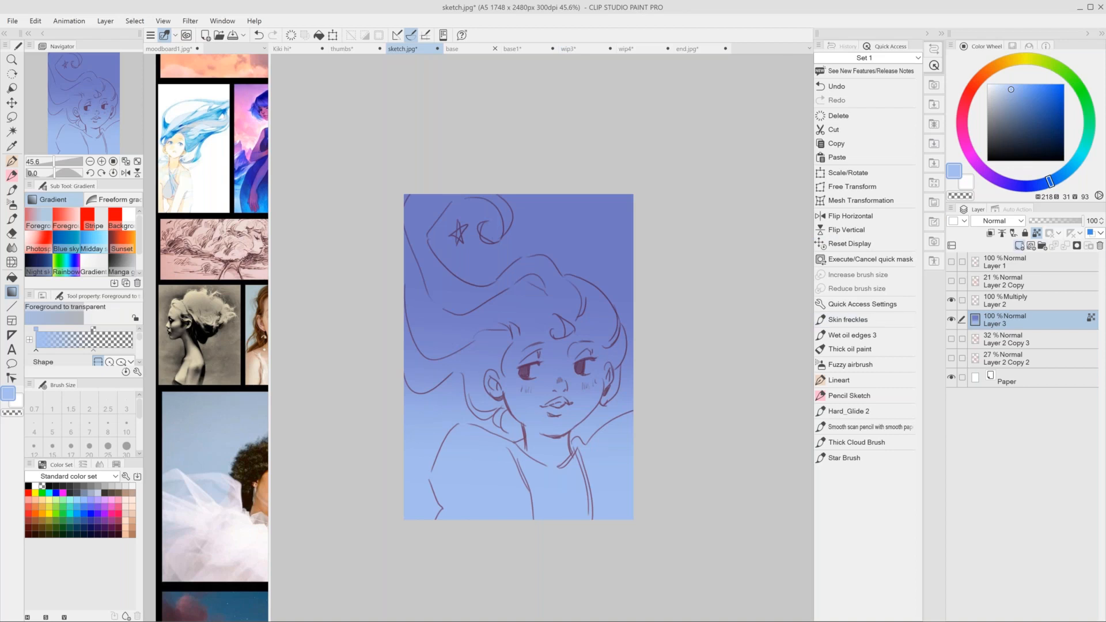
Add a layer above the gradient background and lasso the whole figure's silhouette, including the hair, shoulders and star.
{"action": "left_click", "coordinate": [1020, 246]}
{"action": "key", "text": "m"}
{"action": "mouse_move", "coordinate": [626, 412]}
{"action": "left_mouse_down"}
{"action": "mouse_move", "coordinate": [588, 440]}
{"action": "mouse_move", "coordinate": [628, 416]}
{"action": "left_mouse_up"}
{"action": "key", "text": "ctrl+z"}
{"action": "mouse_move", "coordinate": [636, 412]}
{"action": "left_mouse_down"}
{"action": "mouse_move", "coordinate": [578, 438]}
{"action": "mouse_move", "coordinate": [612, 393]}
{"action": "mouse_move", "coordinate": [573, 564]}
{"action": "mouse_move", "coordinate": [689, 378]}
{"action": "mouse_move", "coordinate": [649, 320]}
{"action": "mouse_move", "coordinate": [621, 318]}
{"action": "mouse_move", "coordinate": [564, 270]}
{"action": "mouse_move", "coordinate": [517, 261]}
{"action": "mouse_move", "coordinate": [466, 287]}
{"action": "mouse_move", "coordinate": [484, 392]}
{"action": "mouse_move", "coordinate": [540, 419]}
{"action": "mouse_move", "coordinate": [398, 322]}
{"action": "mouse_move", "coordinate": [443, 252]}
{"action": "mouse_move", "coordinate": [427, 198]}
{"action": "mouse_move", "coordinate": [410, 206]}
{"action": "mouse_move", "coordinate": [416, 195]}
{"action": "mouse_move", "coordinate": [490, 202]}
{"action": "mouse_move", "coordinate": [505, 237]}
{"action": "mouse_move", "coordinate": [514, 210]}
{"action": "mouse_move", "coordinate": [454, 239]}
{"action": "mouse_move", "coordinate": [468, 226]}
{"action": "mouse_move", "coordinate": [471, 240]}
{"action": "mouse_move", "coordinate": [458, 243]}
{"action": "mouse_move", "coordinate": [459, 234]}
{"action": "left_mouse_up"}
{"action": "key", "text": "ctrl+z"}
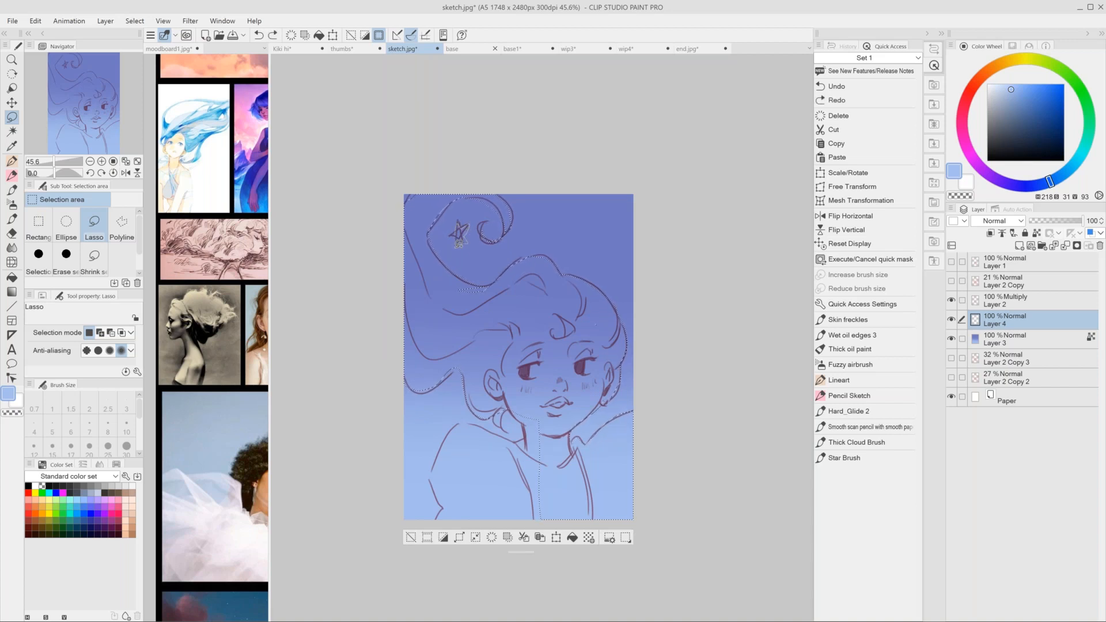
{"action": "key", "text": "ctrl+y"}
{"action": "key", "text": "ctrl+z"}
{"action": "key", "text": "ctrl+y"}
{"action": "mouse_move", "coordinate": [436, 463]}
{"action": "left_mouse_down"}
{"action": "mouse_move", "coordinate": [445, 533]}
{"action": "mouse_move", "coordinate": [650, 419]}
{"action": "mouse_move", "coordinate": [559, 418]}
{"action": "mouse_move", "coordinate": [529, 440]}
{"action": "left_mouse_up"}
{"action": "key", "text": "ctrl+z"}
{"action": "key", "text": "ctrl+y"}
{"action": "key", "text": "ctrl+z"}
{"action": "key", "text": "ctrl+y"}
Sample the complementary thumbnail's skin tone, fill the selected figure and star with it on the new layer, and deselect.
{"action": "key", "text": "g"}
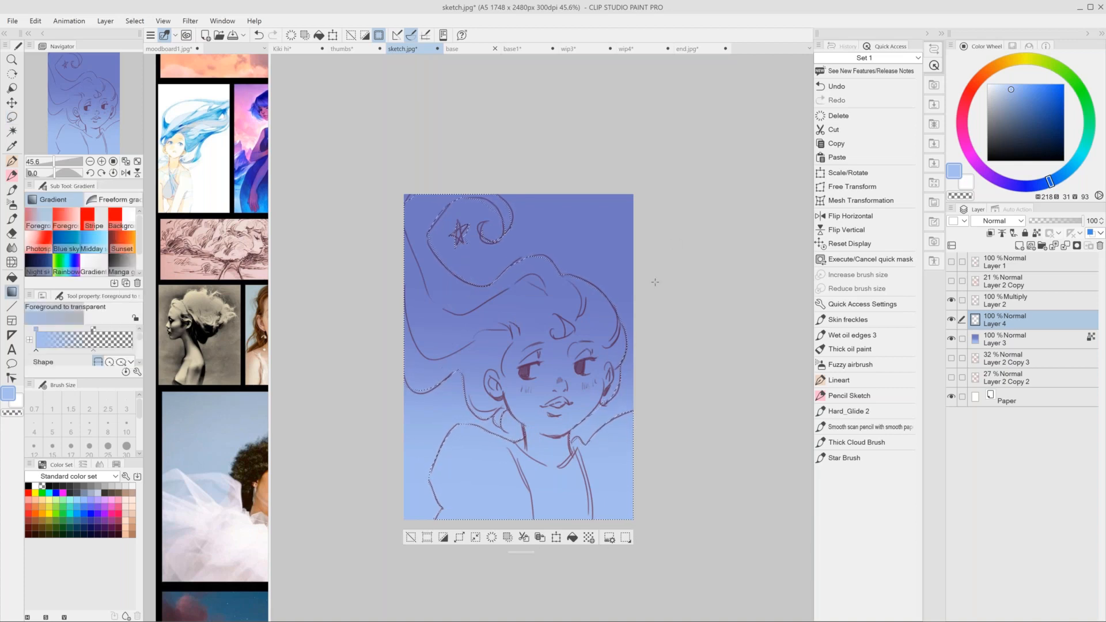
{"action": "left_click", "coordinate": [341, 49]}
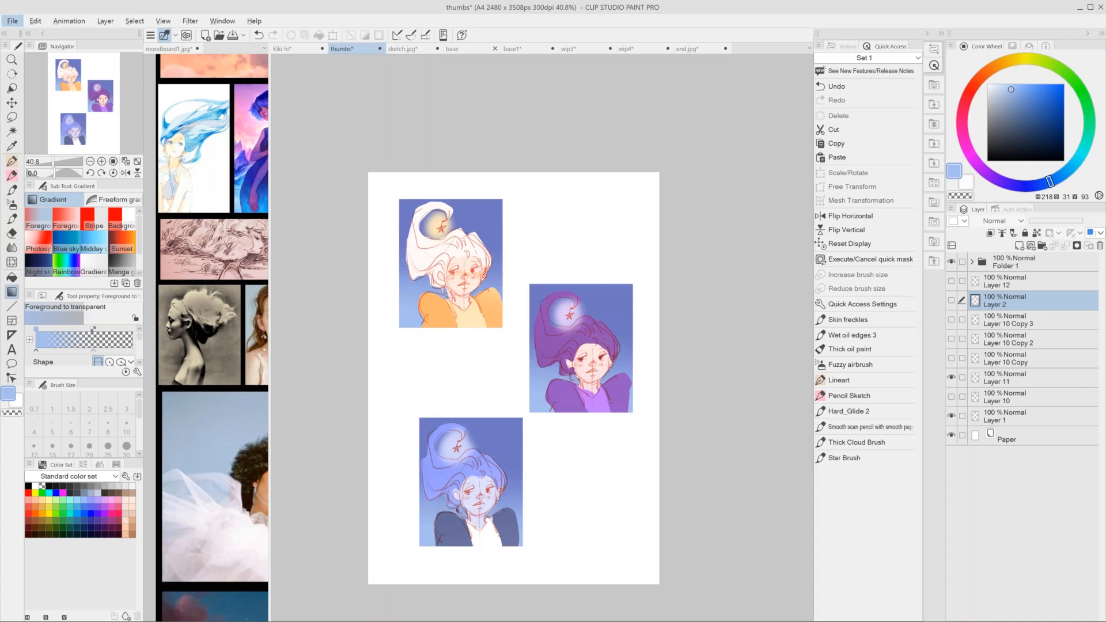
{"action": "left_click", "coordinate": [1014, 262]}
{"action": "left_click_drag", "start_coordinate": [471, 264], "coordinate": [483, 242]}
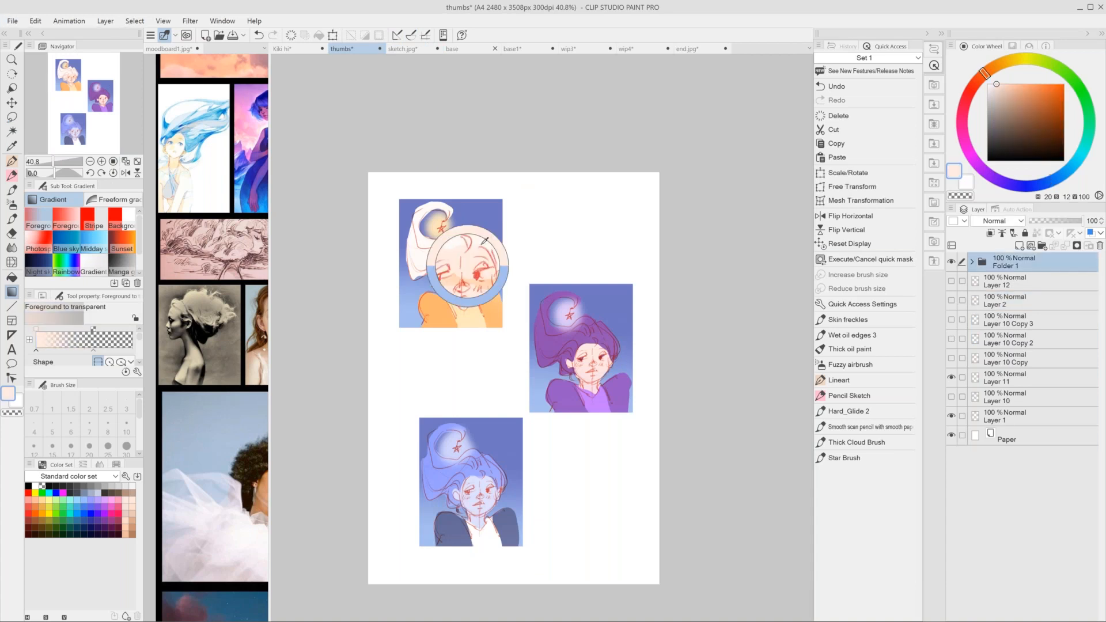
{"action": "key", "text": "ctrl+Tab"}
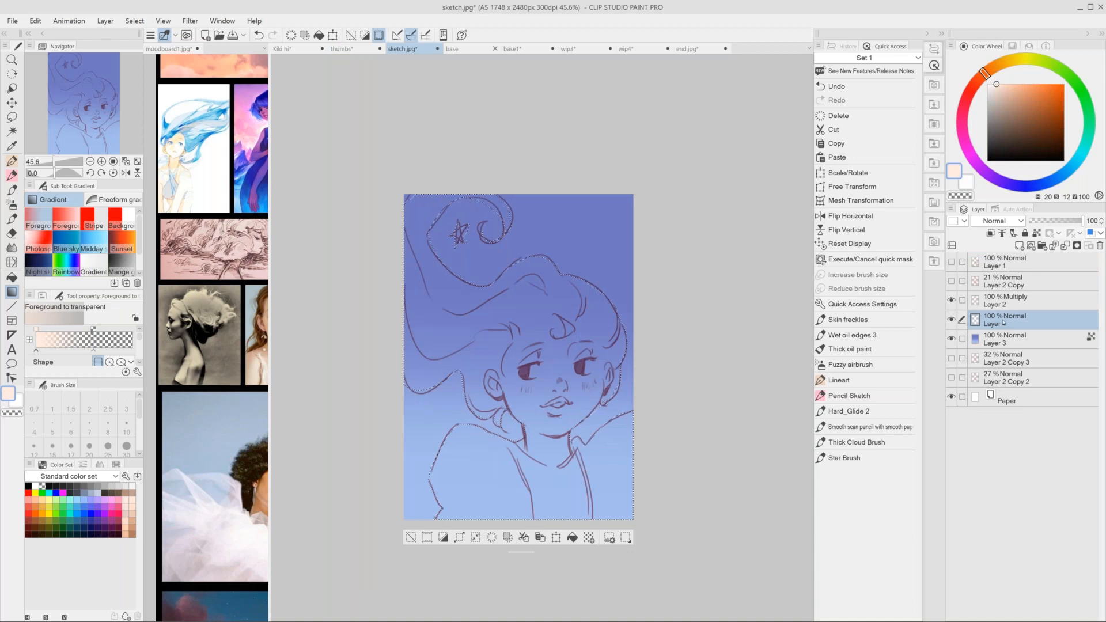
{"action": "key", "text": "g"}
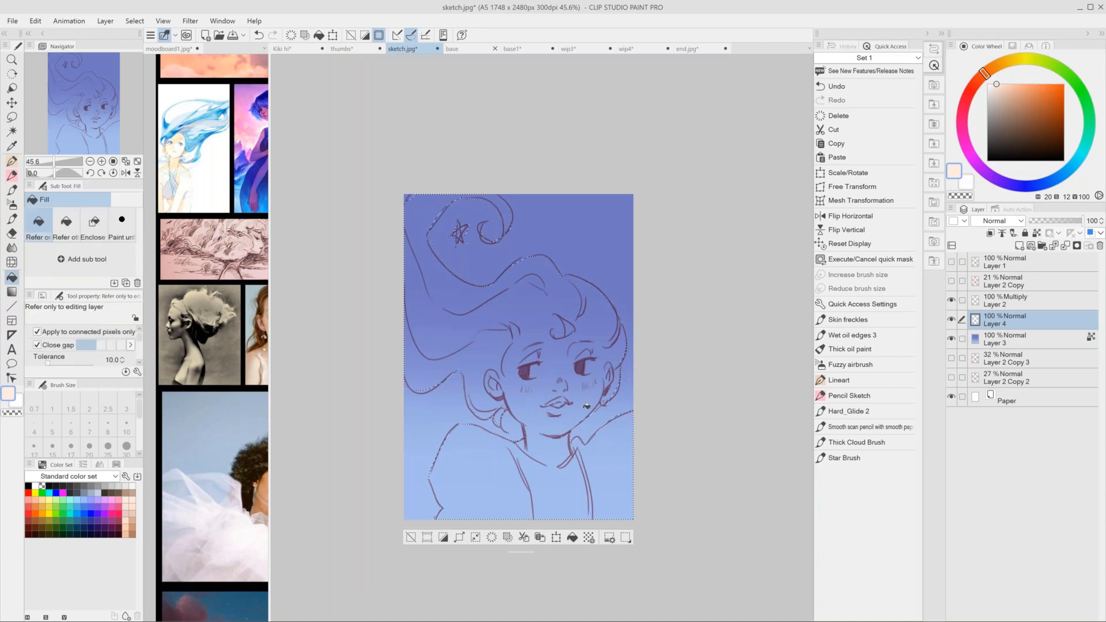
{"action": "left_click", "coordinate": [586, 405]}
{"action": "left_click", "coordinate": [460, 233]}
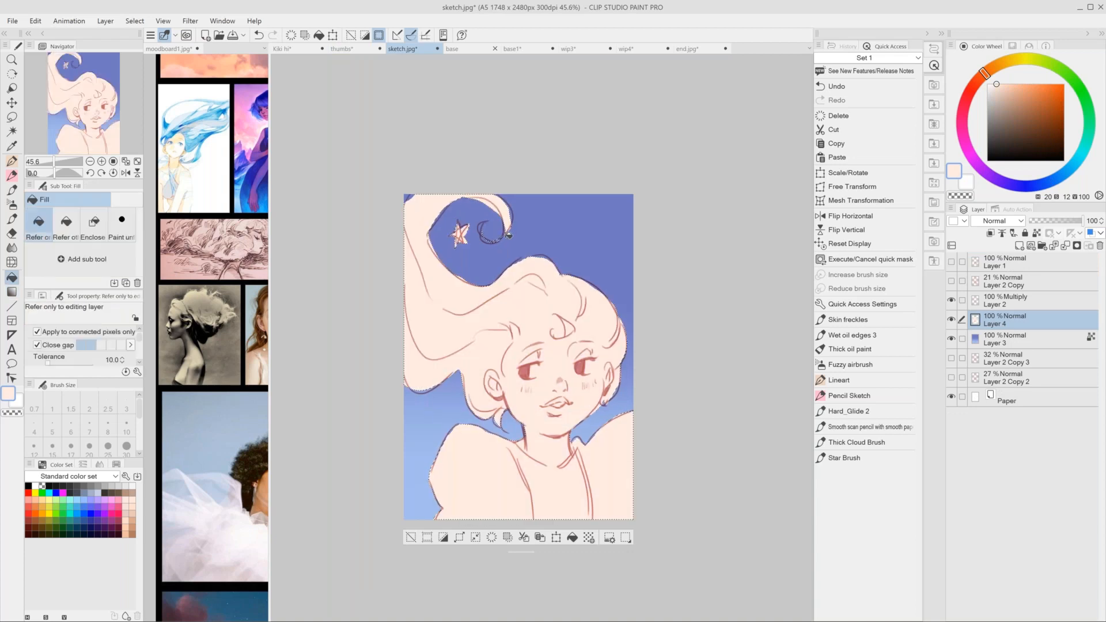
{"action": "key", "text": "ctrl+d"}
Add a layer clipped to the skin-tone base and sample the near-white hair colour from the complementary thumbnail.
{"action": "key", "text": "m"}
{"action": "left_click", "coordinate": [1020, 246]}
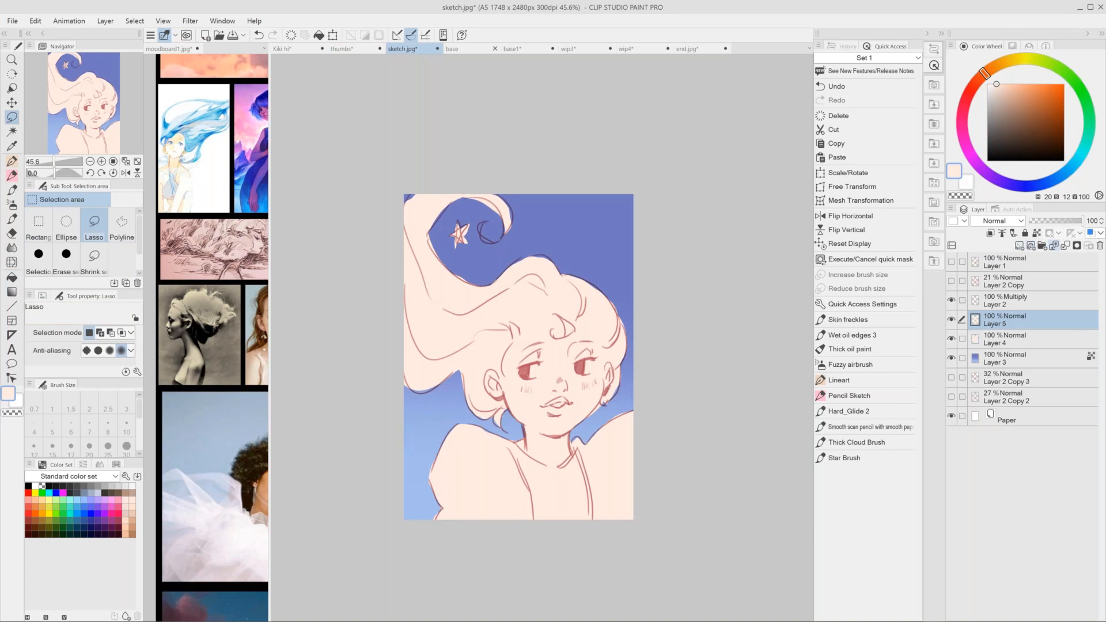
{"action": "left_click", "coordinate": [991, 233]}
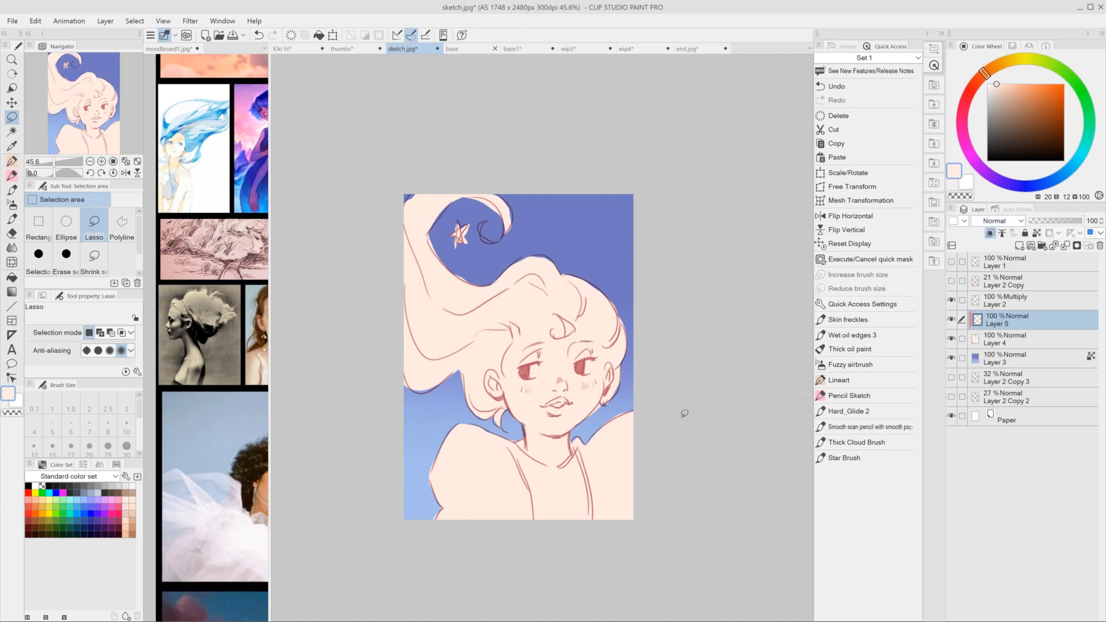
{"action": "left_click", "coordinate": [353, 51]}
{"action": "left_click_drag", "start_coordinate": [430, 251], "coordinate": [443, 209]}
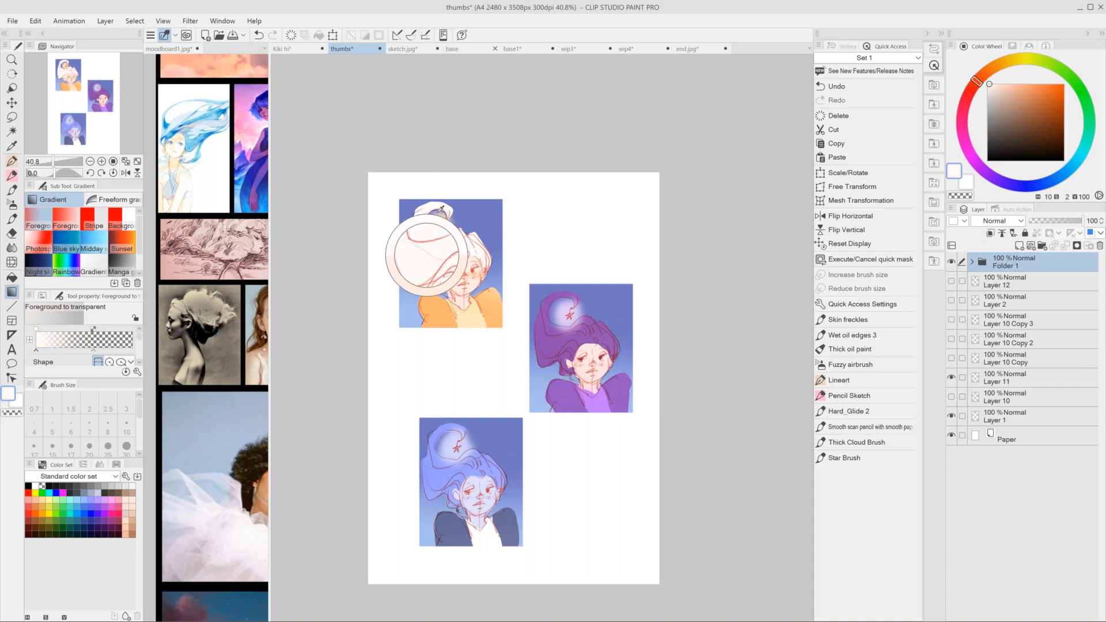
{"action": "key", "text": "ctrl+Tab"}
{"action": "key", "text": "m"}
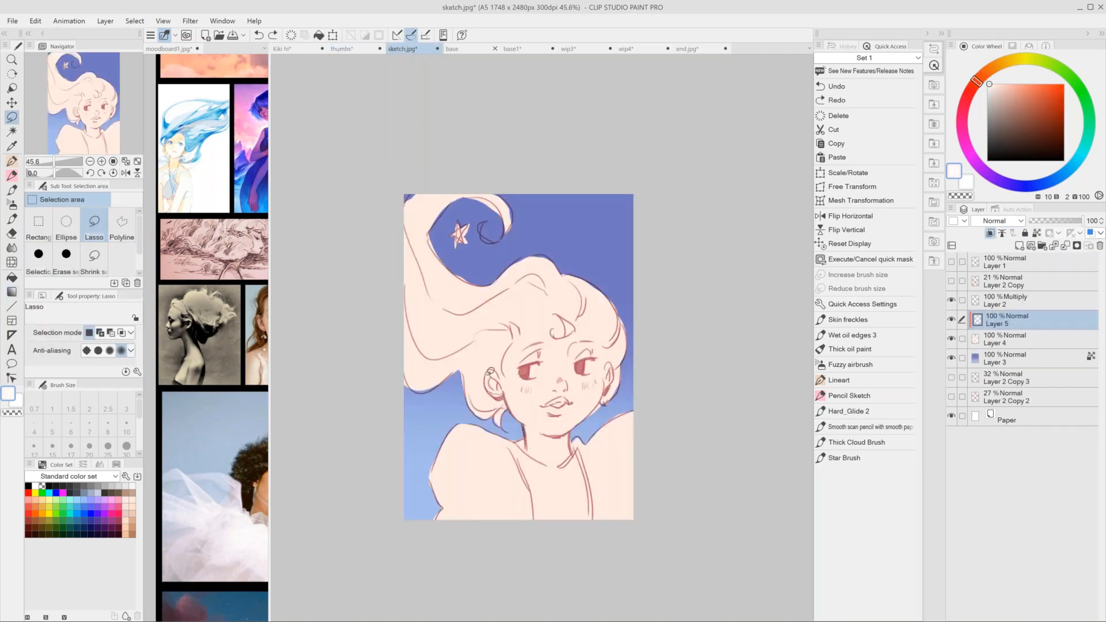
Lasso the hair around the face and ear, fill it with the sampled near-white on the clipped layer, and deselect.
{"action": "mouse_move", "coordinate": [488, 377]}
{"action": "left_mouse_down"}
{"action": "mouse_move", "coordinate": [508, 367]}
{"action": "mouse_move", "coordinate": [564, 260]}
{"action": "mouse_move", "coordinate": [478, 147]}
{"action": "mouse_move", "coordinate": [365, 367]}
{"action": "mouse_move", "coordinate": [518, 429]}
{"action": "mouse_move", "coordinate": [504, 383]}
{"action": "mouse_move", "coordinate": [510, 360]}
{"action": "left_mouse_up"}
{"action": "left_click", "coordinate": [489, 377]}
{"action": "mouse_move", "coordinate": [596, 271]}
{"action": "left_mouse_down"}
{"action": "mouse_move", "coordinate": [531, 302]}
{"action": "mouse_move", "coordinate": [632, 331]}
{"action": "mouse_move", "coordinate": [605, 365]}
{"action": "mouse_move", "coordinate": [617, 363]}
{"action": "mouse_move", "coordinate": [628, 303]}
{"action": "mouse_move", "coordinate": [603, 397]}
{"action": "mouse_move", "coordinate": [624, 404]}
{"action": "mouse_move", "coordinate": [612, 375]}
{"action": "left_mouse_up"}
{"action": "key", "text": "alt"}
{"action": "key", "text": "alt"}
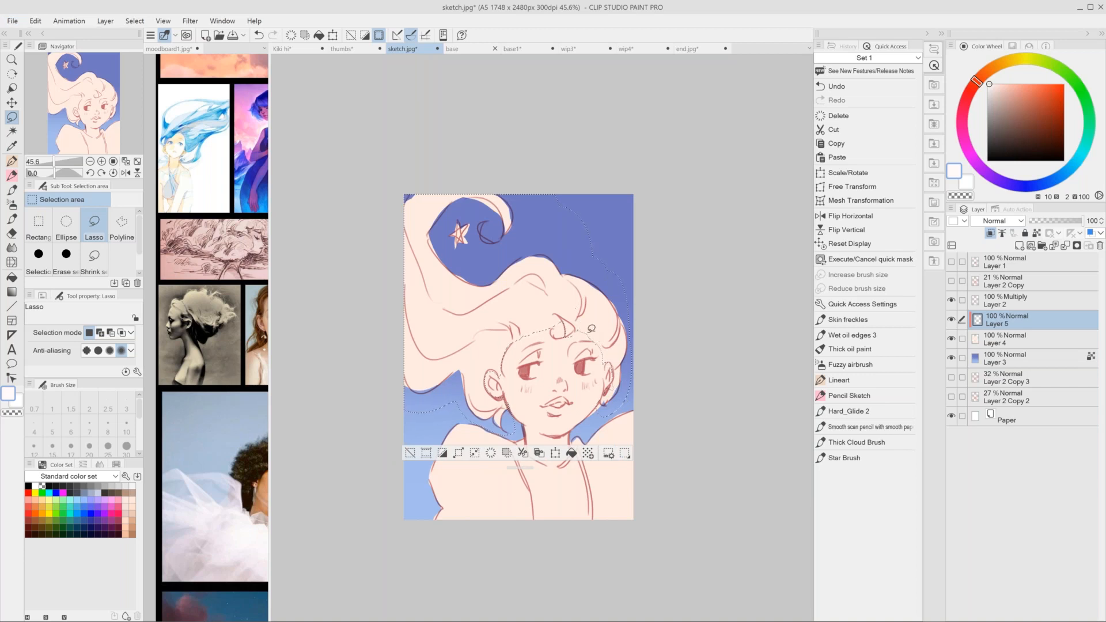
{"action": "key", "text": "ctrl+z"}
{"action": "key", "text": "ctrl+y"}
{"action": "key", "text": "g"}
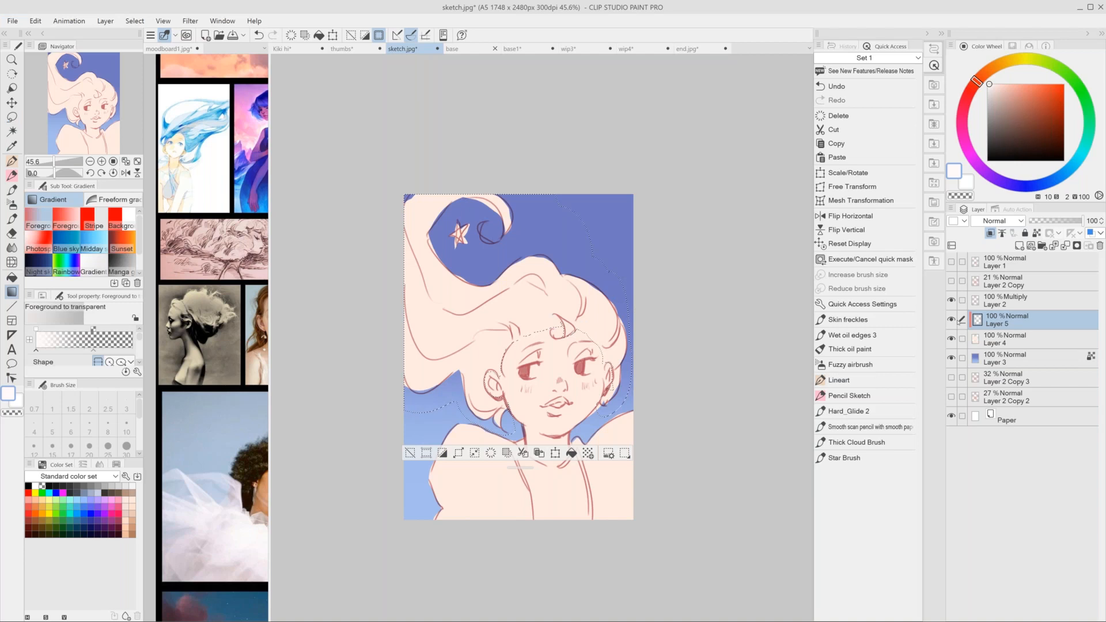
{"action": "key", "text": "g"}
{"action": "left_click", "coordinate": [540, 300]}
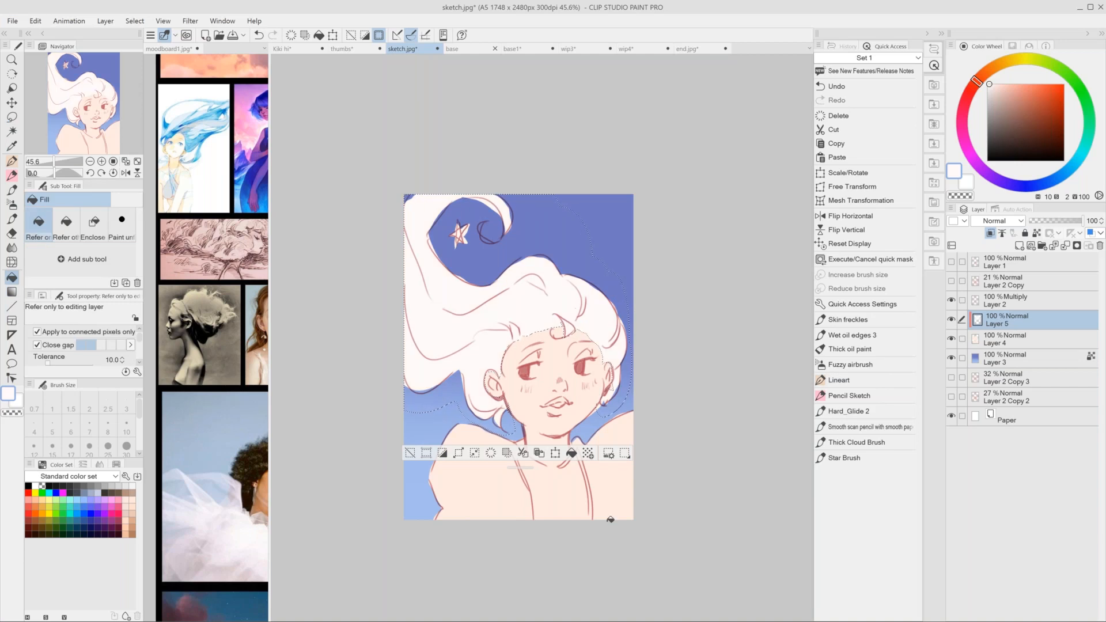
{"action": "key", "text": "m"}
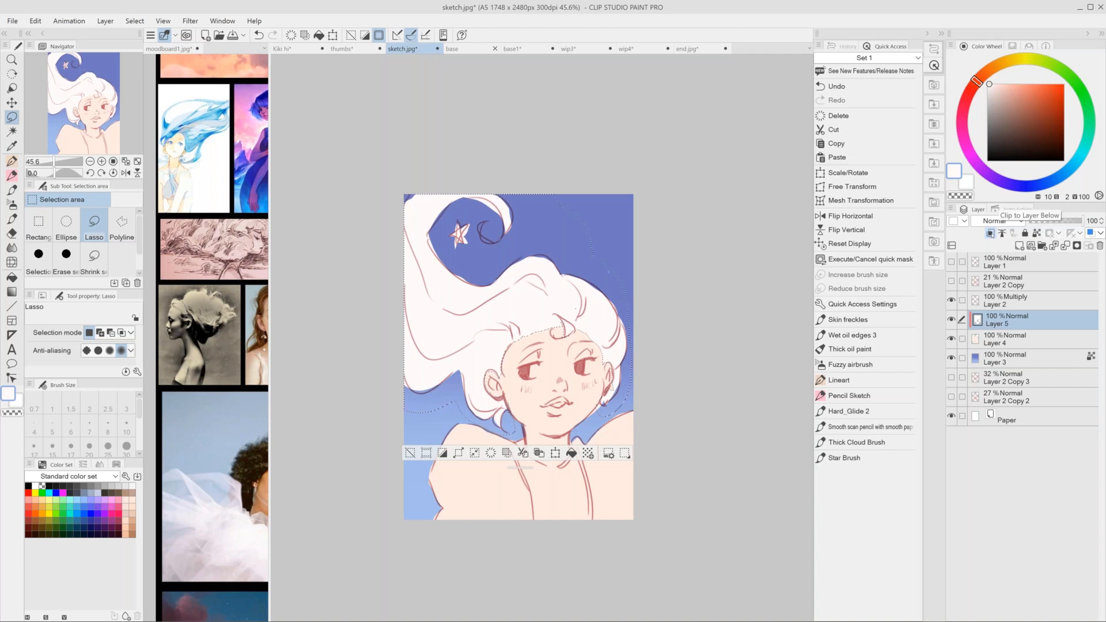
{"action": "left_click", "coordinate": [737, 438]}
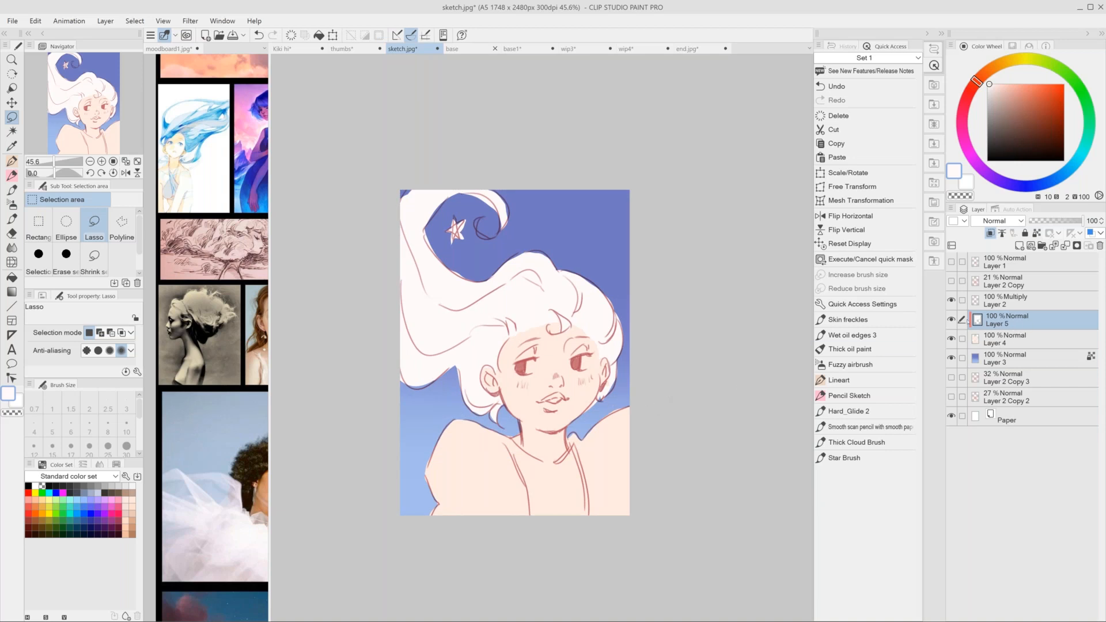
Add another clipped layer above the hair fill and sample the jacket orange from the complementary thumbnail.
{"action": "left_click", "coordinate": [1020, 245]}
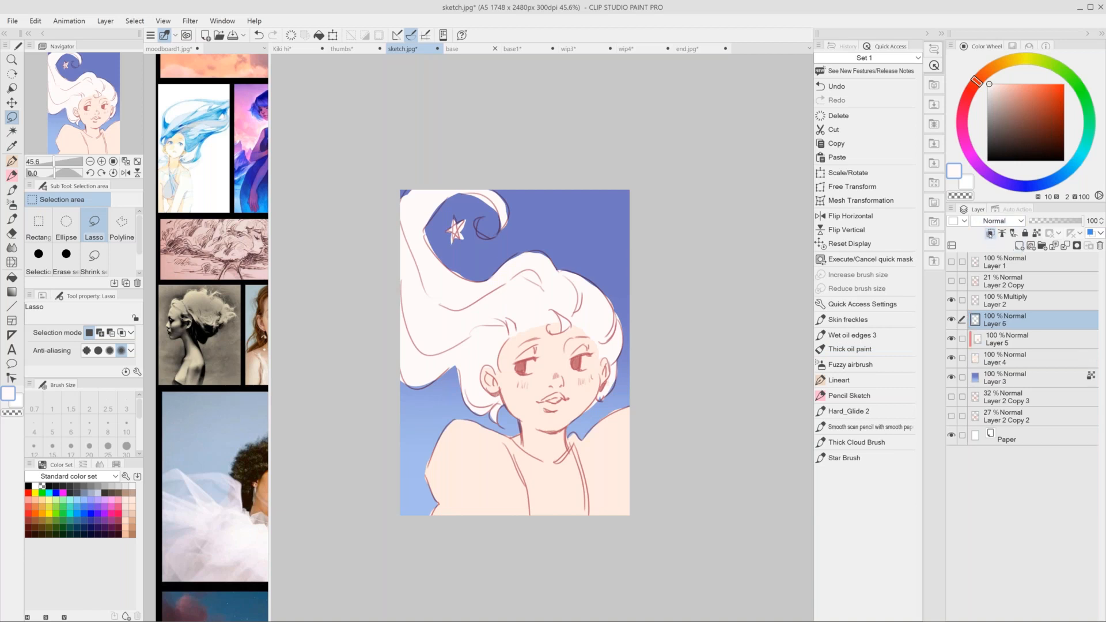
{"action": "left_click", "coordinate": [351, 50]}
{"action": "key", "text": "g"}
{"action": "left_click", "coordinate": [445, 302], "text": "alt"}
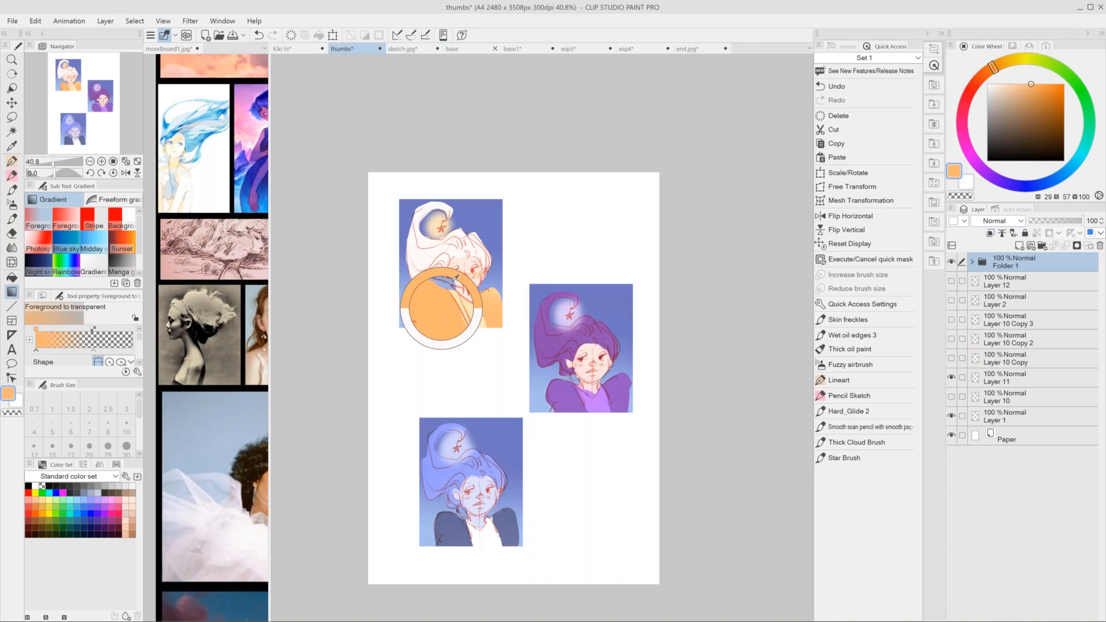
{"action": "key", "text": "ctrl+Tab"}
Lasso the clothing below the neck, colour it with the sampled orange on the clipped layer, and deselect.
{"action": "key", "text": "m"}
{"action": "mouse_move", "coordinate": [594, 416]}
{"action": "left_mouse_down"}
{"action": "mouse_move", "coordinate": [518, 439]}
{"action": "mouse_move", "coordinate": [407, 435]}
{"action": "mouse_move", "coordinate": [646, 550]}
{"action": "left_mouse_up"}
{"action": "left_click_drag", "start_coordinate": [639, 400], "coordinate": [655, 413]}
{"action": "key", "text": "g"}
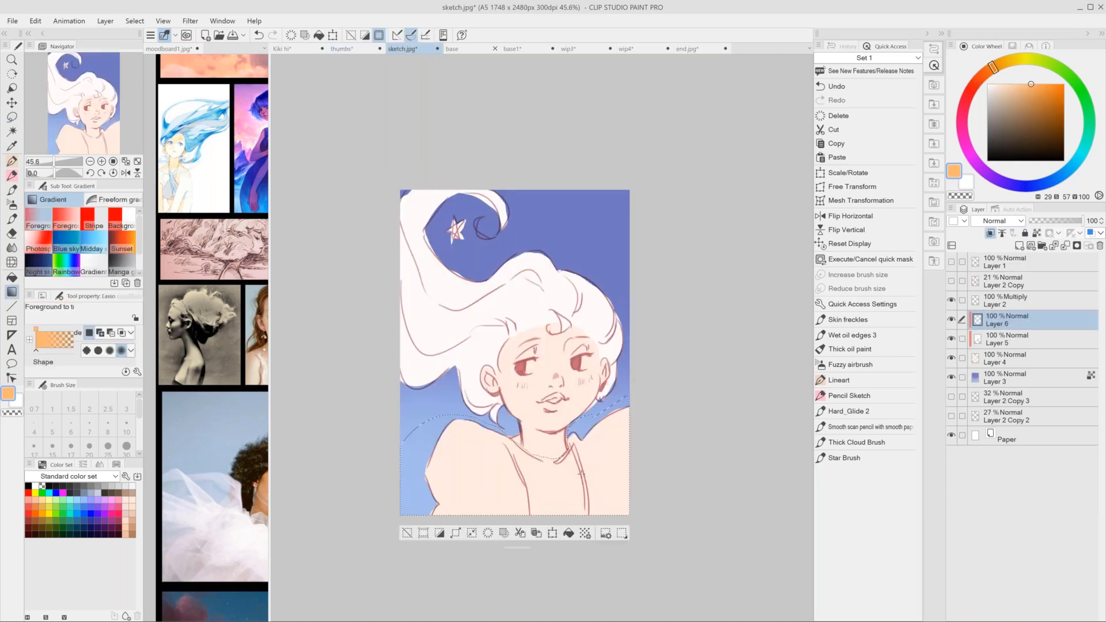
{"action": "left_click_drag", "start_coordinate": [582, 474], "coordinate": [646, 513]}
{"action": "key", "text": "m"}
{"action": "key", "text": "ctrl+d"}
Lasso the shirt front between the jacket edges, fill it with pale yellow sampled from the complementary thumbnail, and deselect.
{"action": "left_click_drag", "start_coordinate": [529, 484], "coordinate": [605, 545]}
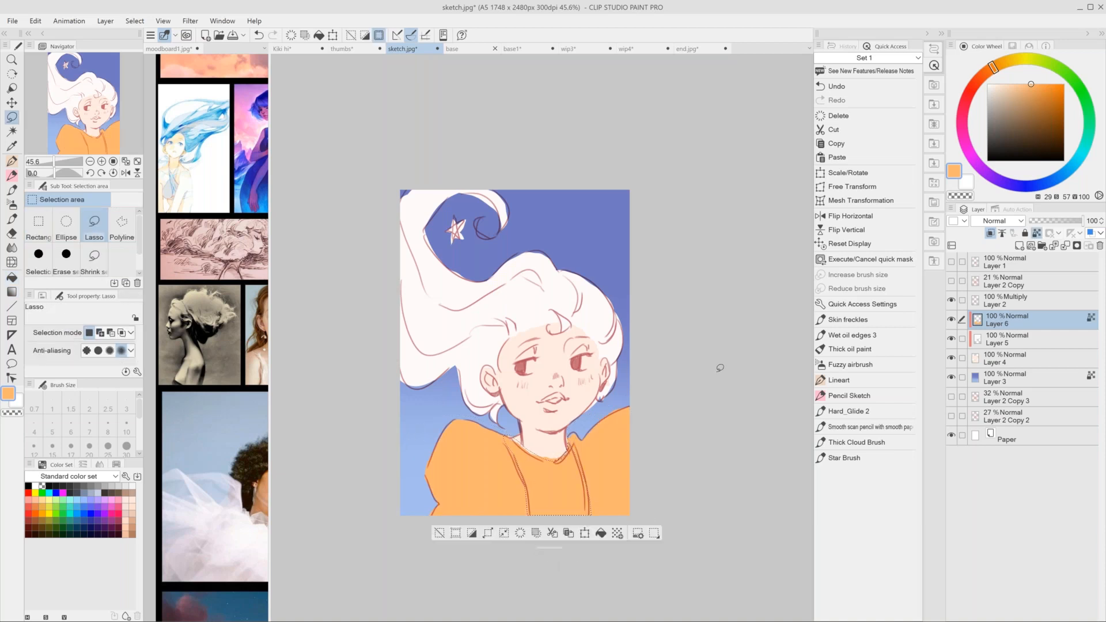
{"action": "key", "text": "g"}
{"action": "key", "text": "ctrl+shift+Tab"}
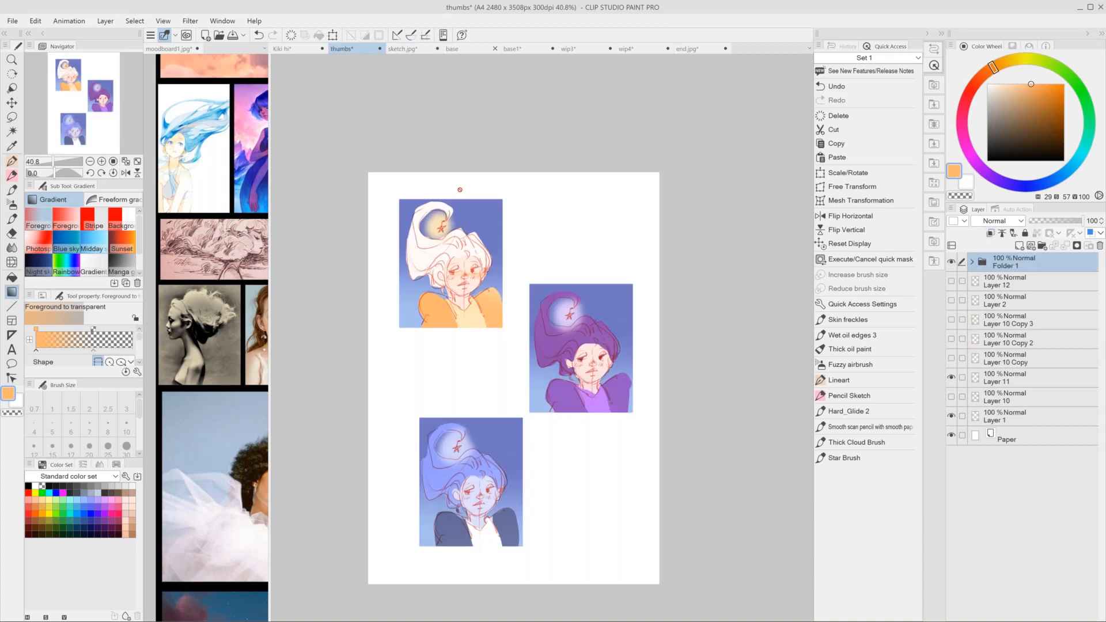
{"action": "left_click", "coordinate": [460, 189], "text": "alt"}
{"action": "key", "text": "ctrl+Tab"}
{"action": "key", "text": "g"}
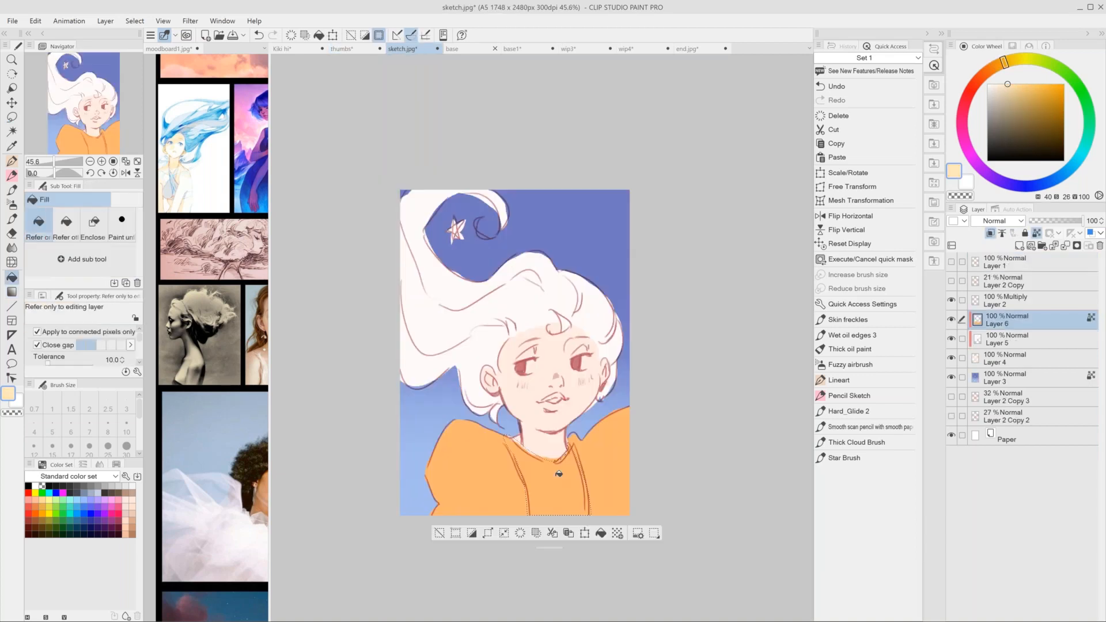
{"action": "left_click", "coordinate": [559, 473]}
{"action": "key", "text": "ctrl+d"}
{"action": "key", "text": "m"}
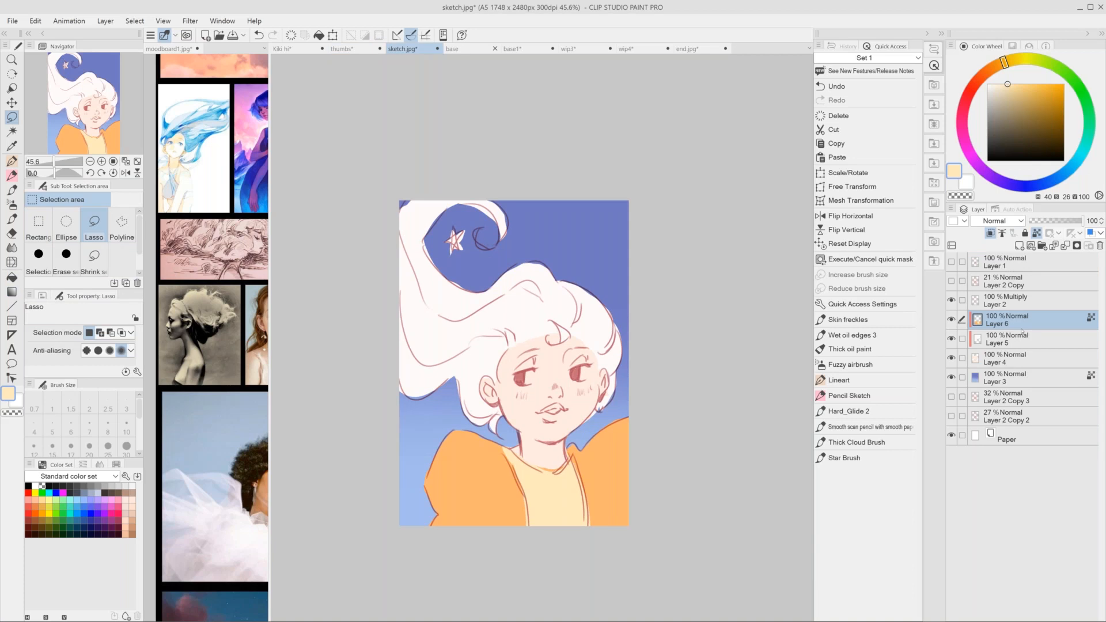
In the base document, select the clipped white hair layer and lasso the hair around the face.
{"action": "left_click", "coordinate": [464, 50]}
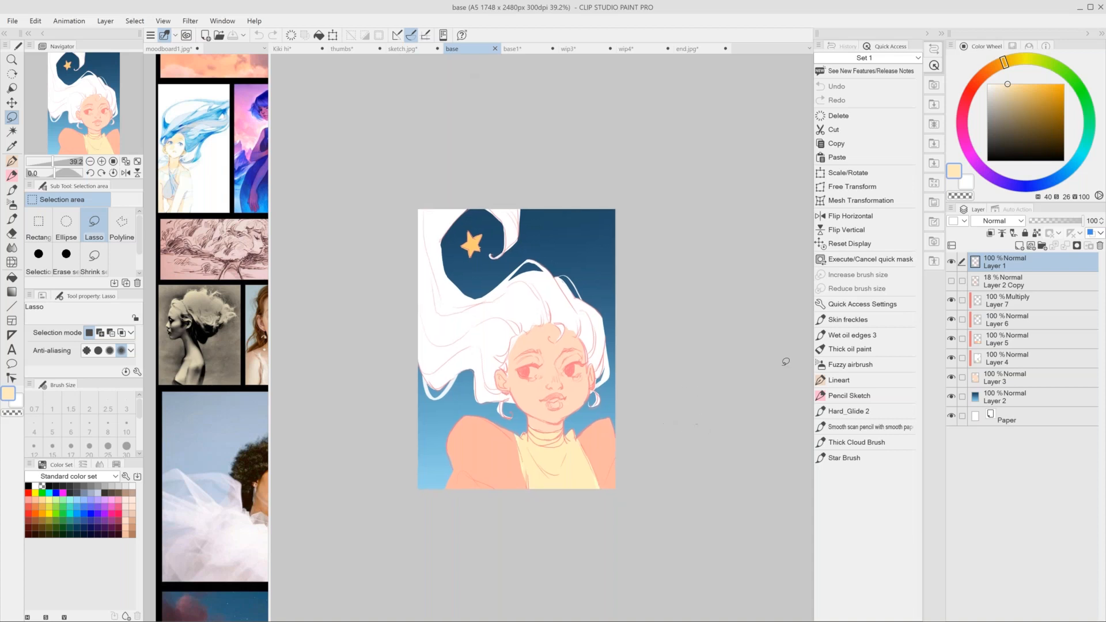
{"action": "left_click", "coordinate": [1021, 355]}
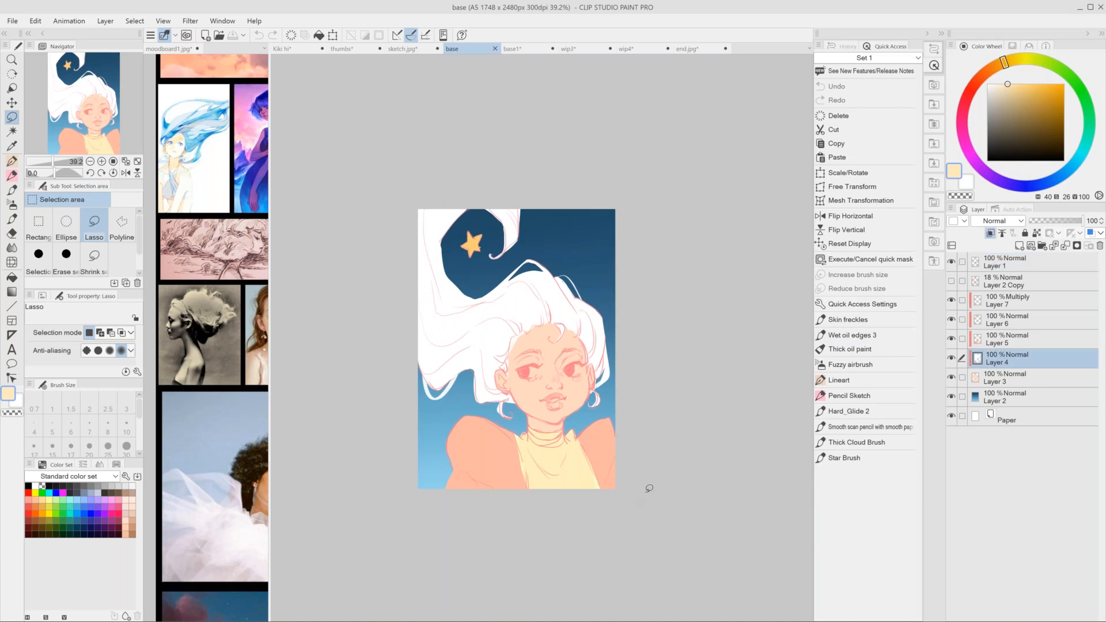
{"action": "left_click", "coordinate": [1036, 268]}
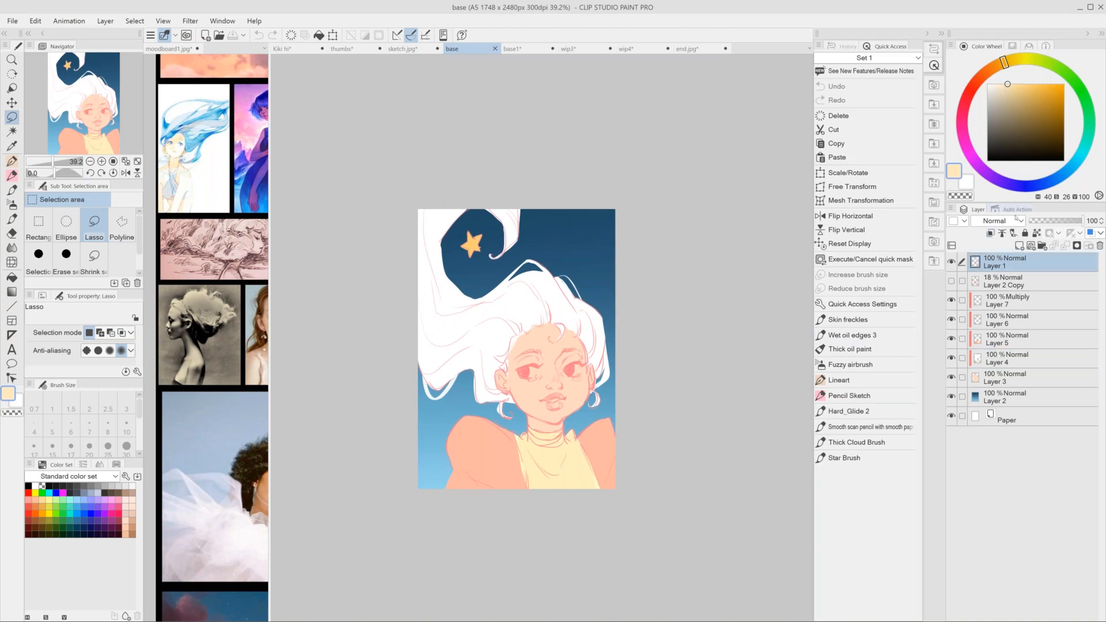
{"action": "left_click", "coordinate": [1011, 363]}
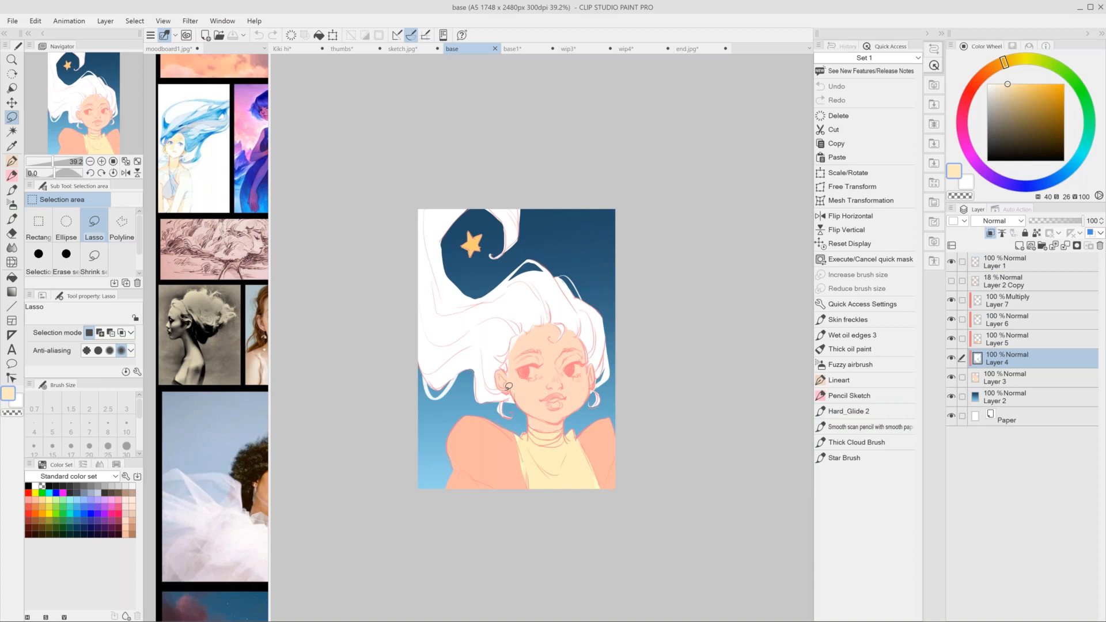
{"action": "mouse_move", "coordinate": [510, 357]}
{"action": "left_mouse_down"}
{"action": "mouse_move", "coordinate": [431, 321]}
{"action": "mouse_move", "coordinate": [402, 369]}
{"action": "mouse_move", "coordinate": [510, 358]}
{"action": "left_mouse_up"}
{"action": "mouse_move", "coordinate": [615, 310]}
{"action": "left_mouse_down"}
{"action": "mouse_move", "coordinate": [610, 377]}
{"action": "mouse_move", "coordinate": [602, 345]}
{"action": "left_mouse_up"}
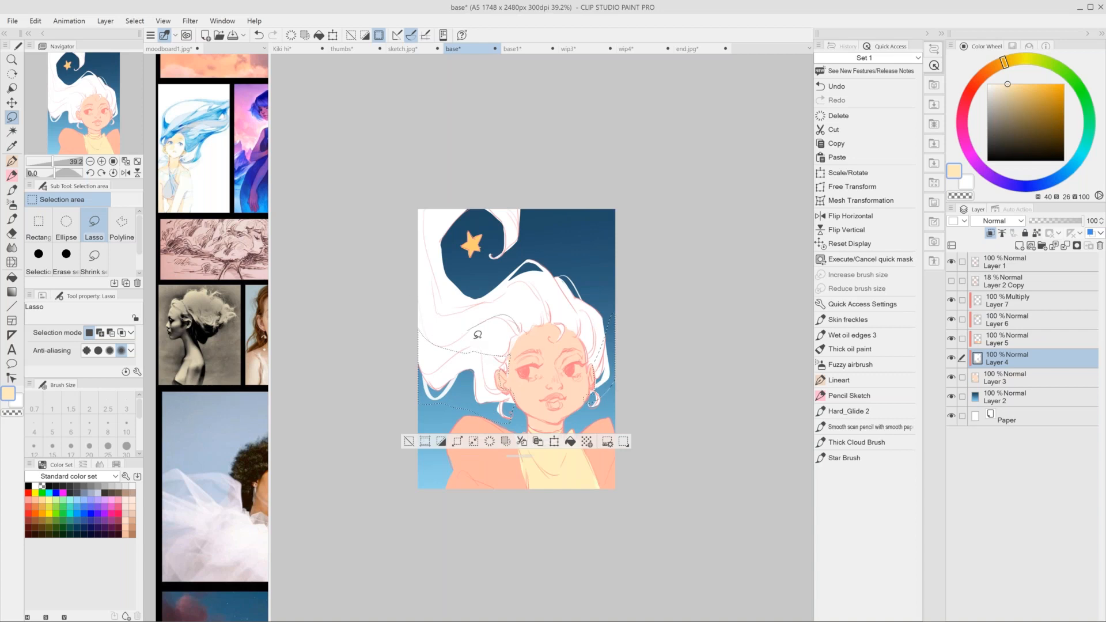
Lasso the hair around the face, lock transparent pixels on Layer 4, and shade the selection with gradients of pink sampled near the forehead.
{"action": "key", "text": "ctrl+z"}
{"action": "mouse_move", "coordinate": [518, 339]}
{"action": "left_mouse_down"}
{"action": "mouse_move", "coordinate": [530, 322]}
{"action": "mouse_move", "coordinate": [556, 320]}
{"action": "mouse_move", "coordinate": [527, 288]}
{"action": "mouse_move", "coordinate": [473, 305]}
{"action": "left_mouse_up"}
{"action": "key", "text": "g"}
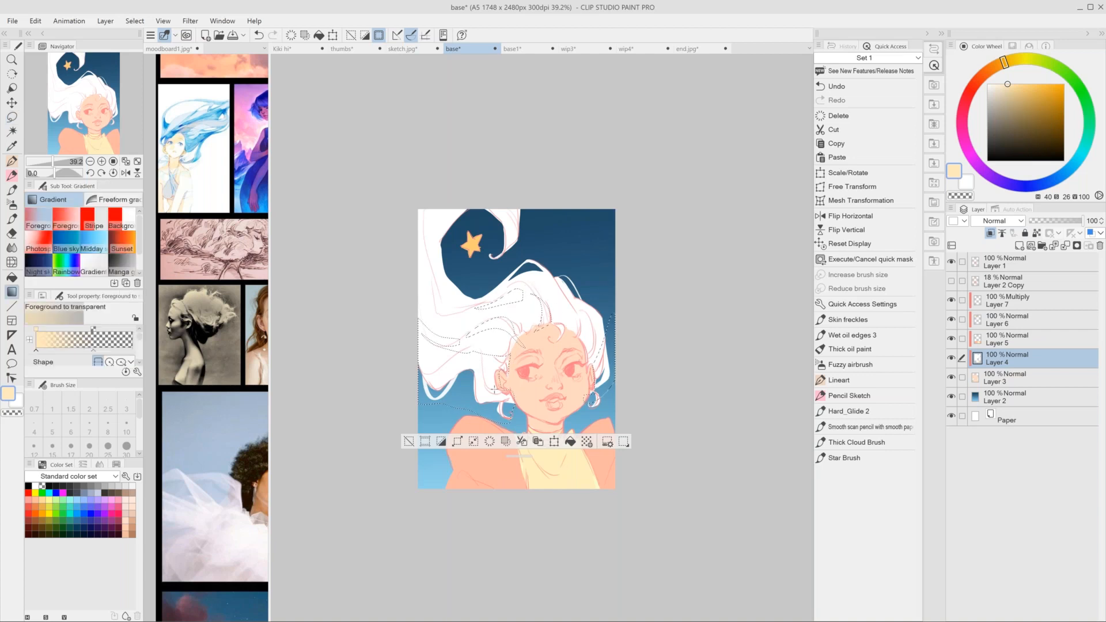
{"action": "left_click", "coordinate": [548, 342], "text": "alt"}
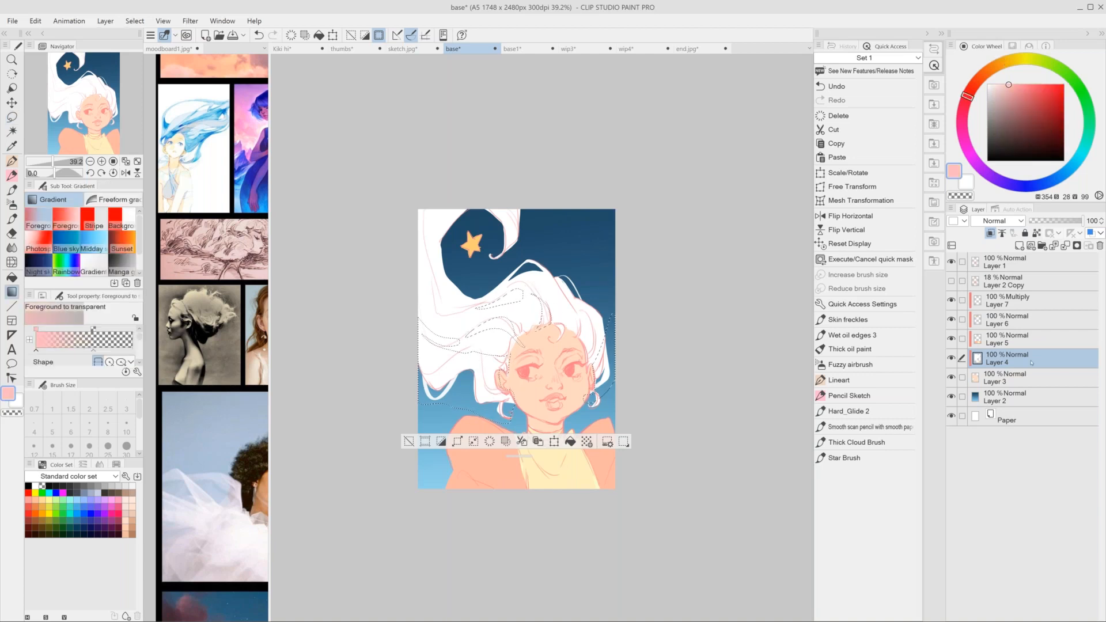
{"action": "left_click", "coordinate": [1037, 232]}
{"action": "left_click_drag", "start_coordinate": [522, 291], "coordinate": [490, 408]}
{"action": "mouse_move", "coordinate": [565, 221]}
{"action": "left_mouse_down"}
{"action": "mouse_move", "coordinate": [520, 343]}
{"action": "mouse_move", "coordinate": [438, 362]}
{"action": "mouse_move", "coordinate": [464, 349]}
{"action": "left_mouse_up"}
Lasso strands of hair beside the face, brighten them with fading gradients of white sampled from the hair, and deselect.
{"action": "key", "text": "m"}
{"action": "key", "text": "g"}
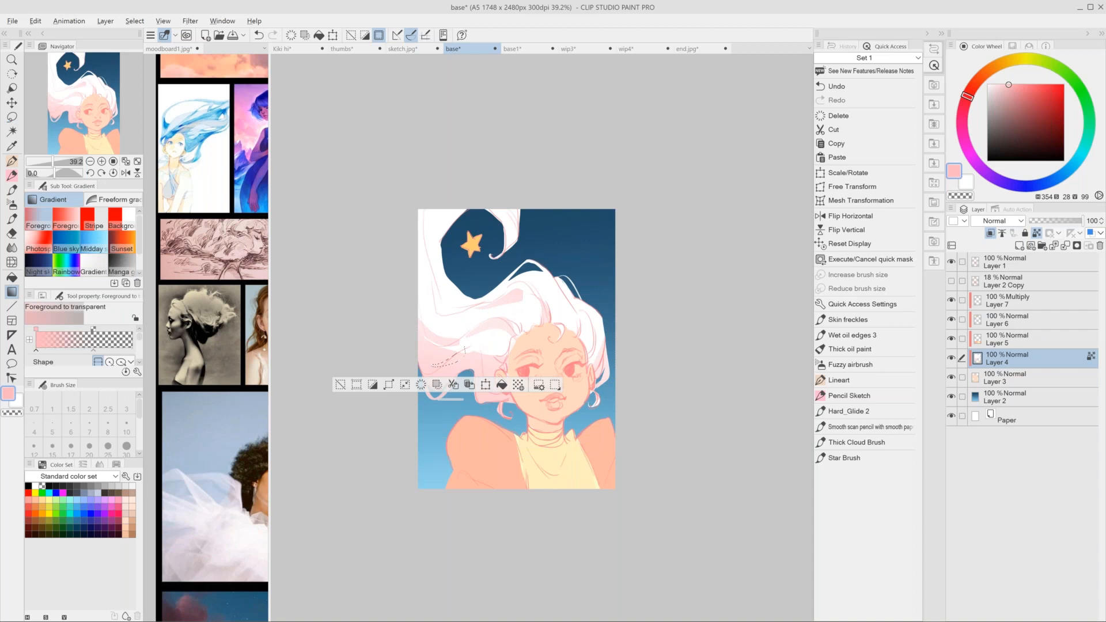
{"action": "left_click", "coordinate": [467, 335], "text": "alt"}
{"action": "key", "text": "m"}
{"action": "key", "text": "ctrl+d"}
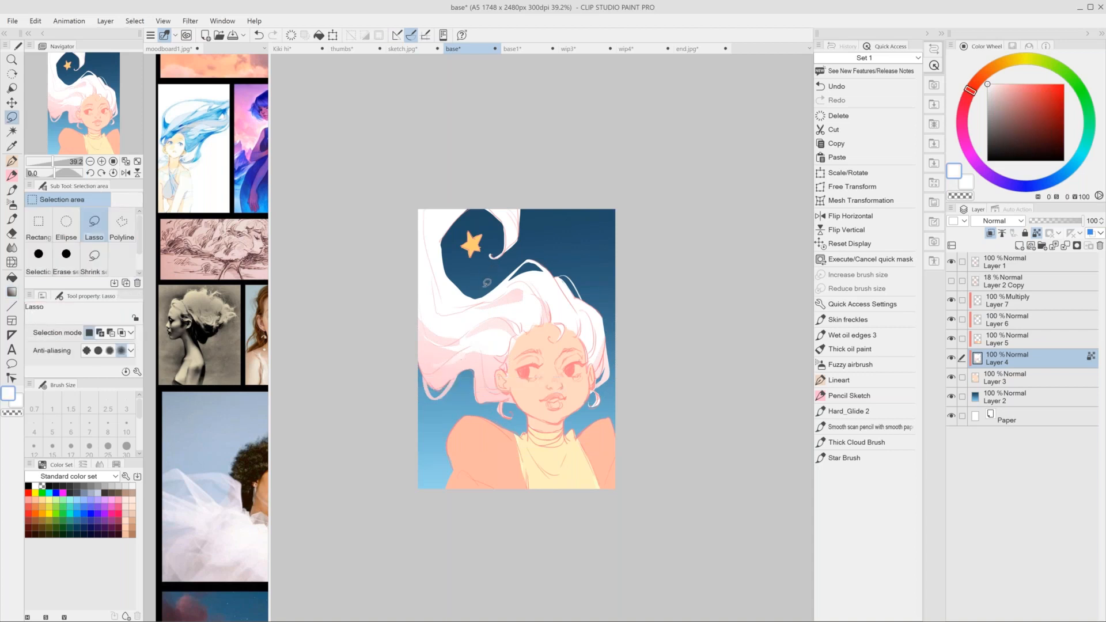
{"action": "mouse_move", "coordinate": [486, 347]}
{"action": "left_mouse_down"}
{"action": "mouse_move", "coordinate": [481, 372]}
{"action": "mouse_move", "coordinate": [475, 331]}
{"action": "mouse_move", "coordinate": [486, 345]}
{"action": "left_mouse_up"}
{"action": "key", "text": "g"}
{"action": "left_click", "coordinate": [490, 347], "text": "alt"}
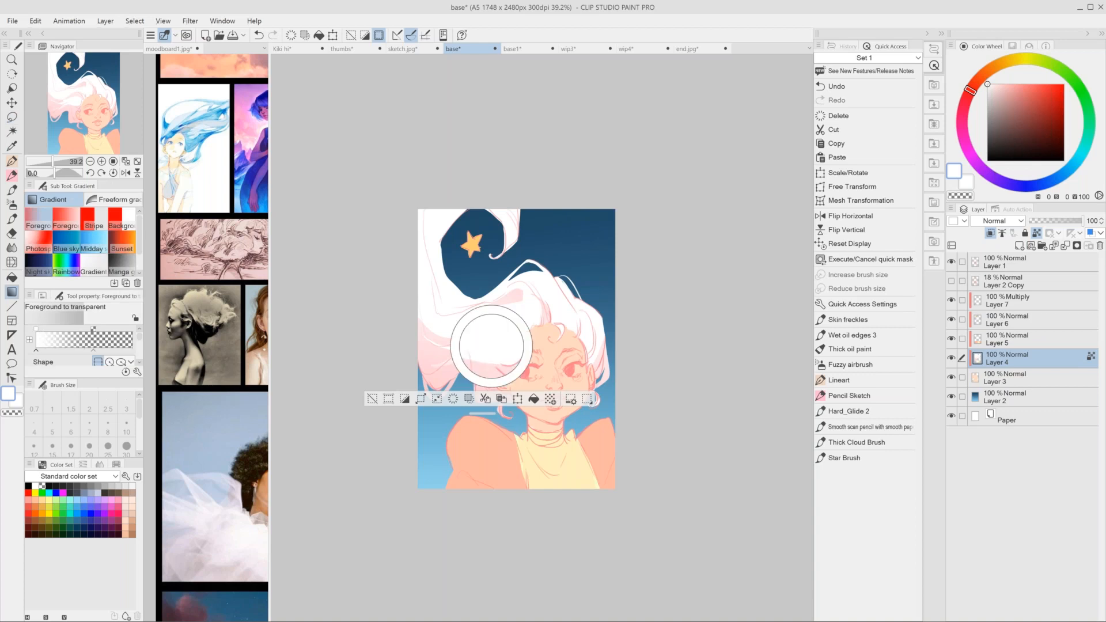
{"action": "key", "text": "ctrl+d"}
{"action": "key", "text": "m"}
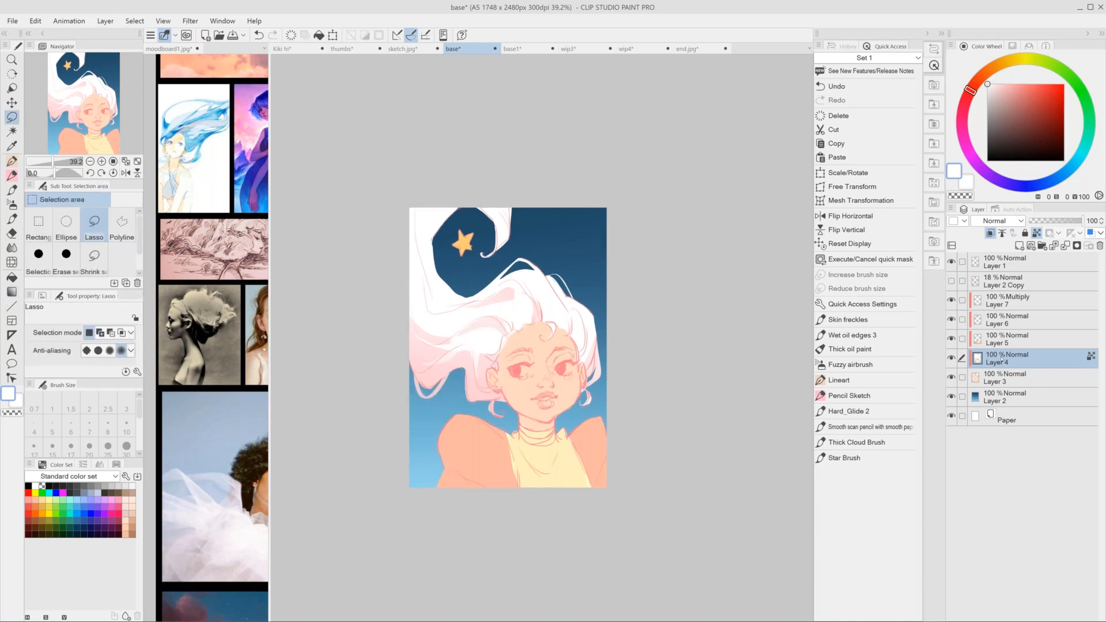
Lock transparent pixels on clothing Layer 5, then lasso a band across the cheeks and nose and sample the eye's pink.
{"action": "left_click", "coordinate": [1048, 334]}
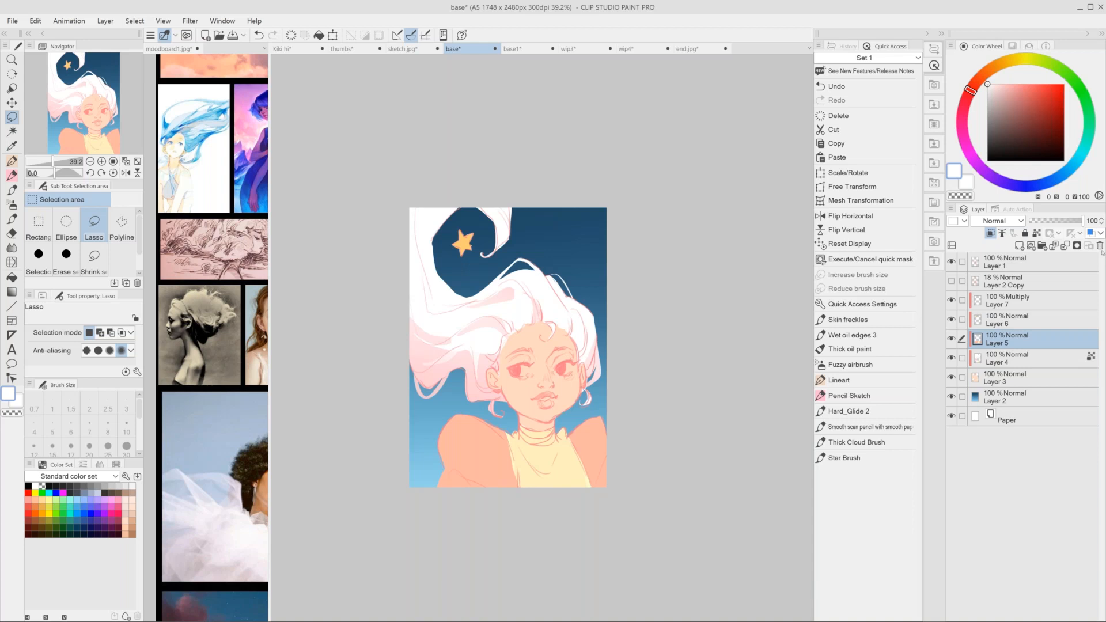
{"action": "left_click", "coordinate": [1036, 233]}
{"action": "mouse_move", "coordinate": [554, 368]}
{"action": "left_mouse_down"}
{"action": "mouse_move", "coordinate": [510, 376]}
{"action": "mouse_move", "coordinate": [550, 384]}
{"action": "mouse_move", "coordinate": [565, 374]}
{"action": "mouse_move", "coordinate": [562, 384]}
{"action": "mouse_move", "coordinate": [583, 367]}
{"action": "mouse_move", "coordinate": [539, 399]}
{"action": "mouse_move", "coordinate": [562, 406]}
{"action": "left_mouse_up"}
{"action": "key", "text": "g"}
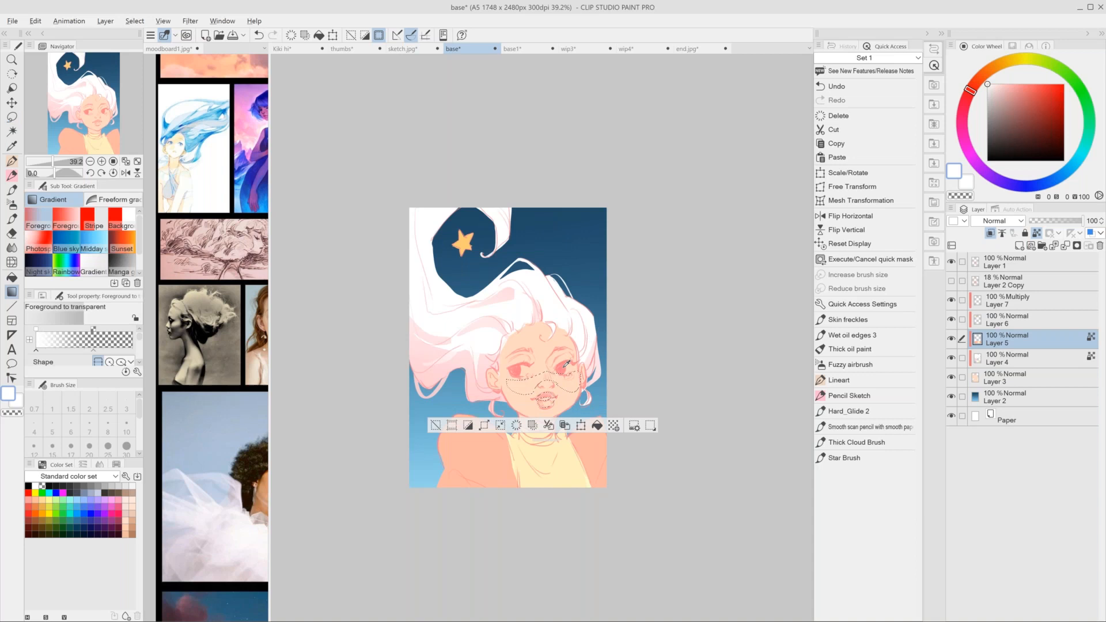
{"action": "left_click", "coordinate": [566, 366], "text": "alt"}
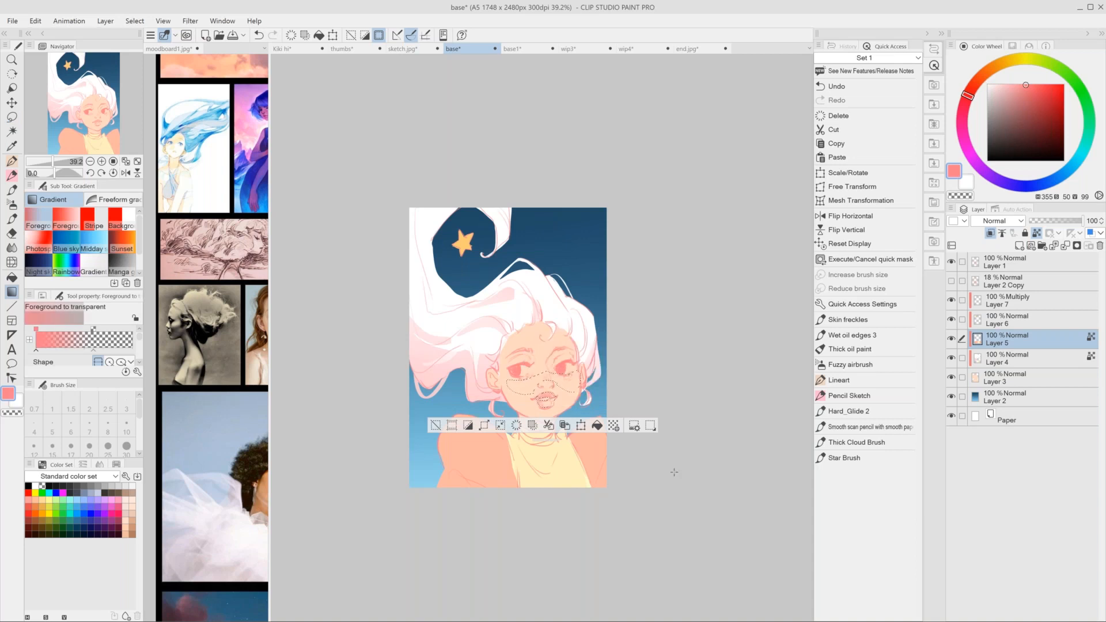
On skin Layer 3, blush the selected cheeks and nose with pink-to-transparent gradients and clear the selection.
{"action": "left_click", "coordinate": [1012, 382]}
{"action": "left_click_drag", "start_coordinate": [556, 388], "coordinate": [548, 498]}
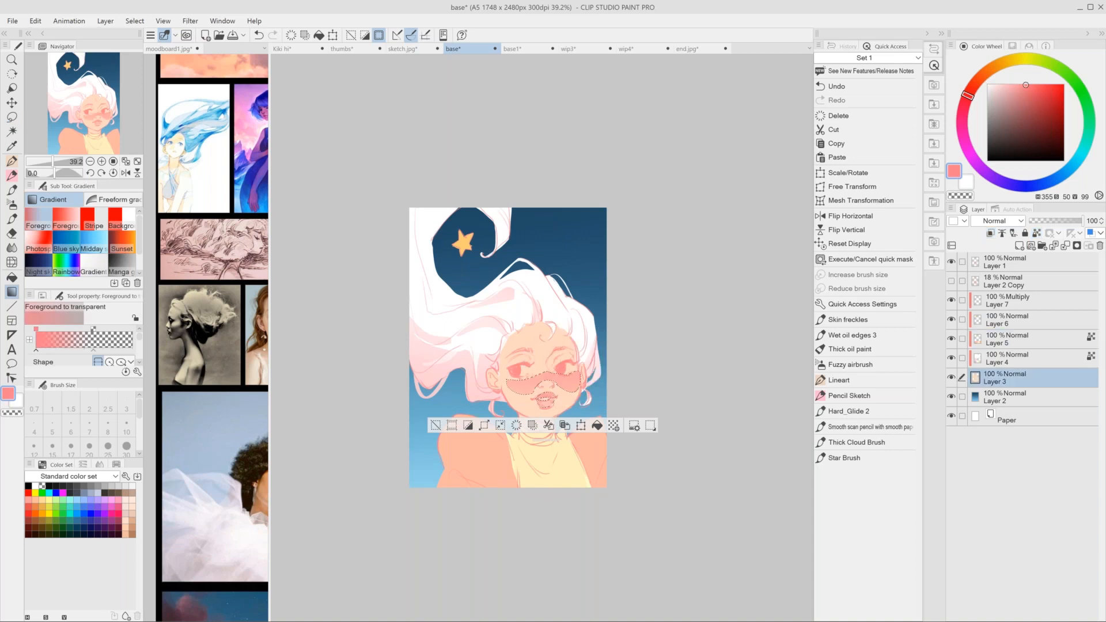
{"action": "key", "text": "ctrl+z"}
{"action": "left_click_drag", "start_coordinate": [594, 324], "coordinate": [544, 402]}
{"action": "left_click_drag", "start_coordinate": [464, 319], "coordinate": [547, 443]}
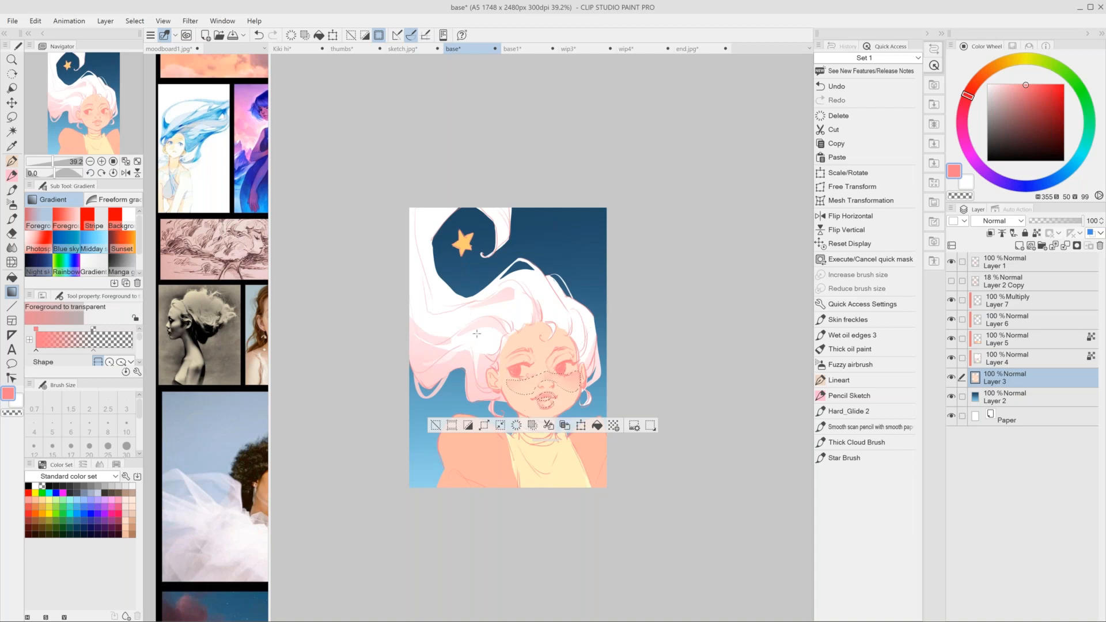
{"action": "key", "text": "j"}
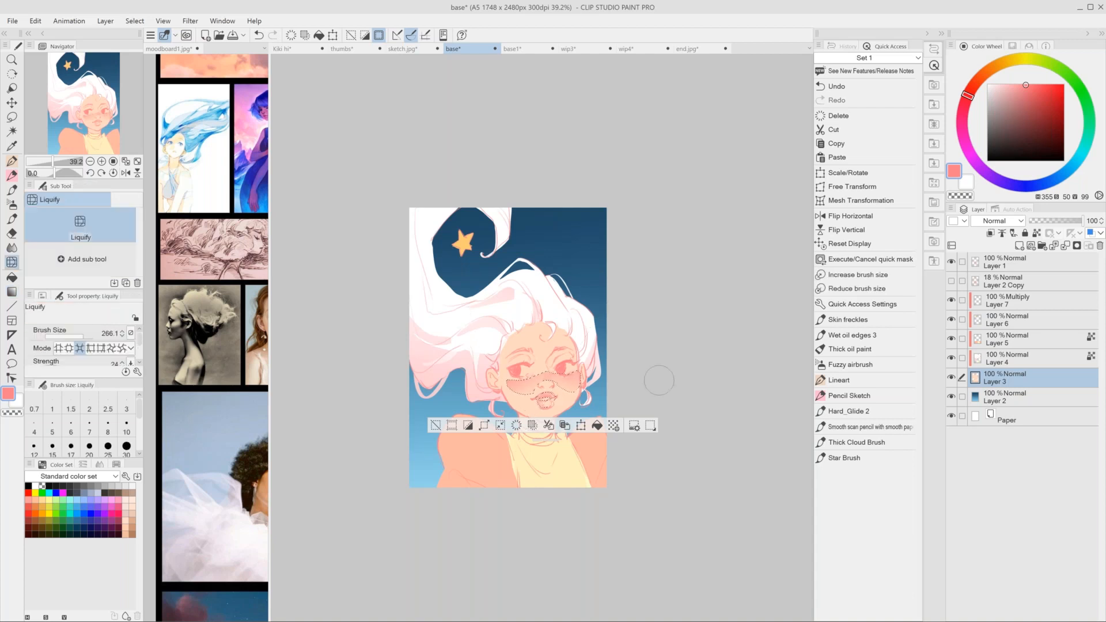
{"action": "key", "text": "ctrl+d"}
{"action": "key", "text": "ctrl+z"}
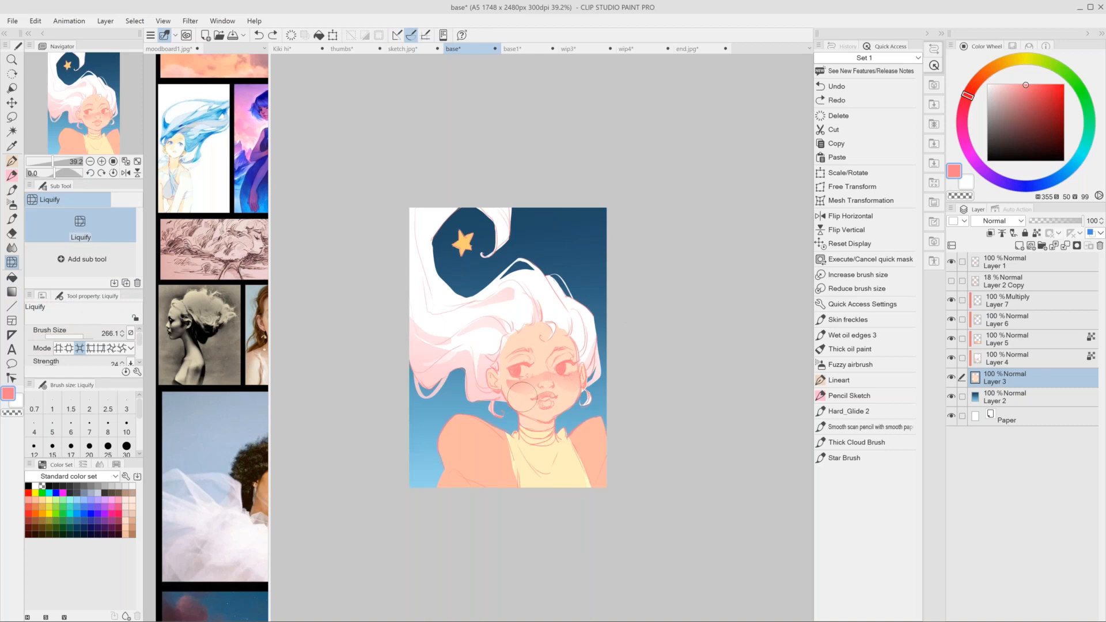
Lasso both eyes on Layer 3, whiten the eyeballs with white sampled from the hair, and deselect.
{"action": "key", "text": "j"}
{"action": "mouse_move", "coordinate": [513, 372]}
{"action": "left_mouse_down"}
{"action": "mouse_move", "coordinate": [527, 357]}
{"action": "mouse_move", "coordinate": [521, 363]}
{"action": "mouse_move", "coordinate": [576, 359]}
{"action": "left_mouse_up"}
{"action": "key", "text": "m"}
{"action": "key", "text": "g"}
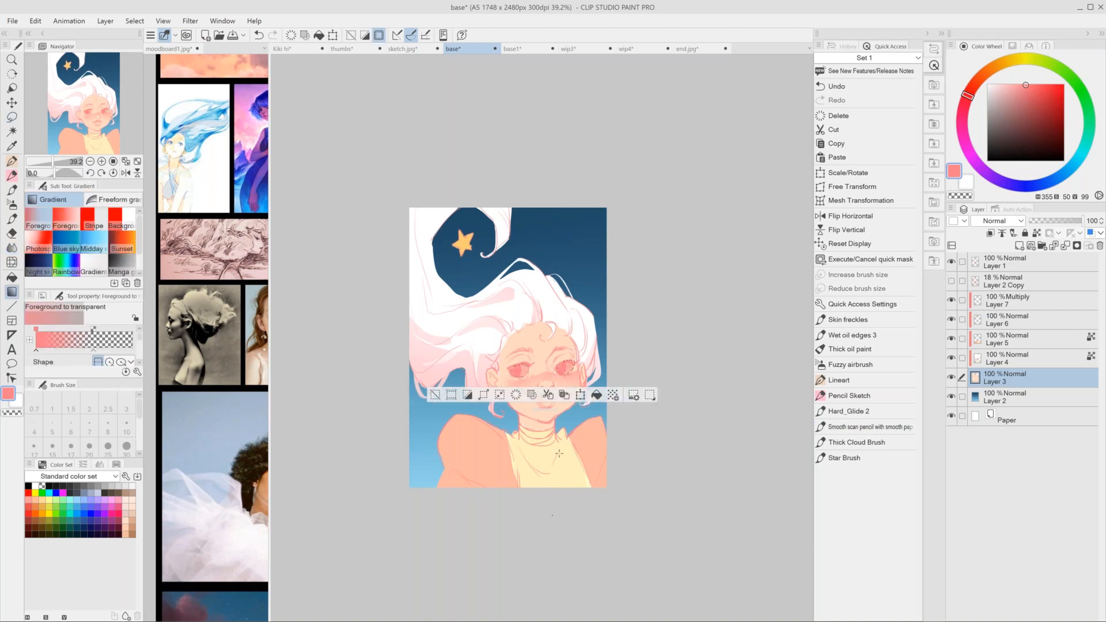
{"action": "key", "text": "ctrl+z"}
{"action": "left_click", "coordinate": [593, 307], "text": "alt"}
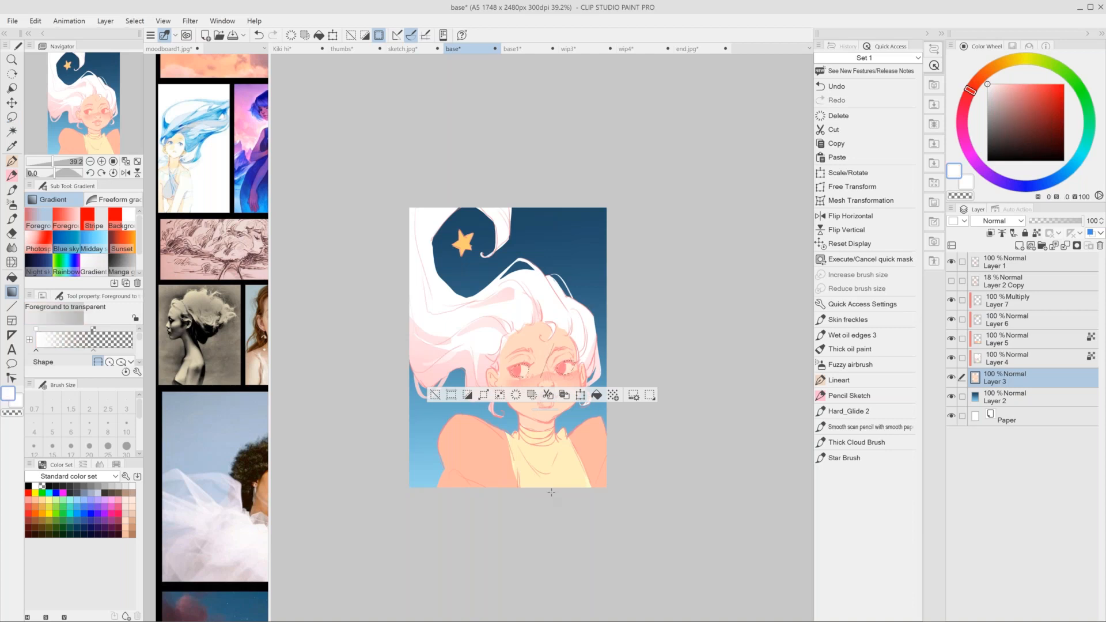
{"action": "key", "text": "j"}
{"action": "key", "text": "m"}
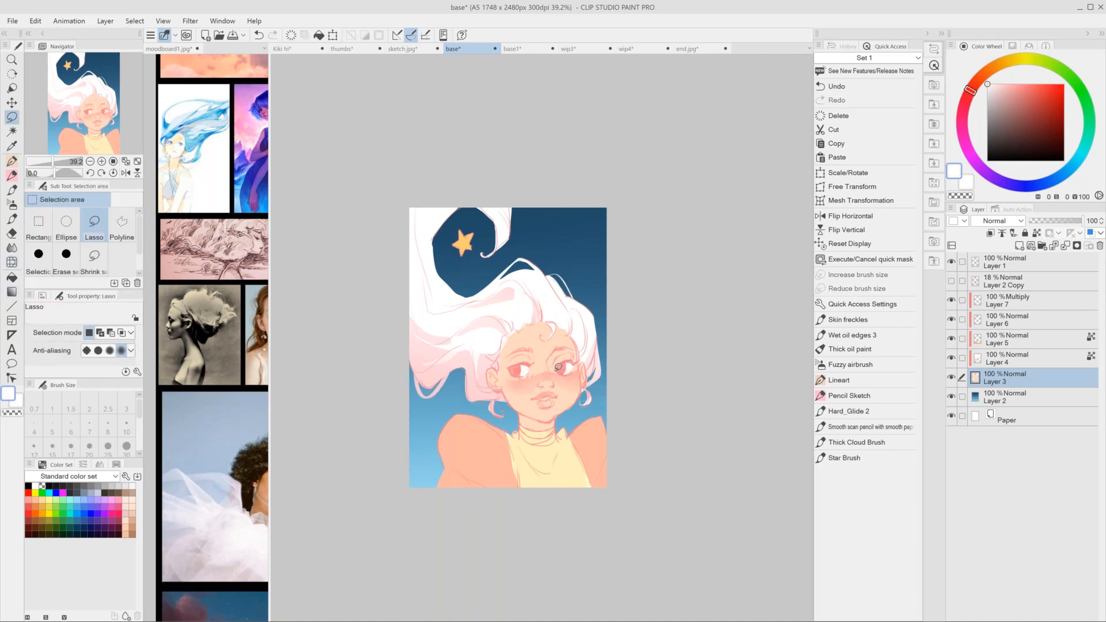
Lasso the areas above both eyes, tint them with gradients using colours sampled from the face and yellow shirt, and deselect.
{"action": "key", "text": "ctrl+z"}
{"action": "mouse_move", "coordinate": [571, 349]}
{"action": "left_mouse_down"}
{"action": "mouse_move", "coordinate": [575, 359]}
{"action": "mouse_move", "coordinate": [525, 361]}
{"action": "left_mouse_up"}
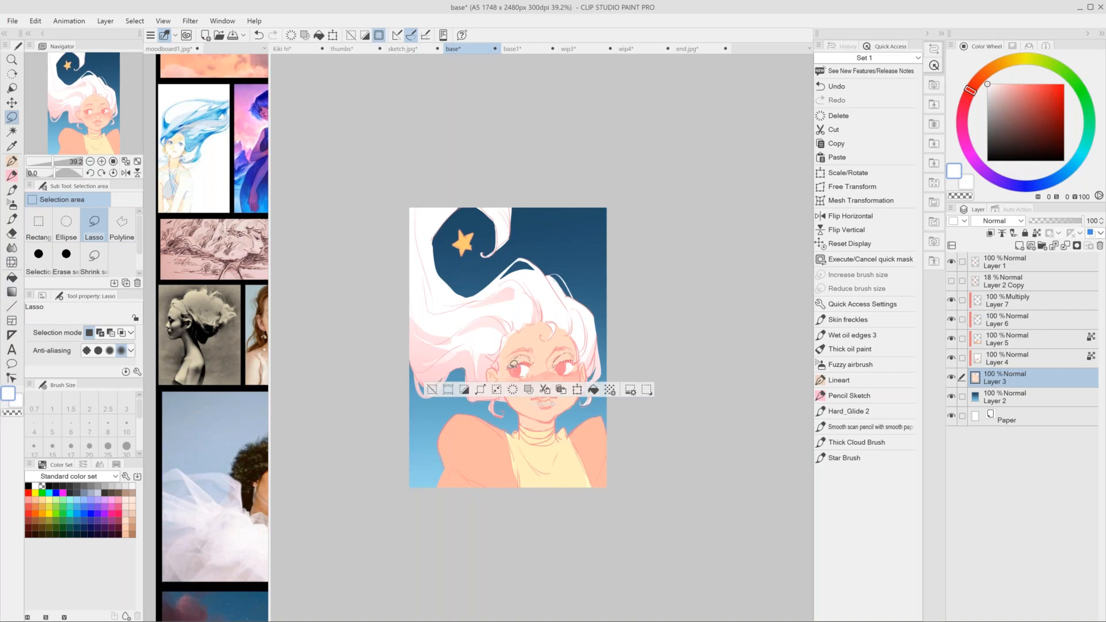
{"action": "key", "text": "g"}
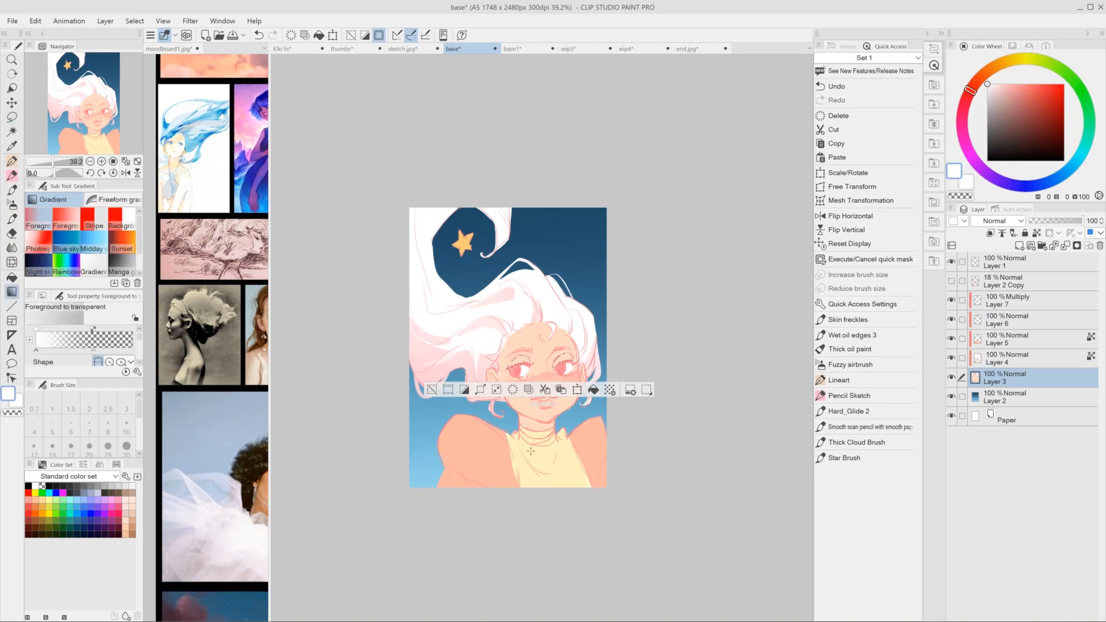
{"action": "left_click", "coordinate": [540, 369], "text": "alt"}
{"action": "left_click_drag", "start_coordinate": [539, 369], "coordinate": [553, 499]}
{"action": "left_click", "coordinate": [567, 455], "text": "alt"}
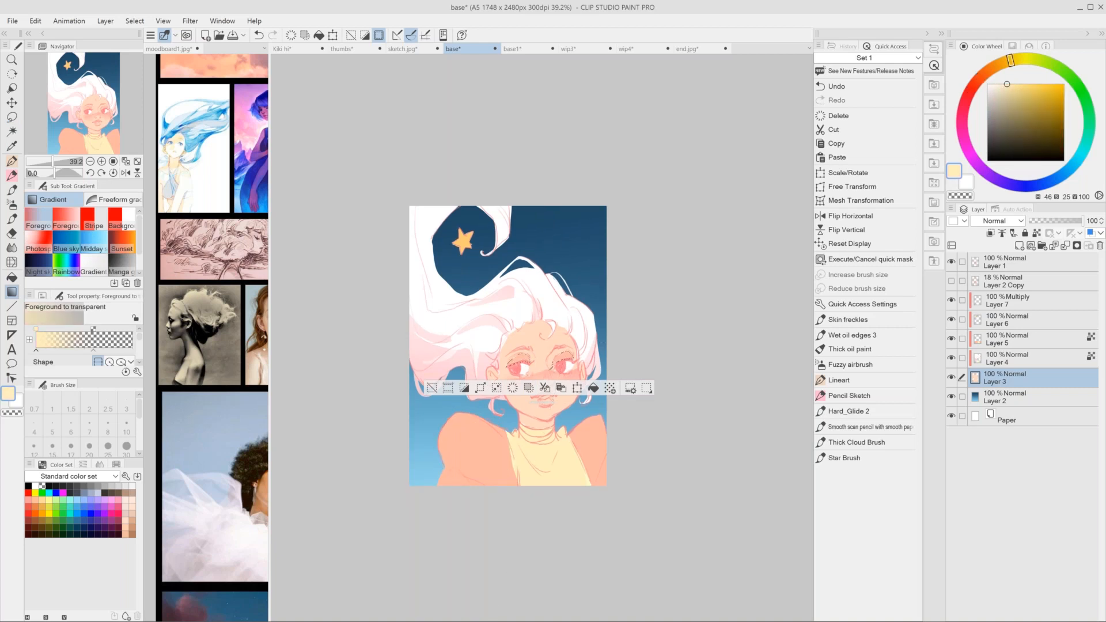
{"action": "key", "text": "ctrl+d"}
{"action": "key", "text": "m"}
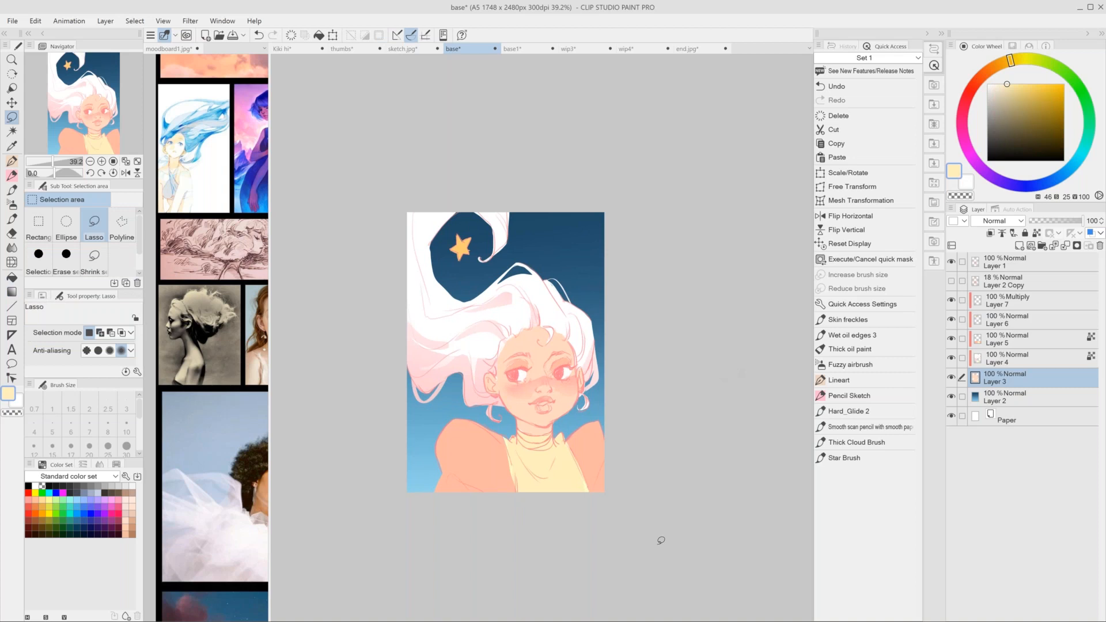
Lasso the lower parts of the orange jacket on Layer 5 and set Hue -7, Saturation 8 and Luminosity -2 for them.
{"action": "left_click_drag", "start_coordinate": [686, 413], "coordinate": [672, 410]}
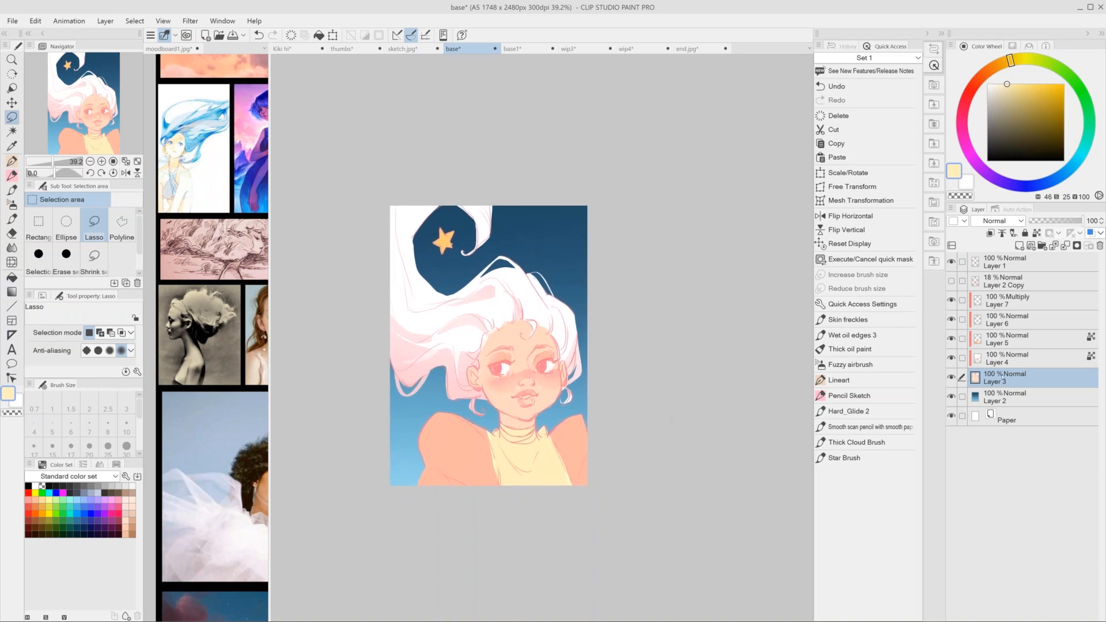
{"action": "left_click", "coordinate": [1012, 335]}
{"action": "mouse_move", "coordinate": [533, 471]}
{"action": "left_mouse_down"}
{"action": "mouse_move", "coordinate": [500, 437]}
{"action": "mouse_move", "coordinate": [493, 473]}
{"action": "mouse_move", "coordinate": [432, 451]}
{"action": "mouse_move", "coordinate": [490, 478]}
{"action": "left_mouse_up"}
{"action": "key", "text": "ctrl+z"}
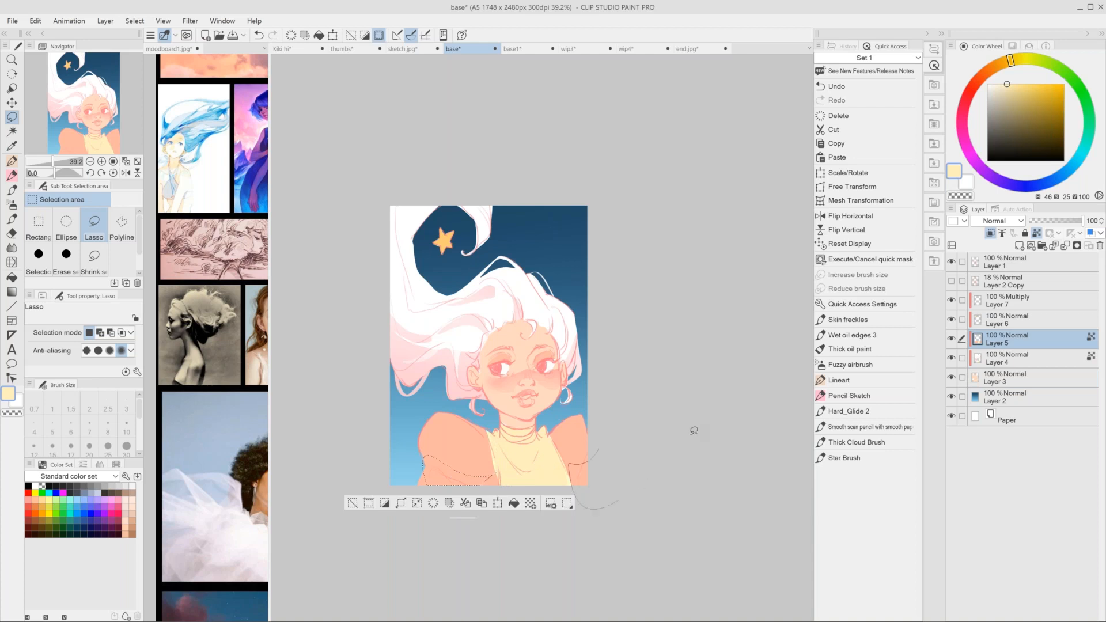
{"action": "left_click_drag", "start_coordinate": [694, 430], "coordinate": [647, 403]}
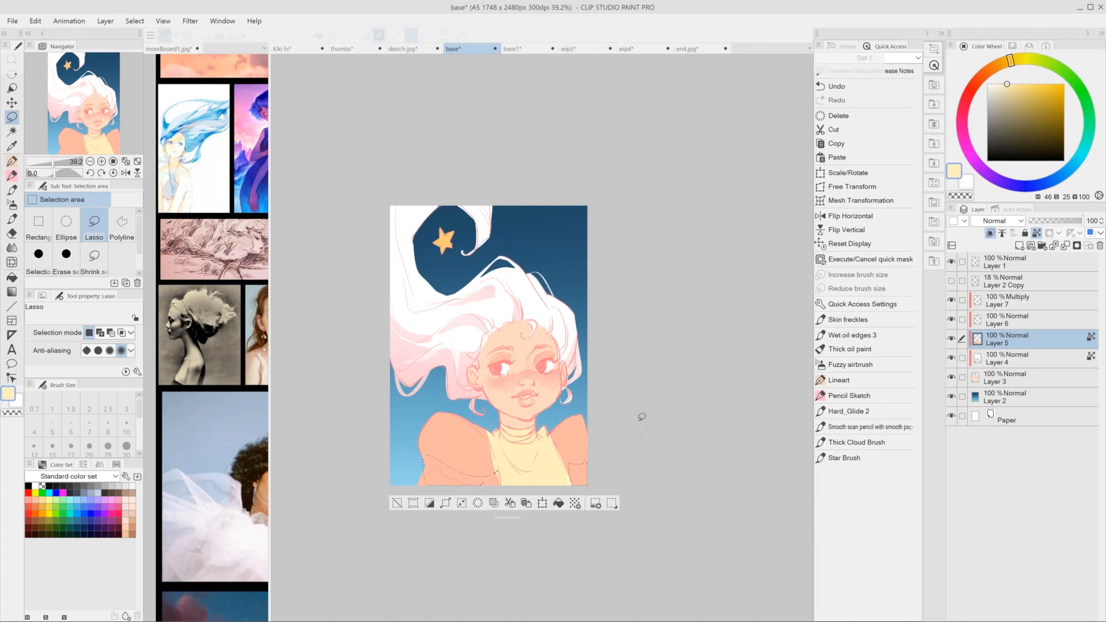
{"action": "key", "text": "ctrl+u"}
{"action": "left_click", "coordinate": [785, 42]}
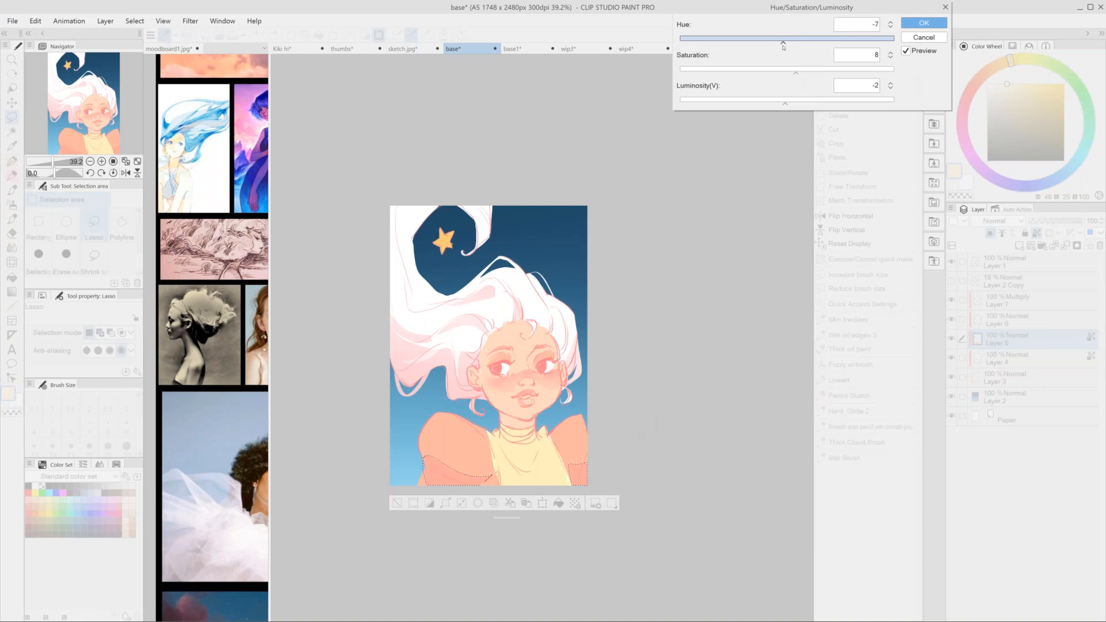
{"action": "key", "text": "Return"}
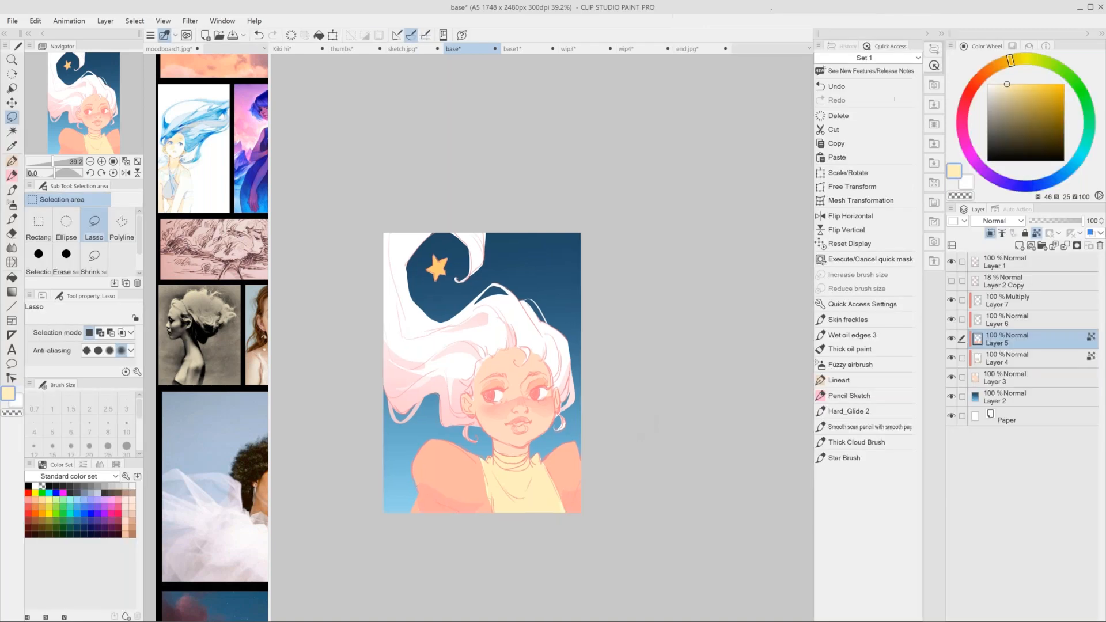
Choose the Thick Cloud Brush with white sampled from the hair, and make skin Layer 3 active for painting.
{"action": "left_click", "coordinate": [1014, 387]}
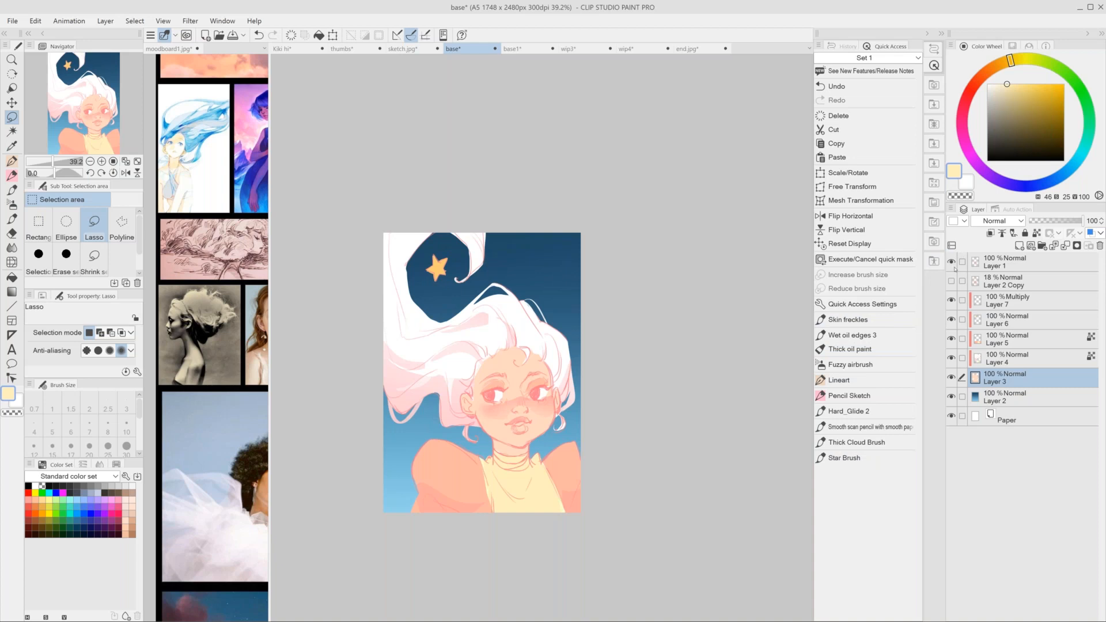
{"action": "left_click", "coordinate": [881, 442]}
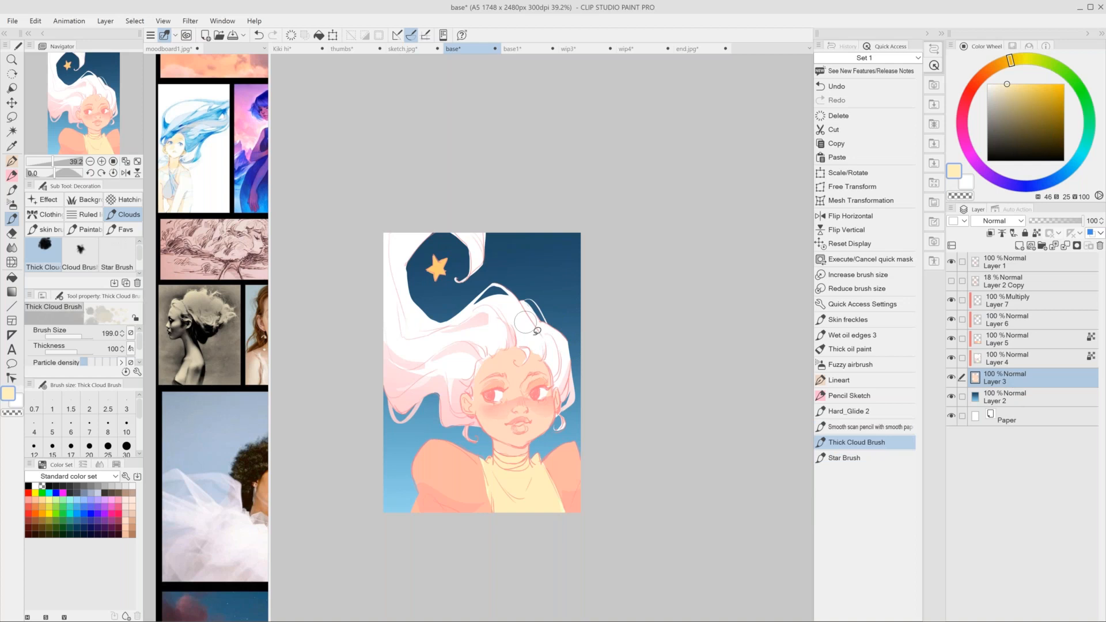
{"action": "key", "text": "m"}
{"action": "left_click", "coordinate": [877, 442]}
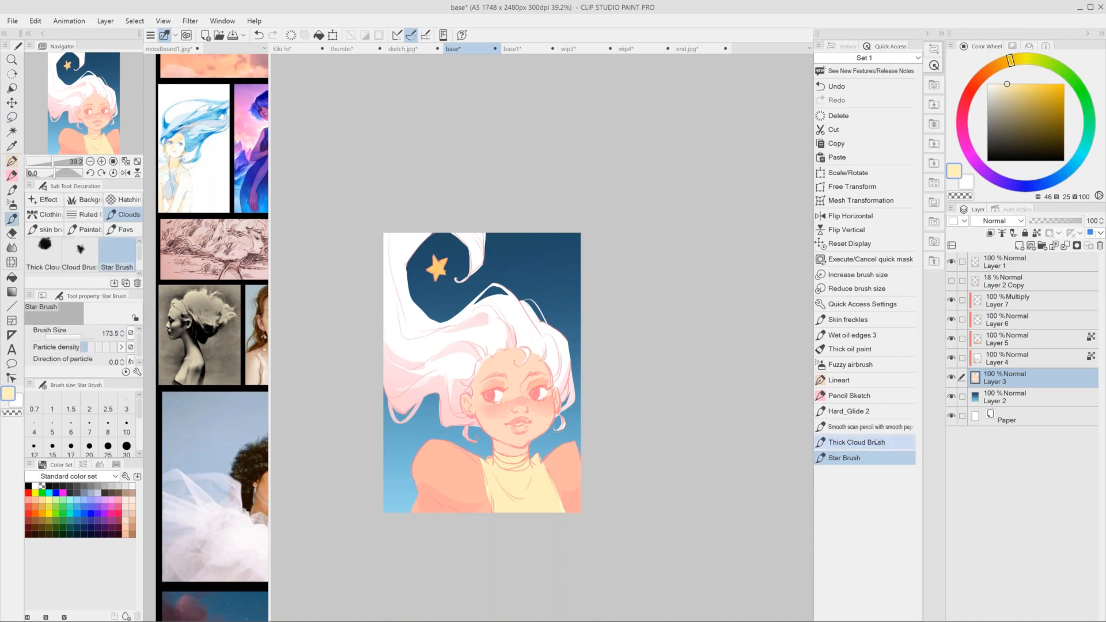
{"action": "left_click", "coordinate": [525, 324], "text": "alt"}
{"action": "left_click", "coordinate": [1003, 359]}
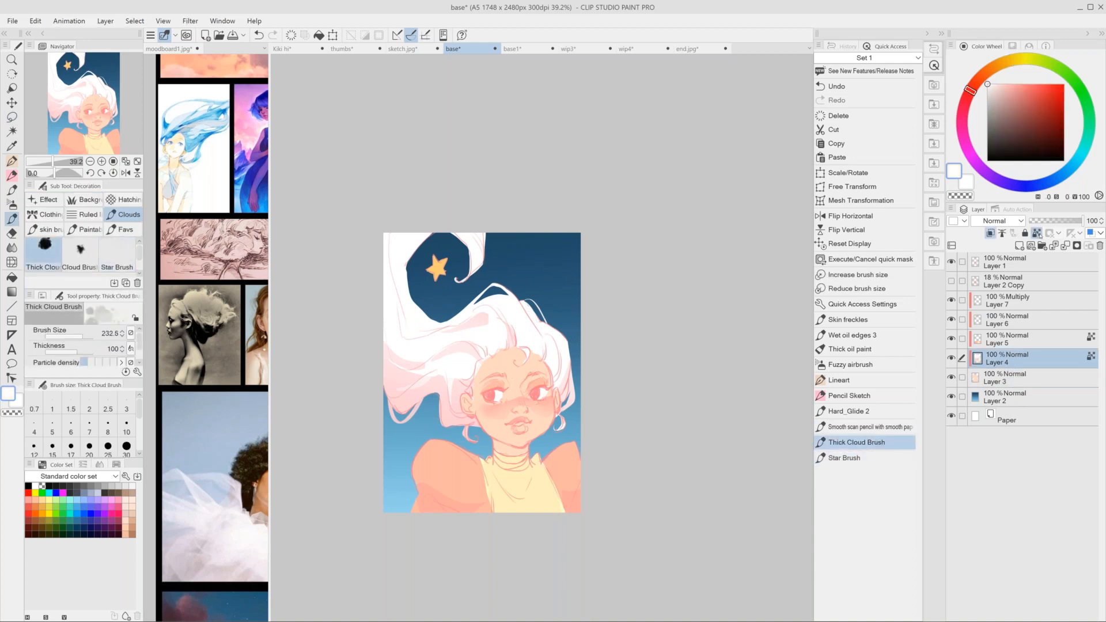
{"action": "left_click", "coordinate": [976, 388]}
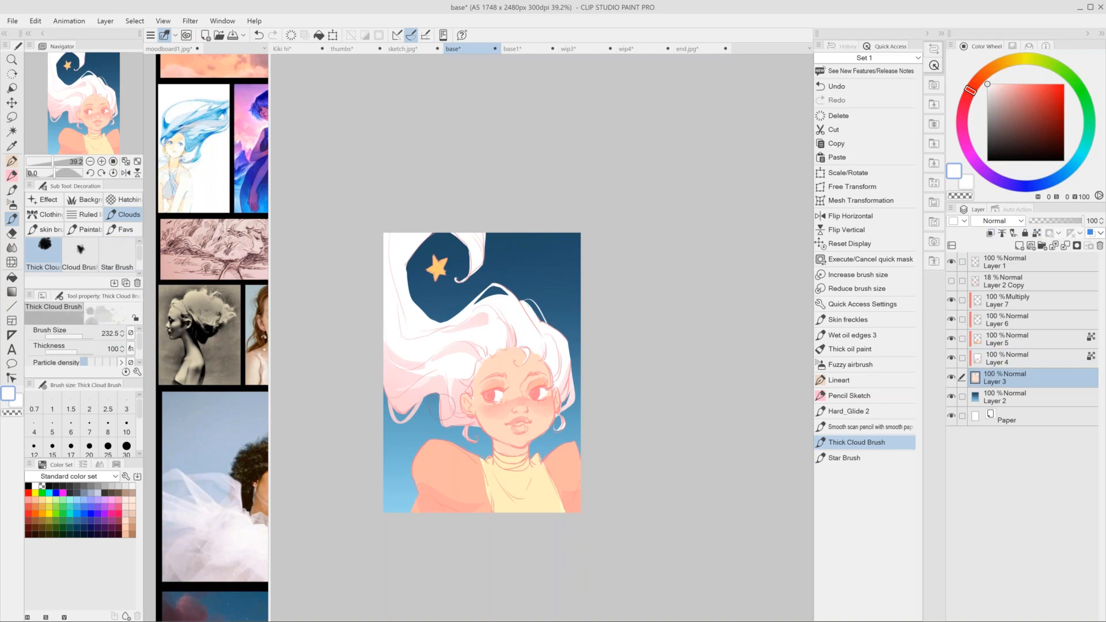
Paint fluffy cloud tufts along the hair edges beside the ear and on the opposite side of the head, using sampled hair colours.
{"action": "left_click", "coordinate": [451, 413], "text": "alt"}
{"action": "left_click", "coordinate": [452, 412]}
{"action": "left_click_drag", "start_coordinate": [451, 412], "coordinate": [410, 395]}
{"action": "left_click", "coordinate": [544, 311], "text": "alt"}
{"action": "left_click", "coordinate": [539, 311]}
{"action": "left_click_drag", "start_coordinate": [538, 311], "coordinate": [582, 272]}
{"action": "key", "text": "ctrl+z"}
{"action": "left_click_drag", "start_coordinate": [551, 343], "coordinate": [573, 353]}
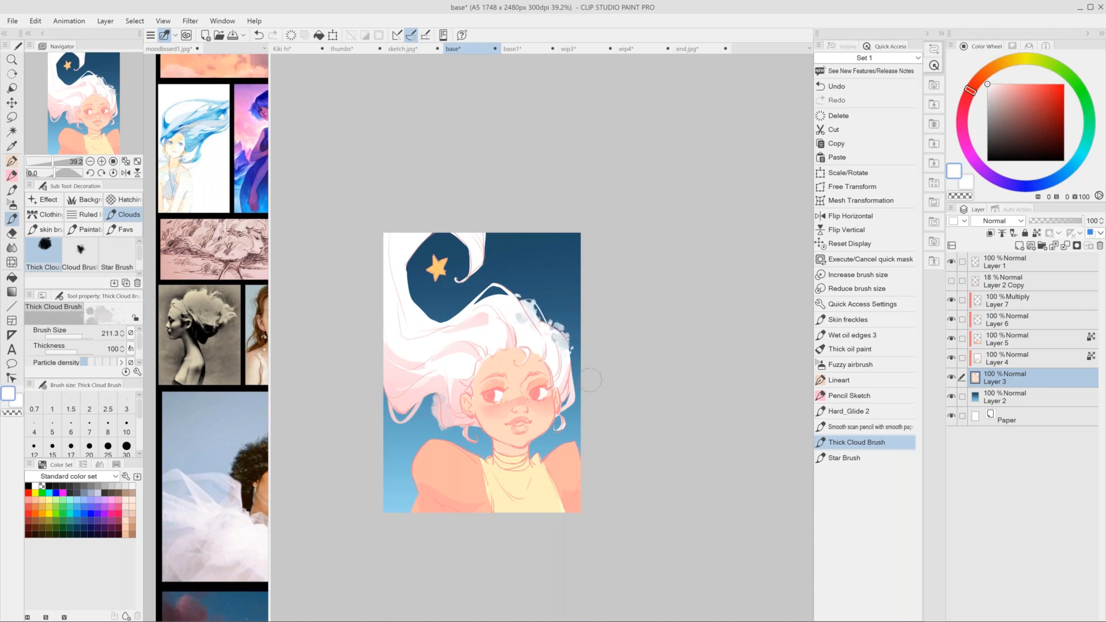
{"action": "key", "text": "ctrl+z"}
Paint white cloud tufts inside the hair curl around the star and along its outer edge, undoing stray strokes.
{"action": "mouse_move", "coordinate": [408, 281]}
{"action": "left_mouse_down"}
{"action": "mouse_move", "coordinate": [410, 308]}
{"action": "mouse_move", "coordinate": [443, 323]}
{"action": "mouse_move", "coordinate": [406, 276]}
{"action": "left_mouse_up"}
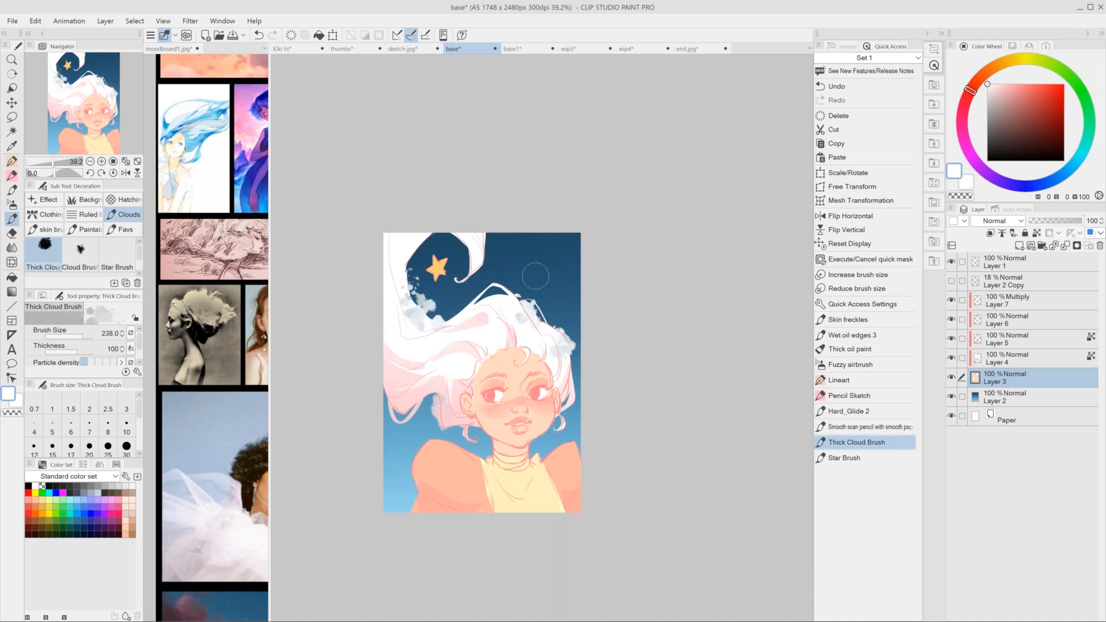
{"action": "key", "text": "ctrl+z"}
{"action": "left_click_drag", "start_coordinate": [491, 260], "coordinate": [482, 263]}
{"action": "key", "text": "ctrl+z"}
{"action": "left_click", "coordinate": [435, 423]}
{"action": "key", "text": "]"}
{"action": "scroll", "coordinate": [425, 365], "scroll_direction": "up", "scroll_amount": 3}
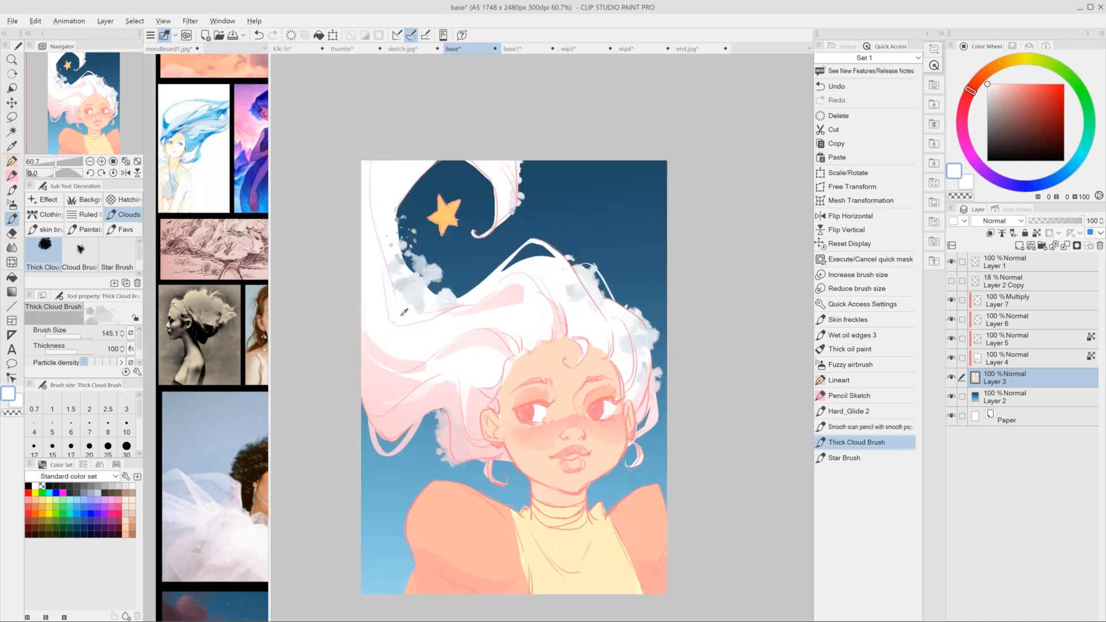
Sample the near-white hair colour and build up cloud tufts at the base of the curl and on its outer edge.
{"action": "left_click", "coordinate": [404, 311], "text": "alt"}
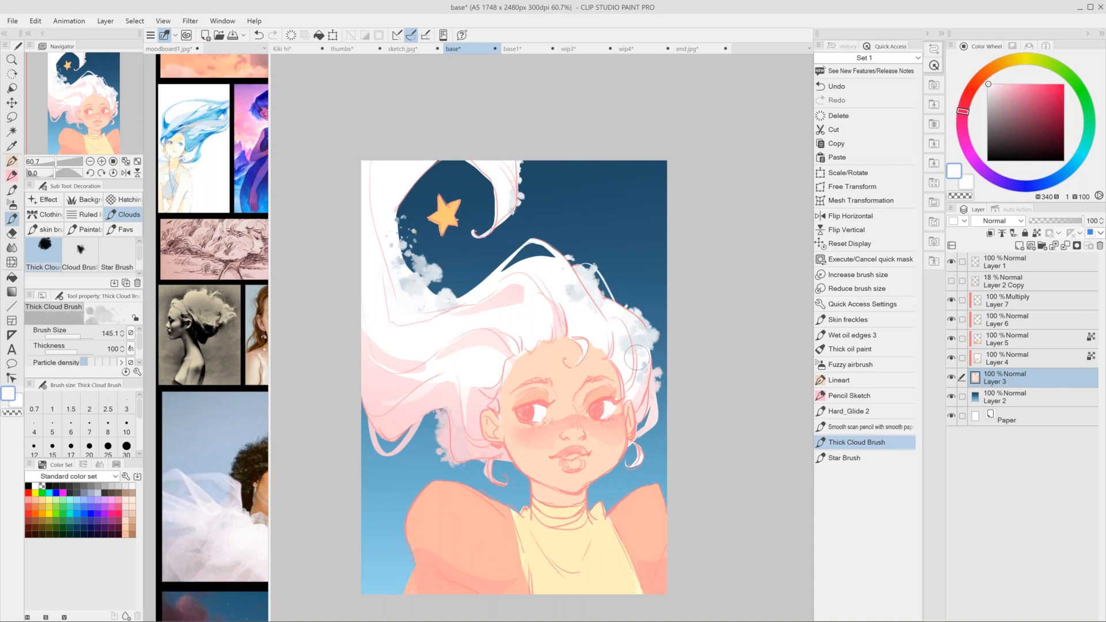
{"action": "left_click_drag", "start_coordinate": [415, 291], "coordinate": [496, 282]}
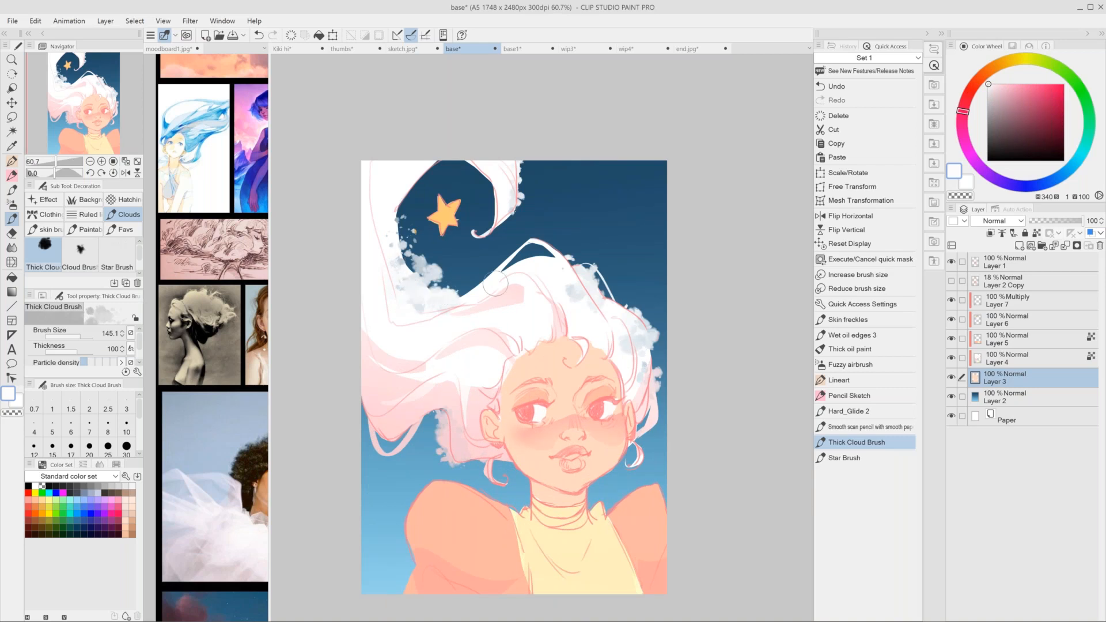
{"action": "key", "text": "ctrl+z"}
{"action": "key", "text": "ctrl+z"}
{"action": "left_click_drag", "start_coordinate": [523, 163], "coordinate": [519, 207]}
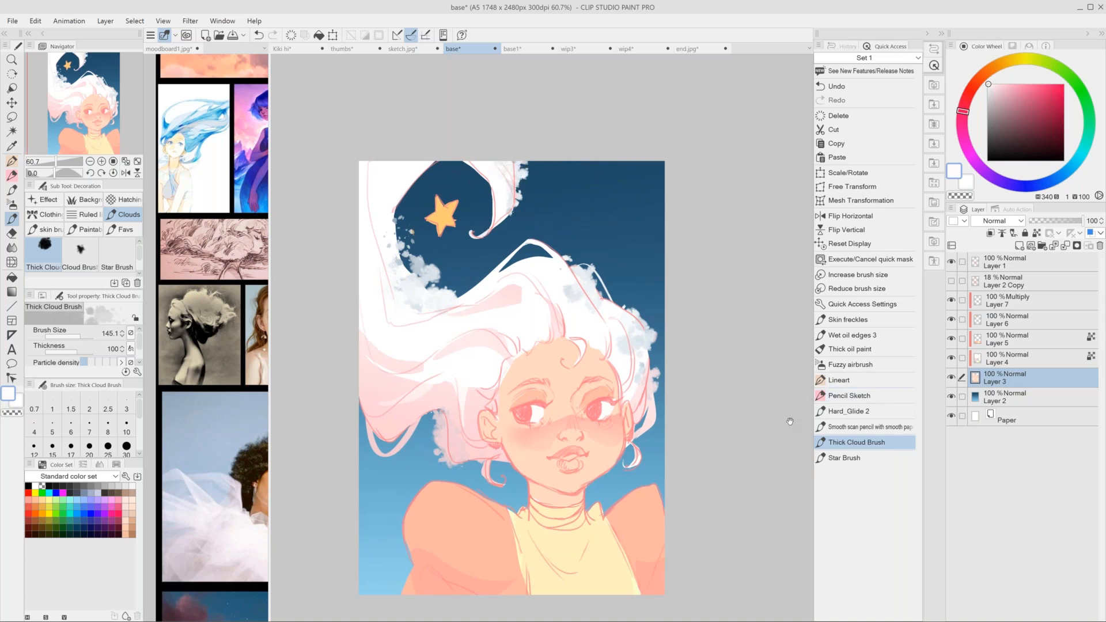
{"action": "left_click_drag", "start_coordinate": [790, 421], "coordinate": [787, 418]}
Switch to the Wet oil edges 3 brush, sample white from the hair, and try a stroke along the hair's outer edge.
{"action": "left_click", "coordinate": [853, 336]}
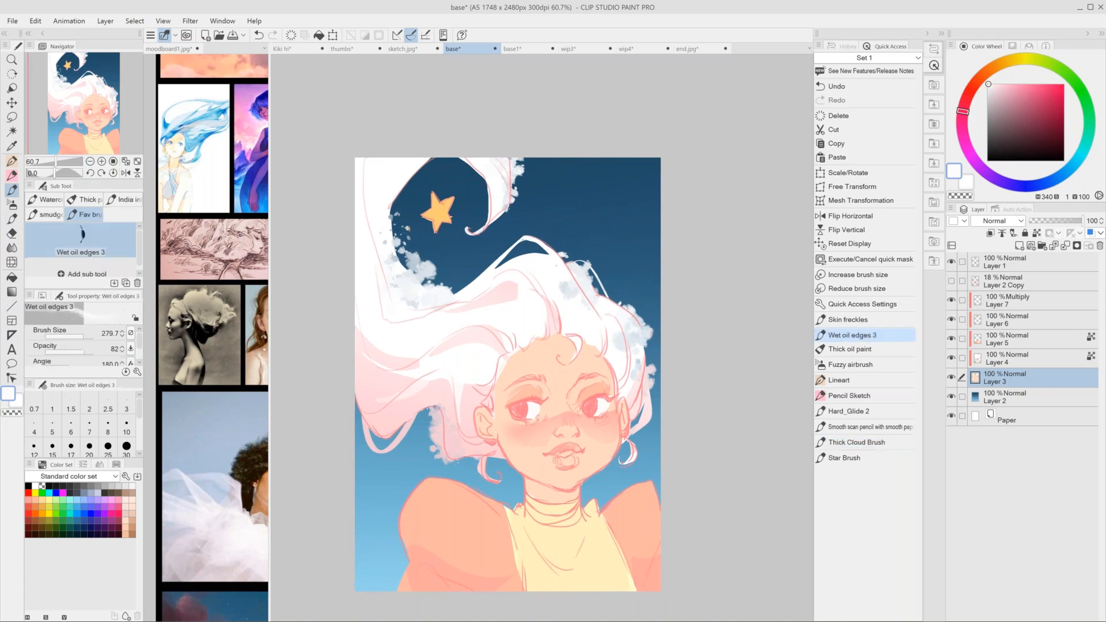
{"action": "left_click_drag", "start_coordinate": [657, 306], "coordinate": [663, 323]}
{"action": "left_click", "coordinate": [645, 323]}
{"action": "key", "text": "ctrl+z"}
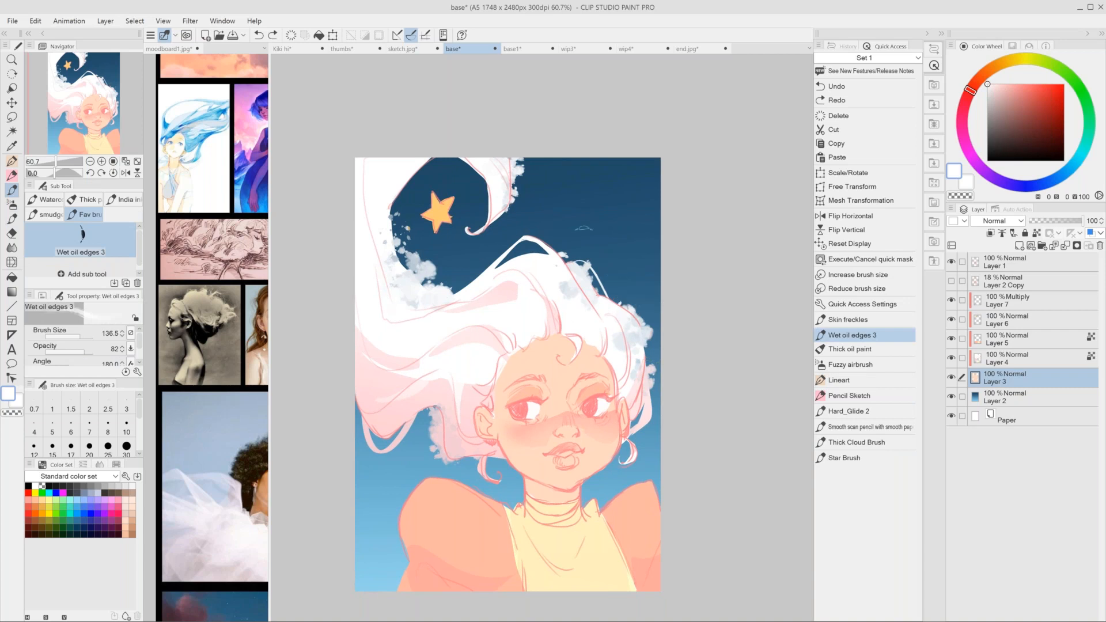
{"action": "left_click_drag", "start_coordinate": [471, 351], "coordinate": [469, 340]}
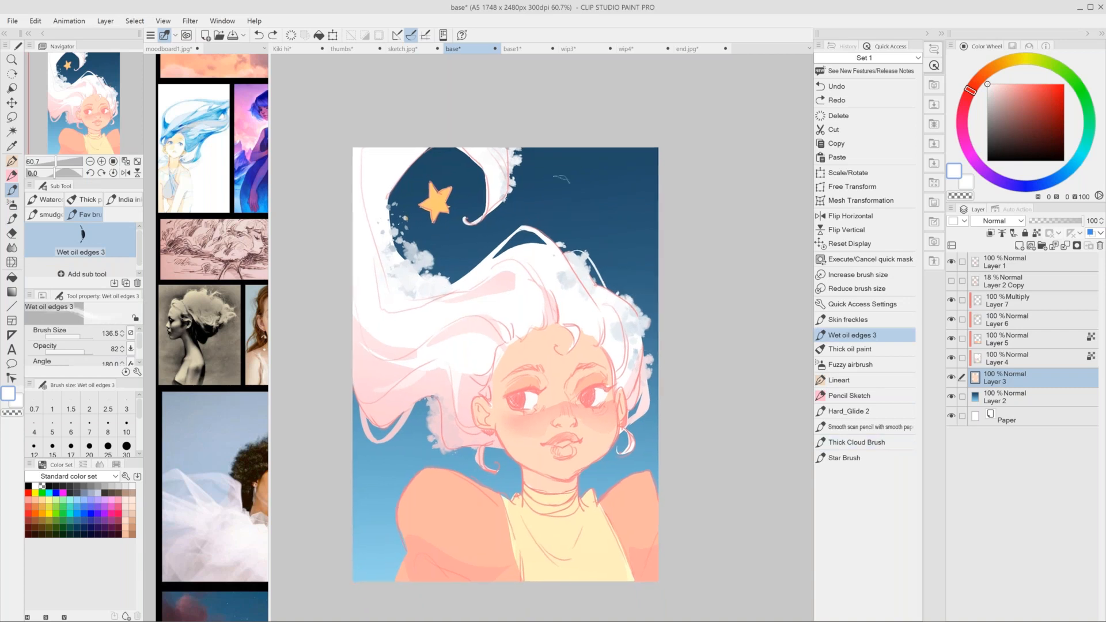
Try white test strokes across the night sky beside the hair with the Wet oil edges 3 brush, and undo them.
{"action": "mouse_move", "coordinate": [569, 163]}
{"action": "left_mouse_down"}
{"action": "mouse_move", "coordinate": [569, 198]}
{"action": "mouse_move", "coordinate": [627, 242]}
{"action": "left_mouse_up"}
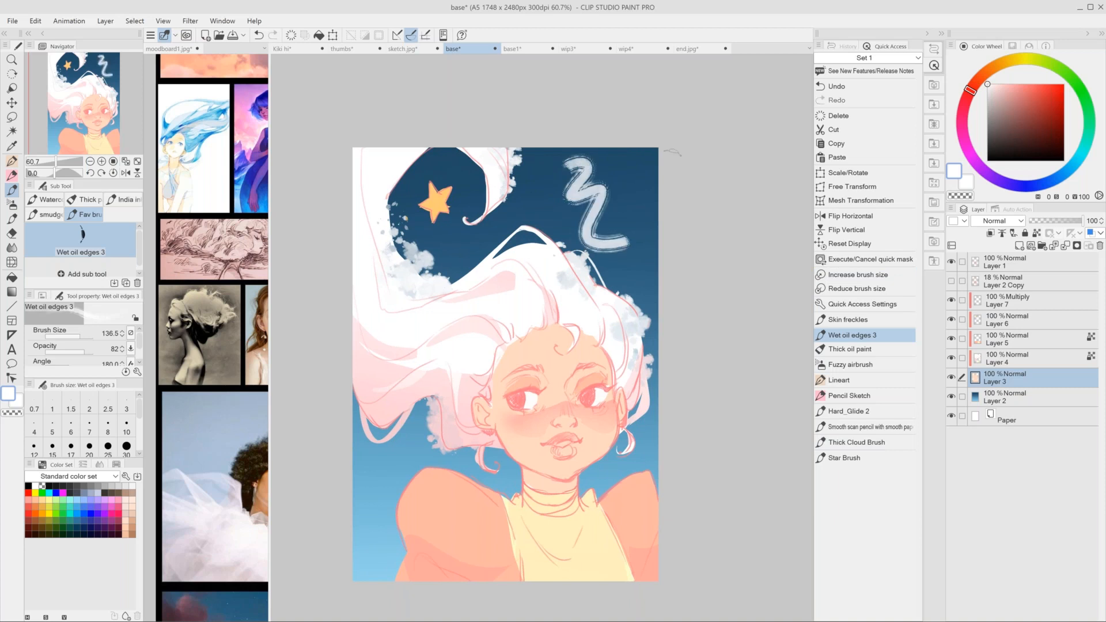
{"action": "scroll", "coordinate": [608, 267], "scroll_direction": "up", "scroll_amount": 1}
{"action": "key", "text": "ctrl+alt+0"}
{"action": "key", "text": "ctrl+z"}
{"action": "left_click_drag", "start_coordinate": [571, 213], "coordinate": [672, 423]}
{"action": "key", "text": "ctrl+z"}
{"action": "scroll", "coordinate": [594, 301], "scroll_direction": "down", "scroll_amount": 5}
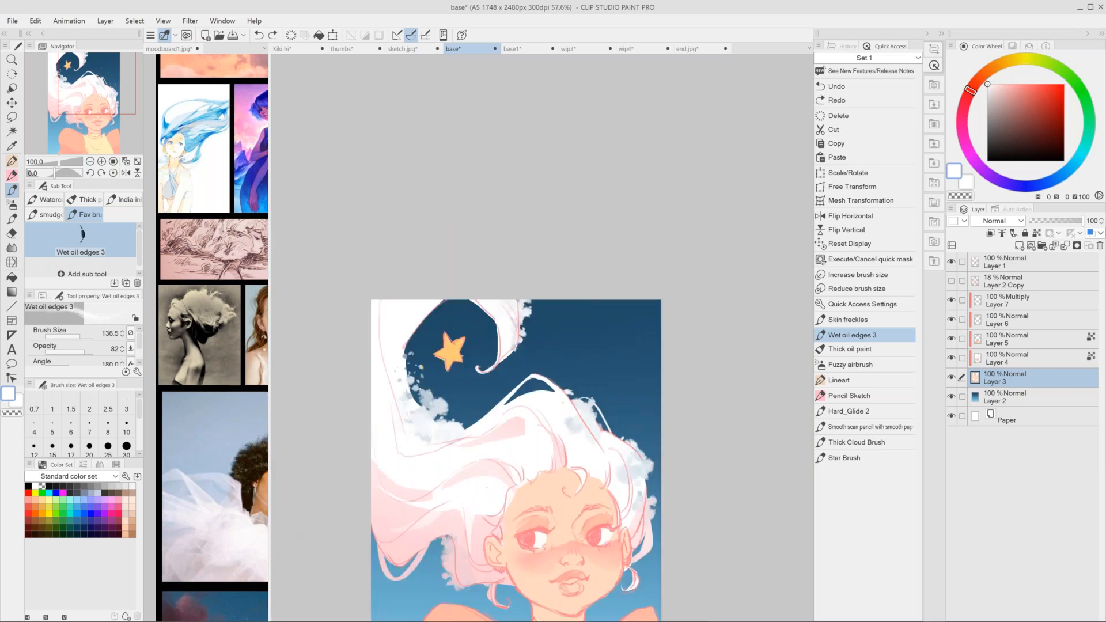
Paint soft, cloudy edges along the hair's outline on Layer 3, using white and pale pink sampled from the hair.
{"action": "left_click_drag", "start_coordinate": [599, 377], "coordinate": [675, 432]}
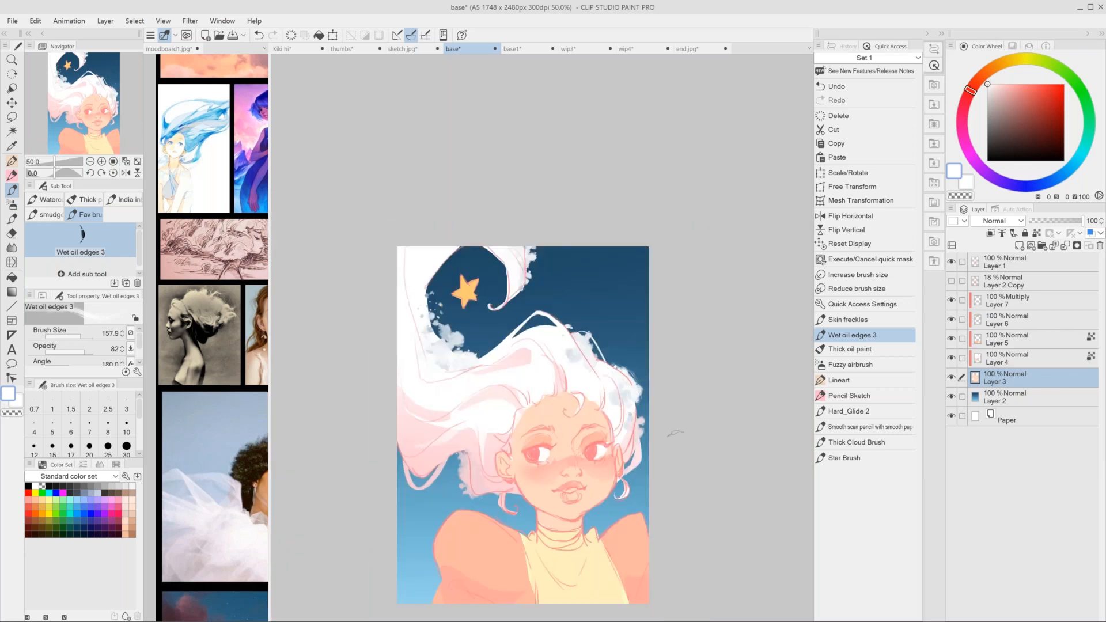
{"action": "left_click", "coordinate": [490, 487], "text": "alt"}
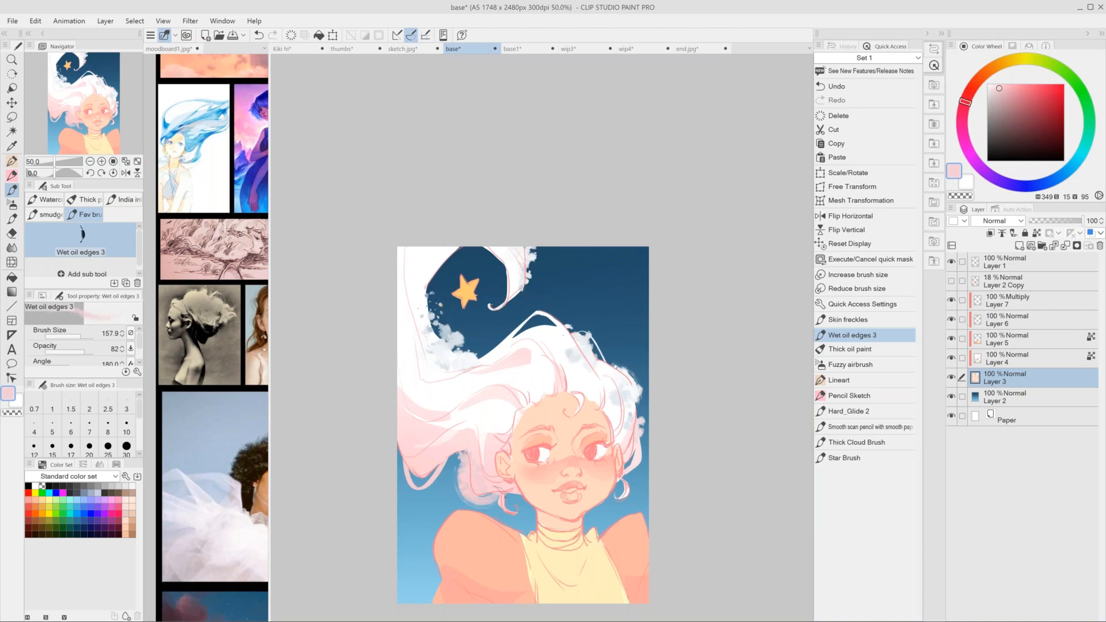
{"action": "left_click", "coordinate": [528, 323], "text": "alt"}
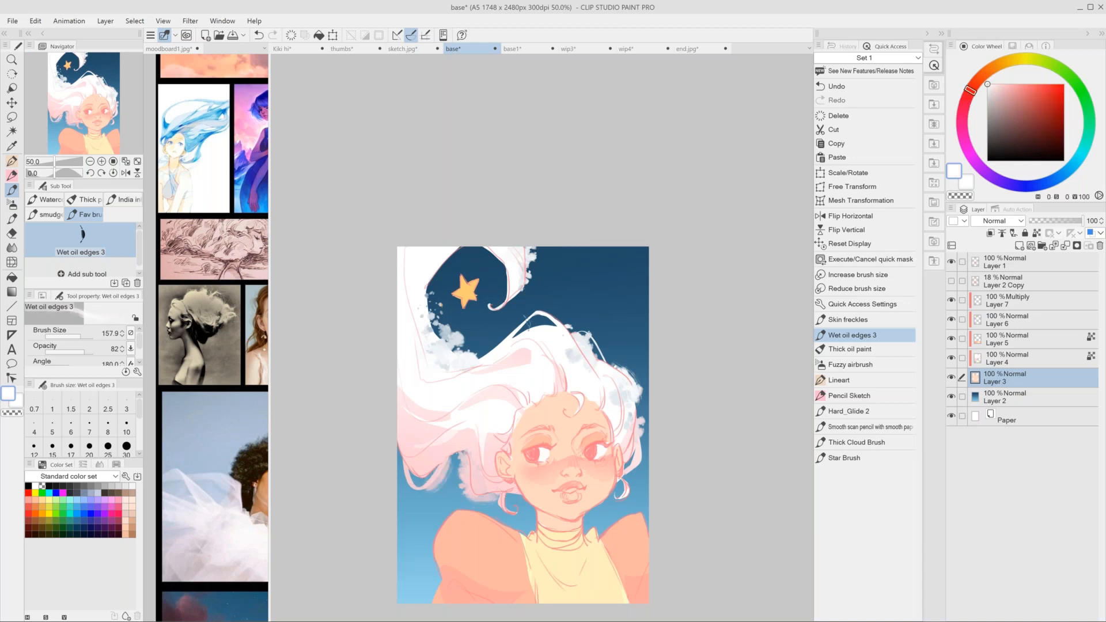
{"action": "left_click_drag", "start_coordinate": [527, 322], "coordinate": [484, 353]}
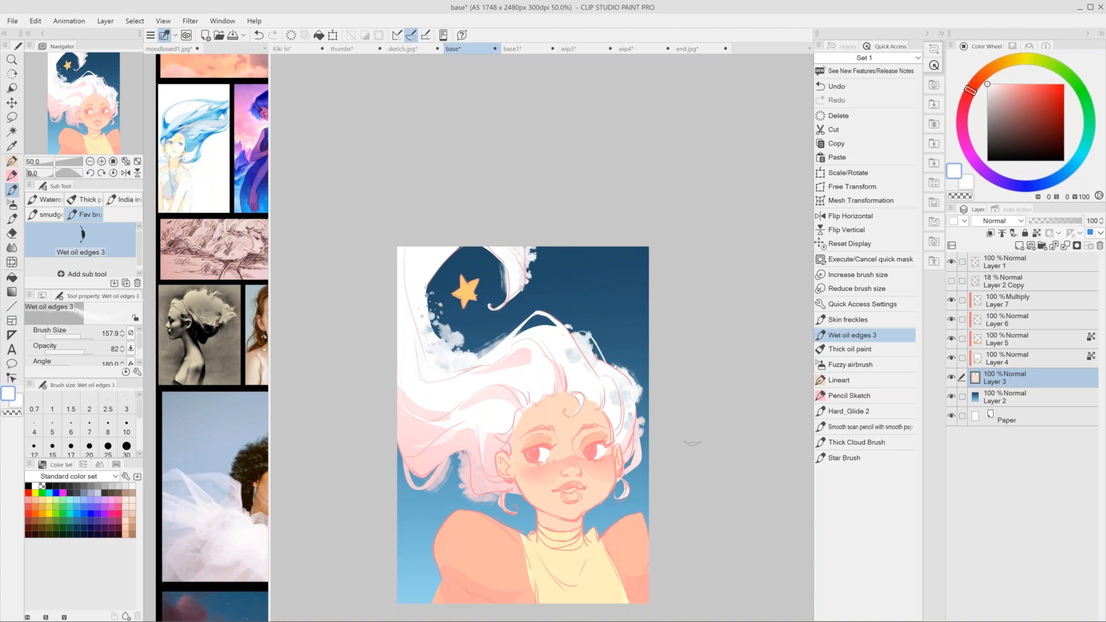
{"action": "scroll", "coordinate": [692, 442], "scroll_direction": "up", "scroll_amount": 1}
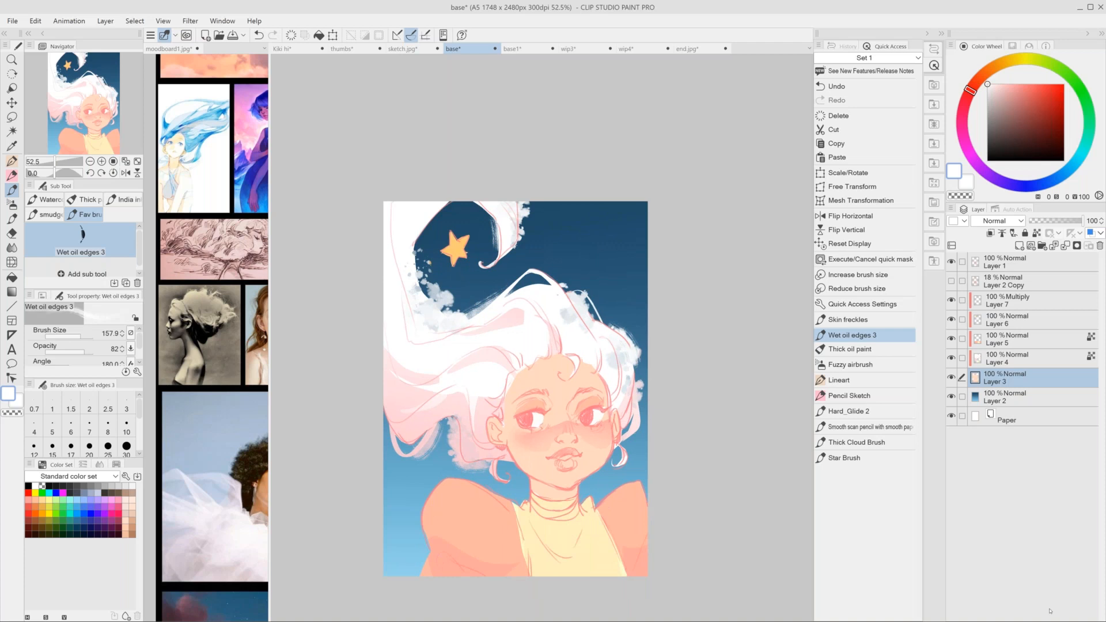
Switch to the base1 document.
{"action": "left_click", "coordinate": [522, 48]}
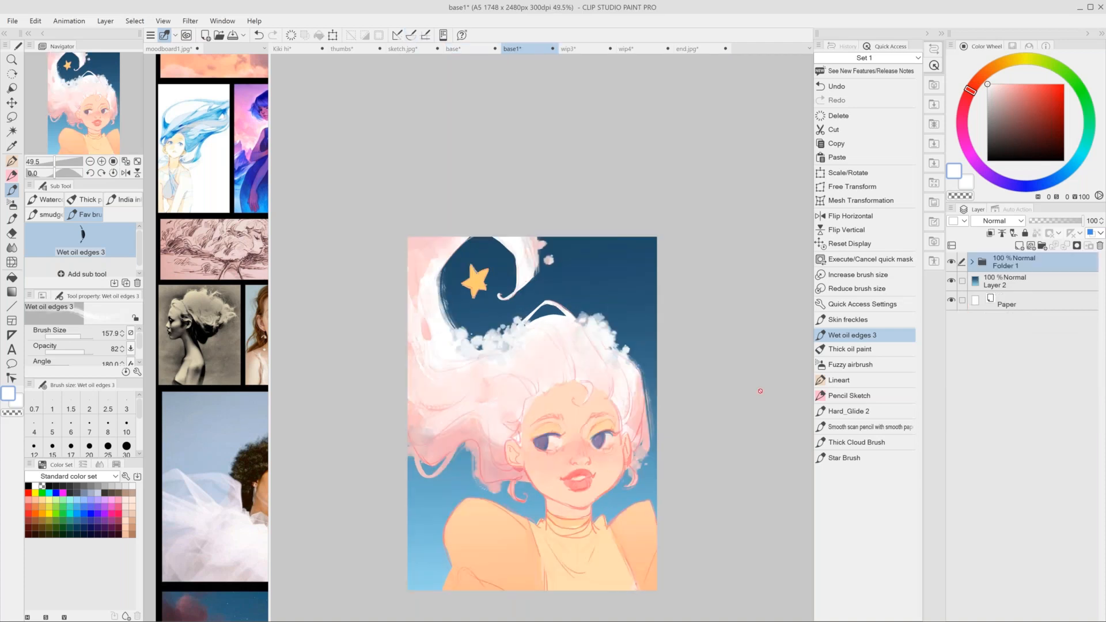
{"action": "scroll", "coordinate": [760, 391], "scroll_direction": "down", "scroll_amount": 4}
{"action": "scroll", "coordinate": [760, 391], "scroll_direction": "right", "scroll_amount": 2}
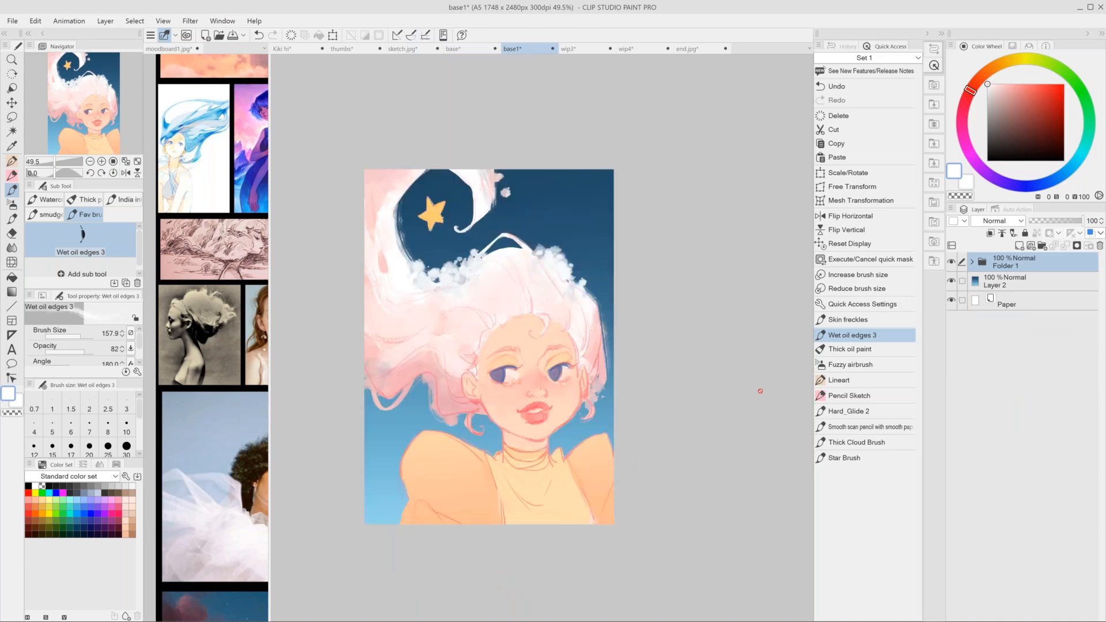
{"action": "scroll", "coordinate": [761, 391], "scroll_direction": "down", "scroll_amount": 1}
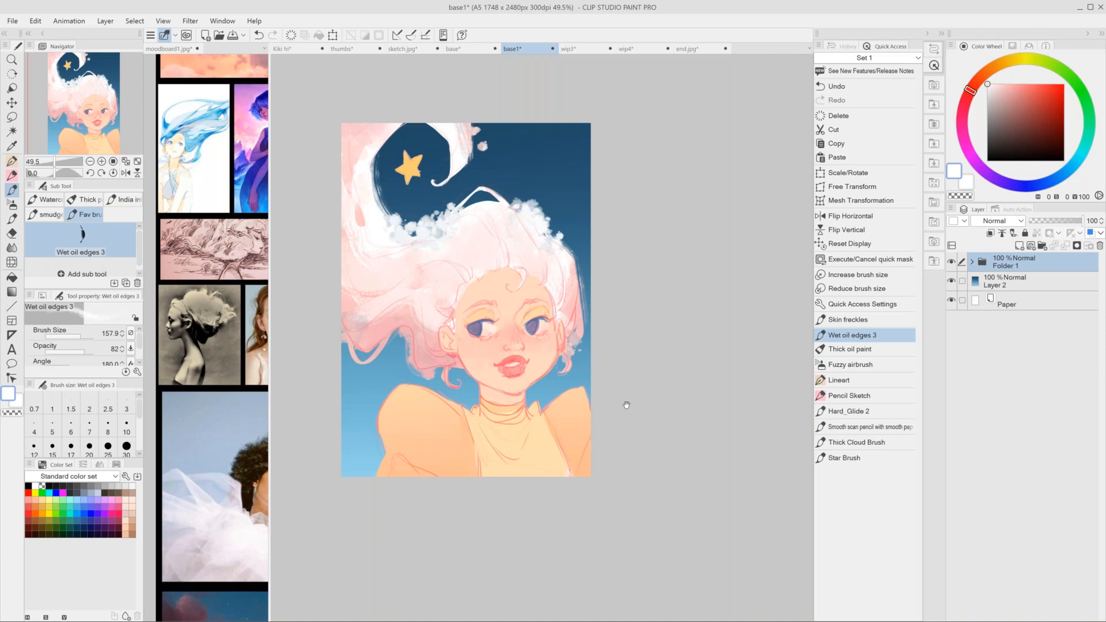
{"action": "left_click_drag", "start_coordinate": [624, 403], "coordinate": [634, 412]}
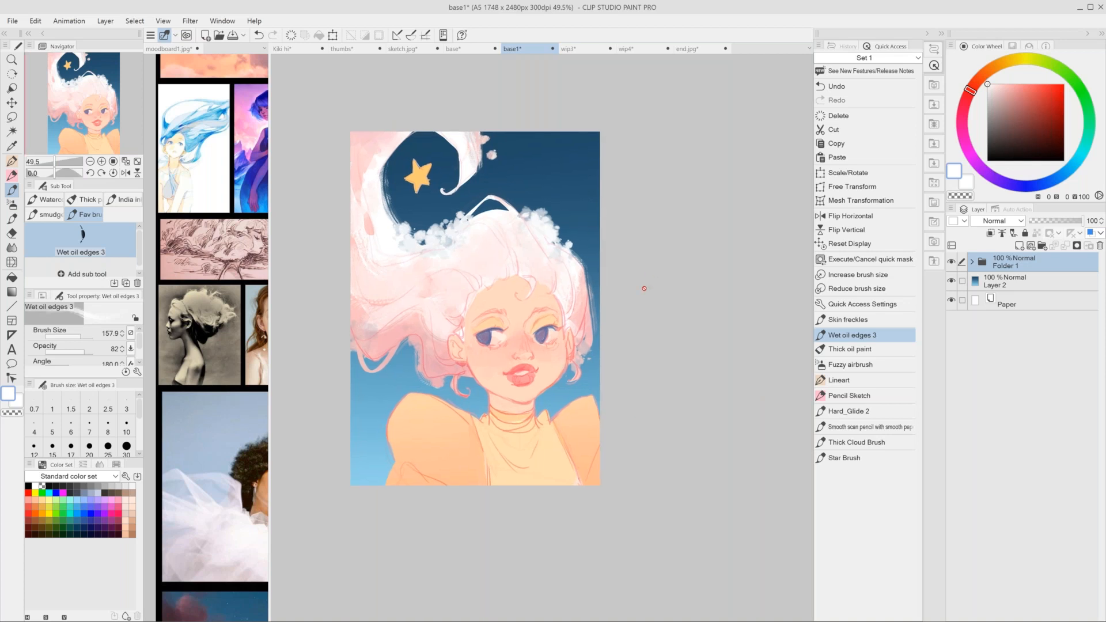
Add a new layer, lasso the sky opening around the star inside the hair curl, and blur the selection border by 200 px.
{"action": "key", "text": "m"}
{"action": "left_click_drag", "start_coordinate": [644, 288], "coordinate": [684, 328]}
{"action": "left_click", "coordinate": [1020, 245]}
{"action": "mouse_move", "coordinate": [475, 196]}
{"action": "left_mouse_down"}
{"action": "mouse_move", "coordinate": [473, 228]}
{"action": "mouse_move", "coordinate": [475, 202]}
{"action": "mouse_move", "coordinate": [426, 259]}
{"action": "mouse_move", "coordinate": [476, 239]}
{"action": "left_mouse_up"}
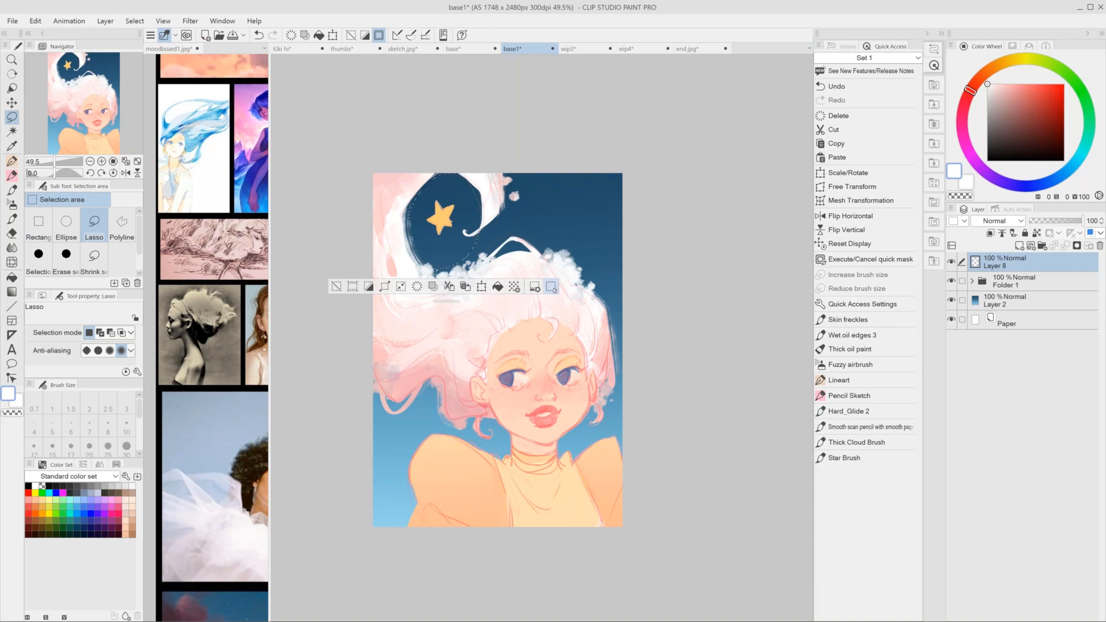
{"action": "left_click", "coordinate": [552, 287]}
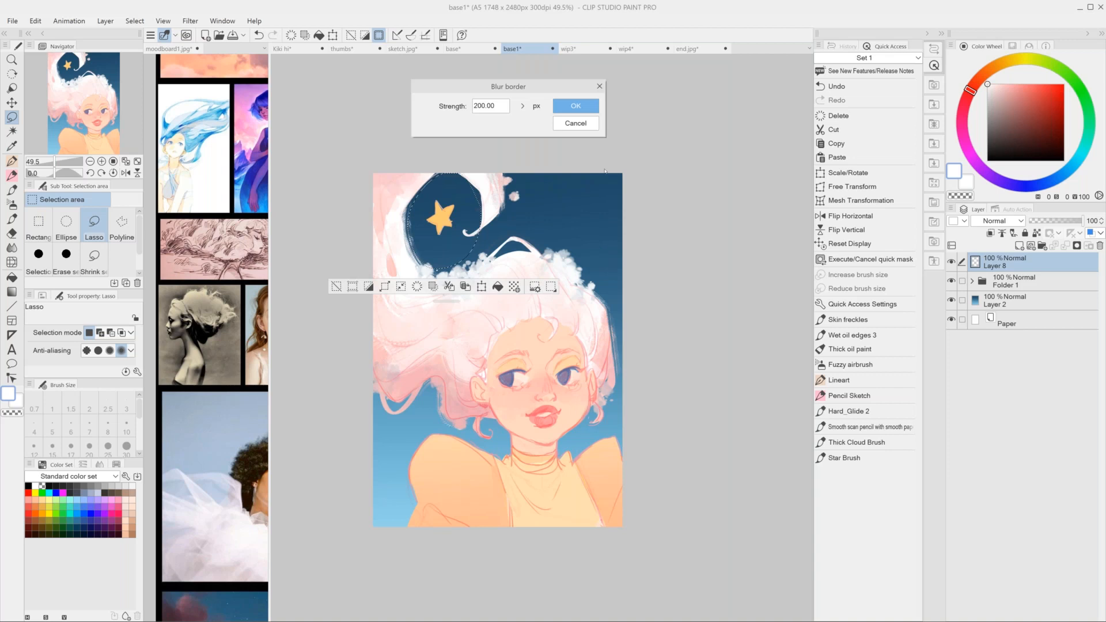
{"action": "double_click", "coordinate": [483, 106]}
{"action": "left_click", "coordinate": [482, 106]}
{"action": "left_click", "coordinate": [575, 107]}
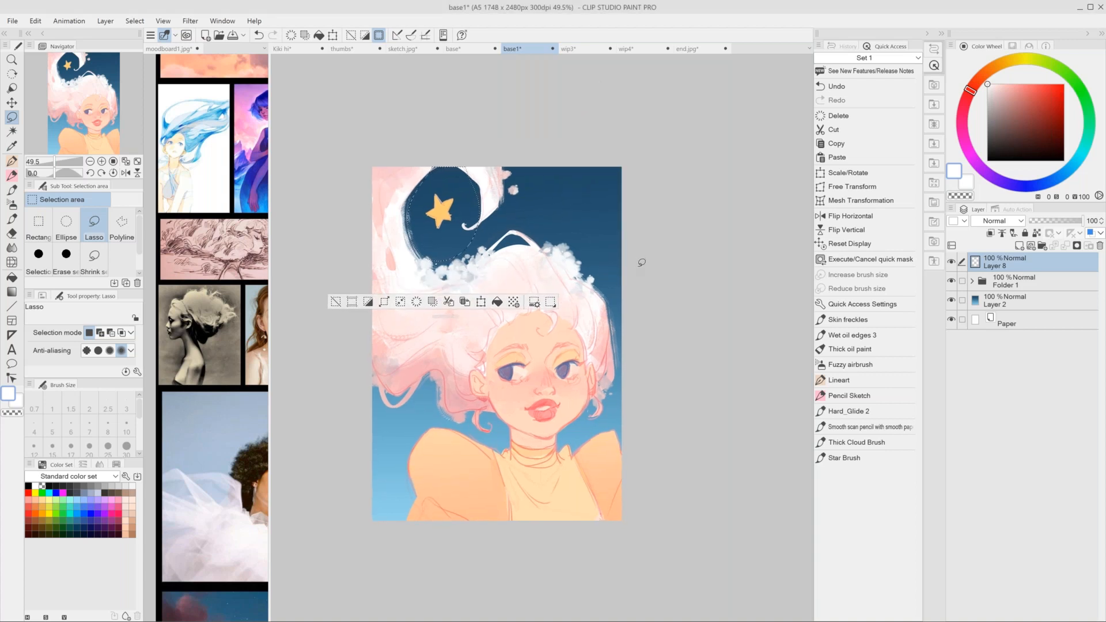
Fill the selection around the star with a pale yellow foreground-to-transparent gradient, and deselect.
{"action": "key", "text": "g"}
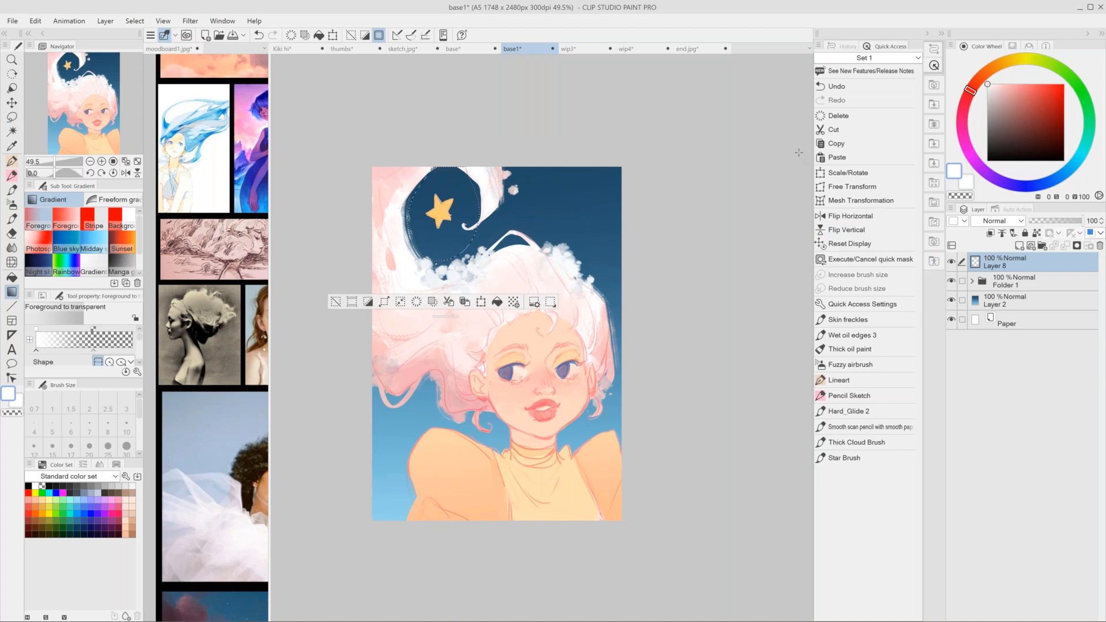
{"action": "left_click", "coordinate": [1011, 93]}
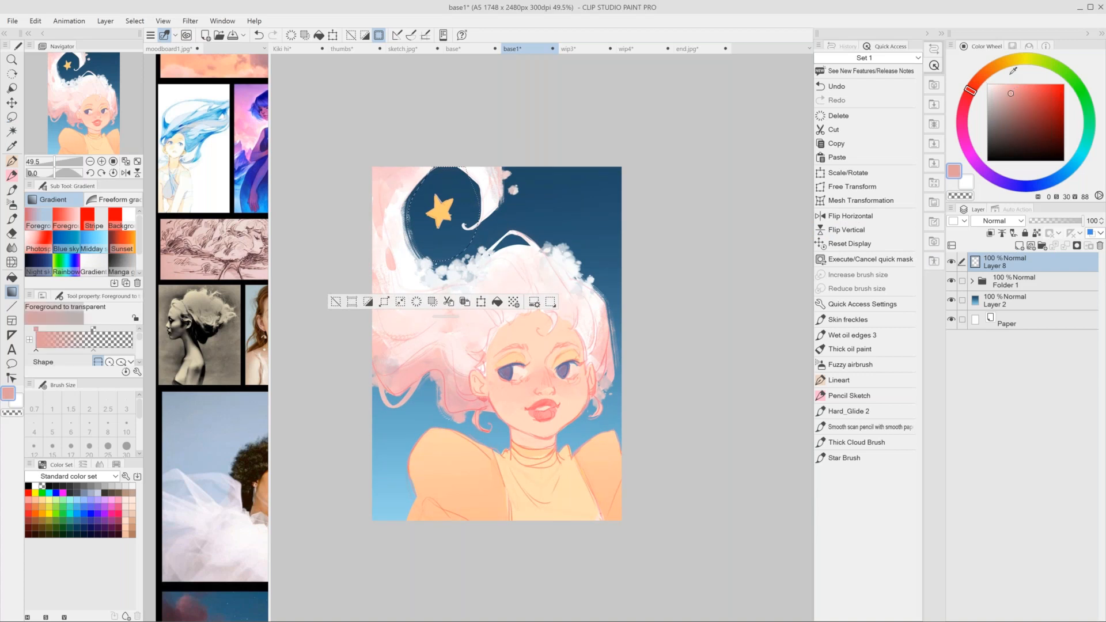
{"action": "left_click", "coordinate": [1022, 58]}
{"action": "mouse_move", "coordinate": [460, 228]}
{"action": "left_mouse_down"}
{"action": "mouse_move", "coordinate": [771, 420]}
{"action": "mouse_move", "coordinate": [769, 433]}
{"action": "left_mouse_up"}
{"action": "key", "text": "ctrl+z"}
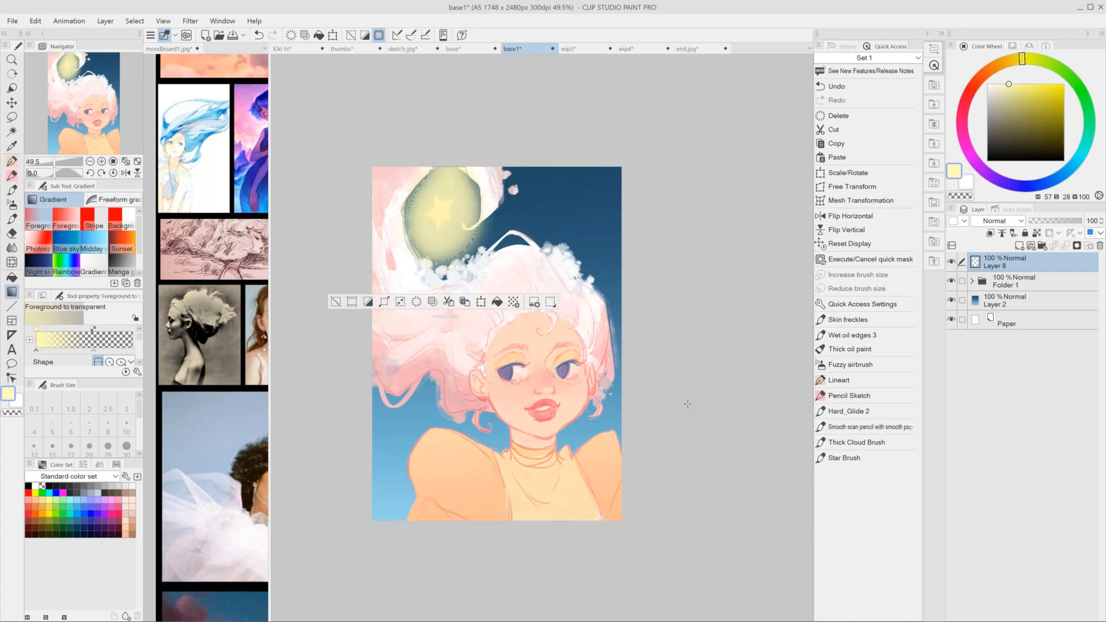
{"action": "key", "text": "ctrl+z"}
{"action": "key", "text": "ctrl+y"}
{"action": "key", "text": "m"}
{"action": "key", "text": "ctrl+d"}
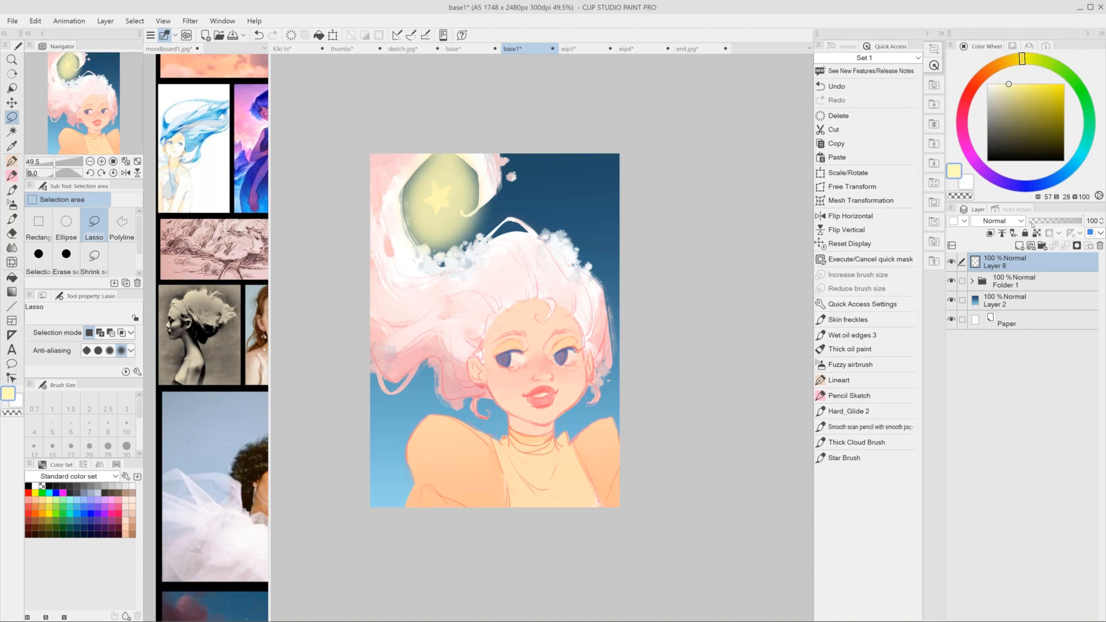
Try the Overlay, Glow dodge, Normal and Soft light blending modes on the yellow glow layer.
{"action": "left_click", "coordinate": [1014, 222]}
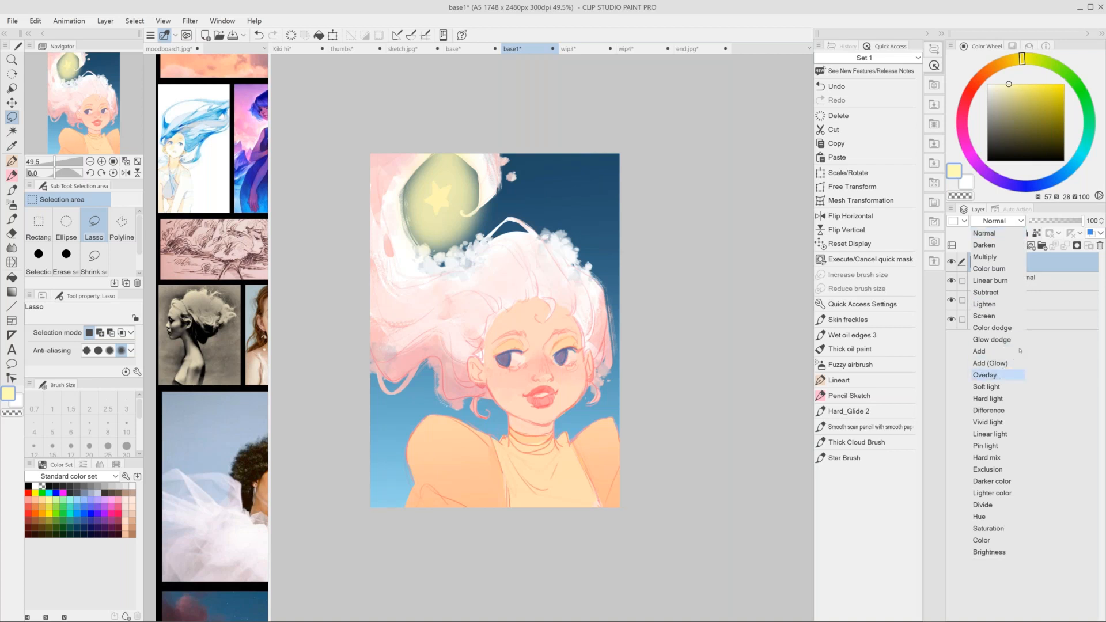
{"action": "left_click", "coordinate": [1014, 376]}
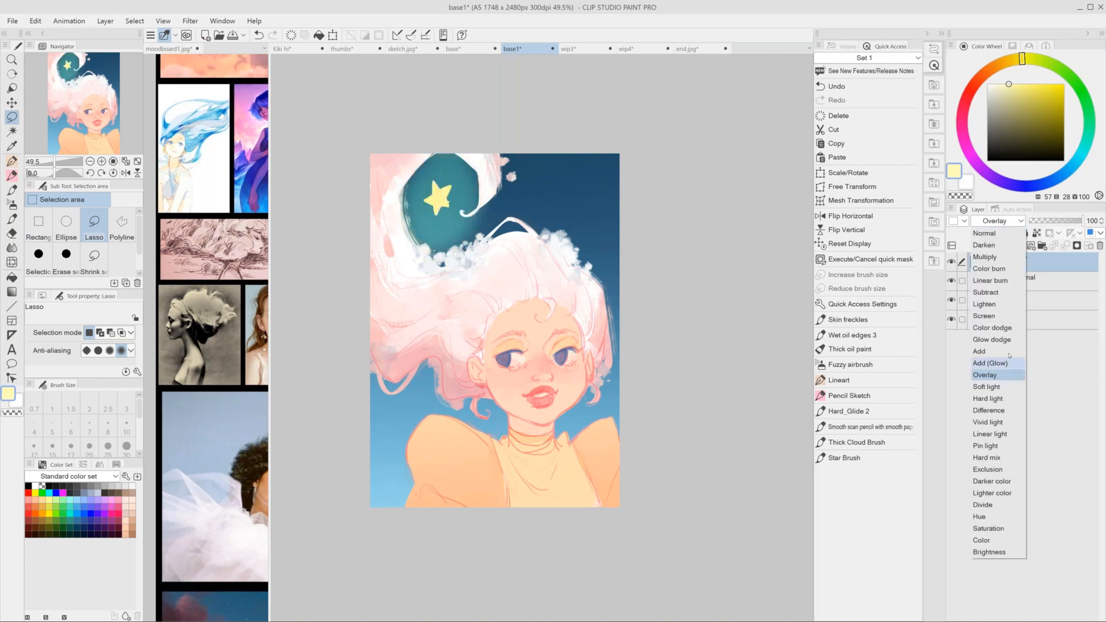
{"action": "left_click", "coordinate": [1032, 306]}
{"action": "left_click", "coordinate": [997, 220]}
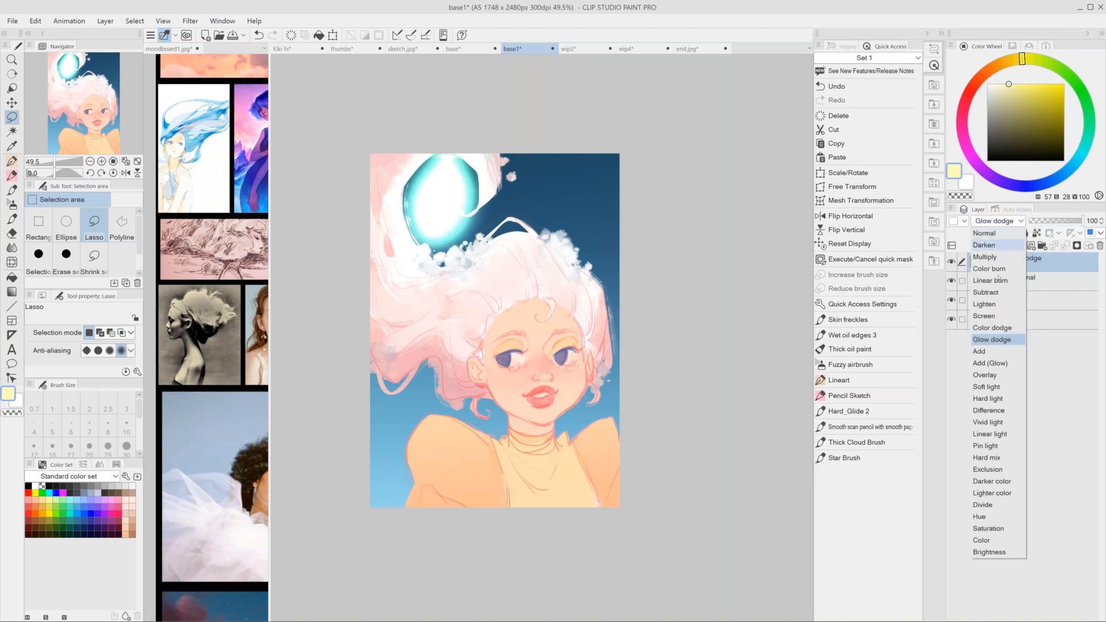
{"action": "left_click", "coordinate": [1000, 233]}
{"action": "left_click", "coordinate": [996, 221]}
{"action": "left_click", "coordinate": [997, 311]}
{"action": "left_click", "coordinate": [1008, 220]}
{"action": "left_click", "coordinate": [1000, 375]}
{"action": "left_click", "coordinate": [1007, 221]}
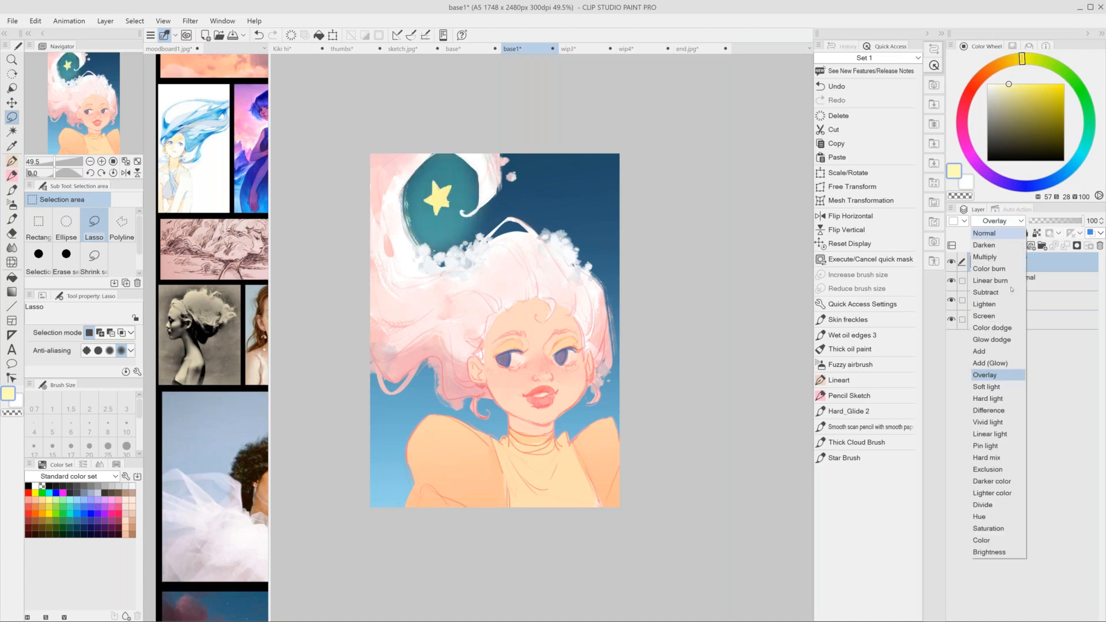
{"action": "left_click", "coordinate": [986, 386]}
Set the yellow glow layer to Hard light blending at 91% opacity.
{"action": "left_click", "coordinate": [1000, 221]}
{"action": "left_click", "coordinate": [1003, 399]}
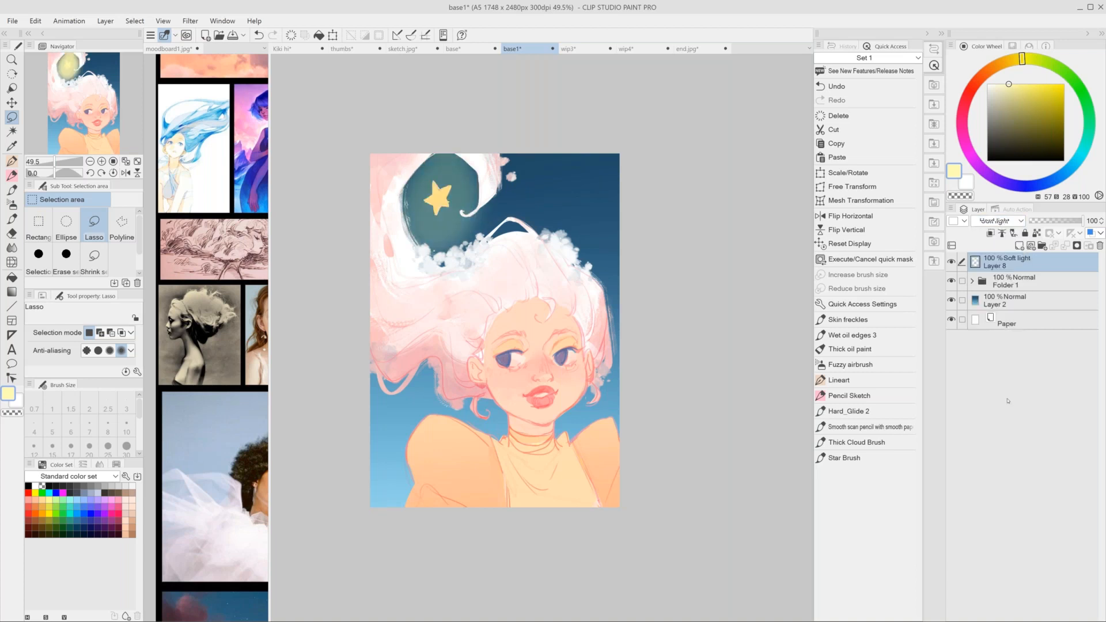
{"action": "left_click_drag", "start_coordinate": [1066, 221], "coordinate": [1079, 221]}
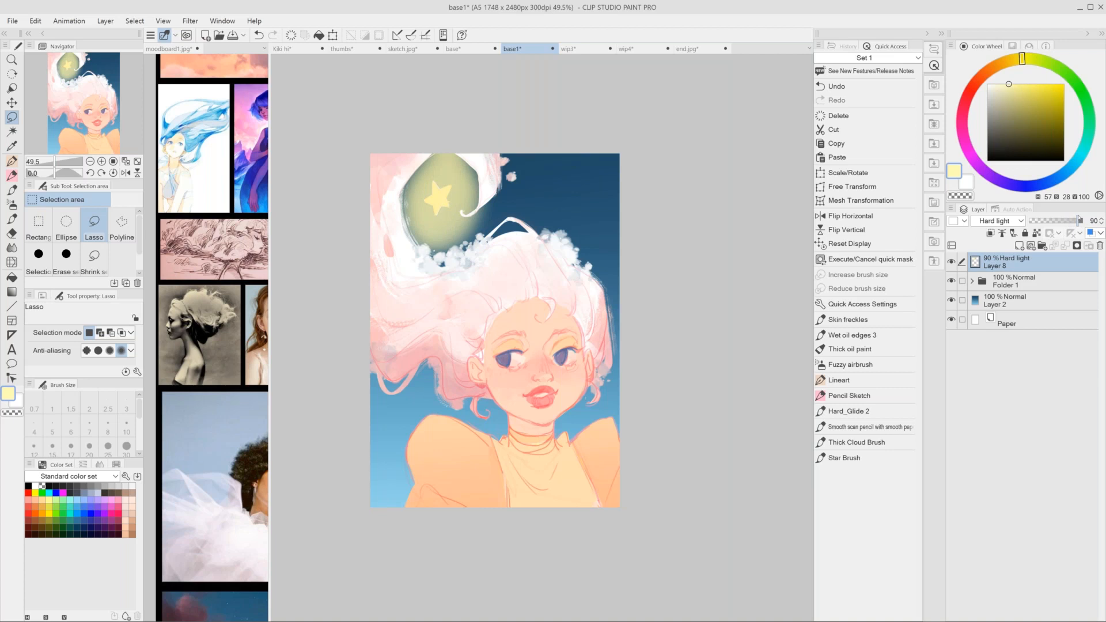
Lasso a larger round area around the star and hair curl, and blur the selection border by 200 px.
{"action": "mouse_move", "coordinate": [523, 209]}
{"action": "left_mouse_down"}
{"action": "mouse_move", "coordinate": [436, 294]}
{"action": "mouse_move", "coordinate": [508, 250]}
{"action": "left_mouse_up"}
{"action": "left_click", "coordinate": [554, 313]}
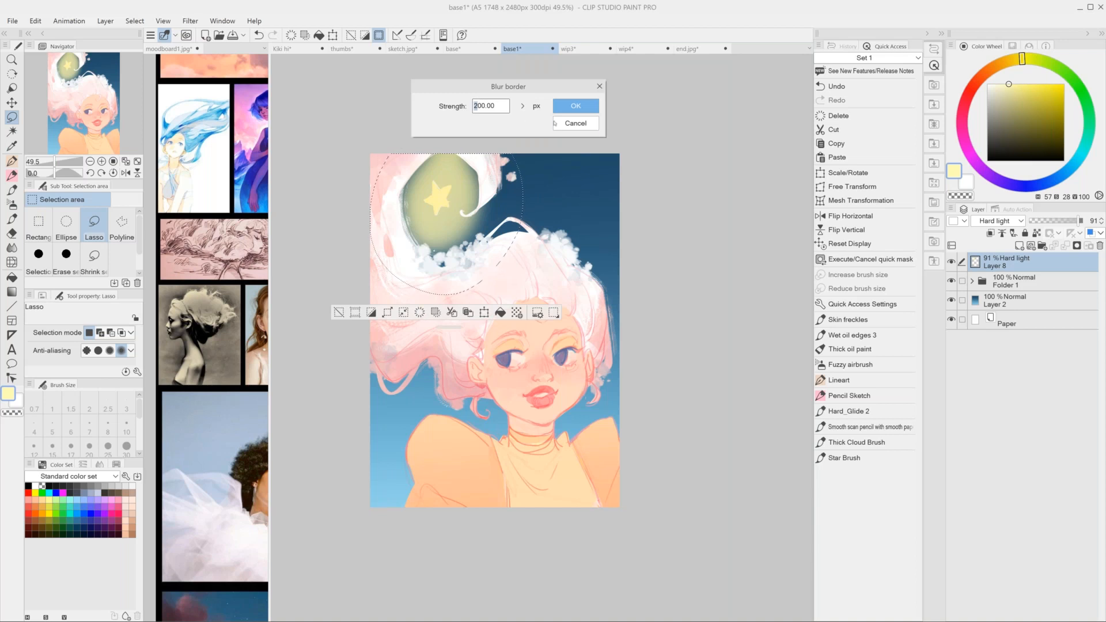
{"action": "left_click", "coordinate": [579, 107]}
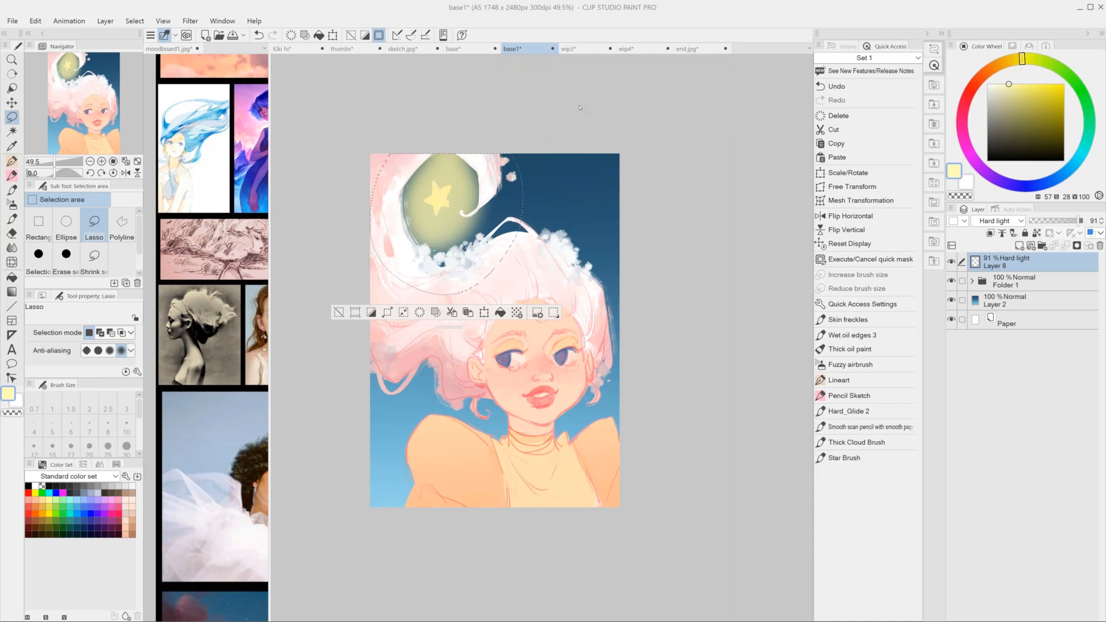
Fill the larger selection with a pale cream foreground-to-transparent gradient on a new layer, and deselect.
{"action": "left_click", "coordinate": [1020, 245]}
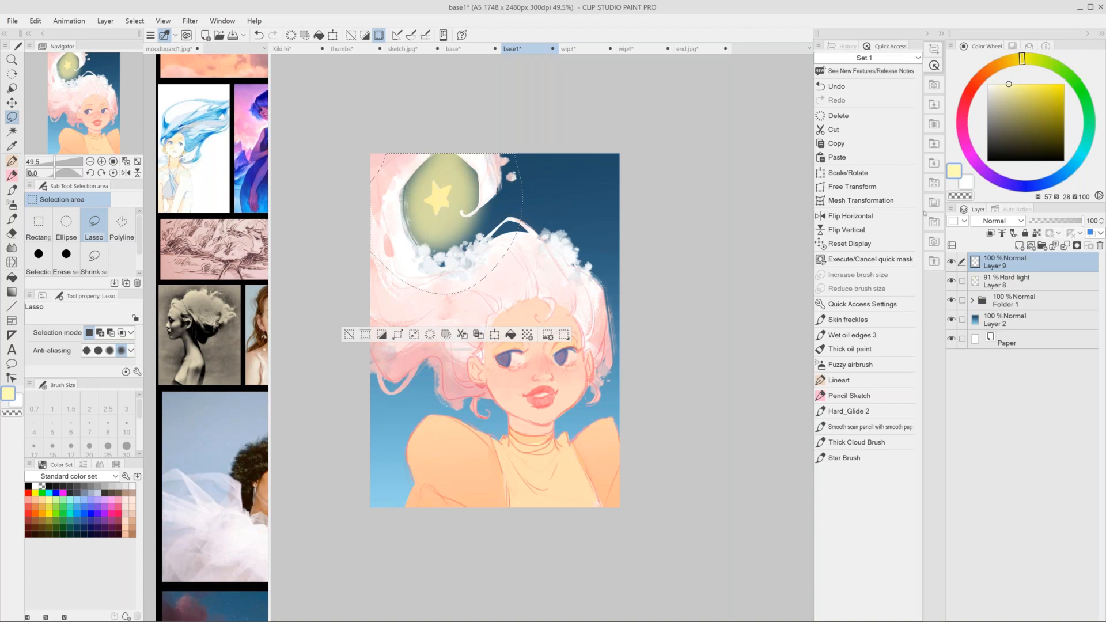
{"action": "key", "text": "g"}
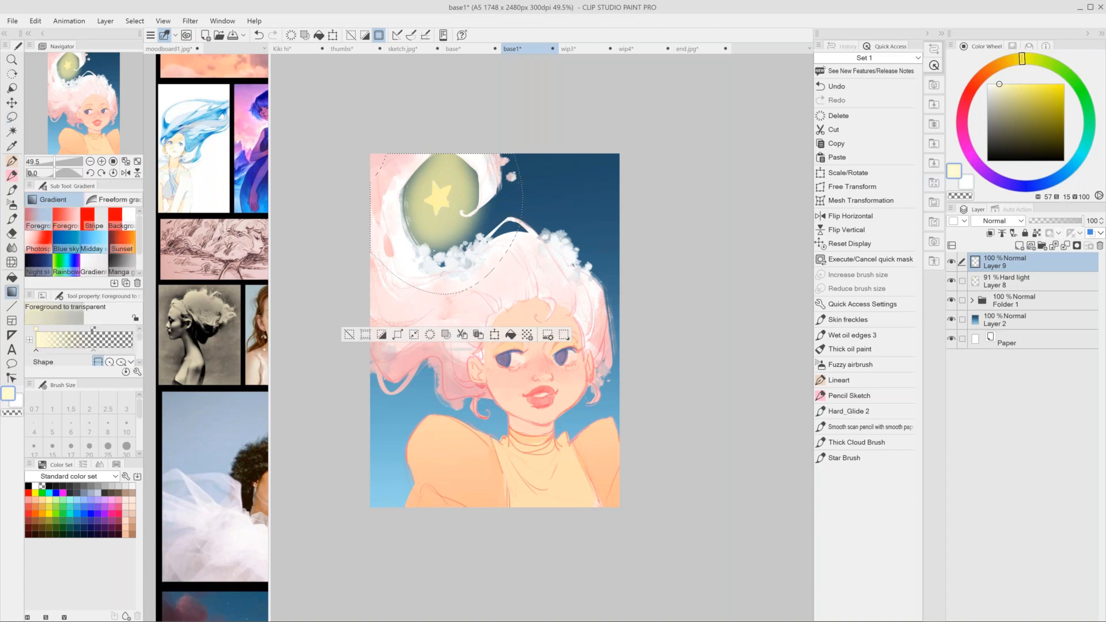
{"action": "key", "text": "ctrl+d"}
{"action": "key", "text": "m"}
Set the cream glow layer to Add blending at 38% opacity.
{"action": "left_click", "coordinate": [998, 220]}
{"action": "left_click", "coordinate": [1029, 317]}
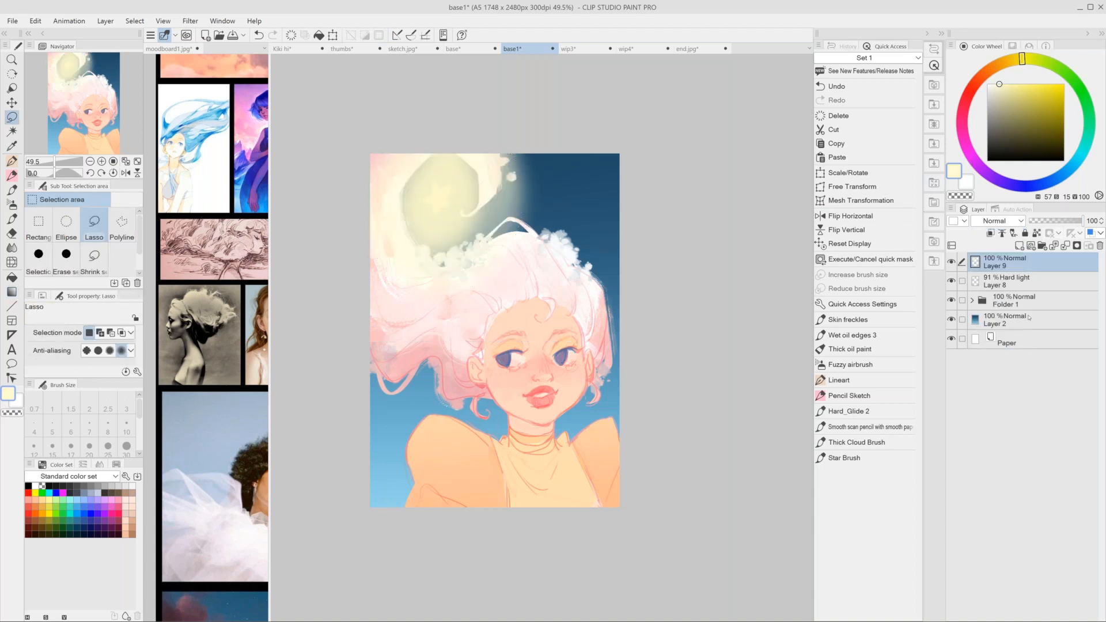
{"action": "left_click", "coordinate": [1055, 221]}
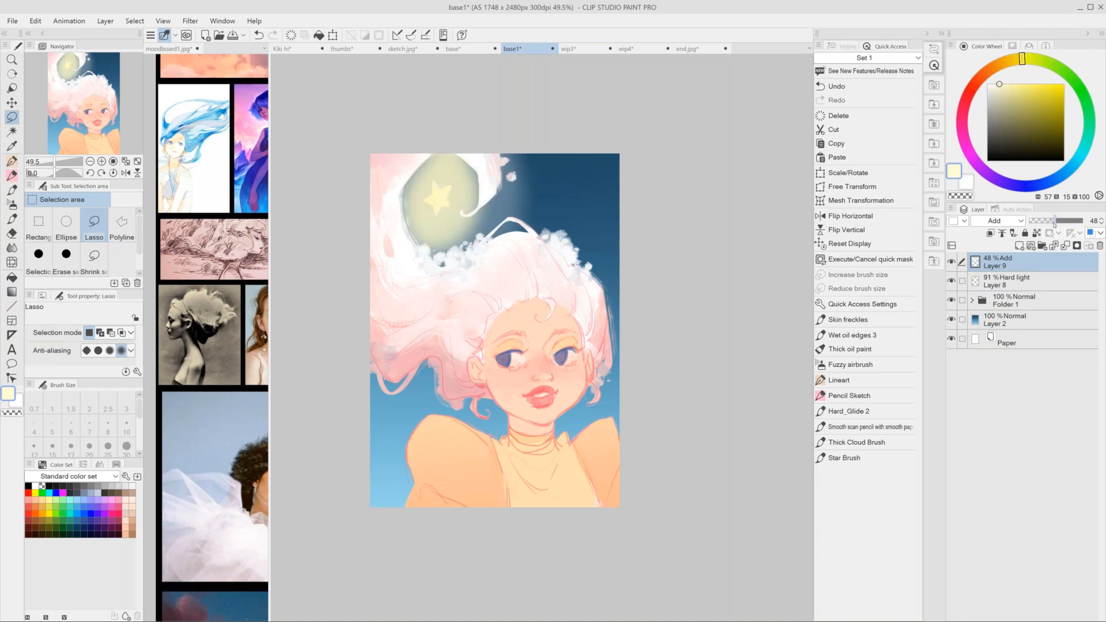
{"action": "left_click_drag", "start_coordinate": [1055, 221], "coordinate": [1050, 221]}
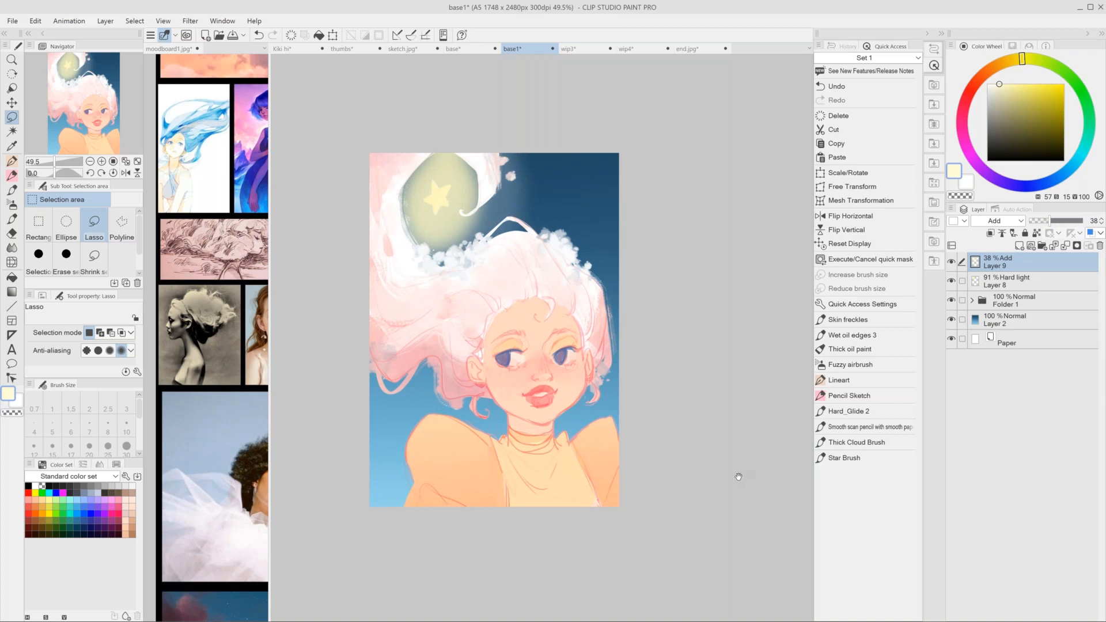
Select the Hard light glow layer and expand Folder 1 to show its layers.
{"action": "left_click_drag", "start_coordinate": [672, 373], "coordinate": [681, 389]}
{"action": "scroll", "coordinate": [484, 333], "scroll_direction": "up", "scroll_amount": 2}
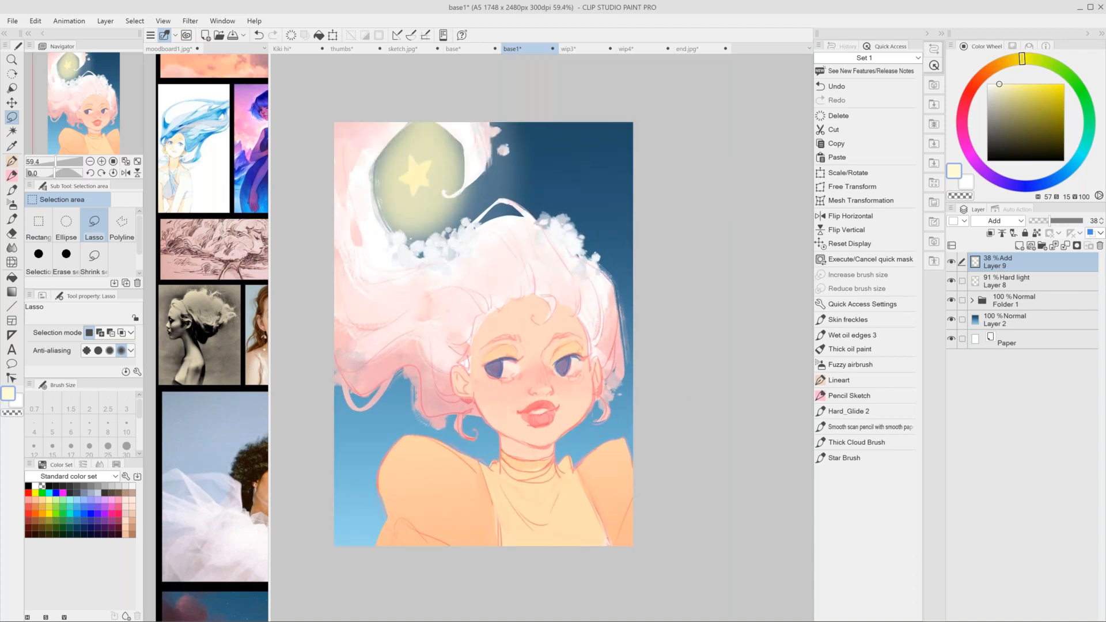
{"action": "scroll", "coordinate": [682, 408], "scroll_direction": "down", "scroll_amount": 2}
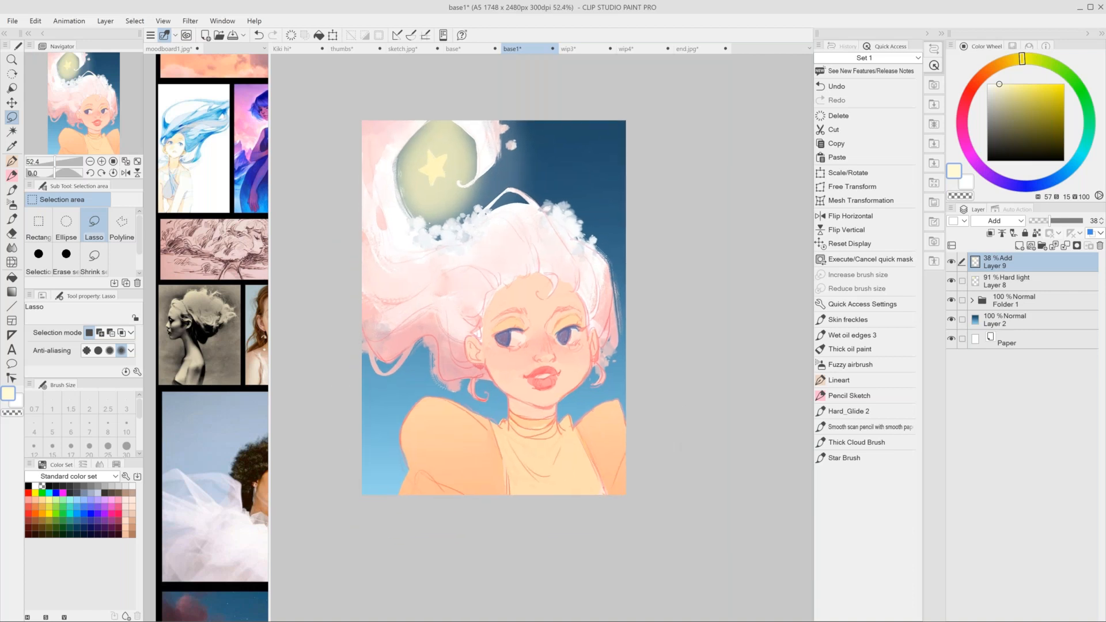
{"action": "left_click", "coordinate": [1013, 285]}
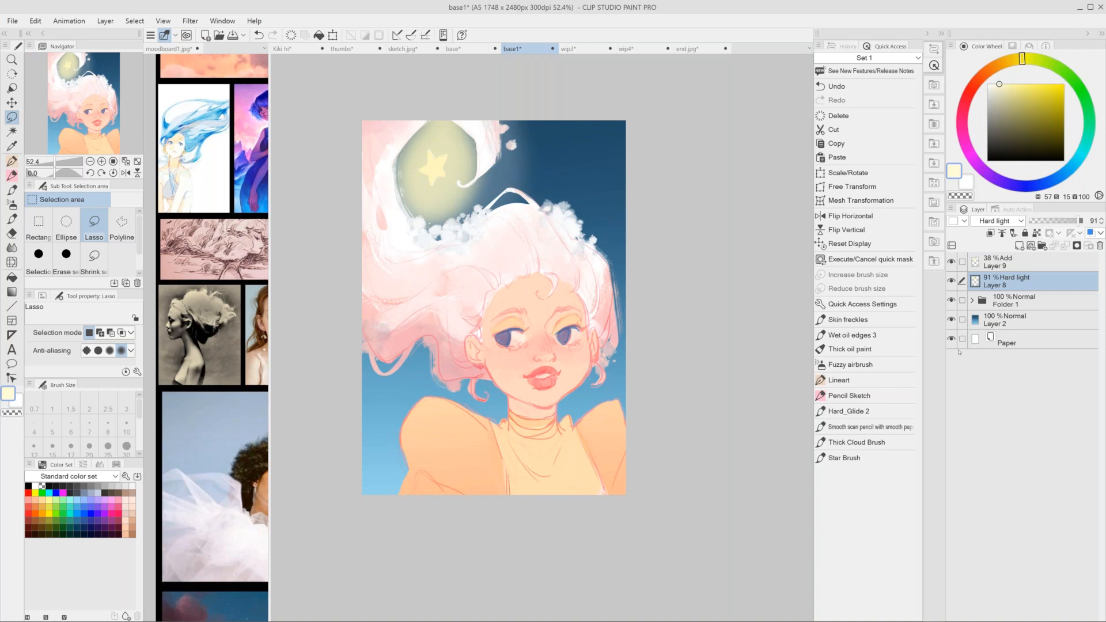
{"action": "left_click", "coordinate": [973, 300]}
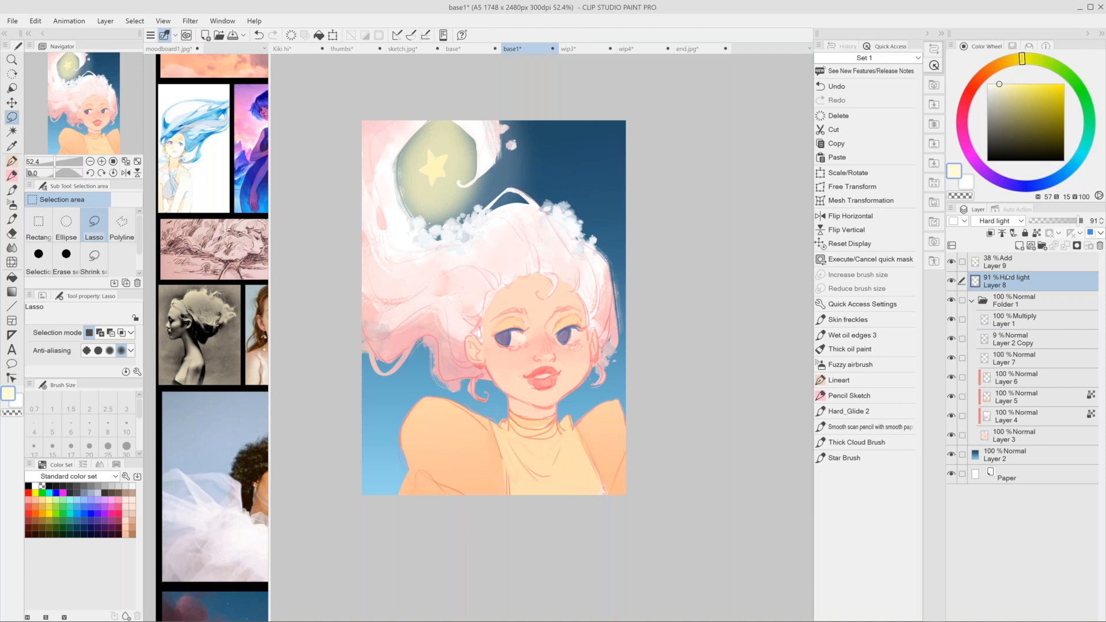
Toggle the visibility of Layer 2 to check the background behind the character.
{"action": "left_click", "coordinate": [986, 305]}
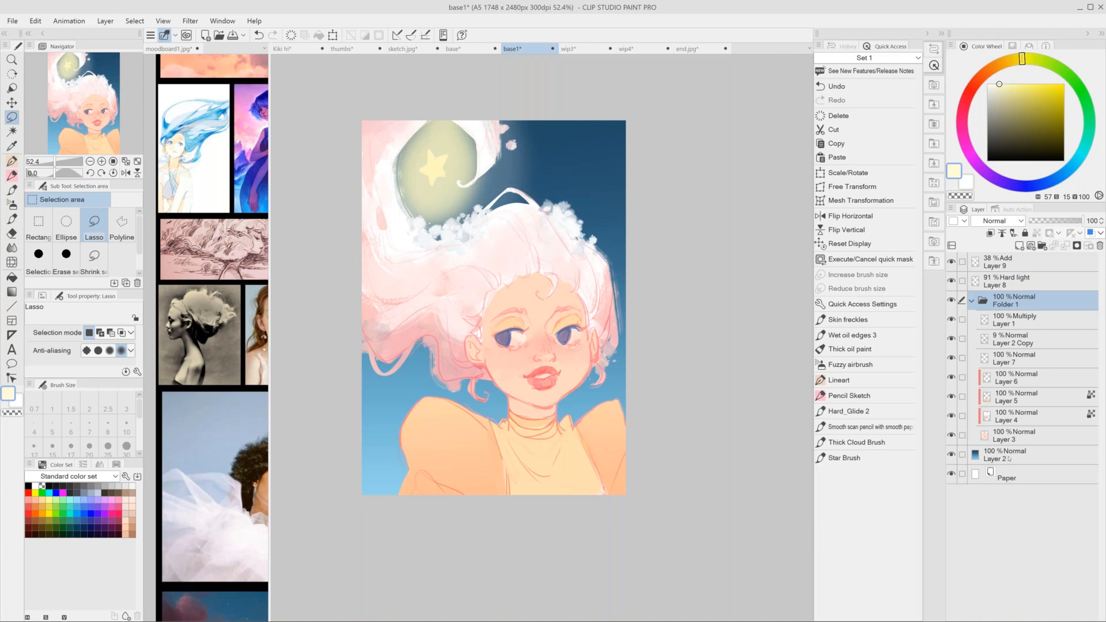
{"action": "left_click", "coordinate": [1009, 460]}
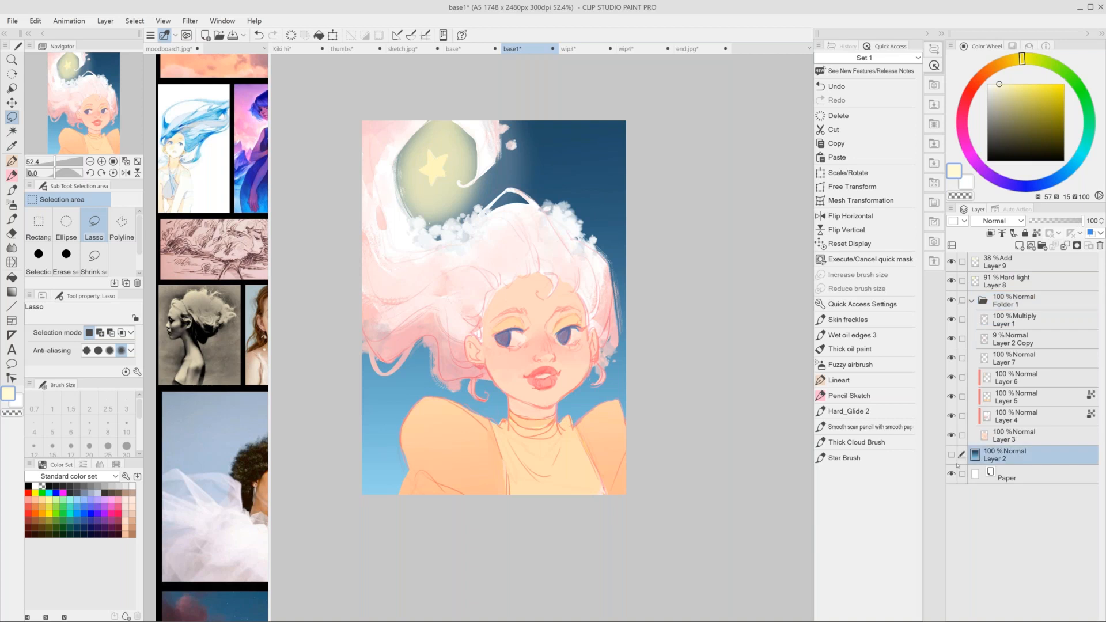
{"action": "left_click", "coordinate": [951, 455]}
{"action": "left_click", "coordinate": [951, 455]}
Collapse and duplicate Folder 1, hiding the original folder.
{"action": "left_click", "coordinate": [973, 301]}
{"action": "left_click", "coordinate": [1042, 296]}
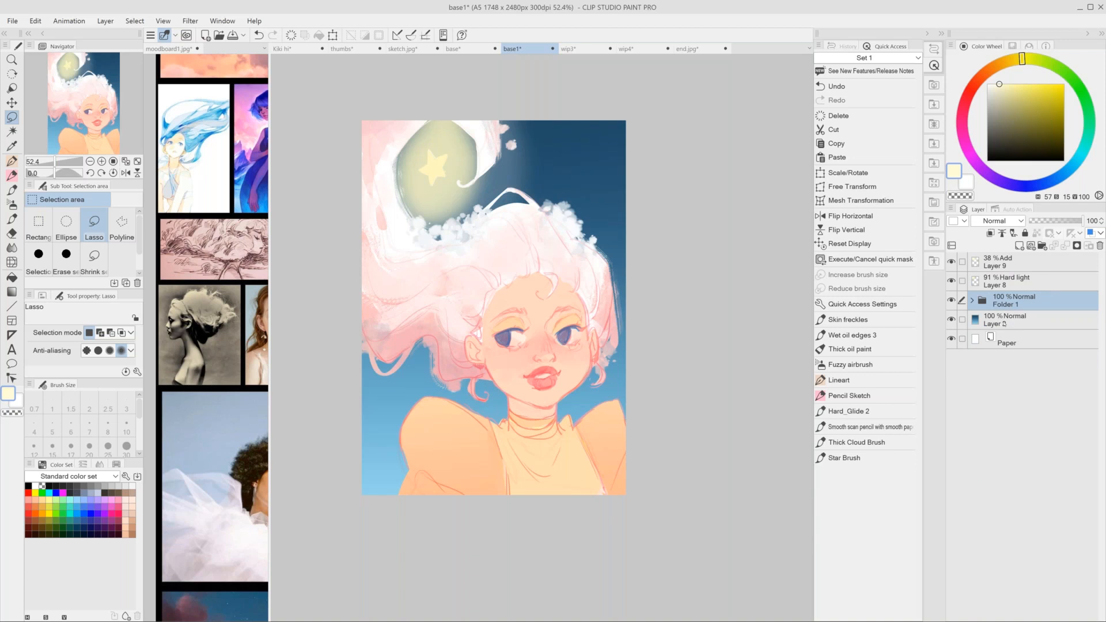
{"action": "key", "text": "ctrl+j"}
{"action": "left_click", "coordinate": [951, 319]}
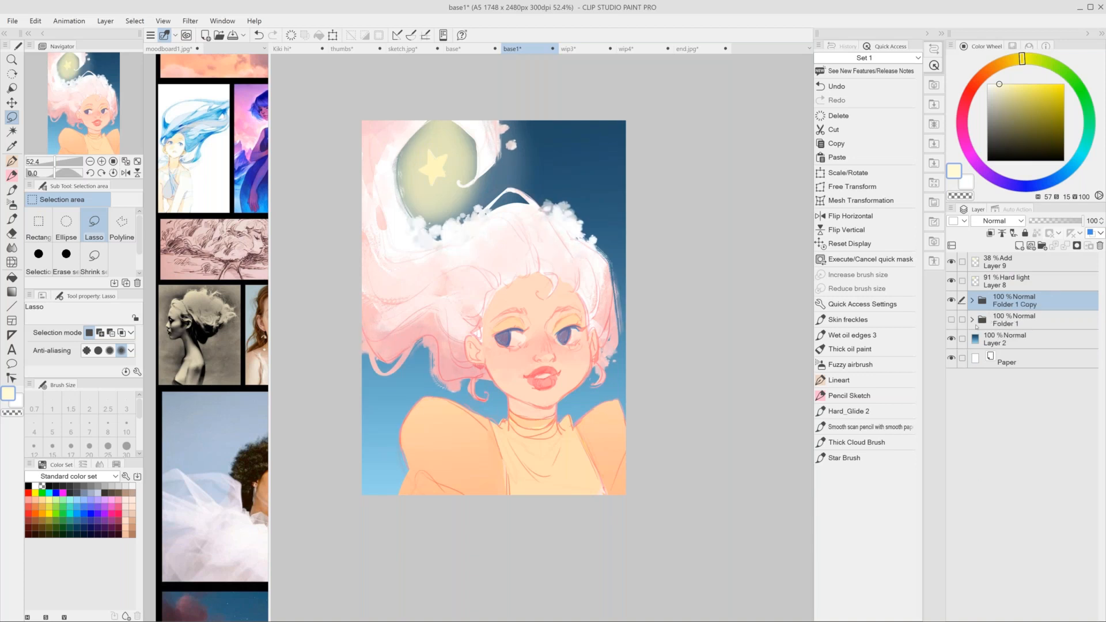
{"action": "left_click", "coordinate": [951, 319]}
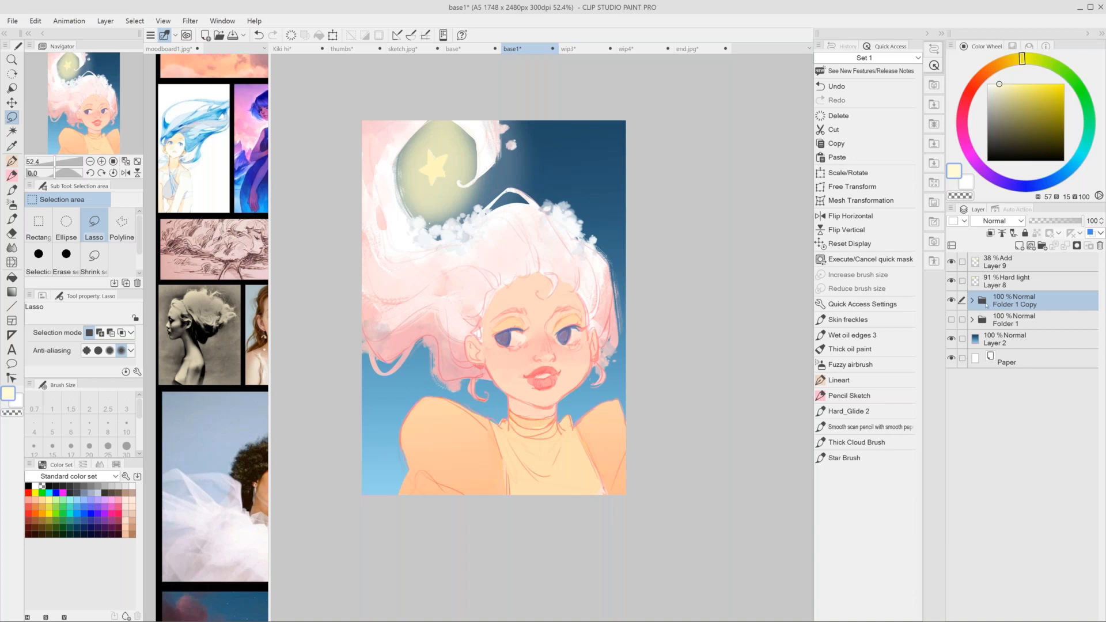
Merge the duplicated folder into a single character layer.
{"action": "right_click", "coordinate": [1012, 299]}
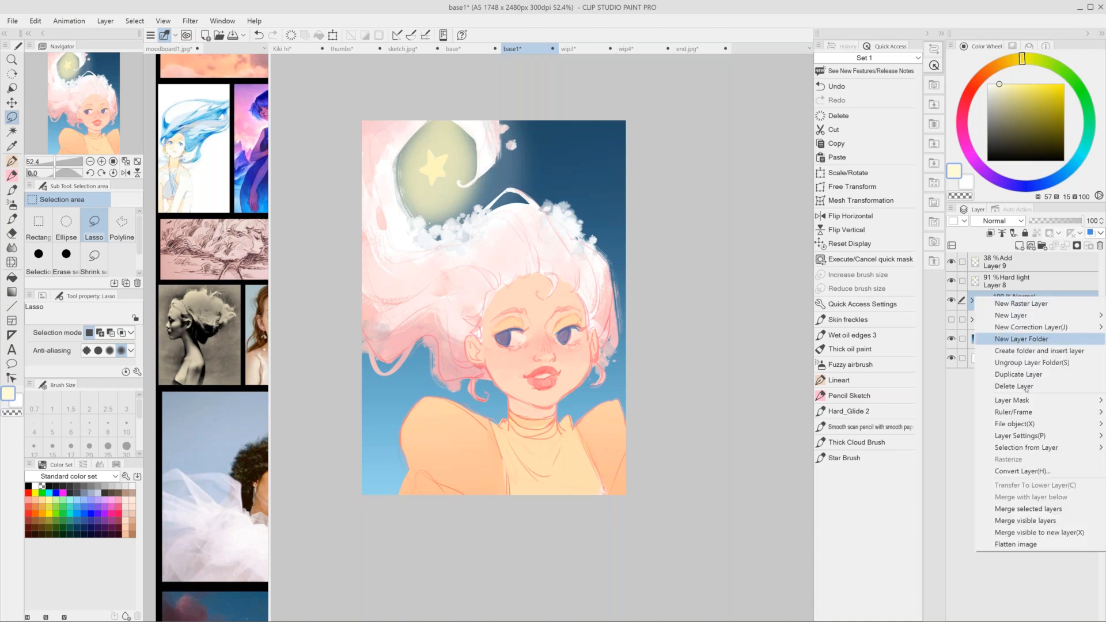
{"action": "left_click", "coordinate": [1037, 509]}
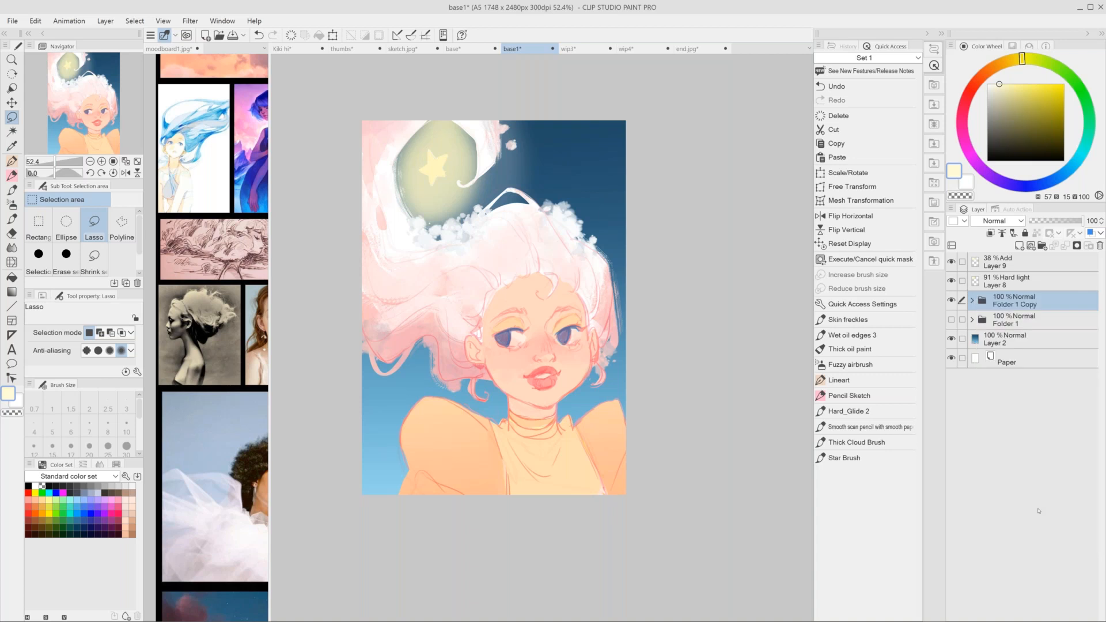
{"action": "left_click", "coordinate": [951, 299]}
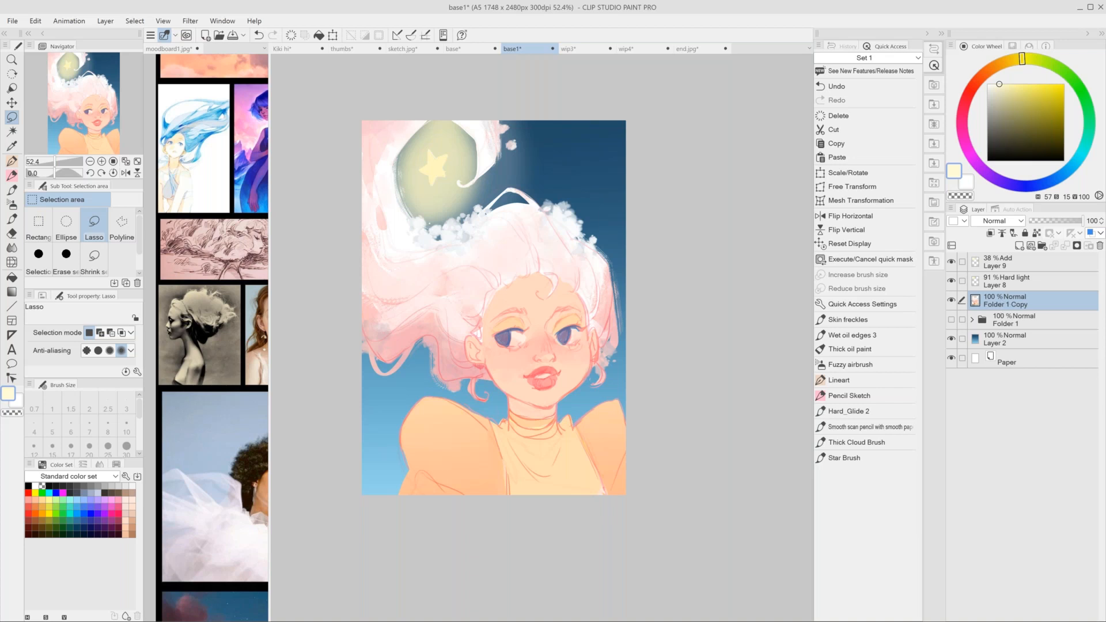
{"action": "left_click_drag", "start_coordinate": [713, 473], "coordinate": [724, 484]}
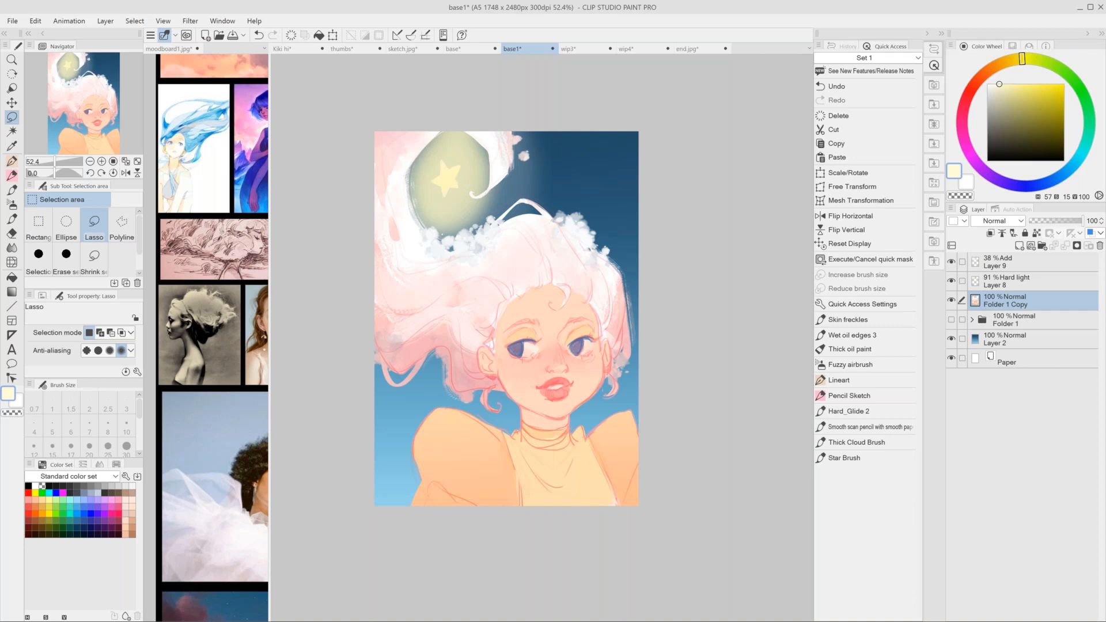
With Layer 2 and the paper hidden, duplicate the merged character layer and hide the lower copy.
{"action": "left_click", "coordinate": [951, 338]}
{"action": "left_click", "coordinate": [951, 358]}
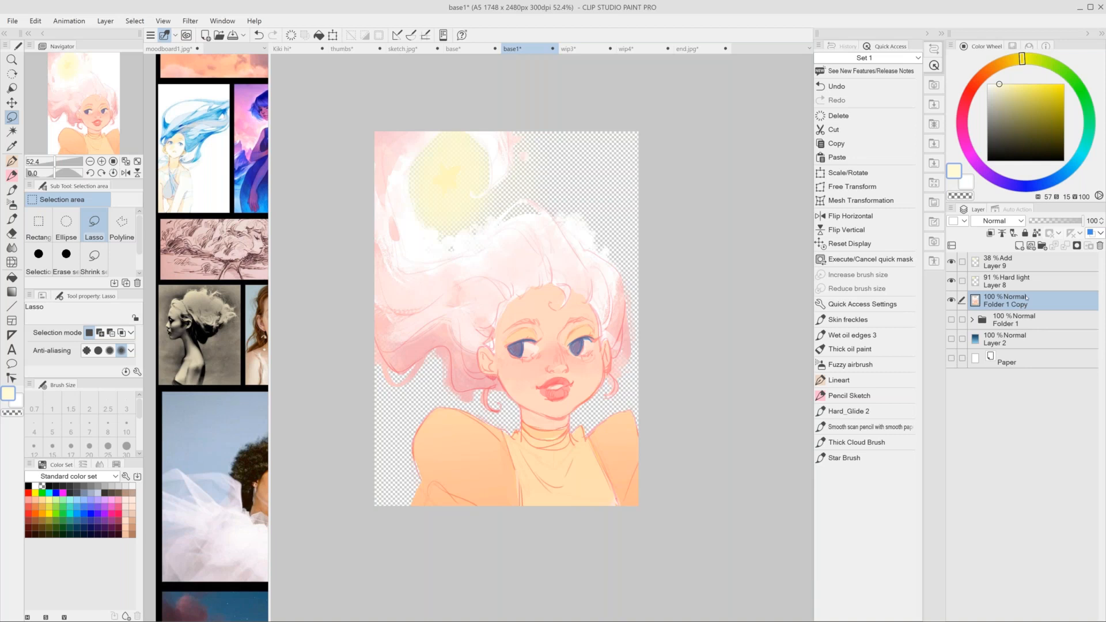
{"action": "key", "text": "ctrl+c"}
{"action": "key", "text": "ctrl+v"}
{"action": "left_click", "coordinate": [951, 320]}
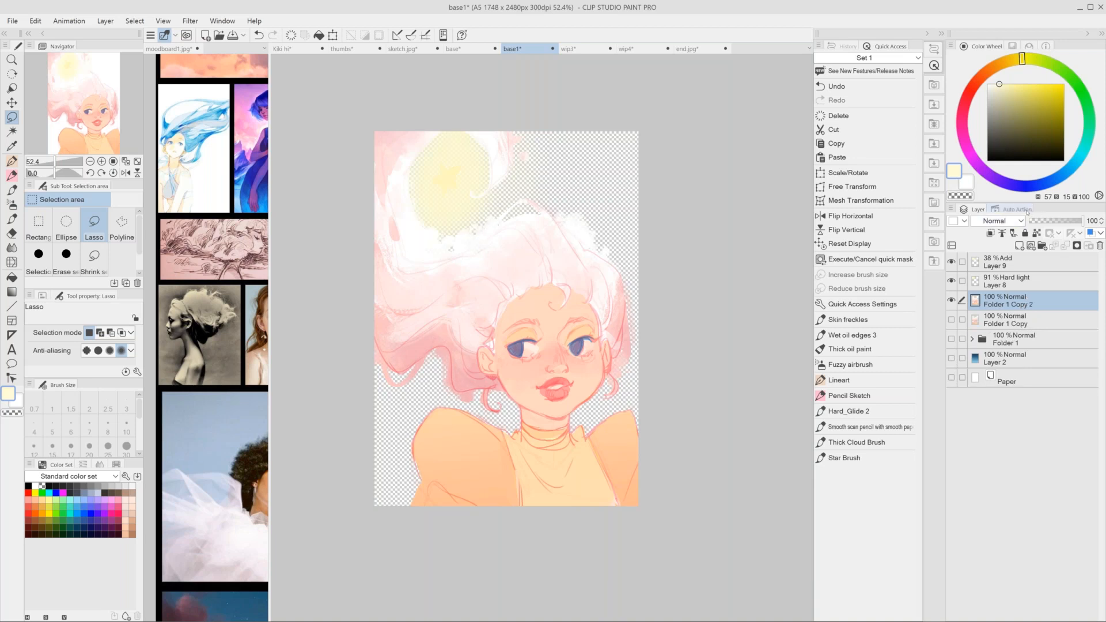
Run the auto action from the "_spectre's chromatic abberation" set on the duplicated character layer.
{"action": "left_click", "coordinate": [1023, 211]}
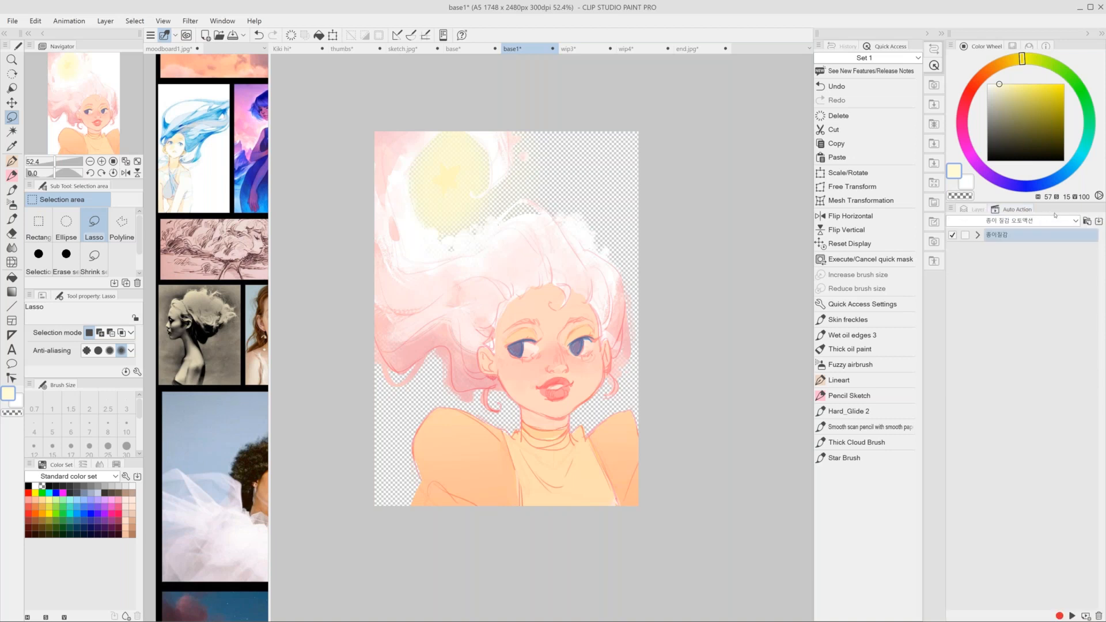
{"action": "left_click", "coordinate": [1075, 220]}
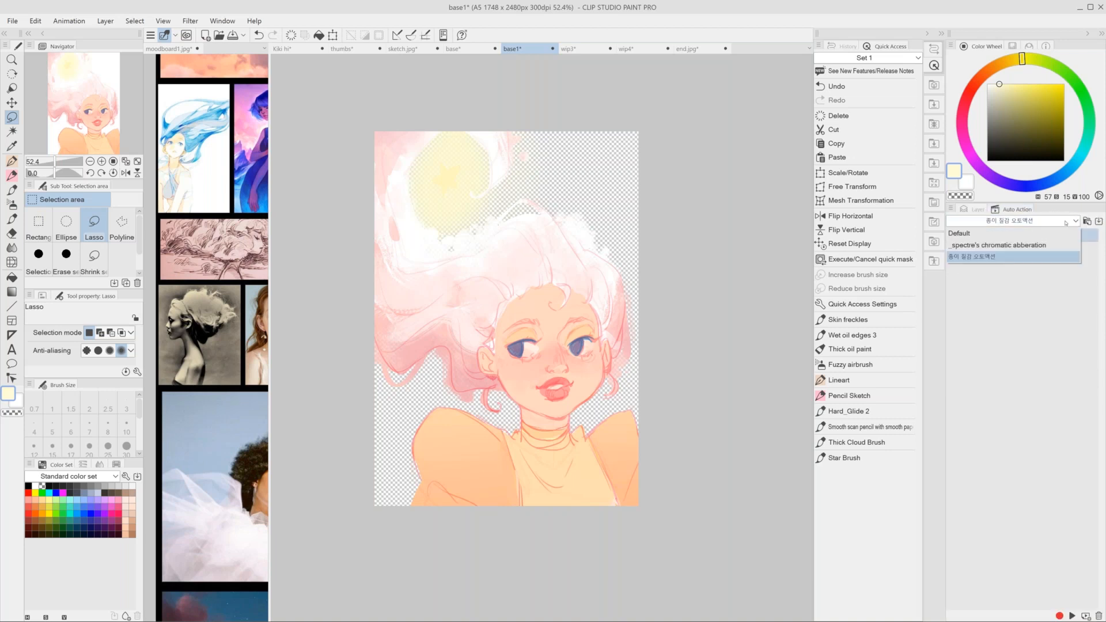
{"action": "left_click", "coordinate": [1041, 246]}
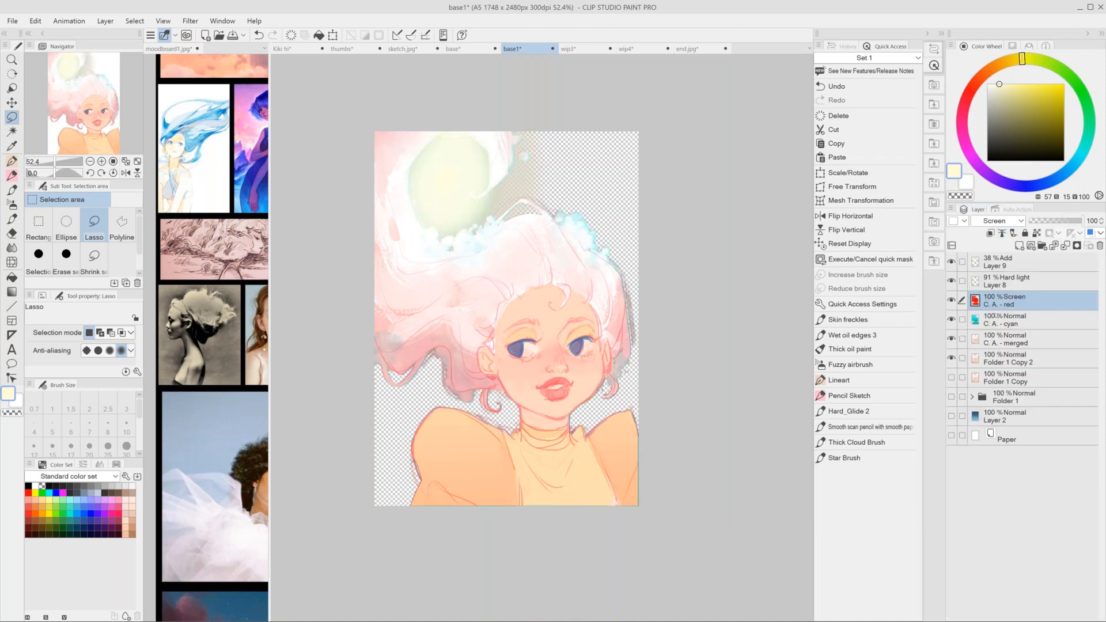
Merge the red, cyan and merged chromatic aberration layers with Folder 1 Copy 2 into one layer.
{"action": "left_click", "coordinate": [1008, 361], "text": "shift"}
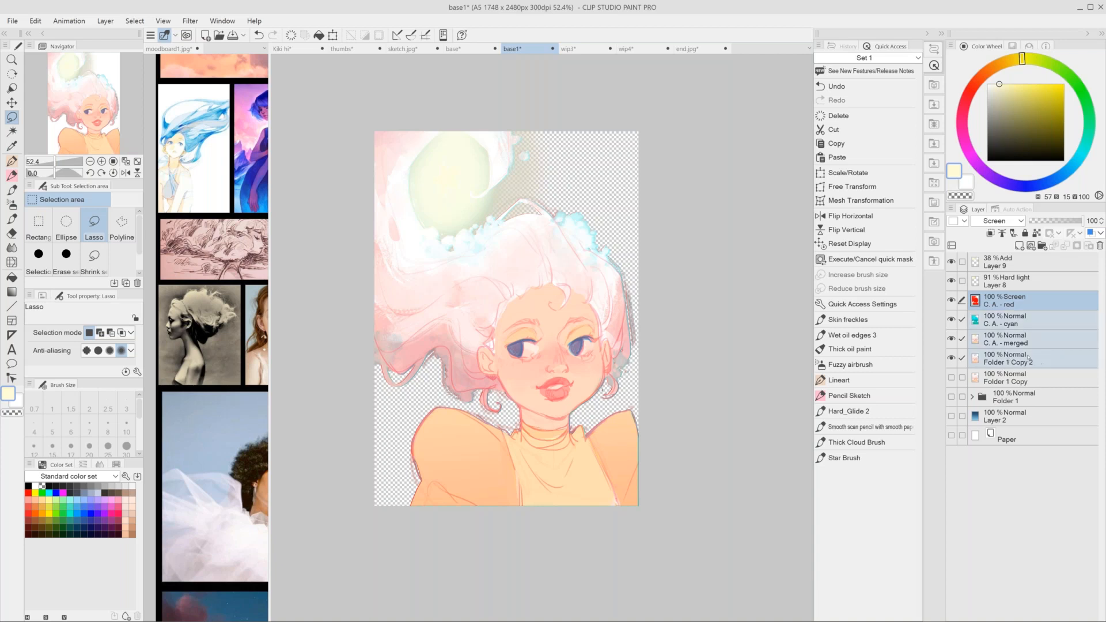
{"action": "right_click", "coordinate": [1029, 360]}
{"action": "left_click", "coordinate": [1043, 574]}
Show Folder 1 Copy, Layer 2 and the paper again beneath the chromatic aberration layer.
{"action": "left_click", "coordinate": [952, 319]}
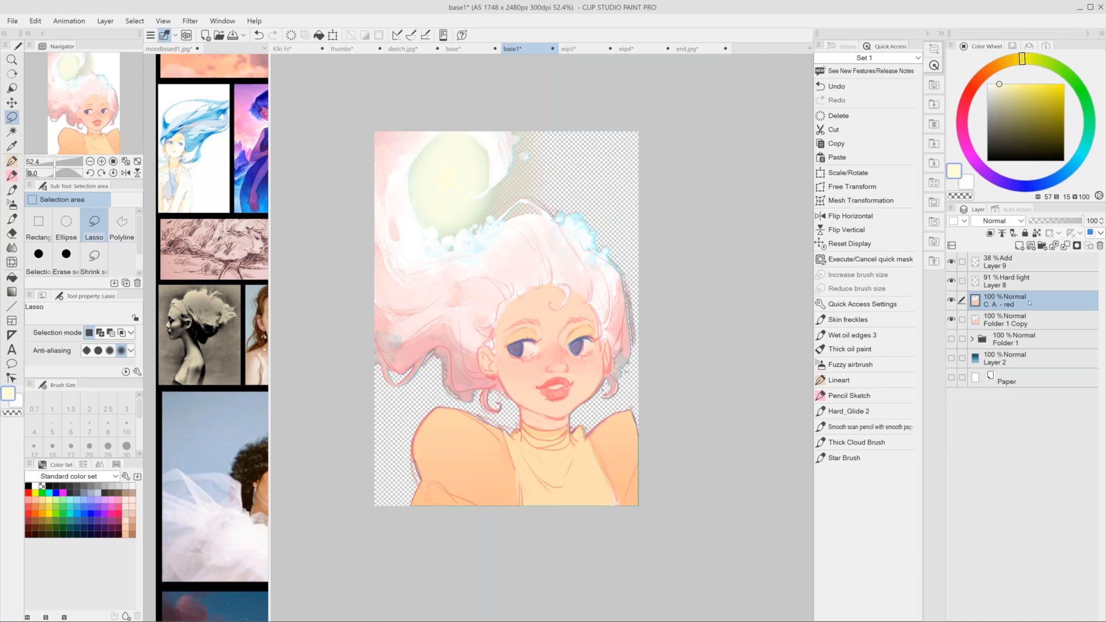
{"action": "left_click", "coordinate": [952, 357]}
{"action": "left_click", "coordinate": [951, 377]}
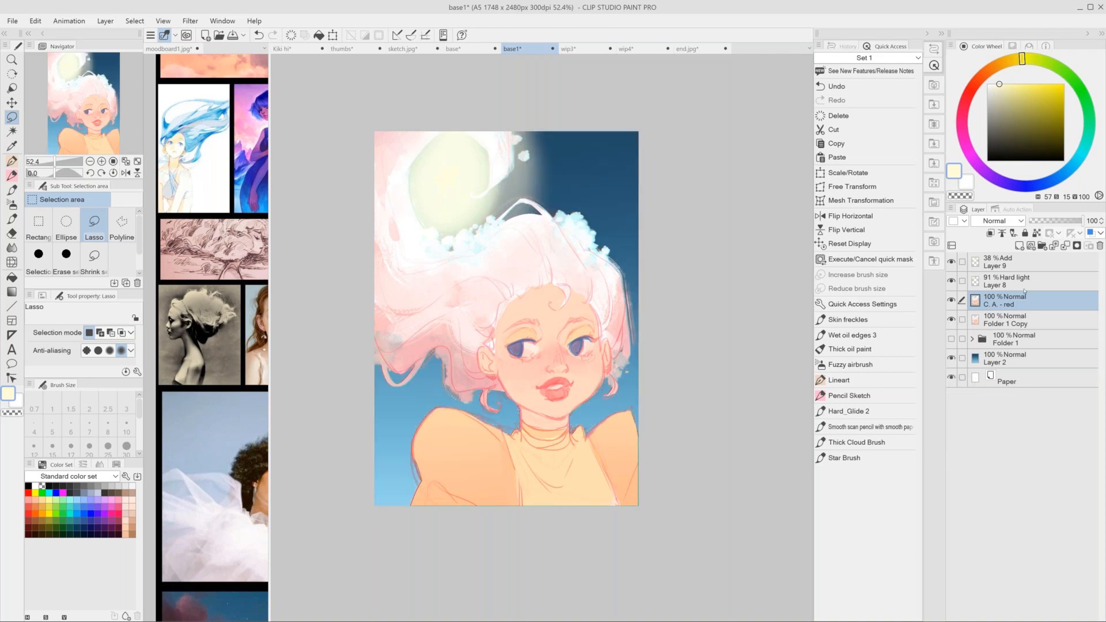
Compare the hair and star area with and without the chromatic aberration layer.
{"action": "key", "text": "ctrl+plus"}
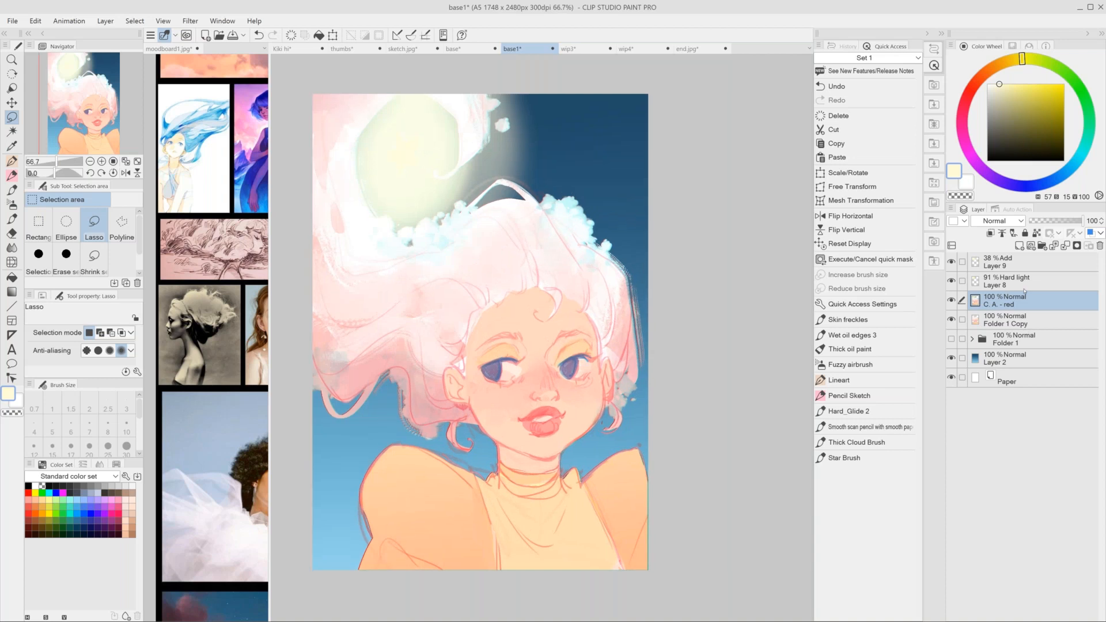
{"action": "left_click", "coordinate": [951, 300]}
{"action": "key", "text": "ctrl+plus"}
{"action": "scroll", "coordinate": [518, 209], "scroll_direction": "up", "scroll_amount": 1}
{"action": "mouse_move", "coordinate": [518, 208]}
{"action": "left_mouse_down"}
{"action": "mouse_move", "coordinate": [582, 236]}
{"action": "mouse_move", "coordinate": [512, 213]}
{"action": "left_mouse_up"}
{"action": "key", "text": "ctrl+z"}
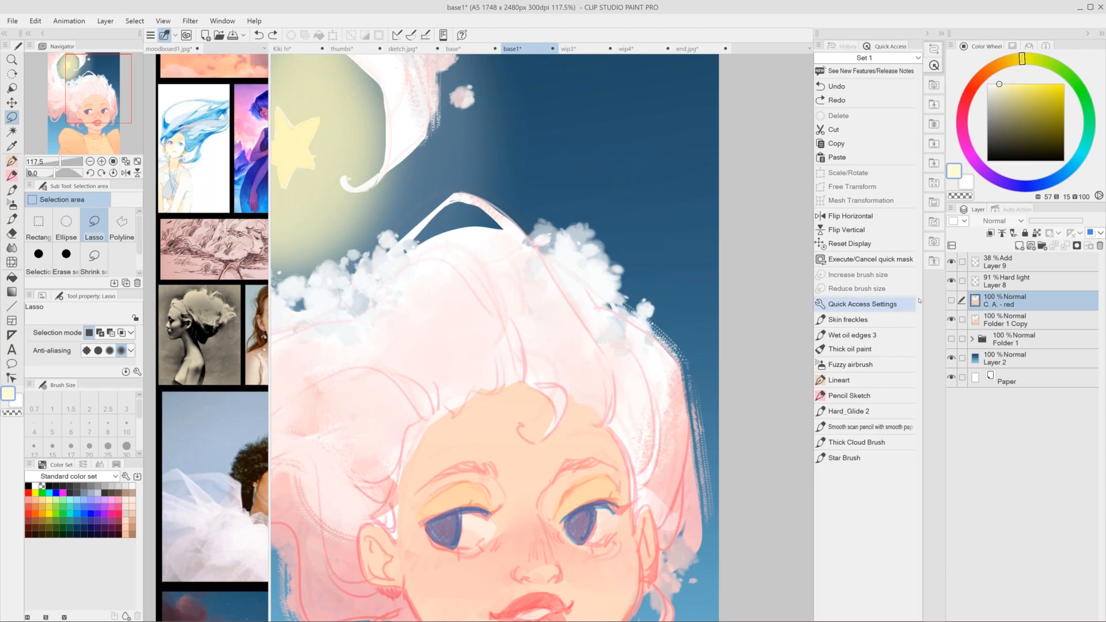
{"action": "left_click", "coordinate": [951, 300]}
{"action": "scroll", "coordinate": [714, 348], "scroll_direction": "down", "scroll_amount": 5}
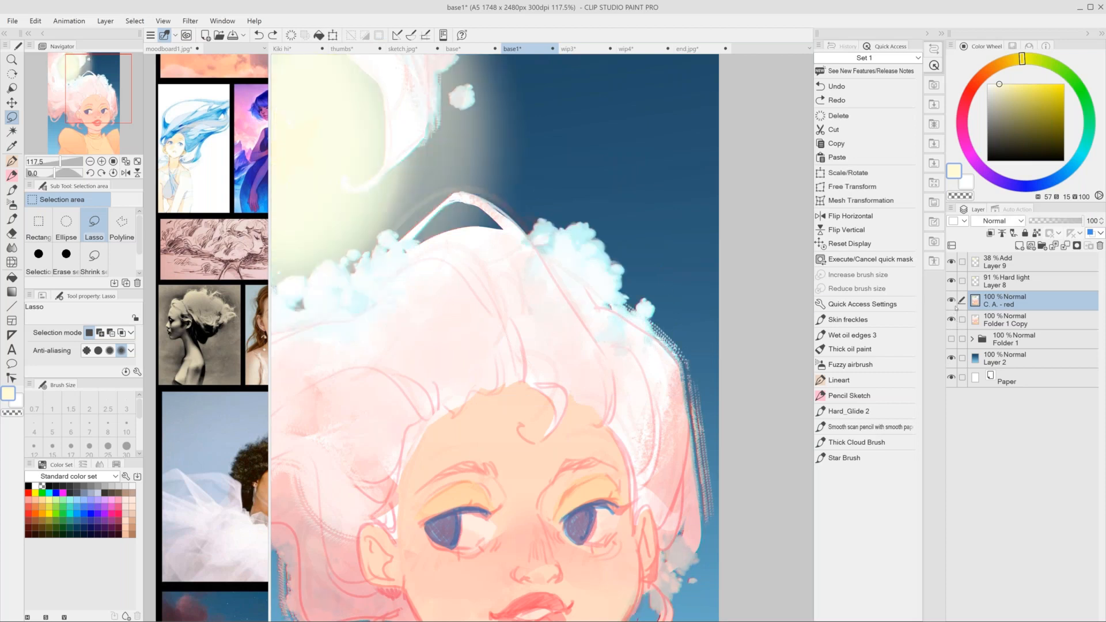
{"action": "scroll", "coordinate": [569, 268], "scroll_direction": "down", "scroll_amount": 2}
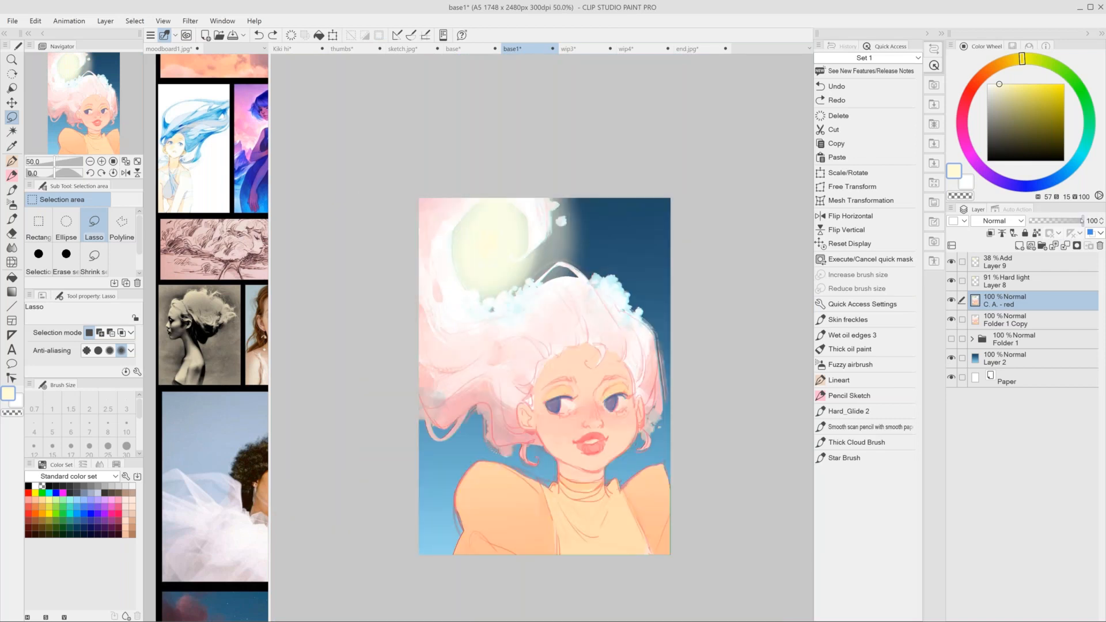
Lower the chromatic aberration layer's opacity to 59%.
{"action": "left_click_drag", "start_coordinate": [1083, 221], "coordinate": [1079, 223]}
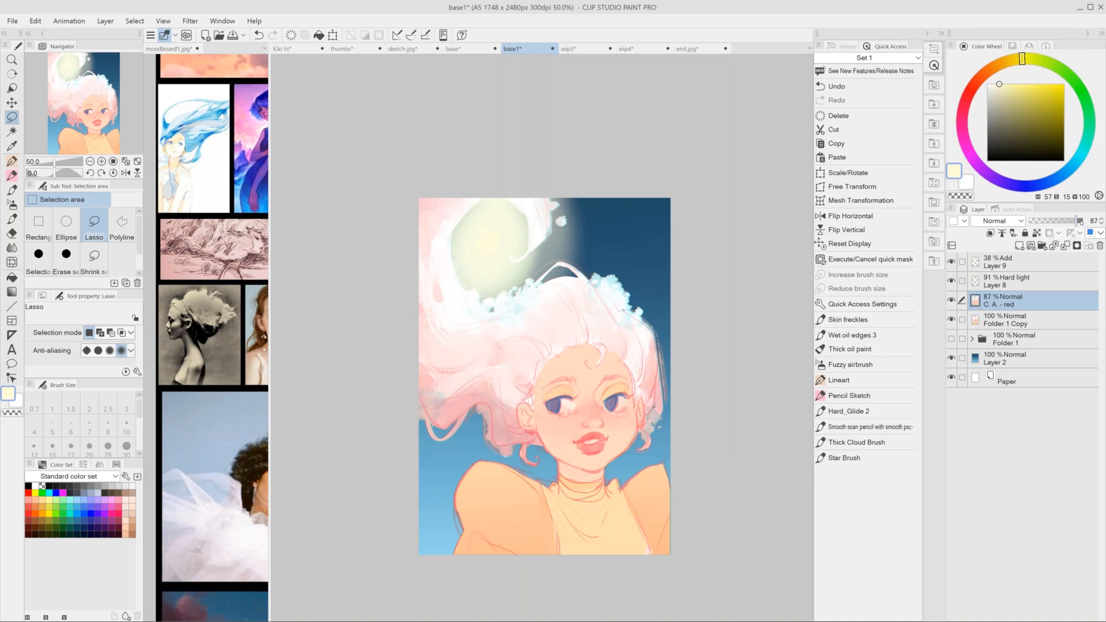
{"action": "left_click", "coordinate": [1067, 223]}
{"action": "left_click_drag", "start_coordinate": [1066, 227], "coordinate": [1065, 222]}
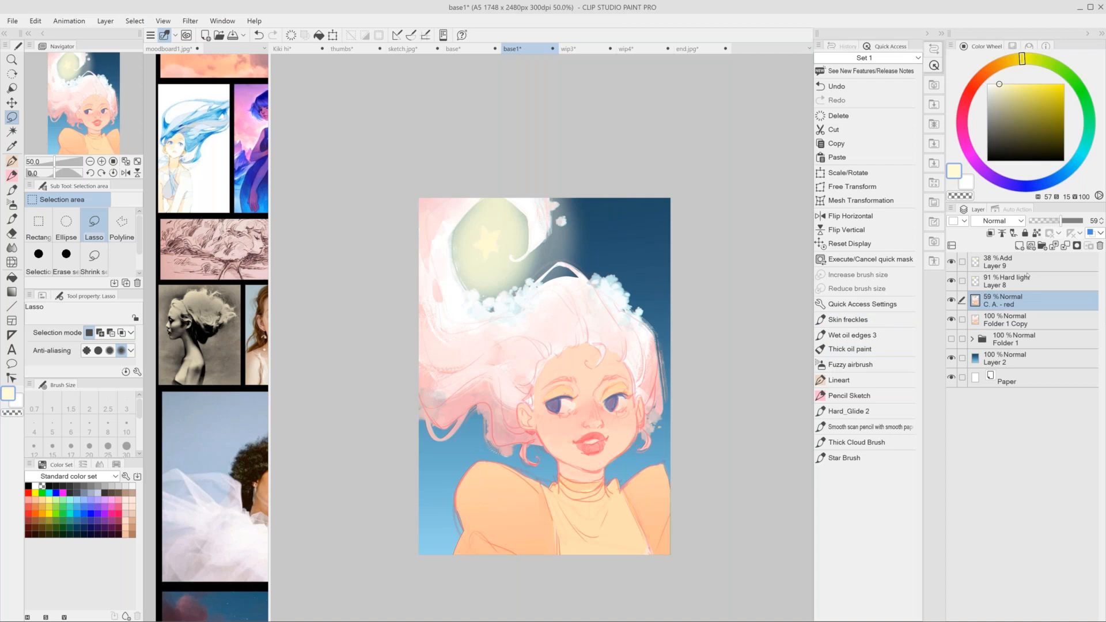
Duplicate the chromatic aberration layer and choose the paper texture auto action set (종이 질감 오토액션).
{"action": "key", "text": "ctrl+j"}
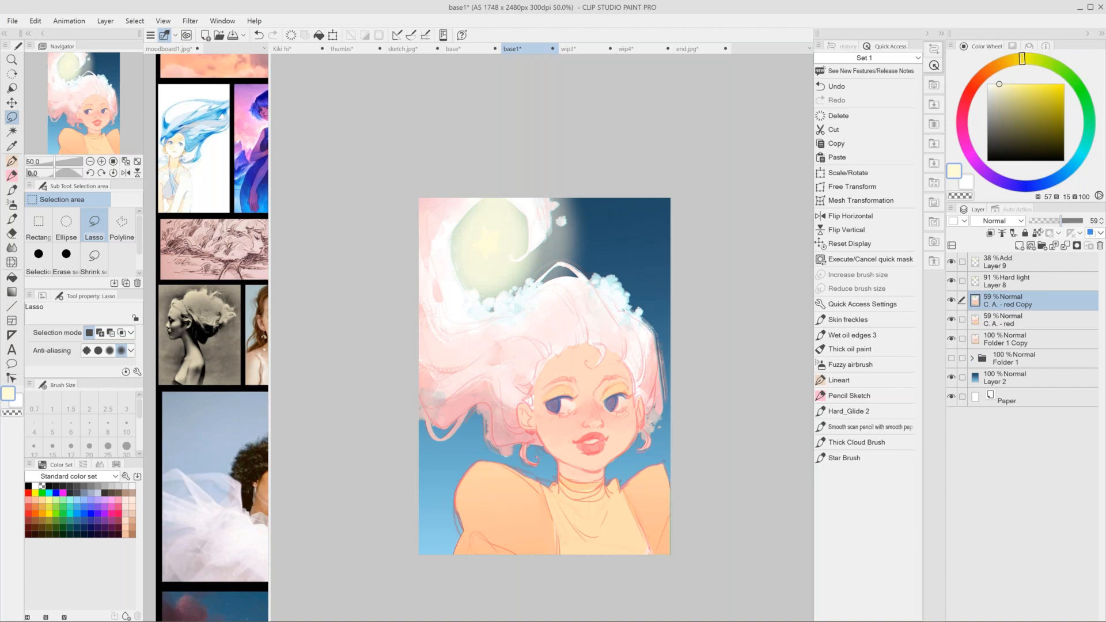
{"action": "left_click", "coordinate": [1015, 209]}
{"action": "left_click", "coordinate": [1054, 221]}
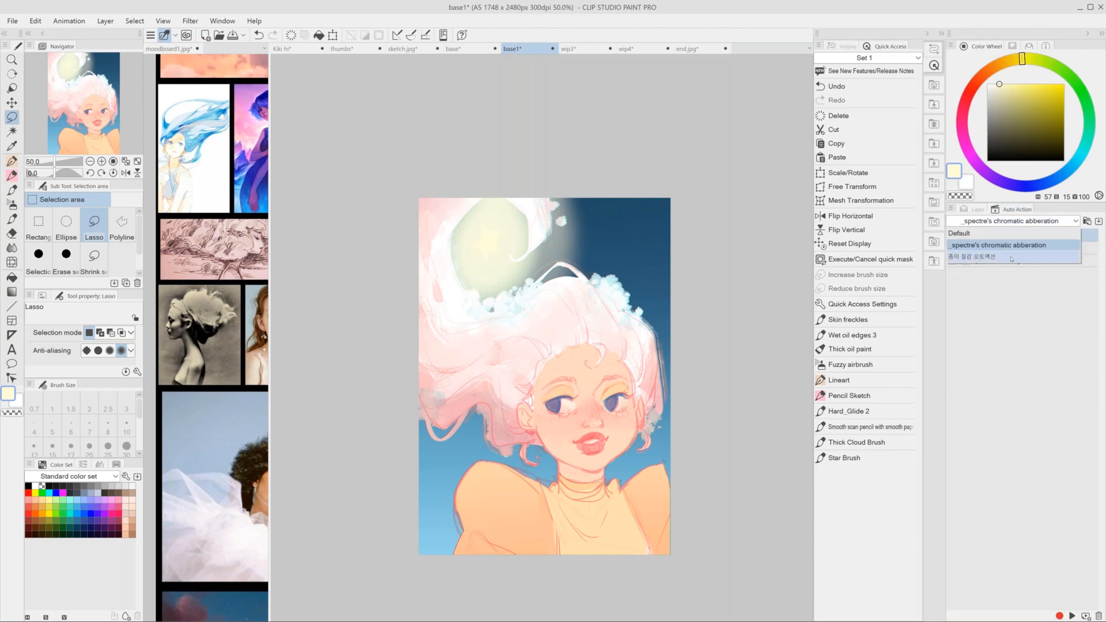
{"action": "left_click", "coordinate": [1072, 258]}
{"action": "double_click", "coordinate": [1022, 236]}
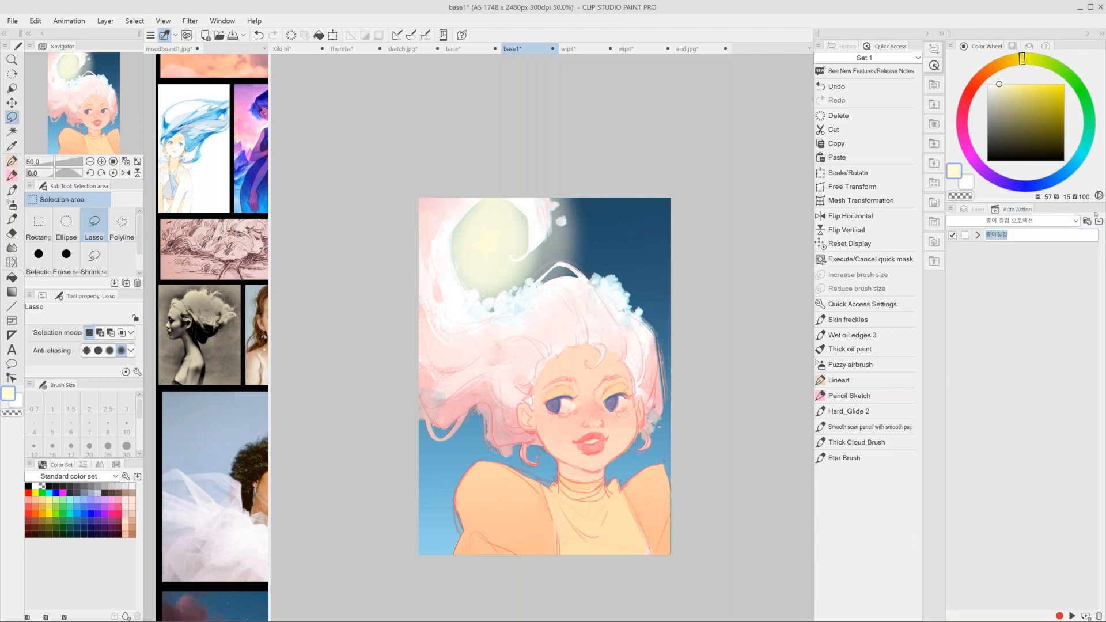
{"action": "key", "text": "Return"}
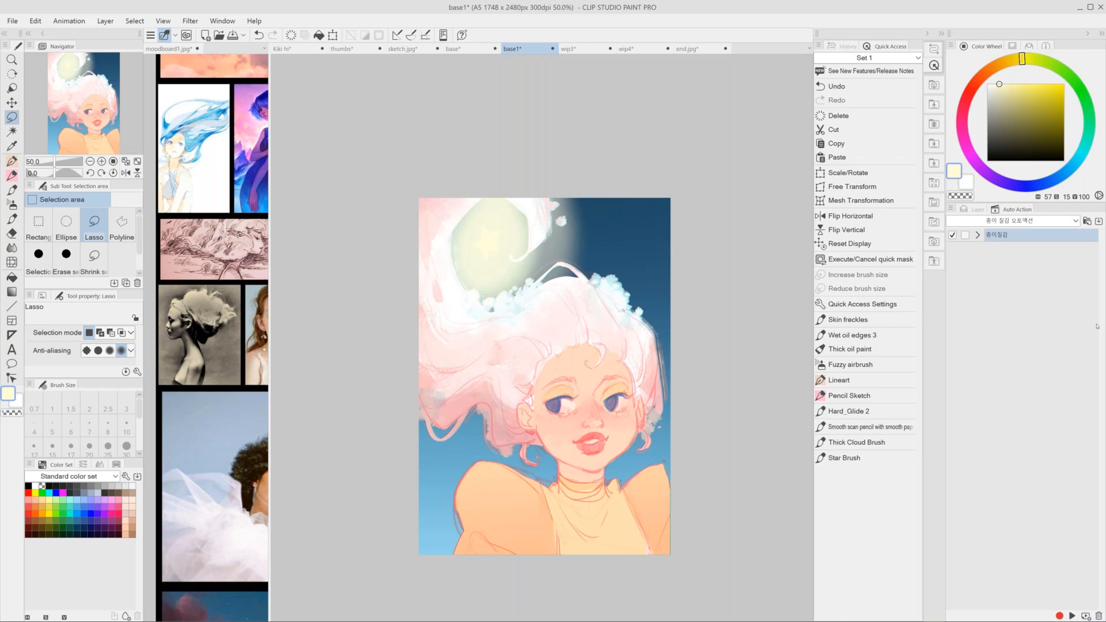
{"action": "left_click", "coordinate": [974, 209]}
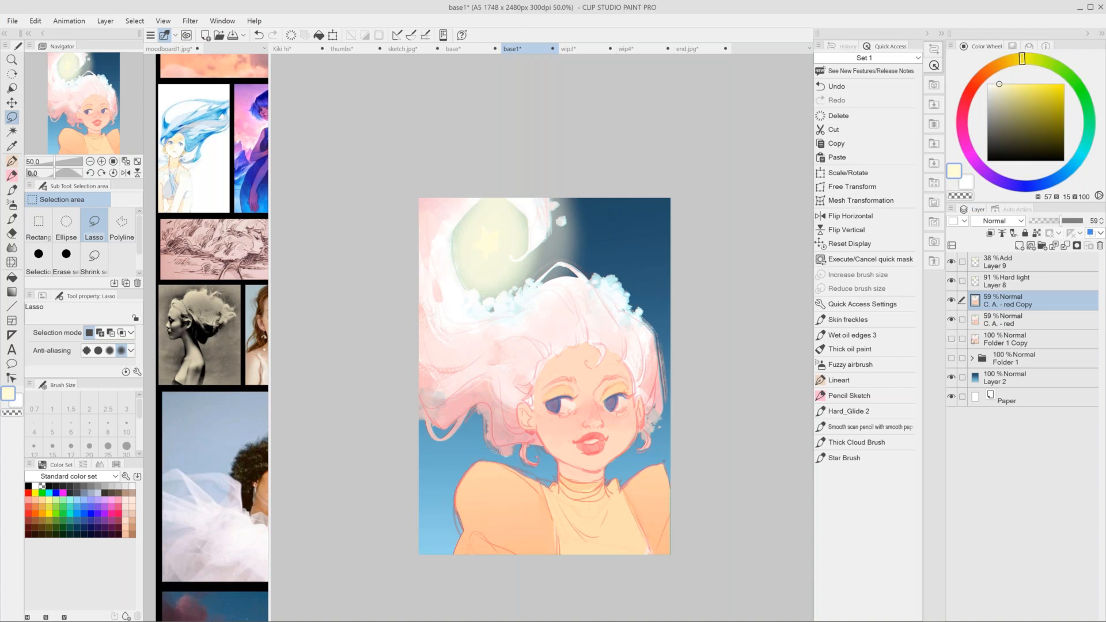
Make another duplicate of the chromatic aberration layer and hide the two earlier ones, with Folder 1 Copy shown.
{"action": "left_click", "coordinate": [952, 339]}
{"action": "left_click", "coordinate": [951, 319]}
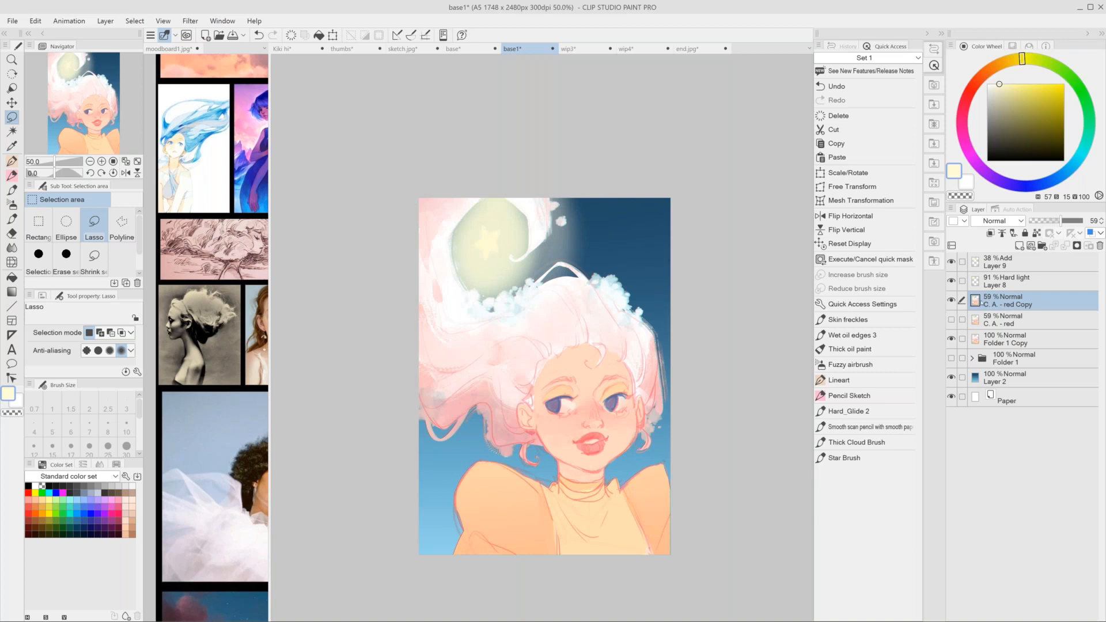
{"action": "key", "text": "ctrl+v"}
{"action": "left_click", "coordinate": [951, 321]}
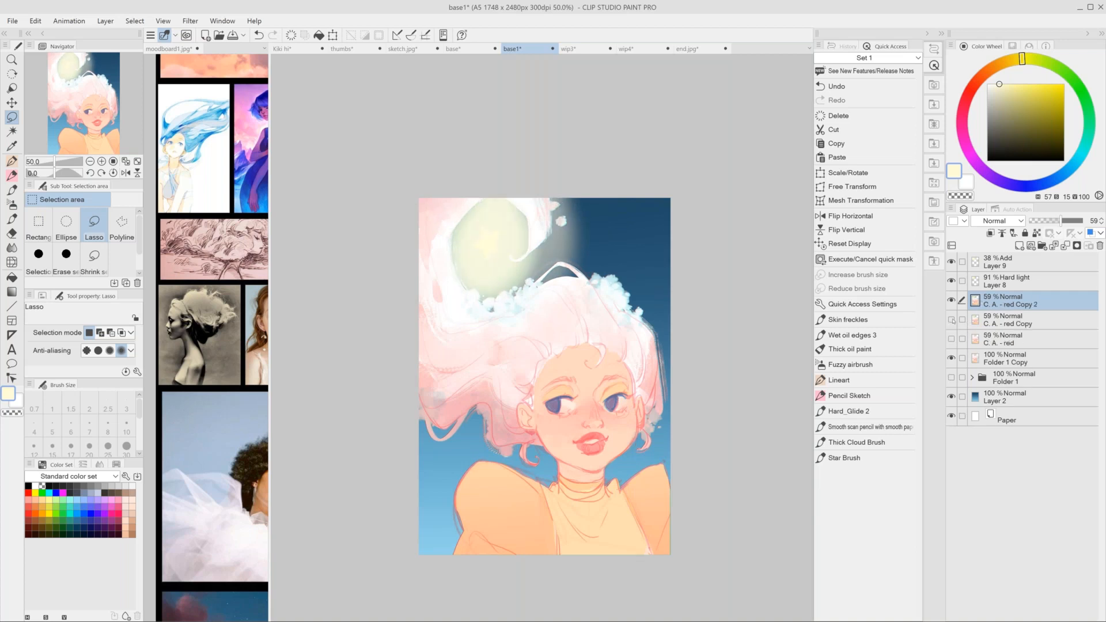
Hide Folder 1 Copy, Layer 2 and the paper, and show all three chromatic aberration layers.
{"action": "left_click", "coordinate": [951, 358]}
{"action": "left_click", "coordinate": [951, 396]}
{"action": "left_click", "coordinate": [951, 416]}
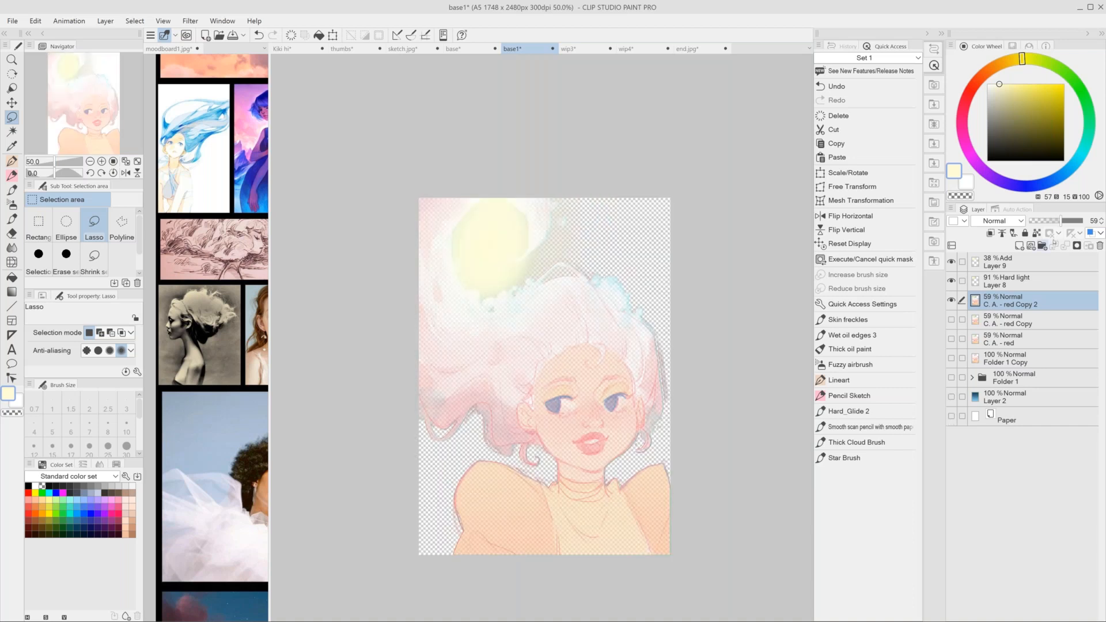
{"action": "left_click", "coordinate": [951, 319]}
{"action": "left_click", "coordinate": [952, 338]}
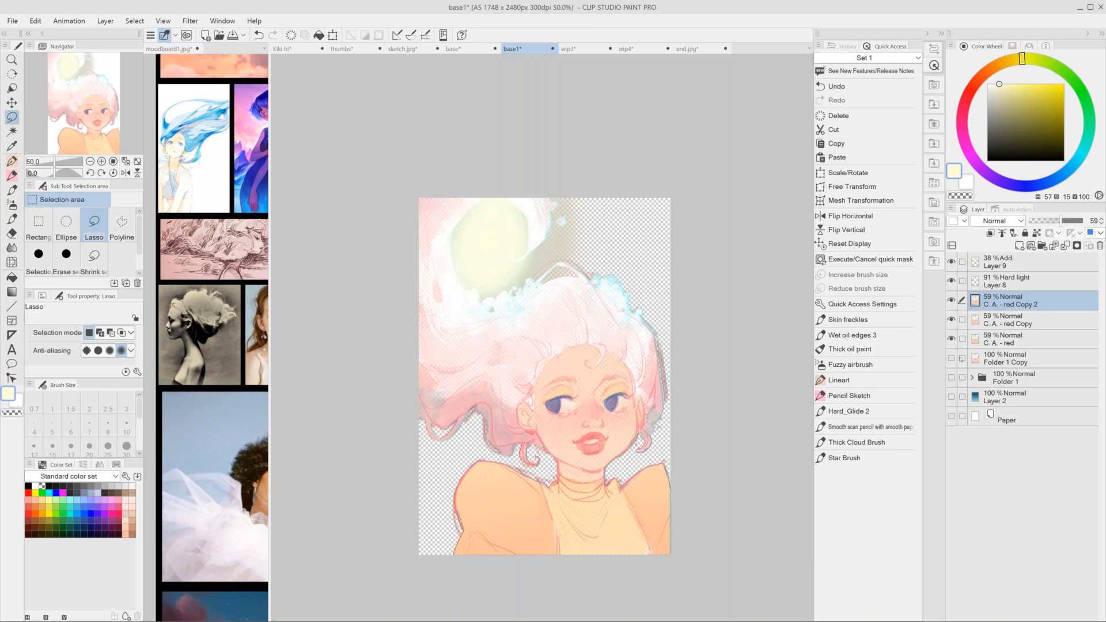
Run the paper texture auto action (종이질감) over the chromatic aberration layers and inspect the texture up close.
{"action": "left_click", "coordinate": [1014, 209]}
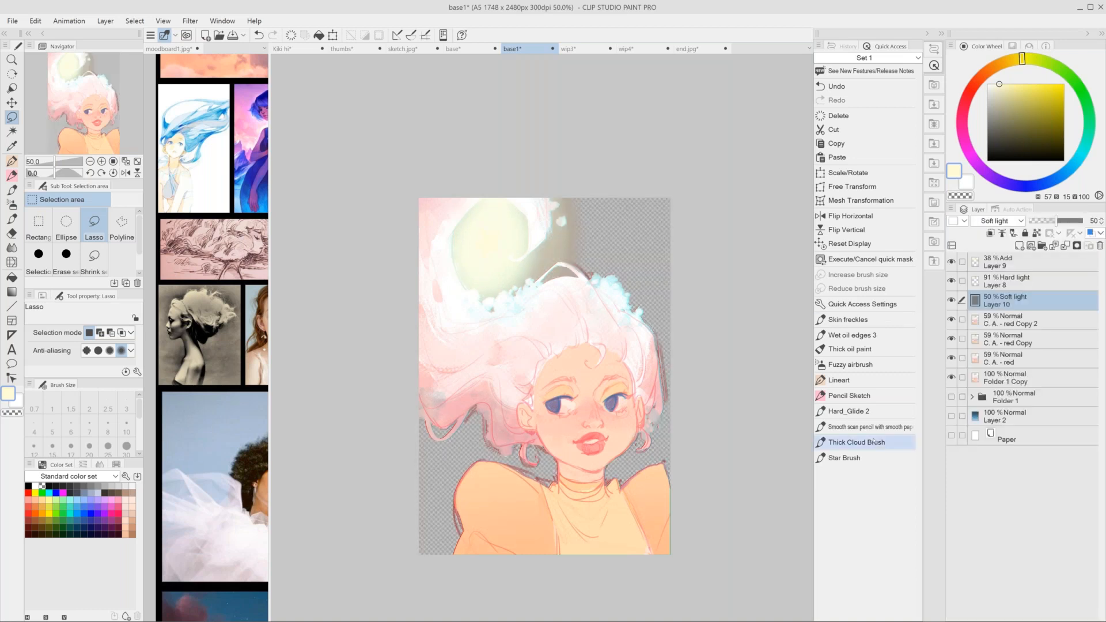
{"action": "scroll", "coordinate": [648, 481], "scroll_direction": "up", "scroll_amount": 1}
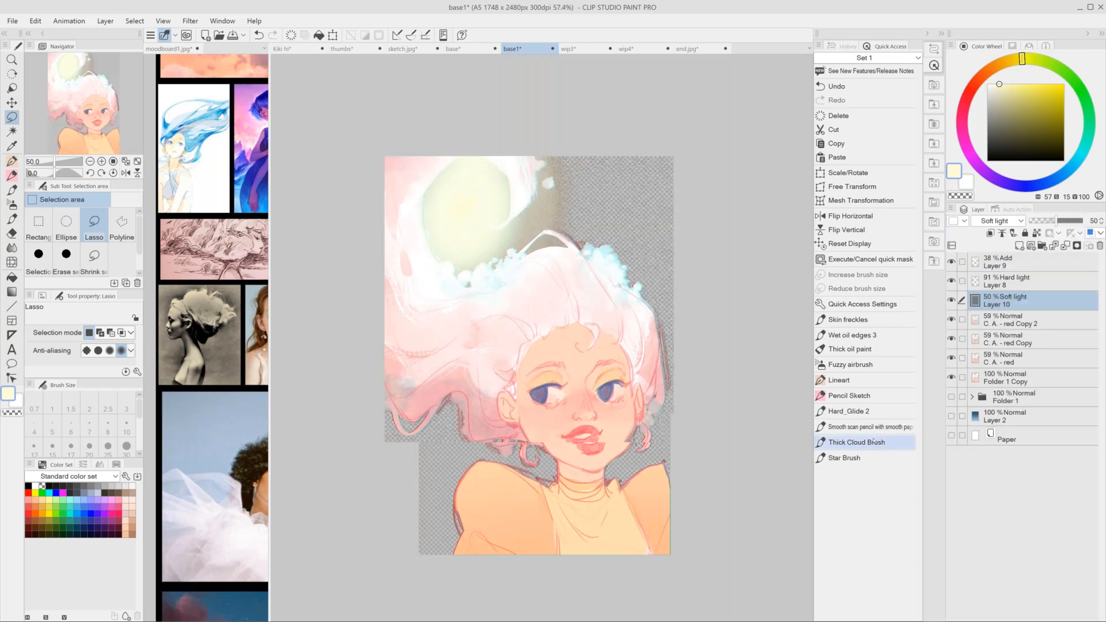
{"action": "scroll", "coordinate": [602, 480], "scroll_direction": "up", "scroll_amount": 3}
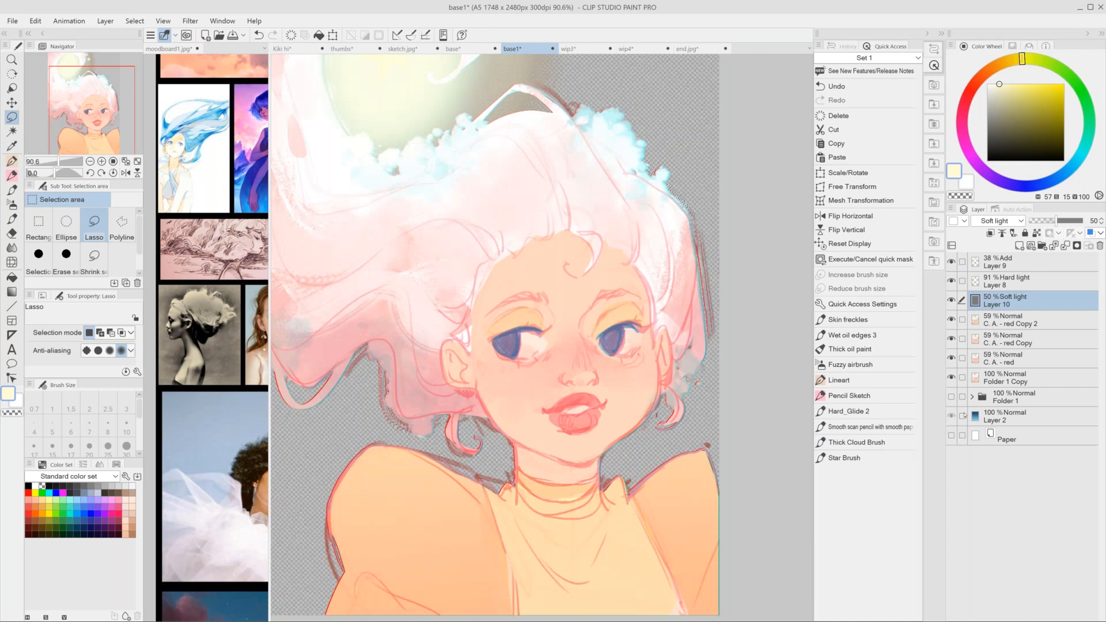
Show the Layer 2 background and lower the opacity of the Layer 10 soft light paper texture to 30%.
{"action": "left_click", "coordinate": [951, 416]}
{"action": "left_click", "coordinate": [951, 398]}
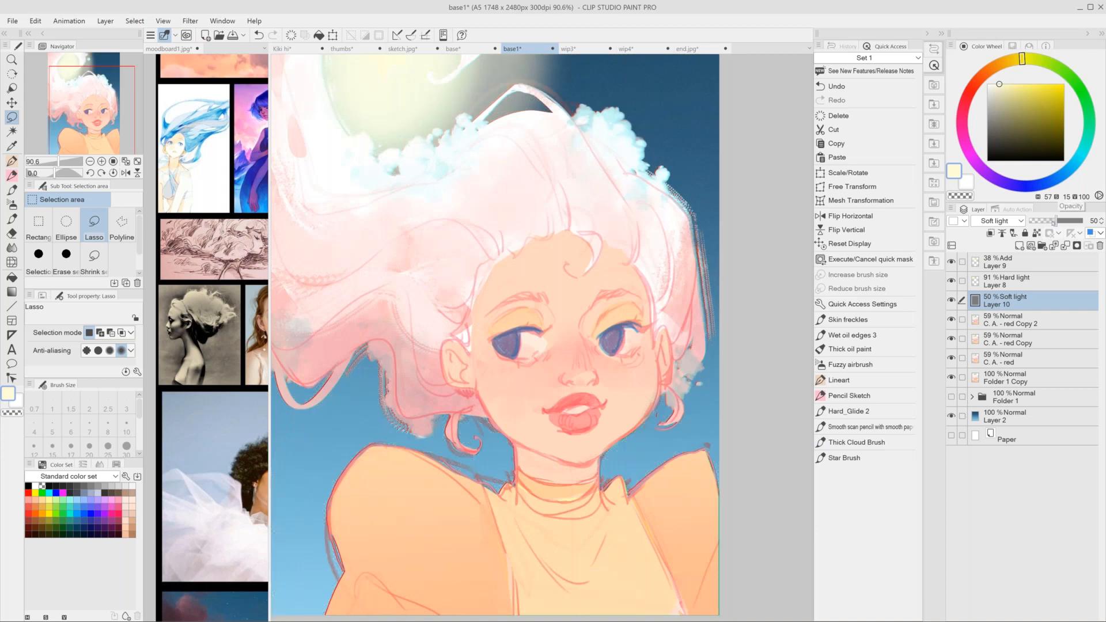
{"action": "left_click_drag", "start_coordinate": [1054, 223], "coordinate": [1042, 219]}
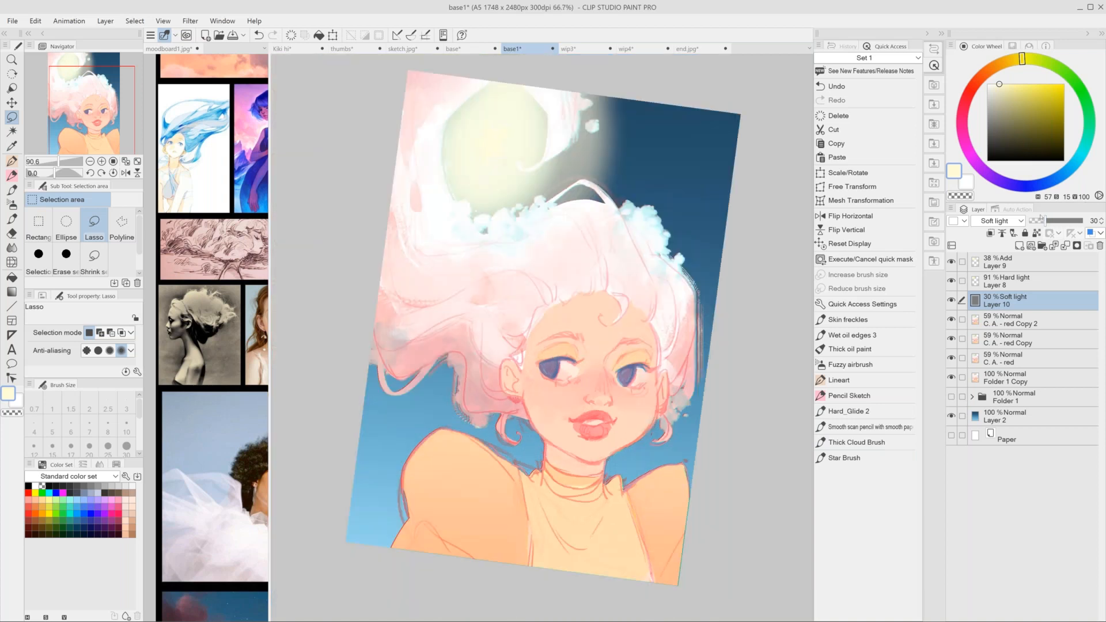
Compare stronger opacities for the Layer 10 paper texture, such as 66% and 55%, and settle on 29%.
{"action": "scroll", "coordinate": [542, 337], "scroll_direction": "up", "scroll_amount": 1}
{"action": "scroll", "coordinate": [542, 338], "scroll_direction": "up", "scroll_amount": 3}
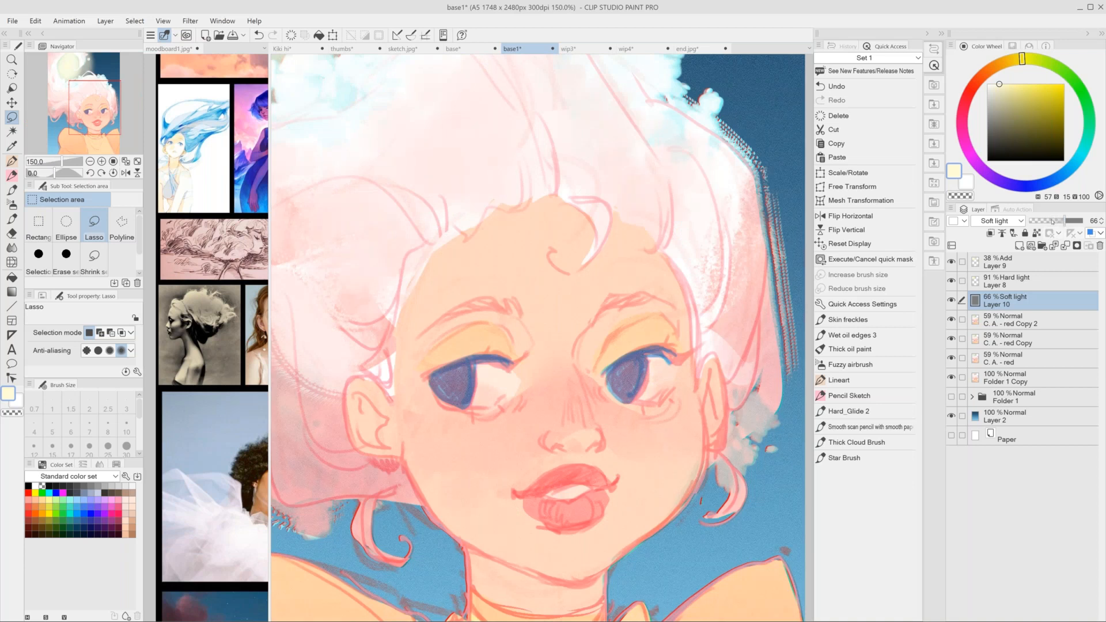
{"action": "left_click", "coordinate": [1052, 221]}
{"action": "left_click", "coordinate": [1047, 221]}
{"action": "left_click", "coordinate": [1054, 222]}
{"action": "key", "text": "ctrl+0"}
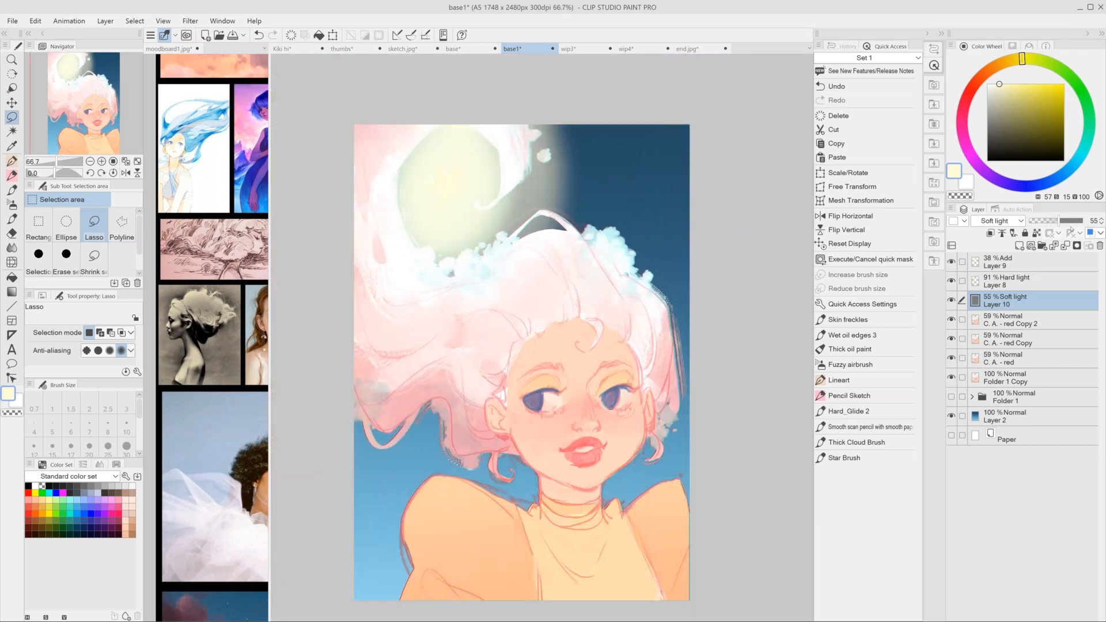
{"action": "left_click", "coordinate": [1051, 223]}
{"action": "left_click", "coordinate": [1052, 224]}
{"action": "left_click", "coordinate": [1052, 223]}
{"action": "left_click", "coordinate": [1047, 221]}
{"action": "left_click_drag", "start_coordinate": [747, 437], "coordinate": [759, 414]}
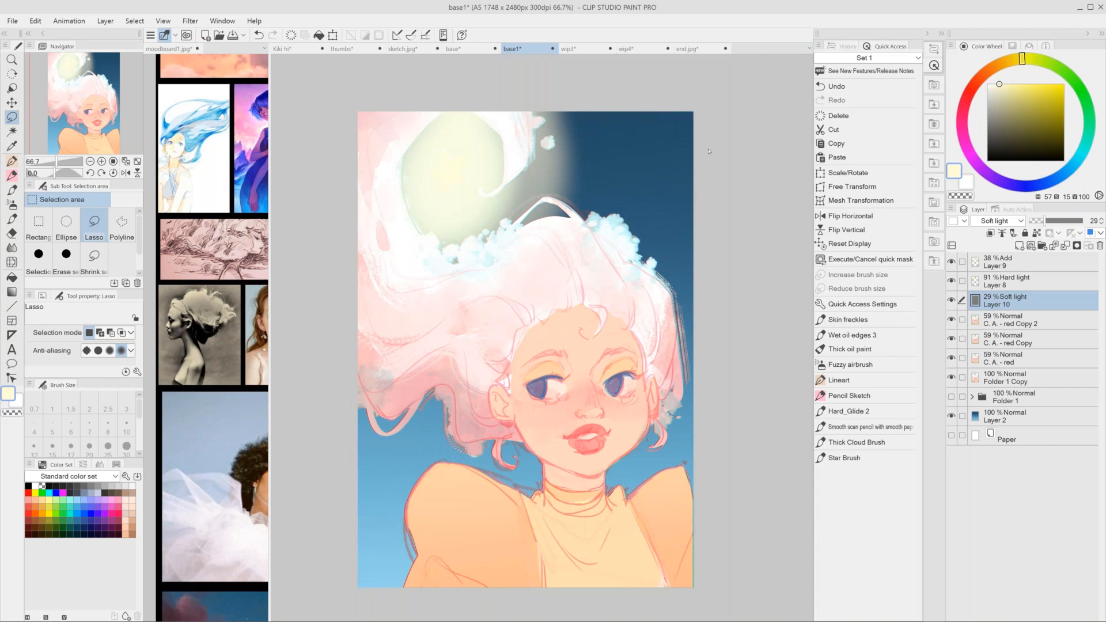
Compare the base1 portrait with the wip3 version, finishing on wip3 with the face and hair enlarged.
{"action": "left_click", "coordinate": [569, 49]}
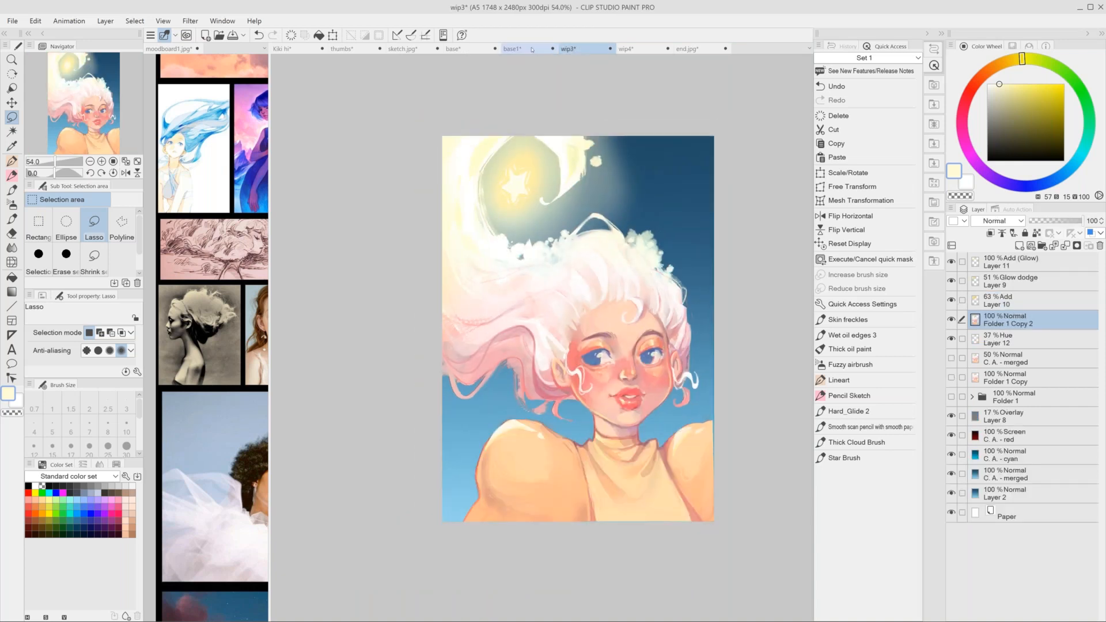
{"action": "left_click", "coordinate": [531, 50]}
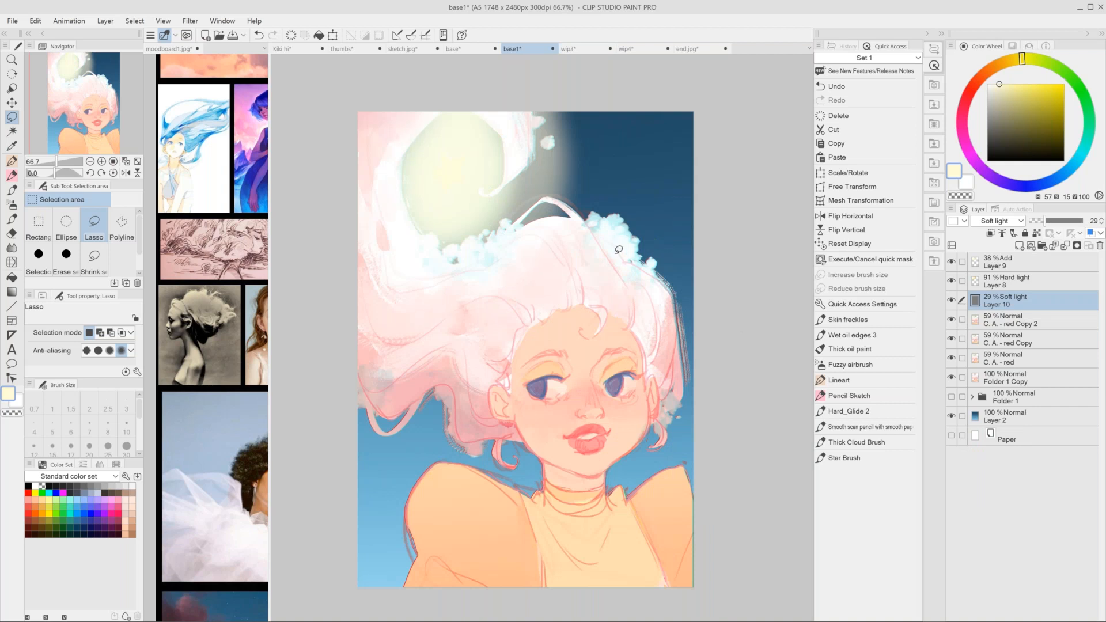
{"action": "scroll", "coordinate": [614, 239], "scroll_direction": "up", "scroll_amount": 1}
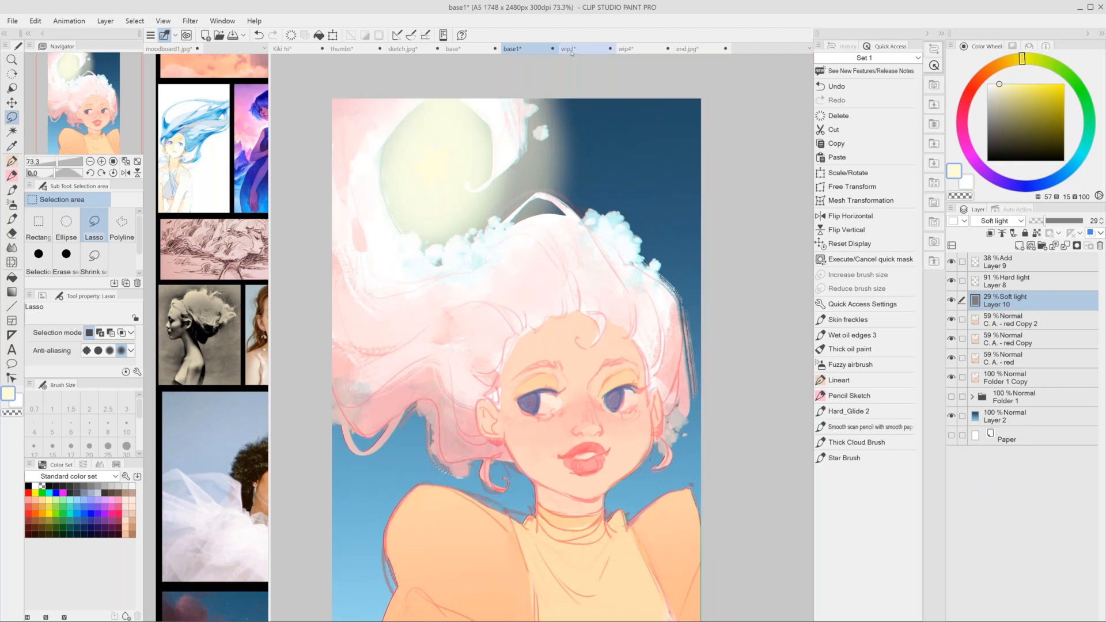
{"action": "left_click", "coordinate": [569, 49]}
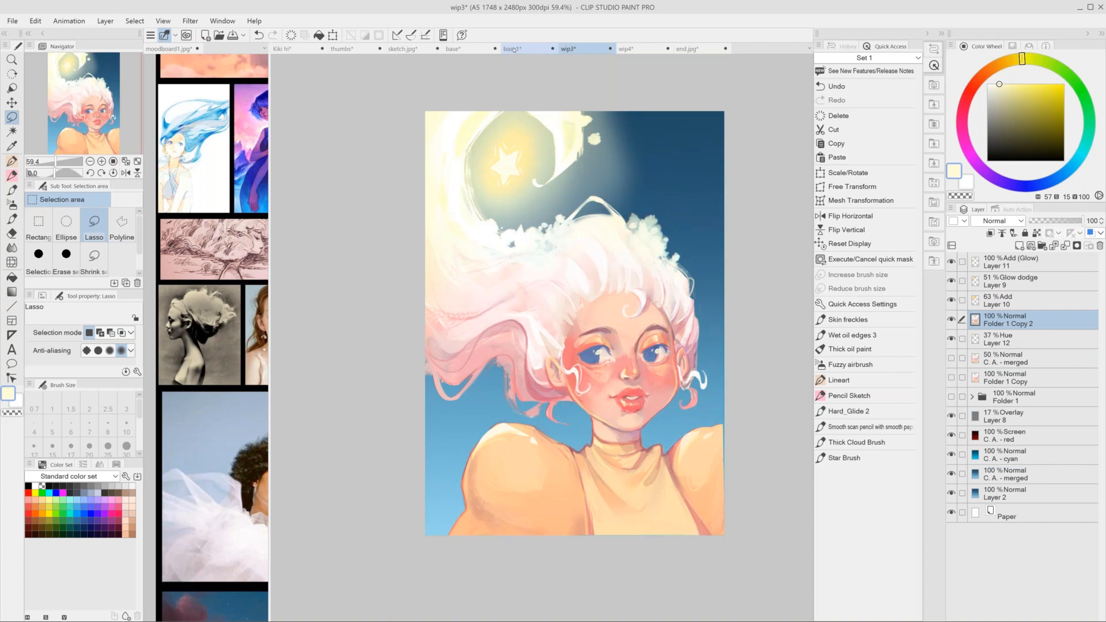
{"action": "left_click", "coordinate": [514, 50]}
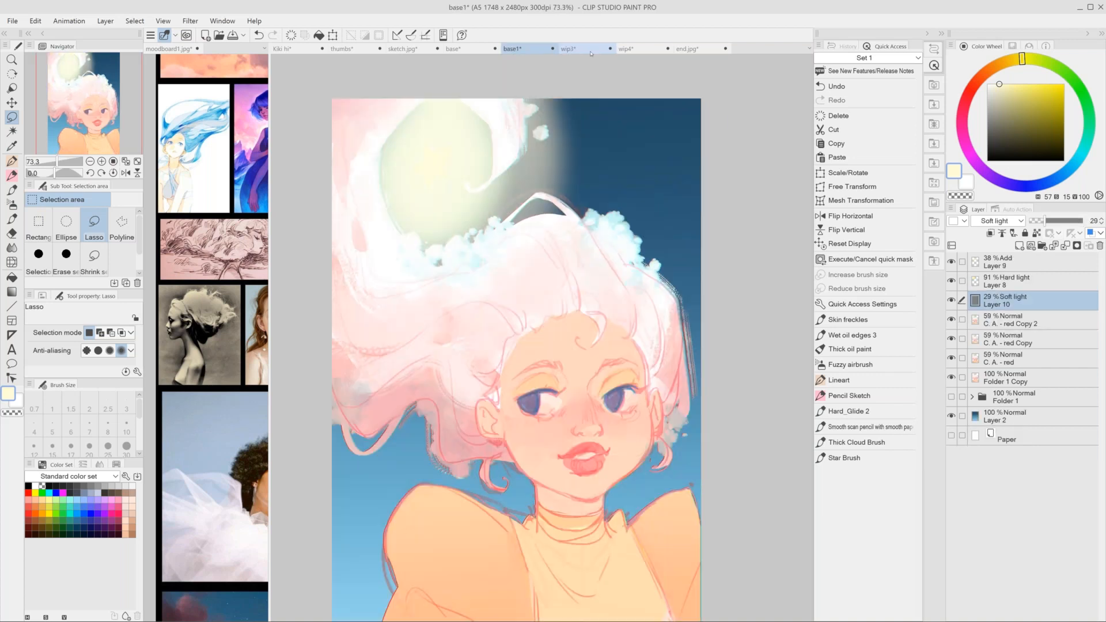
{"action": "left_click", "coordinate": [569, 49]}
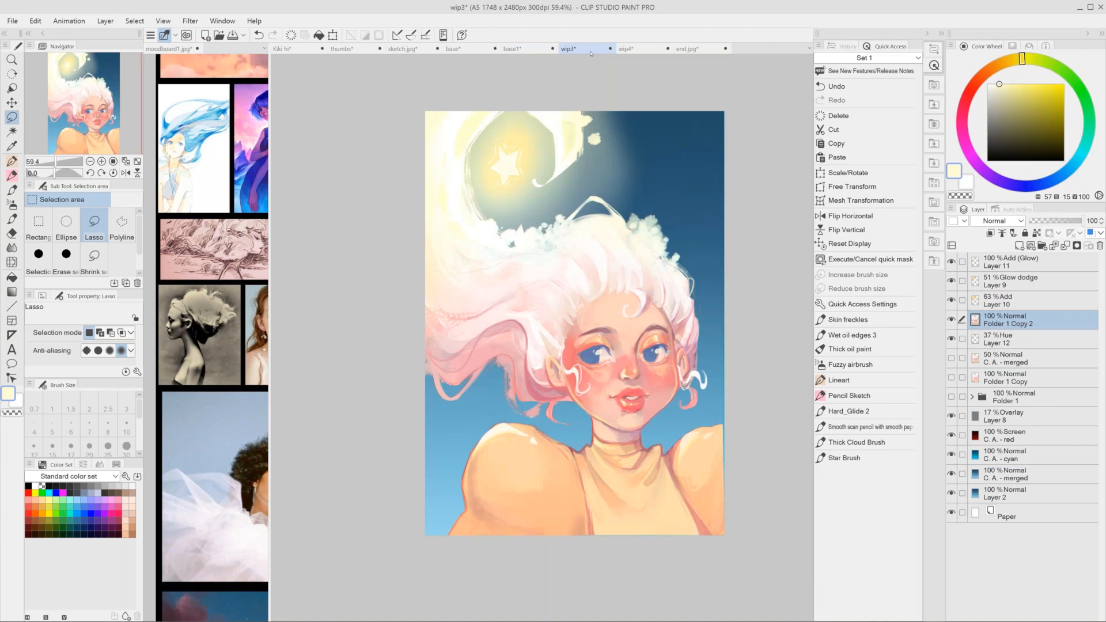
{"action": "scroll", "coordinate": [565, 319], "scroll_direction": "up", "scroll_amount": 3}
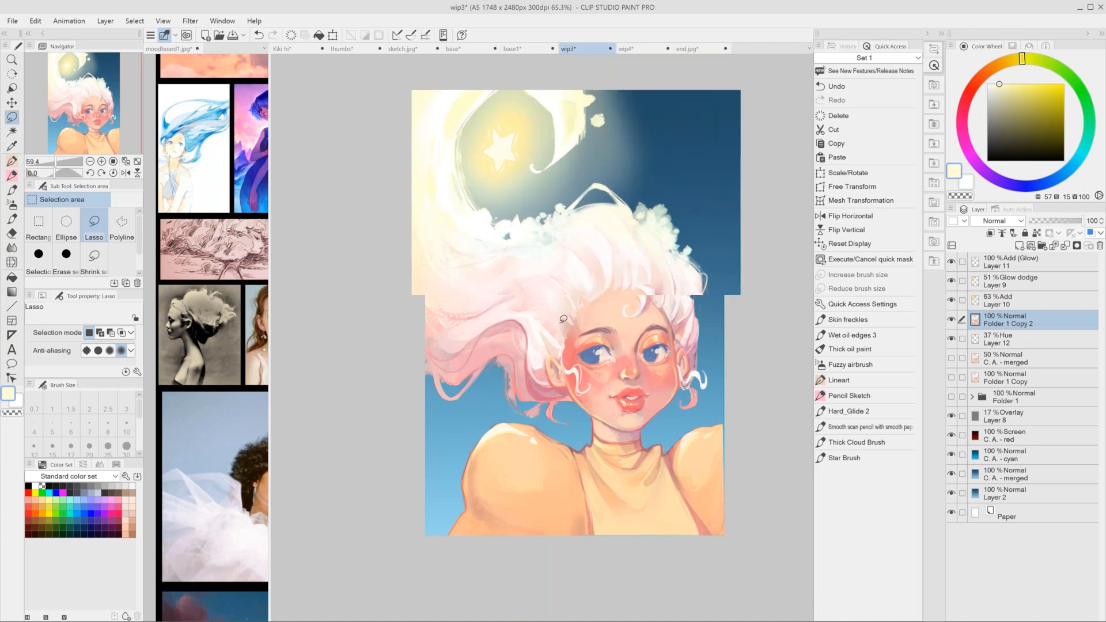
{"action": "scroll", "coordinate": [565, 319], "scroll_direction": "down", "scroll_amount": 3}
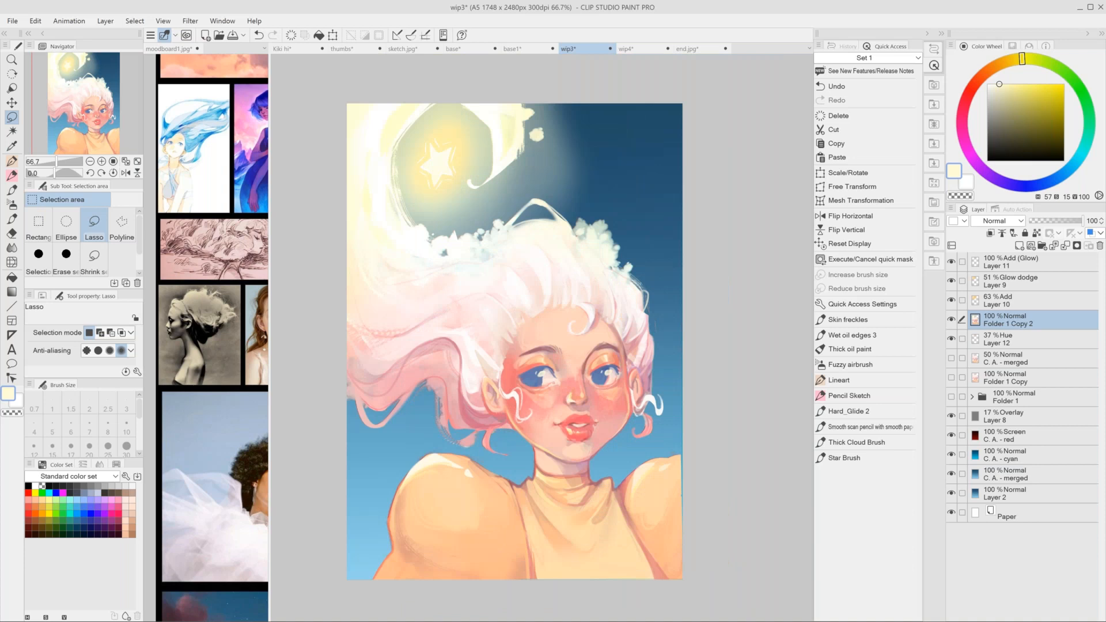
{"action": "scroll", "coordinate": [637, 448], "scroll_direction": "up", "scroll_amount": 2}
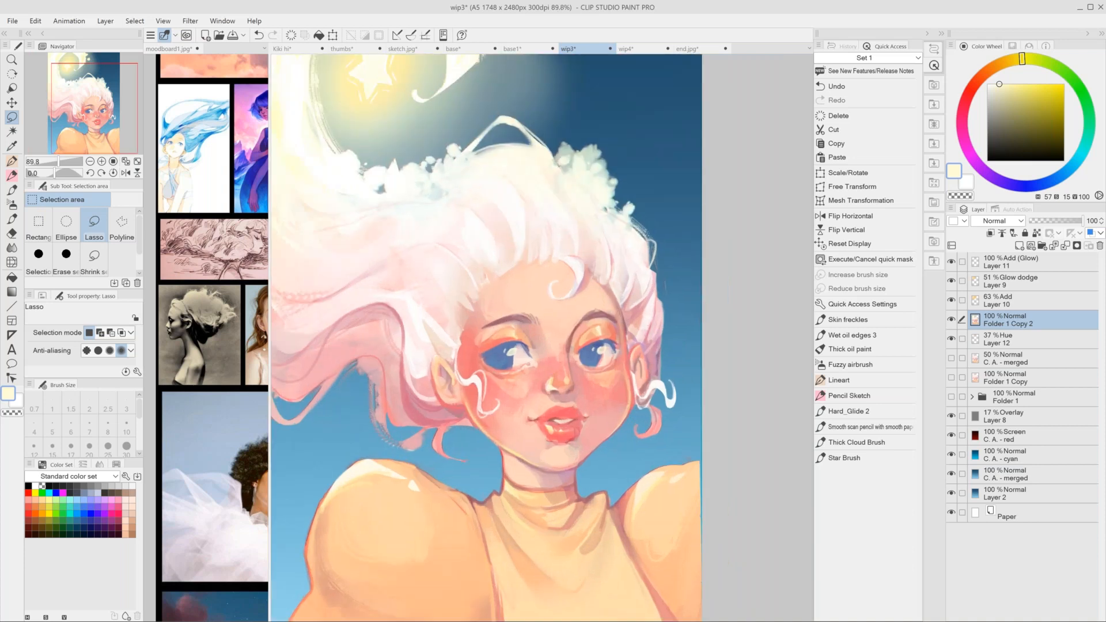
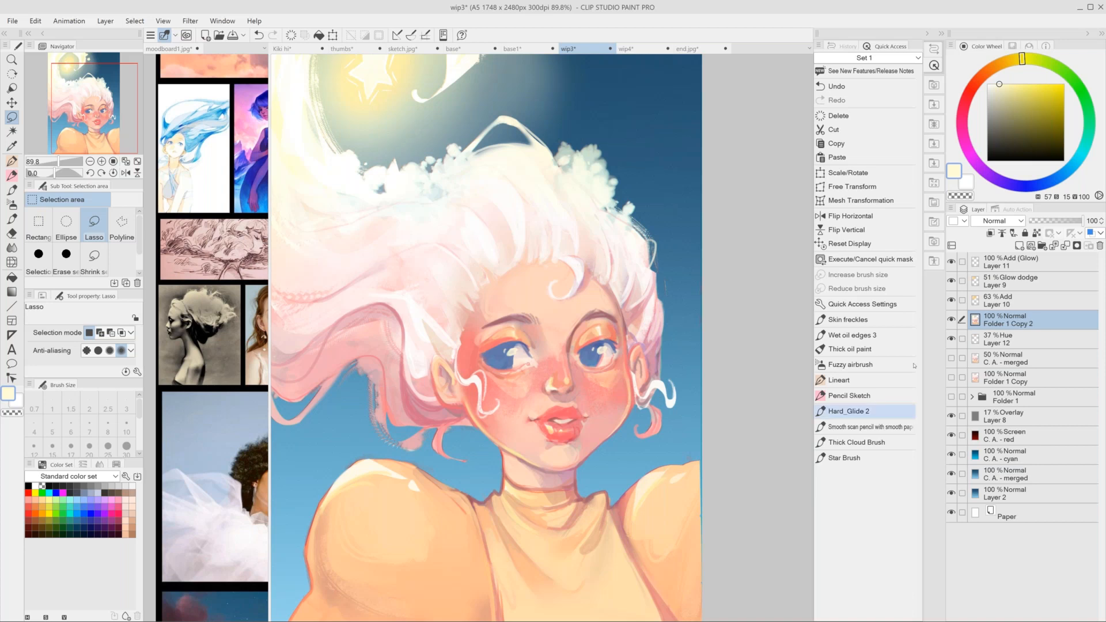
Choose the Hard_Glide 2 brush, sample pink skin tones from the face, and check what the Folder 1 Copy 2 layer contains.
{"action": "left_click", "coordinate": [863, 411]}
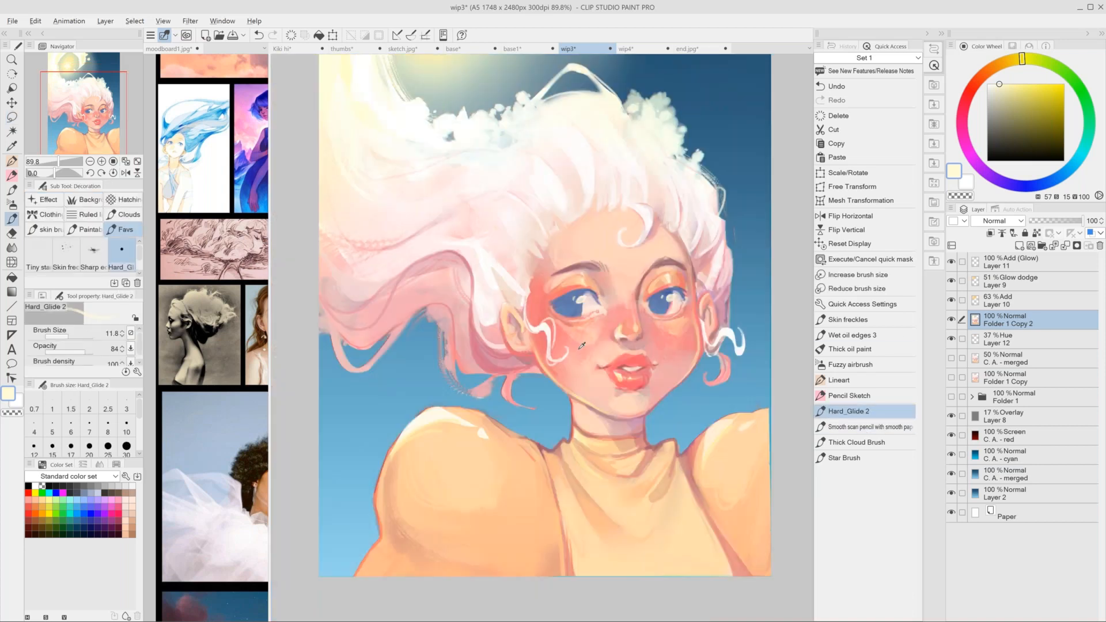
{"action": "left_click", "coordinate": [580, 349], "text": "alt"}
{"action": "scroll", "coordinate": [775, 303], "scroll_direction": "up", "scroll_amount": 1}
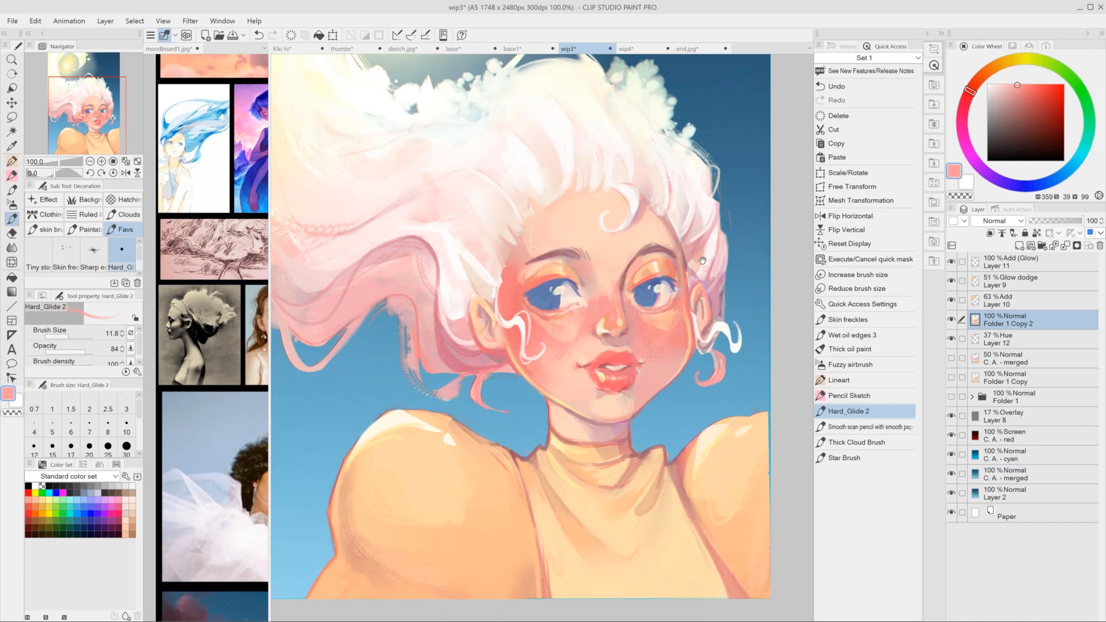
{"action": "left_click_drag", "start_coordinate": [702, 260], "coordinate": [706, 259]}
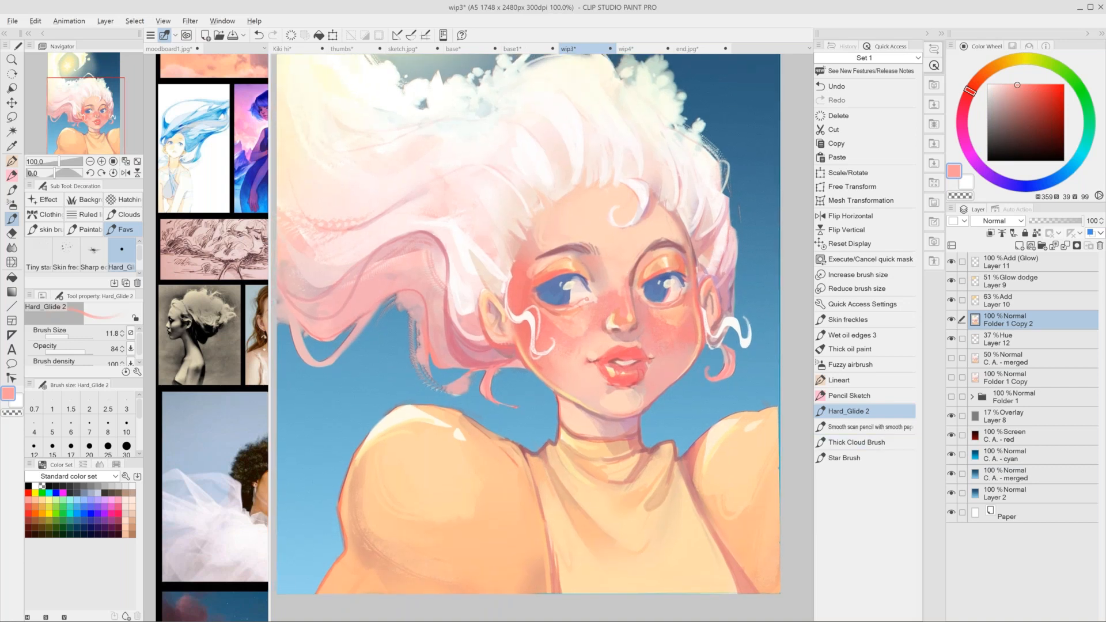
{"action": "left_click", "coordinate": [671, 241], "text": "alt"}
{"action": "left_click", "coordinate": [951, 320]}
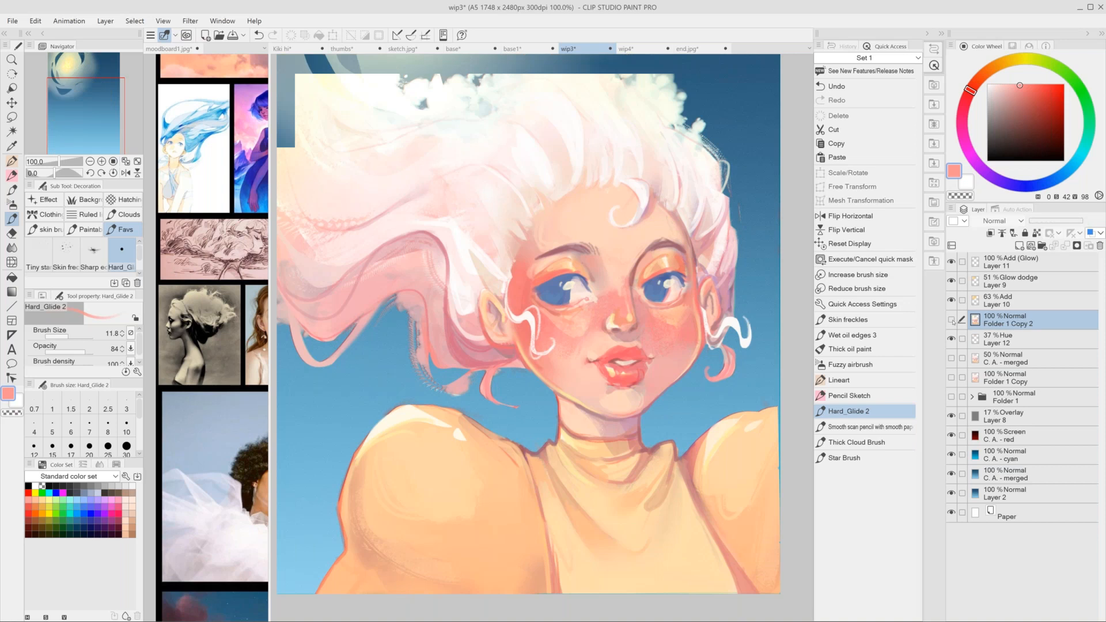
{"action": "left_click", "coordinate": [952, 320]}
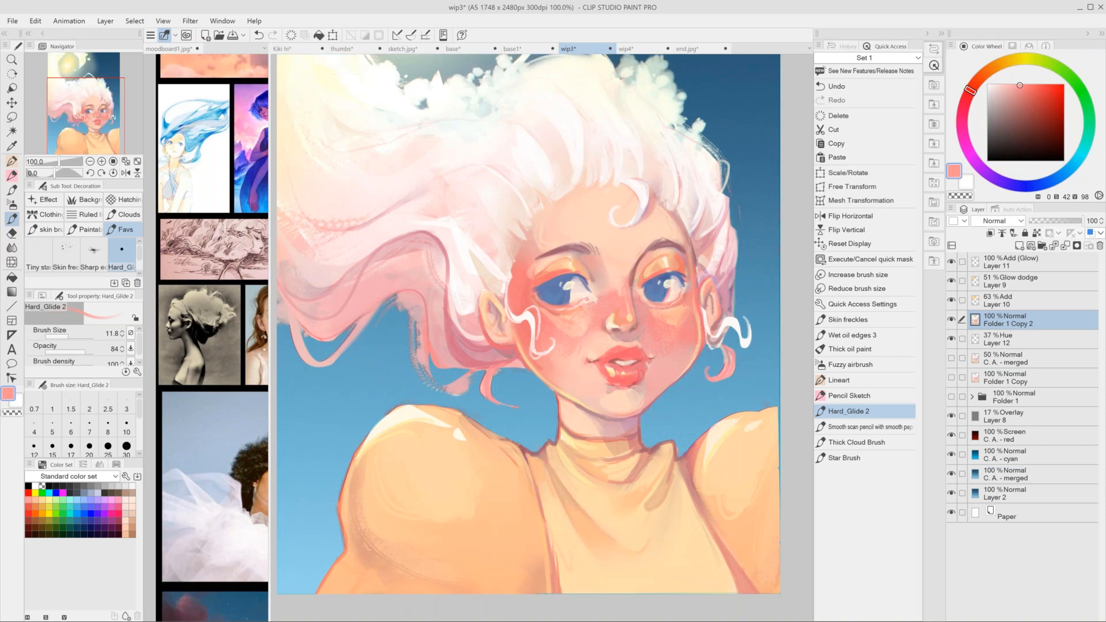
Touch up the skin under the eye and on the eyelid nearest the earring curl with sampled peach tones on Folder 1 Copy 2.
{"action": "left_click", "coordinate": [552, 314], "text": "alt"}
{"action": "key", "text": "ctrl+z"}
{"action": "left_click_drag", "start_coordinate": [684, 305], "coordinate": [663, 310]}
{"action": "left_click", "coordinate": [673, 259], "text": "alt"}
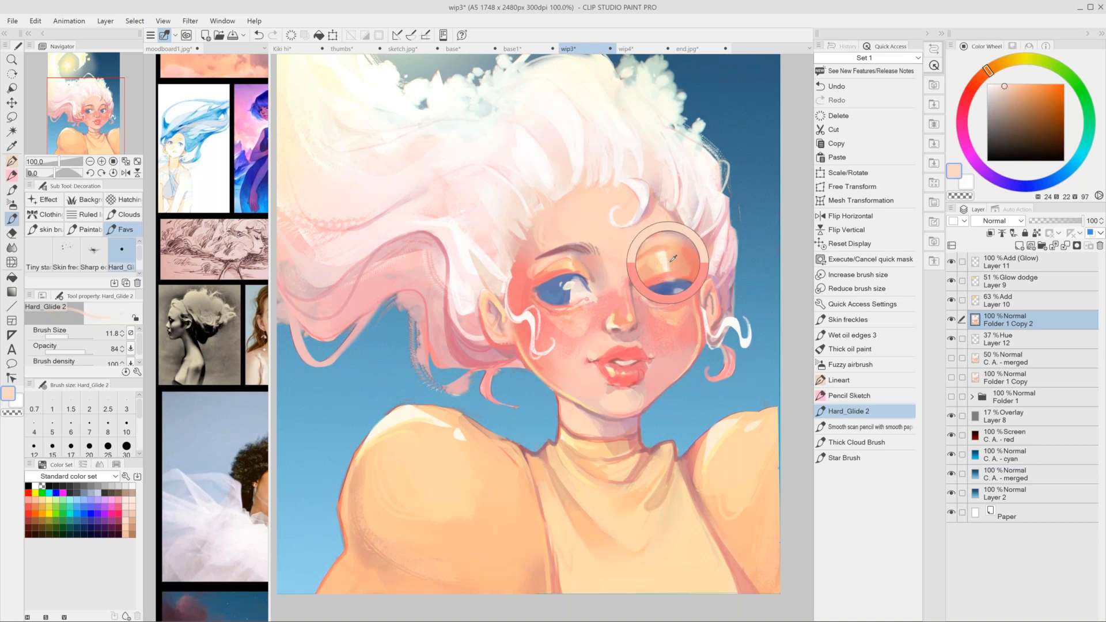
{"action": "key", "text": "ctrl+z"}
{"action": "key", "text": "ctrl+y"}
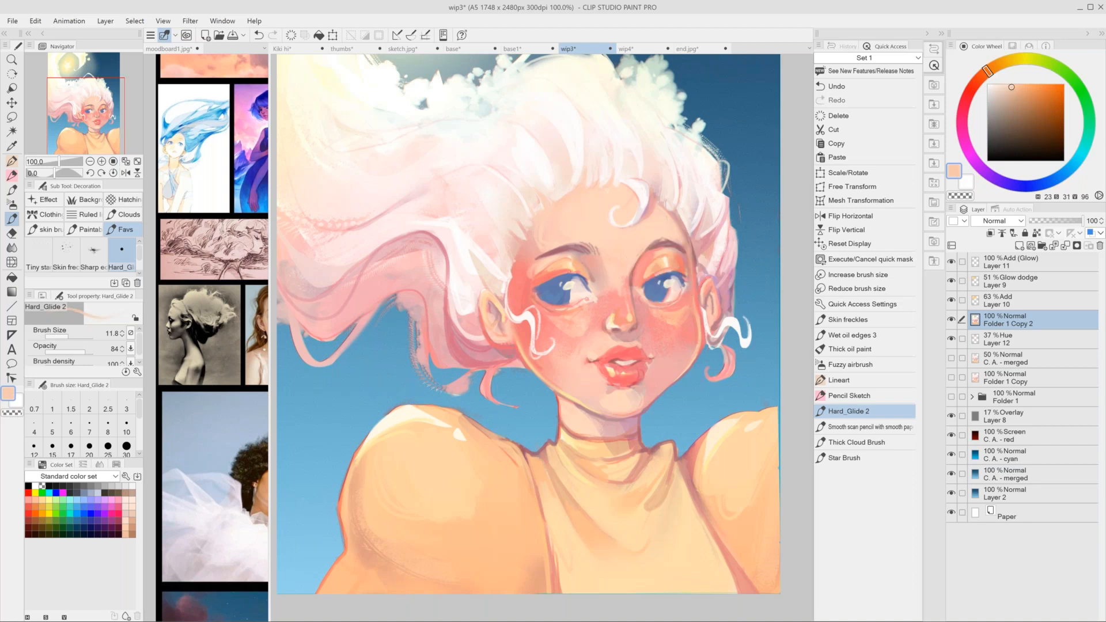
{"action": "key", "text": "ctrl+z"}
{"action": "key", "text": "ctrl+y"}
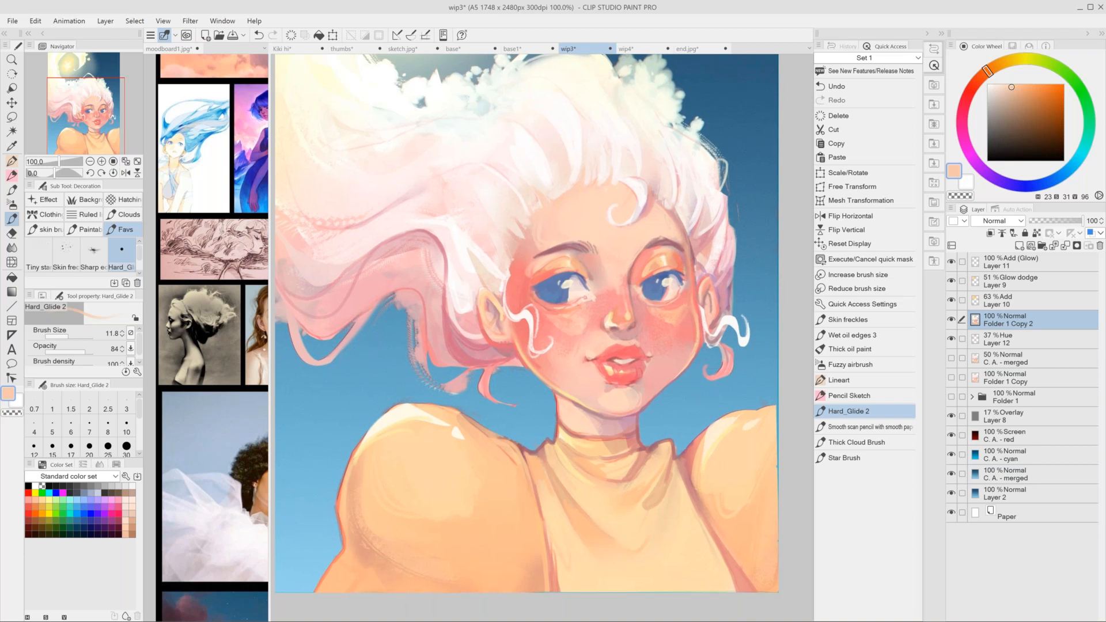
Blend small strokes of sampled coral and muted pink into the cheek, beside the nose and along the inner eyebrow.
{"action": "left_click", "coordinate": [688, 328], "text": "alt"}
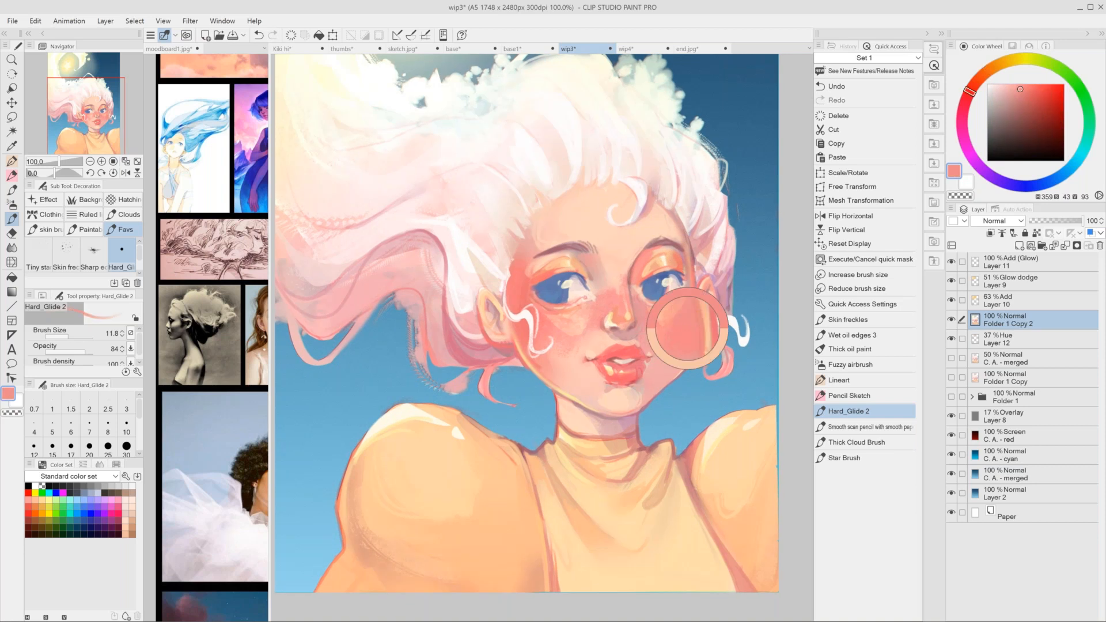
{"action": "left_click_drag", "start_coordinate": [688, 329], "coordinate": [686, 332]}
{"action": "key", "text": "alt"}
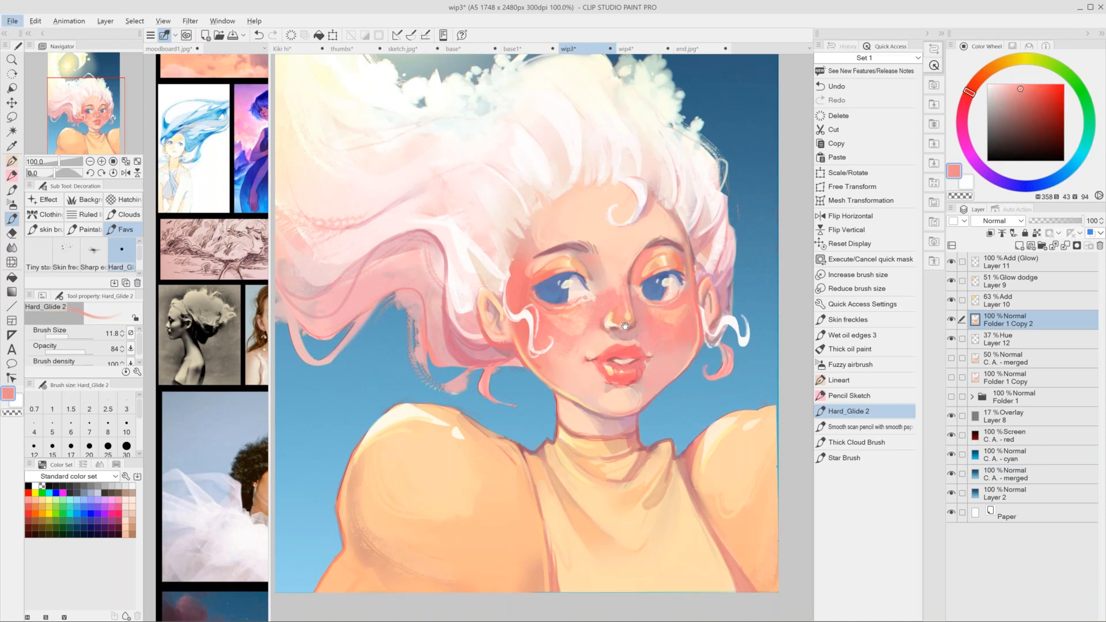
{"action": "key", "text": "alt"}
{"action": "left_click", "coordinate": [662, 315], "text": "alt"}
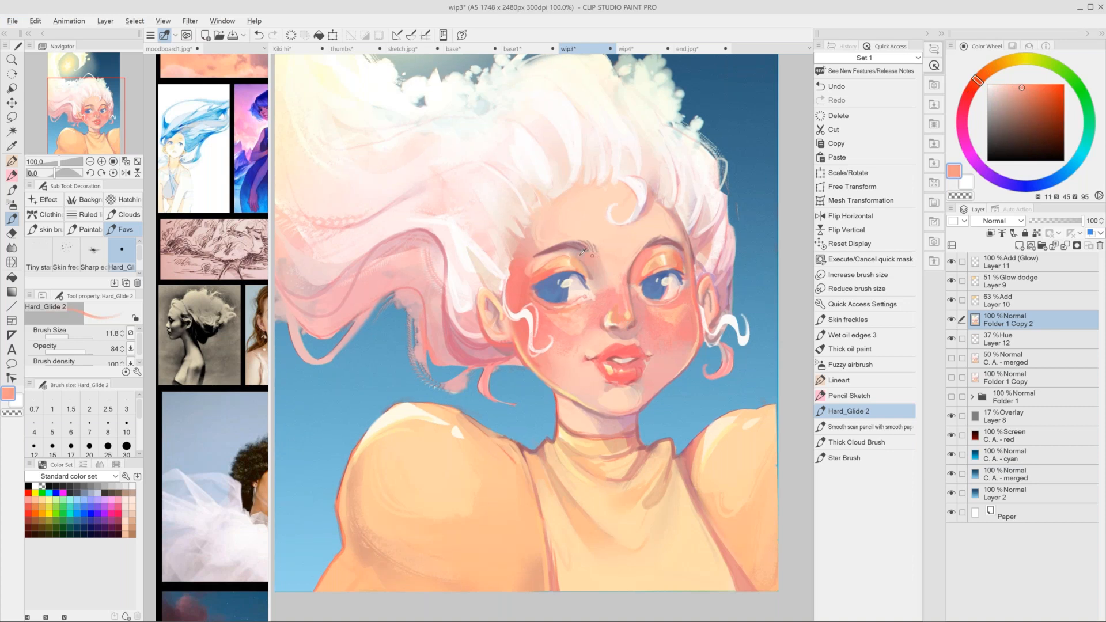
{"action": "left_click", "coordinate": [582, 251], "text": "alt"}
{"action": "left_click_drag", "start_coordinate": [582, 251], "coordinate": [583, 253]}
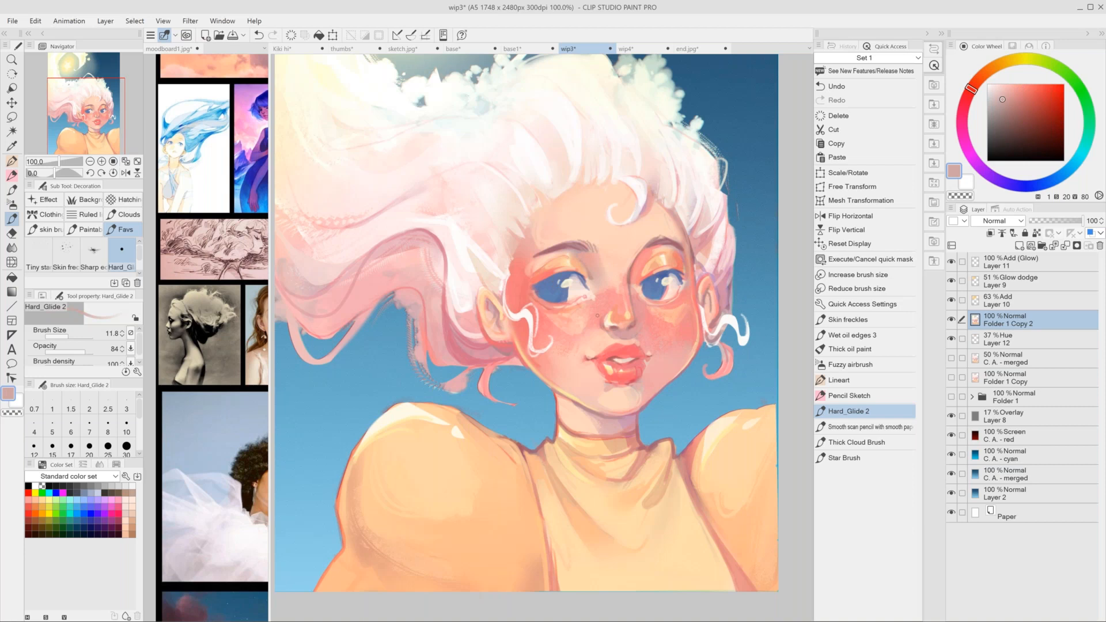
Refine the forehead, cheek and chin with tones sampled from each area, comparing the strokes before and after.
{"action": "left_click", "coordinate": [644, 210], "text": "alt"}
{"action": "left_click", "coordinate": [678, 224], "text": "alt"}
{"action": "key", "text": "ctrl+z"}
{"action": "key", "text": "ctrl+y"}
{"action": "left_click", "coordinate": [658, 317], "text": "alt"}
{"action": "key", "text": "ctrl+z"}
{"action": "key", "text": "ctrl+y"}
{"action": "left_click", "coordinate": [613, 419], "text": "alt"}
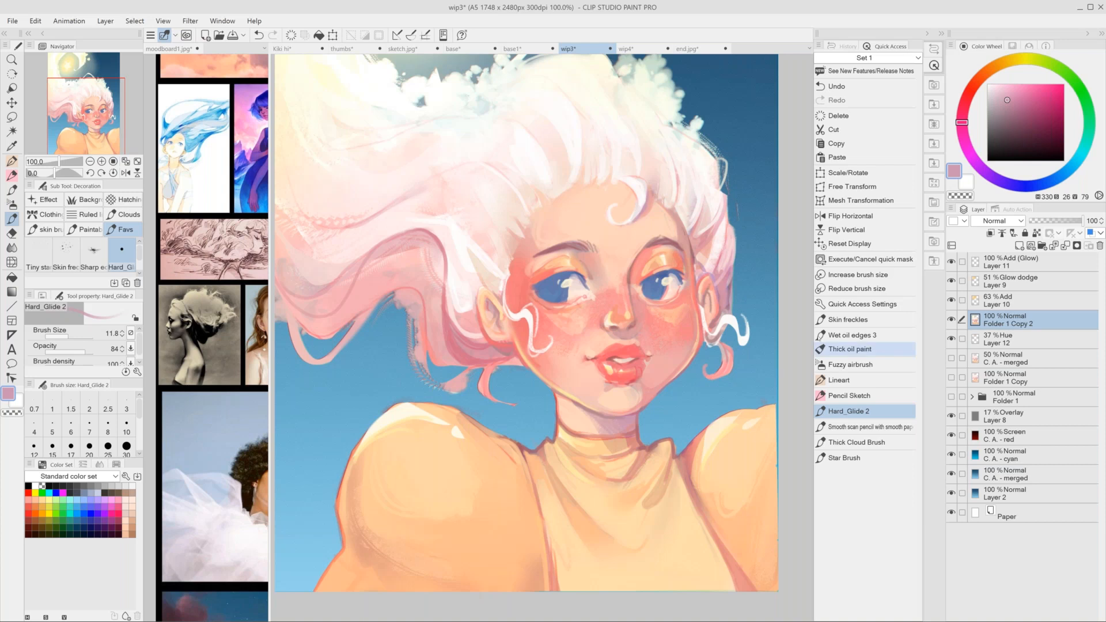
{"action": "left_click", "coordinate": [715, 272], "text": "alt"}
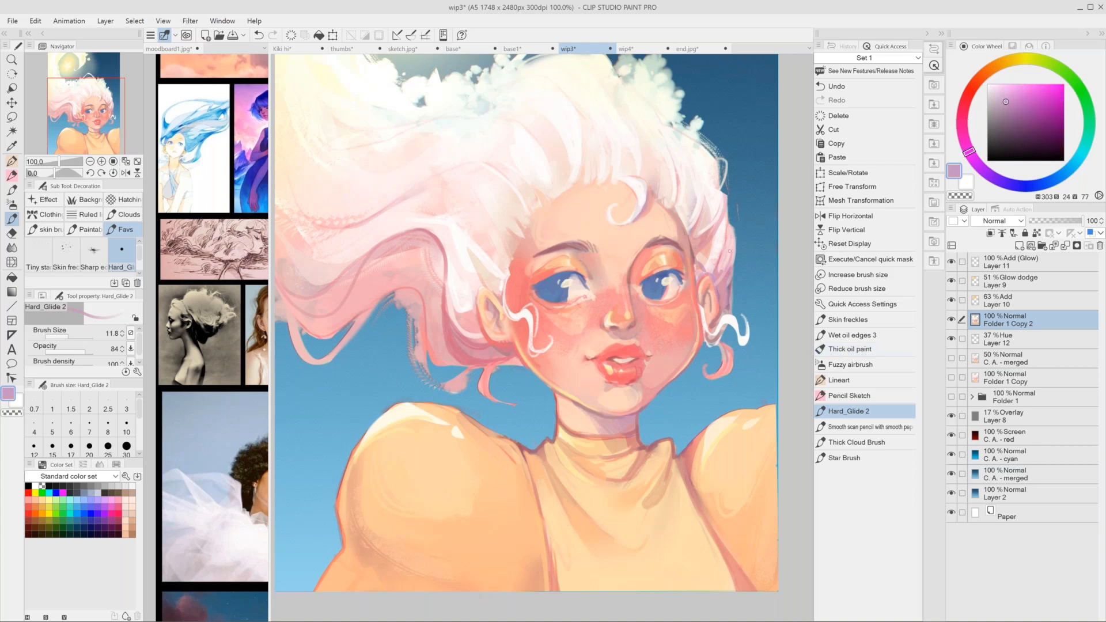
{"action": "key", "text": "ctrl+z"}
{"action": "left_click_drag", "start_coordinate": [734, 238], "coordinate": [724, 271]}
{"action": "key", "text": "ctrl+z"}
{"action": "left_click_drag", "start_coordinate": [696, 257], "coordinate": [693, 281]}
{"action": "key", "text": "ctrl+z"}
{"action": "left_click_drag", "start_coordinate": [702, 267], "coordinate": [712, 241]}
{"action": "key", "text": "ctrl+z"}
Paint hair strands around the ear and temple with near-white and mauve tones sampled from the hair.
{"action": "left_click", "coordinate": [723, 235], "text": "alt"}
{"action": "left_click_drag", "start_coordinate": [702, 279], "coordinate": [698, 266]}
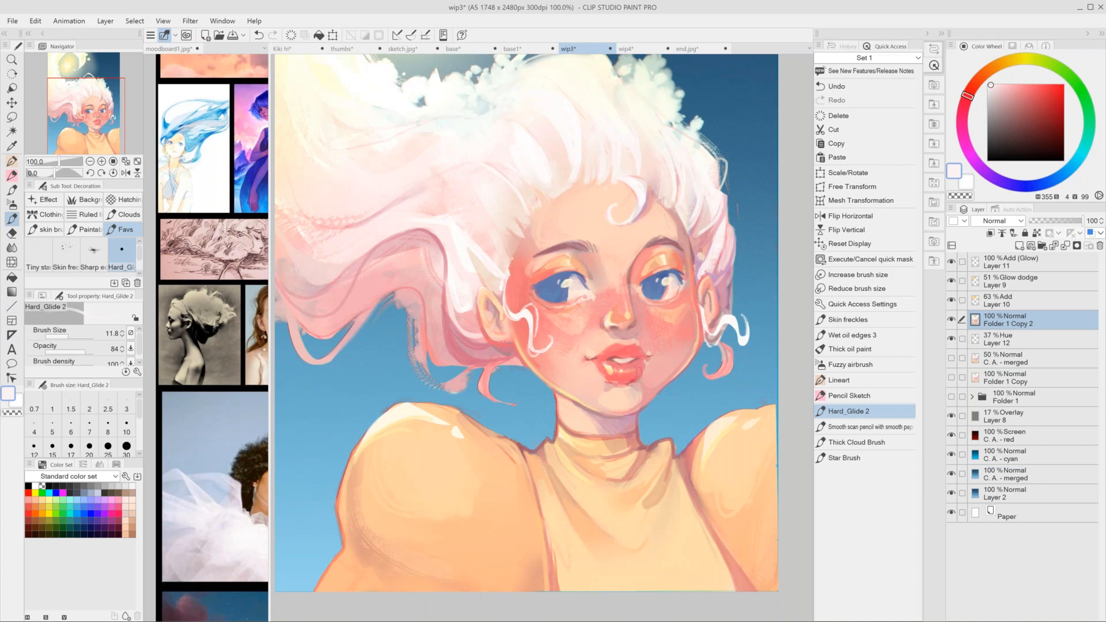
{"action": "left_click", "coordinate": [712, 227], "text": "alt"}
{"action": "left_click_drag", "start_coordinate": [717, 185], "coordinate": [699, 236]}
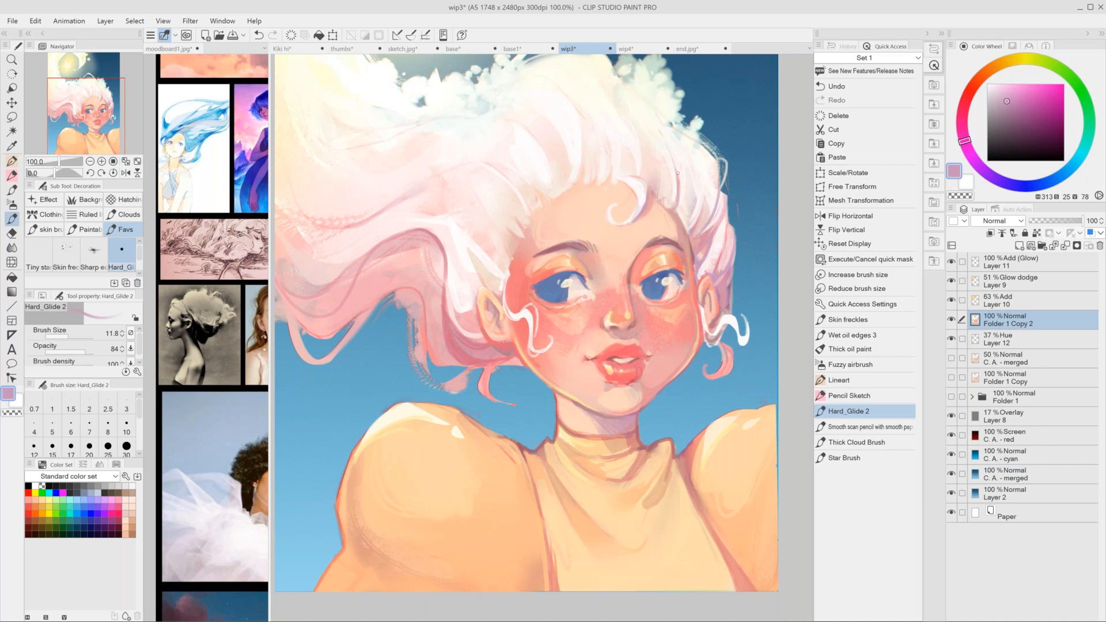
Paint strands at the front of the hair above the forehead, using mauve and a sampled off-white.
{"action": "left_click_drag", "start_coordinate": [673, 158], "coordinate": [679, 210]}
{"action": "key", "text": "ctrl+z"}
{"action": "key", "text": "ctrl+y"}
{"action": "left_click", "coordinate": [671, 182], "text": "alt"}
{"action": "left_click_drag", "start_coordinate": [673, 168], "coordinate": [679, 204]}
Switch to Liquify and enlarge its brush to about 698 for reshaping the figure.
{"action": "scroll", "coordinate": [691, 455], "scroll_direction": "down", "scroll_amount": 2}
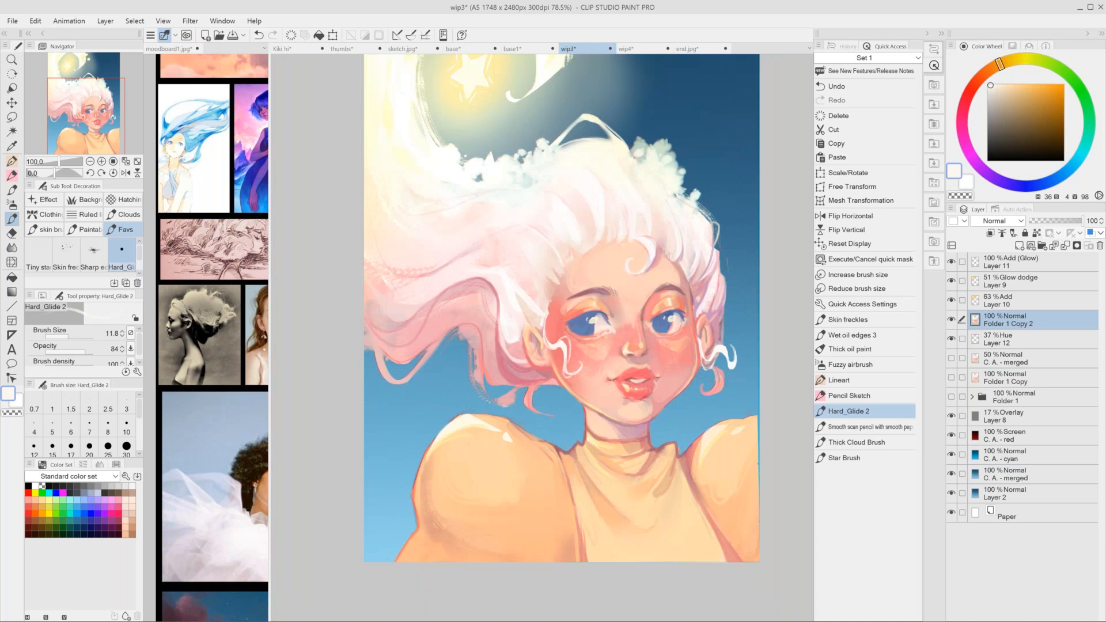
{"action": "scroll", "coordinate": [715, 449], "scroll_direction": "down", "scroll_amount": 1}
{"action": "scroll", "coordinate": [714, 449], "scroll_direction": "up", "scroll_amount": 2}
{"action": "left_click_drag", "start_coordinate": [748, 438], "coordinate": [668, 435]}
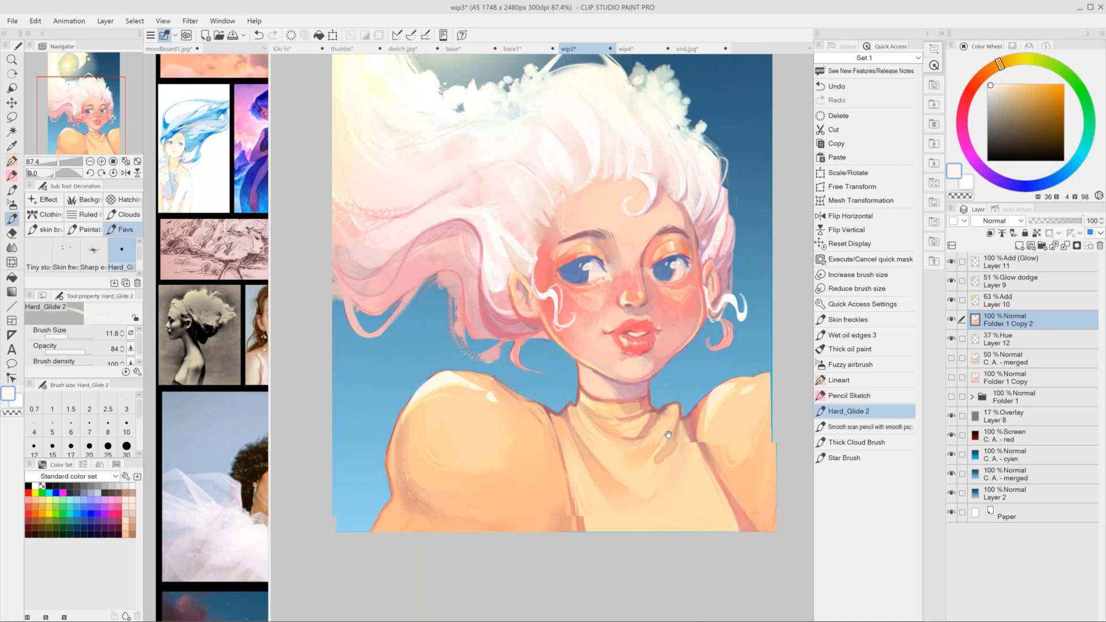
{"action": "scroll", "coordinate": [668, 435], "scroll_direction": "down", "scroll_amount": 1}
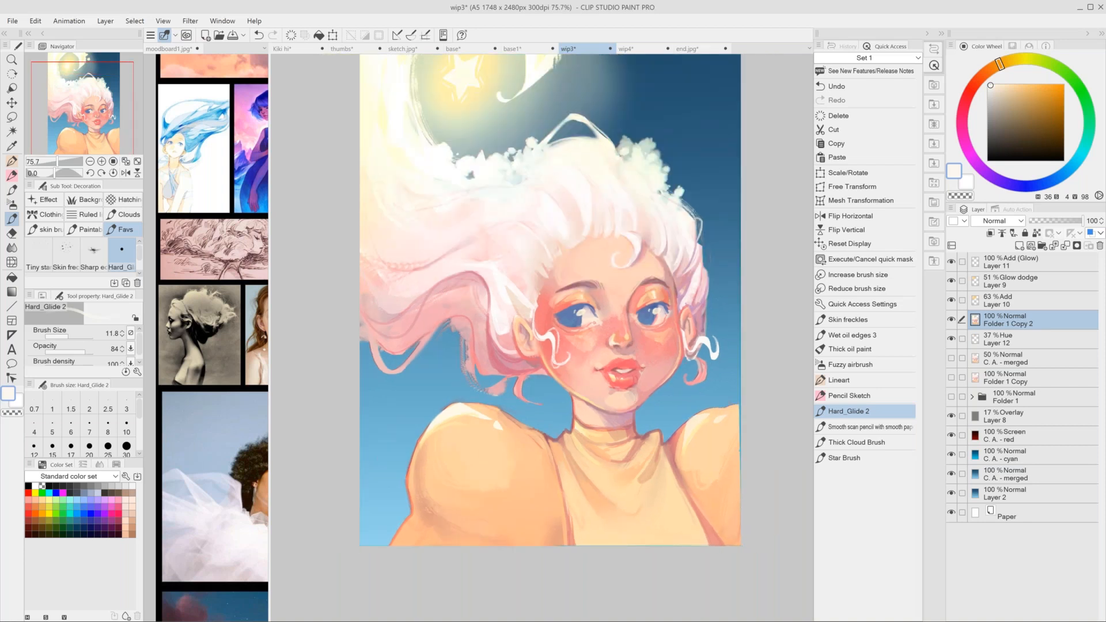
{"action": "left_click", "coordinate": [11, 262]}
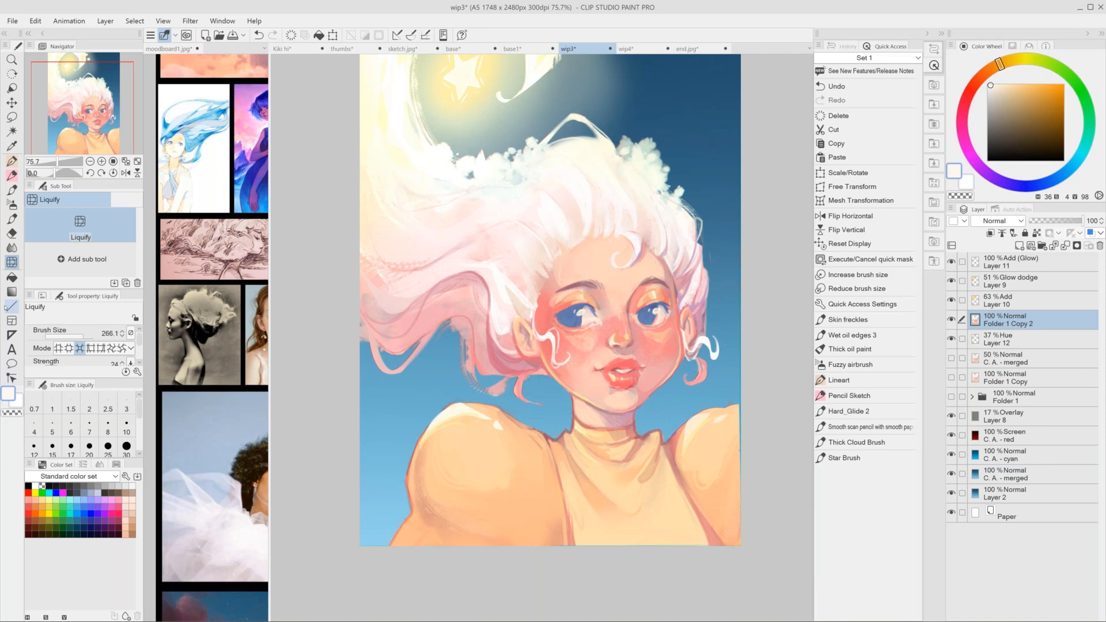
{"action": "left_click_drag", "start_coordinate": [762, 313], "coordinate": [749, 324]}
{"action": "key", "text": "["}
{"action": "key", "text": "]"}
{"action": "key", "text": "]"}
{"action": "key", "text": "]"}
{"action": "key", "text": "]"}
{"action": "key", "text": "]"}
{"action": "key", "text": "]"}
{"action": "key", "text": "]"}
{"action": "key", "text": "]"}
{"action": "key", "text": "]"}
{"action": "key", "text": "]"}
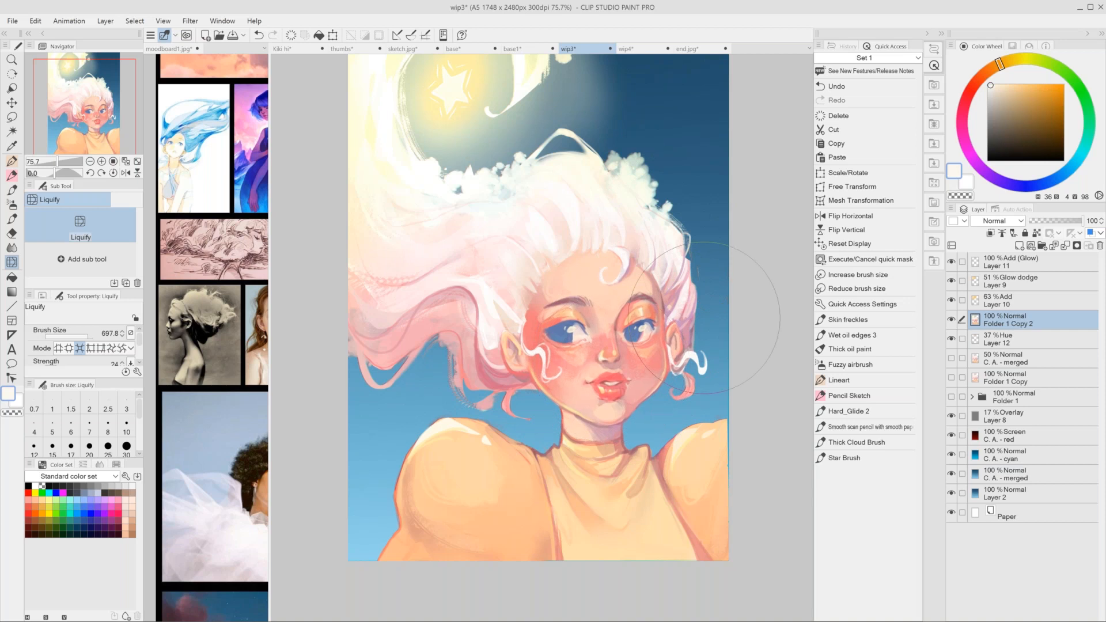
Try to reshape the face and shoulder with Liquify strokes at several brush sizes.
{"action": "left_click_drag", "start_coordinate": [705, 318], "coordinate": [695, 339]}
{"action": "left_click_drag", "start_coordinate": [595, 374], "coordinate": [626, 374]}
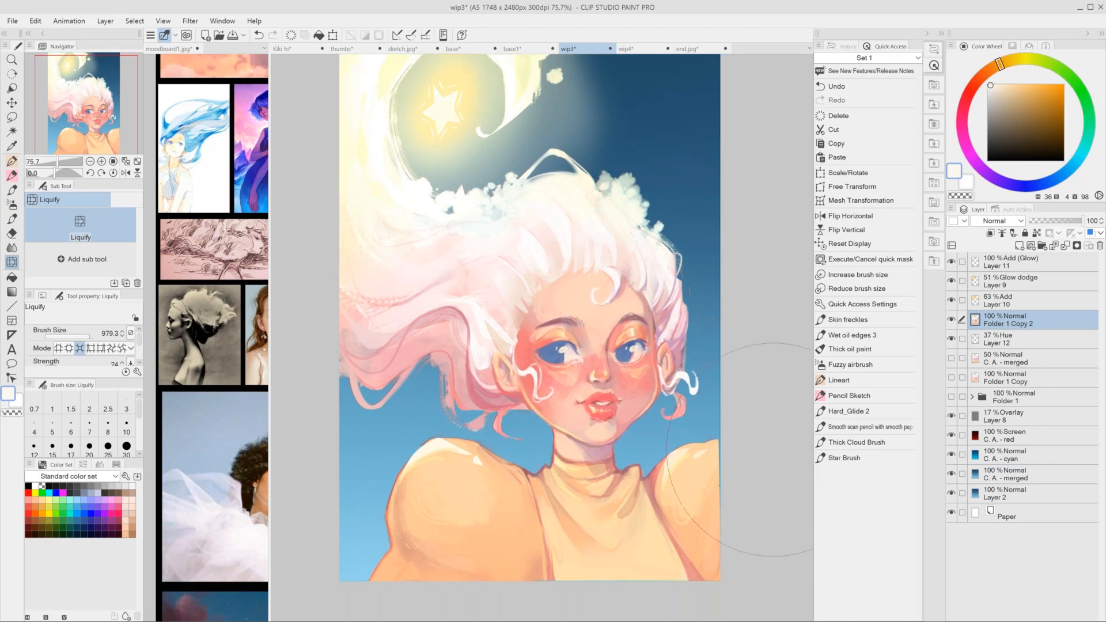
{"action": "mouse_move", "coordinate": [577, 354]}
{"action": "left_mouse_down"}
{"action": "mouse_move", "coordinate": [516, 354]}
{"action": "mouse_move", "coordinate": [506, 377]}
{"action": "mouse_move", "coordinate": [497, 353]}
{"action": "mouse_move", "coordinate": [584, 377]}
{"action": "left_mouse_up"}
{"action": "key", "text": "ctrl+z"}
{"action": "key", "text": "ctrl+z"}
{"action": "key", "text": "ctrl+z"}
{"action": "left_click_drag", "start_coordinate": [651, 342], "coordinate": [668, 329]}
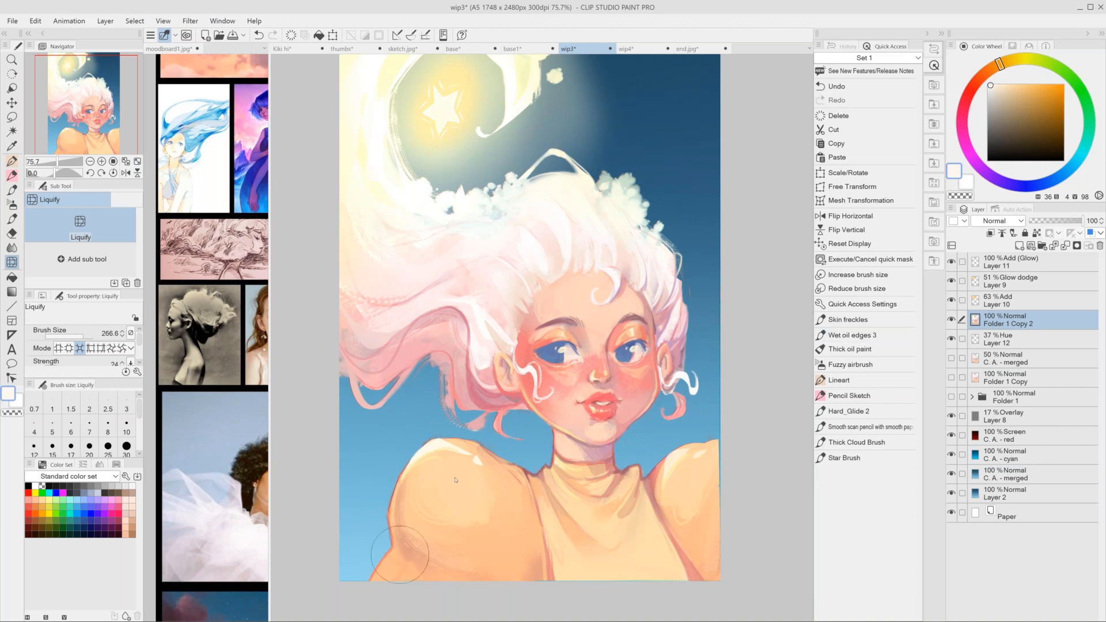
{"action": "key", "text": "ctrl+z"}
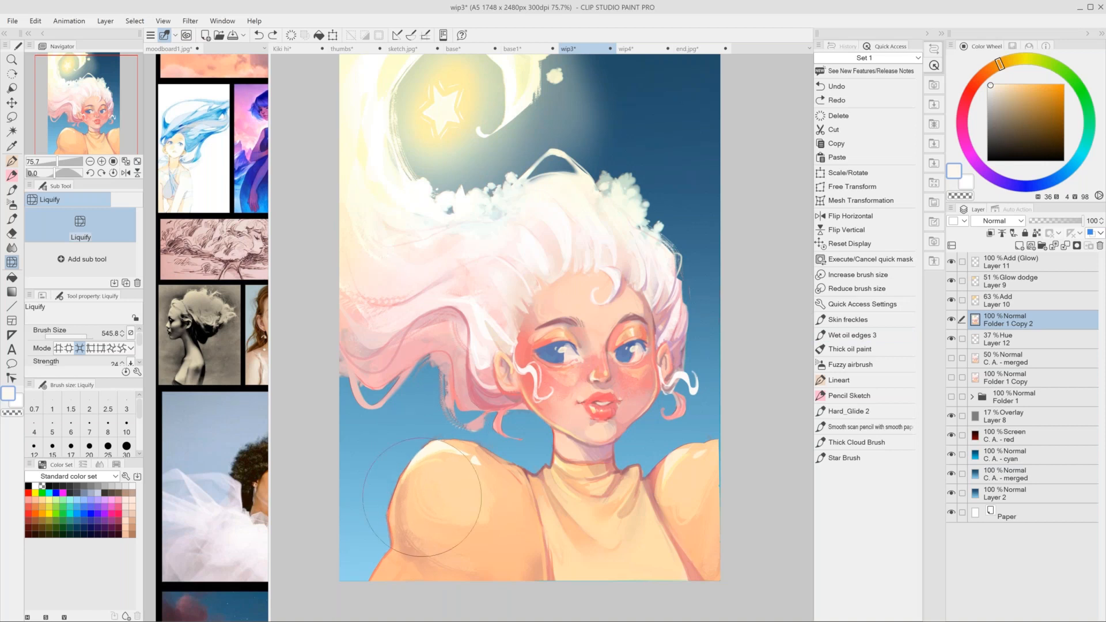
Adjust the puffed shoulder and head proportions with Liquify at brush sizes of about 546 and 299, undoing unwanted changes.
{"action": "mouse_move", "coordinate": [422, 497]}
{"action": "left_mouse_down"}
{"action": "mouse_move", "coordinate": [748, 438]}
{"action": "mouse_move", "coordinate": [780, 412]}
{"action": "left_mouse_up"}
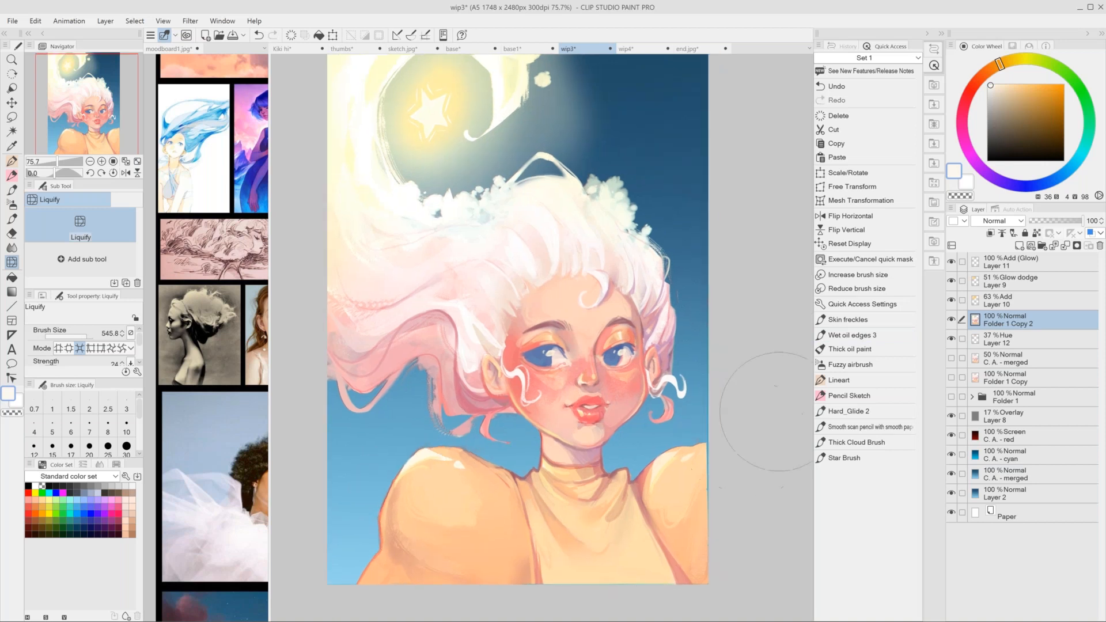
{"action": "key", "text": "ctrl+z"}
{"action": "left_click_drag", "start_coordinate": [646, 479], "coordinate": [545, 477]}
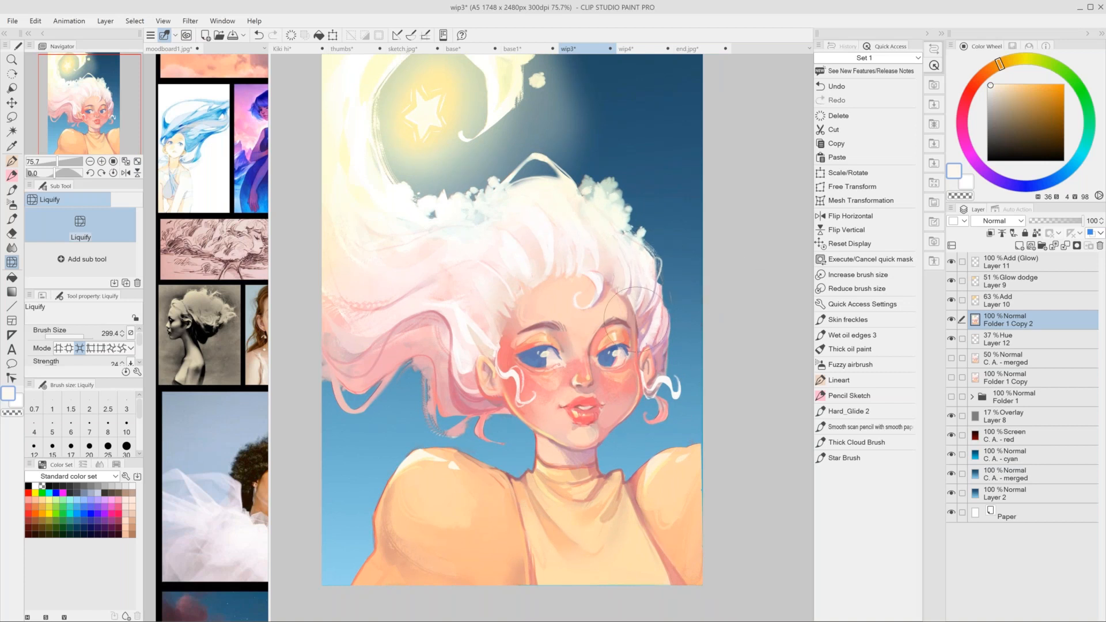
{"action": "left_click_drag", "start_coordinate": [631, 319], "coordinate": [658, 466]}
{"action": "key", "text": "ctrl+z"}
{"action": "left_click_drag", "start_coordinate": [625, 412], "coordinate": [657, 485]}
{"action": "key", "text": "ctrl+z"}
Reshape the nose area with Liquify at a brush size of about 222, comparing the result before and after.
{"action": "left_click_drag", "start_coordinate": [594, 382], "coordinate": [591, 385]}
{"action": "left_click", "coordinate": [591, 385]}
{"action": "key", "text": "ctrl+z"}
{"action": "key", "text": "ctrl+y"}
{"action": "key", "text": "ctrl+z"}
{"action": "key", "text": "ctrl+y"}
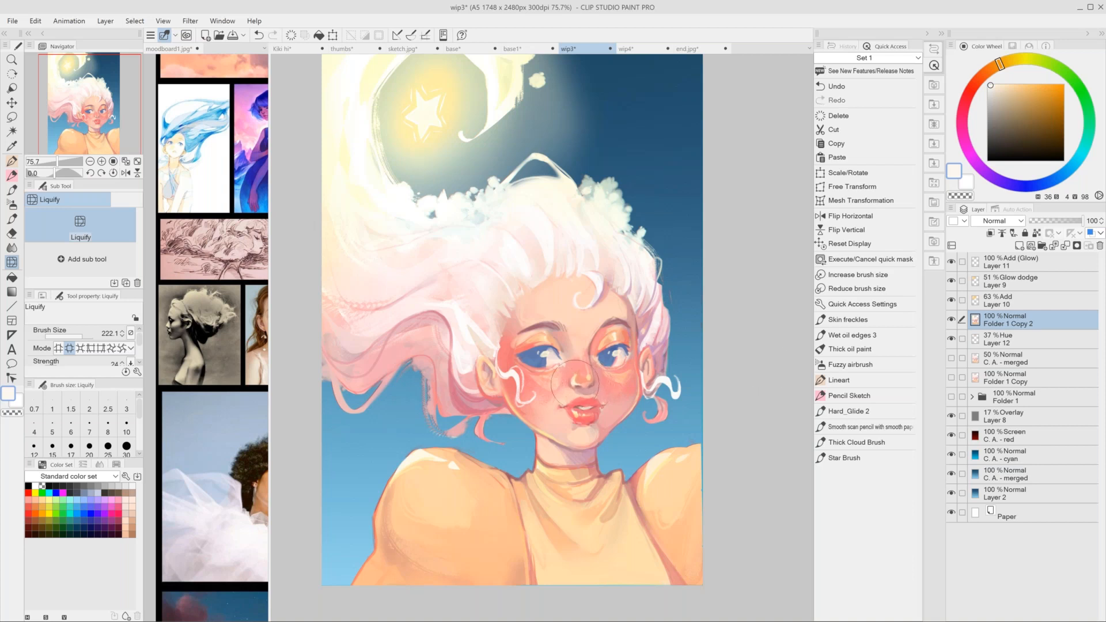
{"action": "left_click_drag", "start_coordinate": [575, 383], "coordinate": [617, 381]}
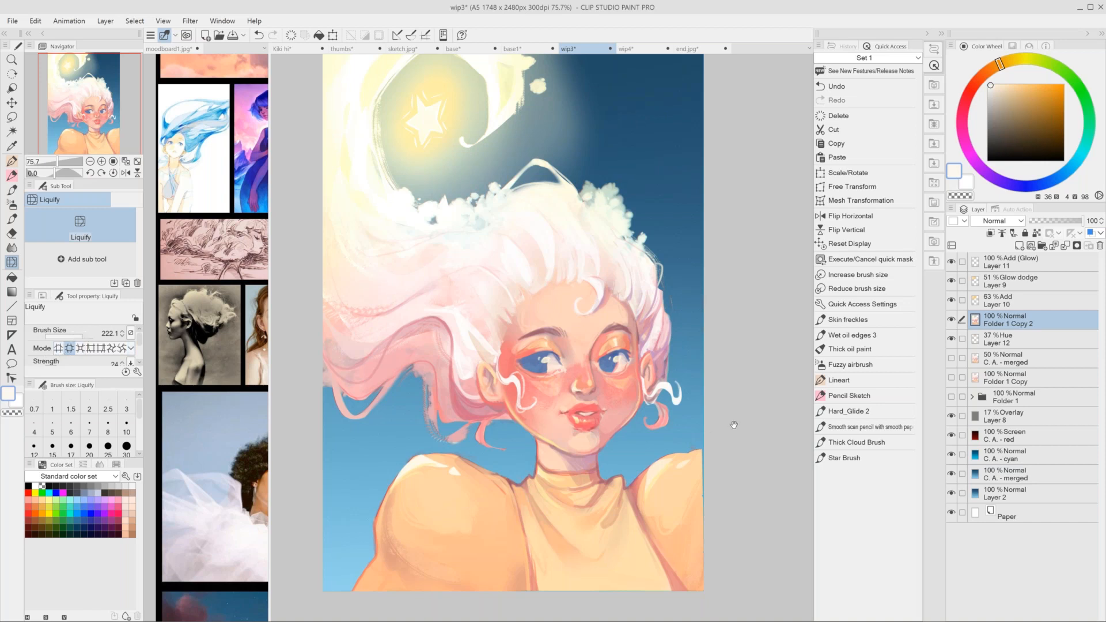
{"action": "key", "text": "ctrl+z"}
Adjust the area around the ear and white curl with a Liquify brush of about 310, comparing before and after.
{"action": "key", "text": "bracketright"}
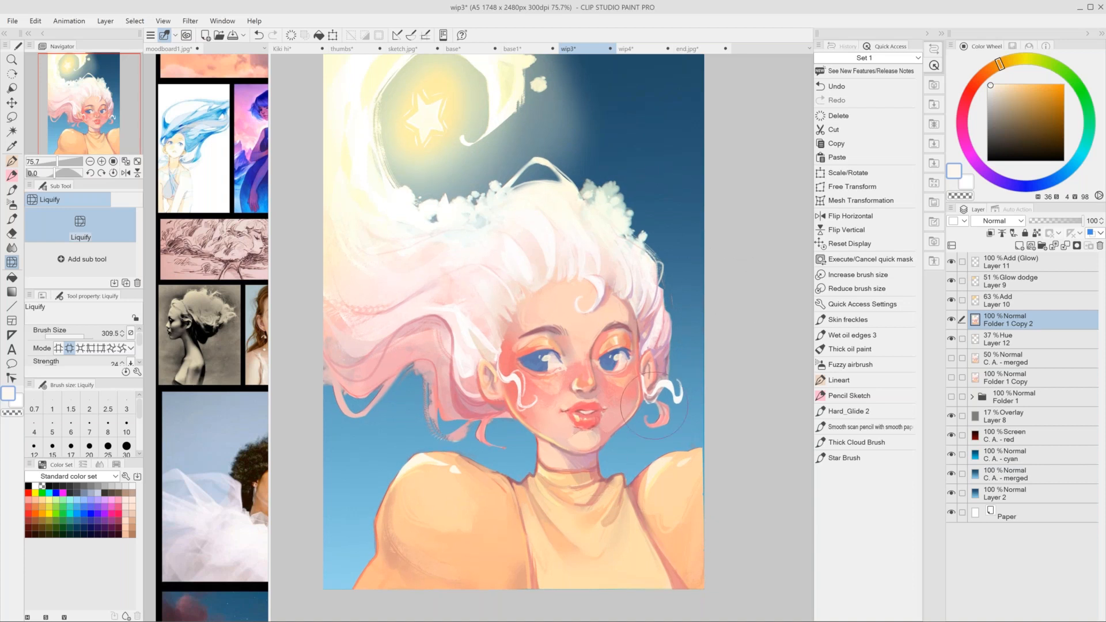
{"action": "key", "text": "ctrl+z"}
{"action": "key", "text": "ctrl+y"}
{"action": "key", "text": "ctrl+z"}
{"action": "key", "text": "ctrl+y"}
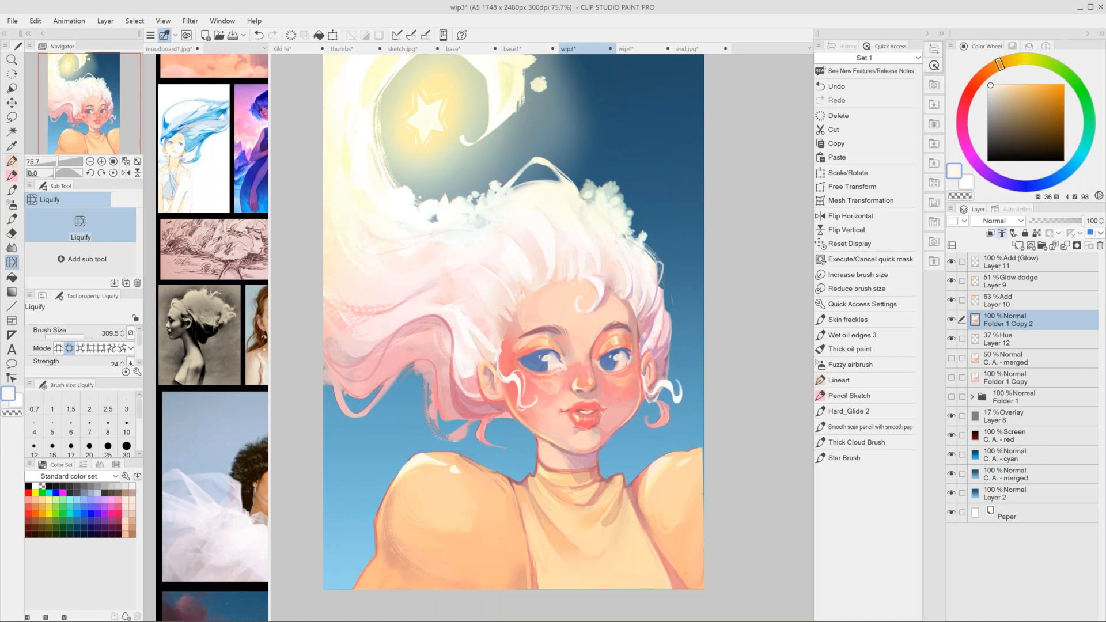
Add a layer above Folder 1 Copy 2, set it to Multiply, and return to the Hard_Glide 2 brush.
{"action": "key", "text": "ctrl+shift+n"}
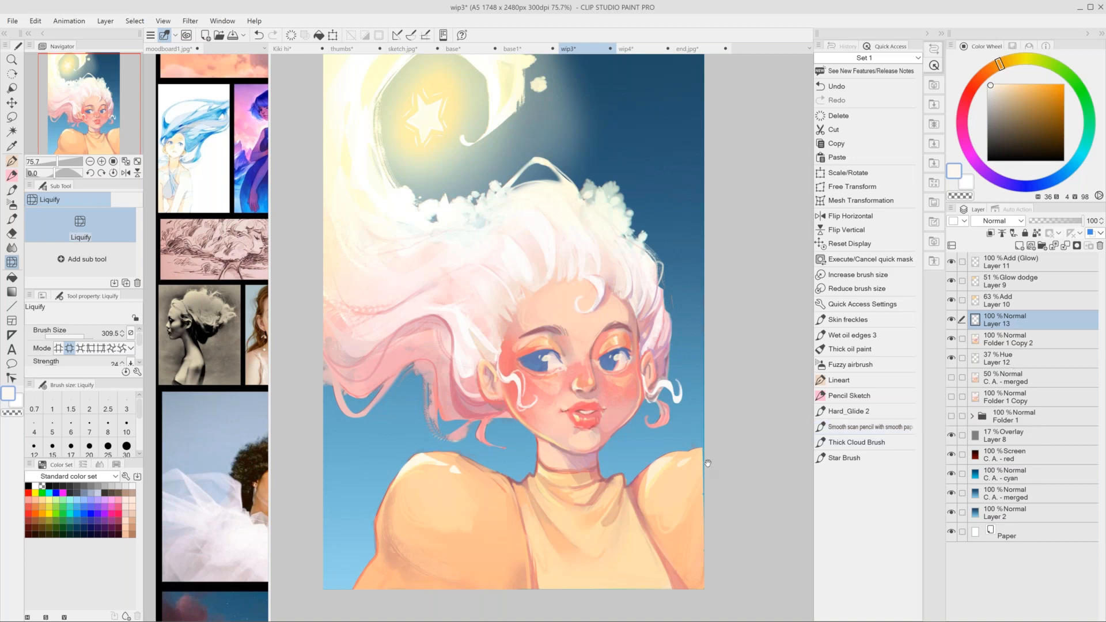
{"action": "left_click_drag", "start_coordinate": [708, 464], "coordinate": [712, 469]}
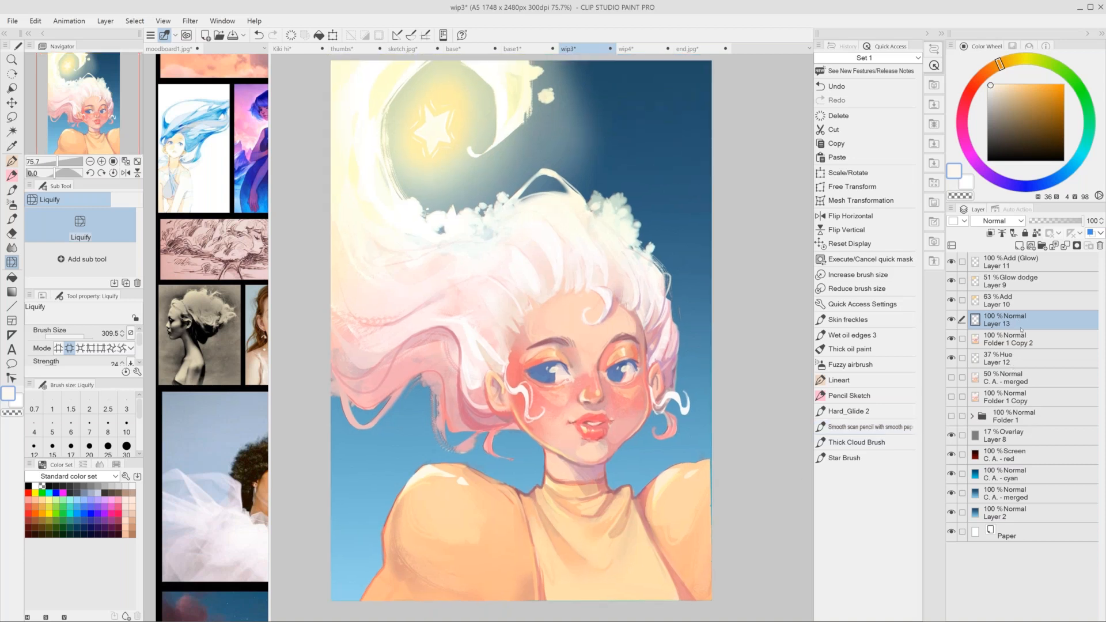
{"action": "key", "text": "b"}
{"action": "left_click", "coordinate": [997, 221]}
{"action": "left_click", "coordinate": [996, 256]}
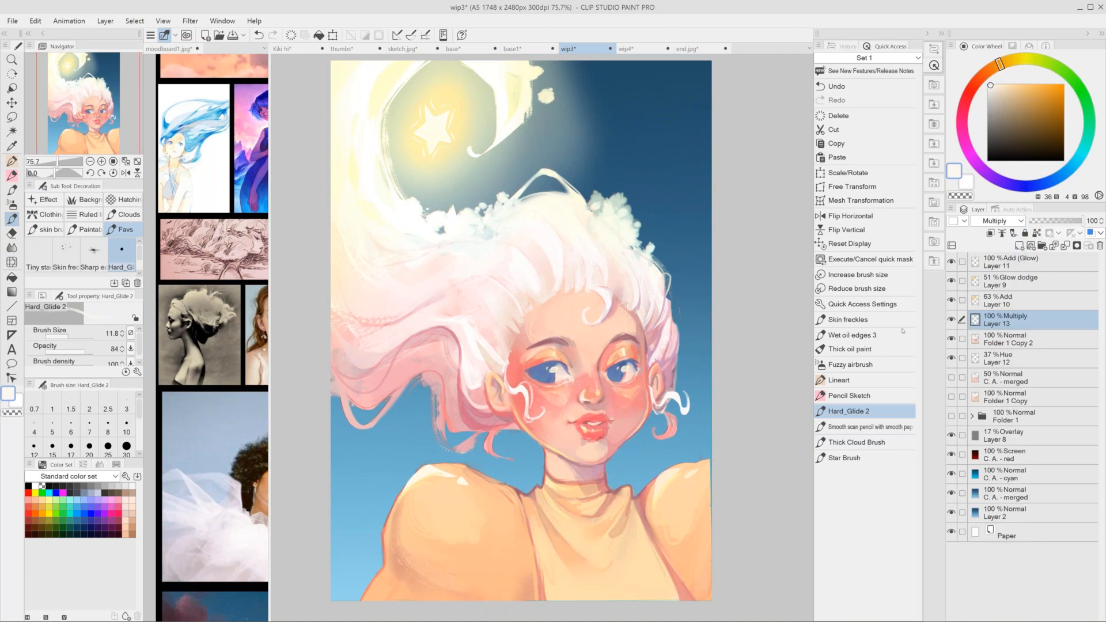
Test fine lines around the eyes in a sampled grey-blue at various small brush sizes, comparing before and after.
{"action": "left_click", "coordinate": [638, 366], "text": "alt"}
{"action": "key", "text": "bracketleft"}
{"action": "key", "text": "bracketleft"}
{"action": "key", "text": "bracketleft"}
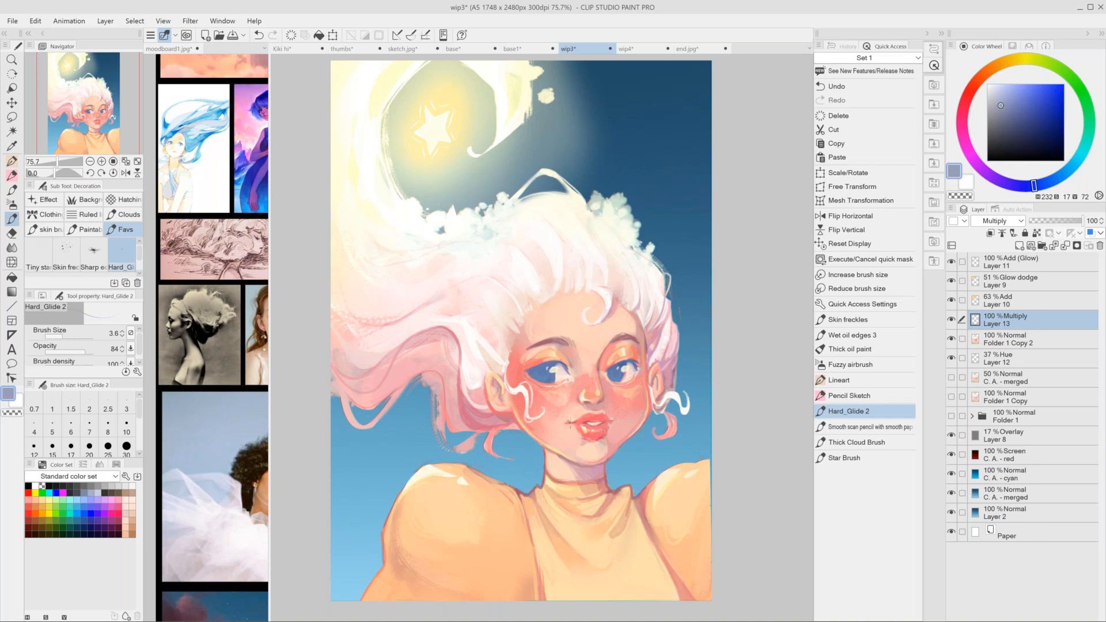
{"action": "key", "text": "bracketright"}
{"action": "key", "text": "bracketright"}
{"action": "key", "text": "ctrl+z"}
{"action": "key", "text": "bracketleft"}
{"action": "key", "text": "bracketleft"}
{"action": "key", "text": "ctrl+y"}
{"action": "key", "text": "ctrl+z"}
{"action": "key", "text": "ctrl+y"}
{"action": "key", "text": "ctrl+z"}
{"action": "key", "text": "ctrl+y"}
Strengthen both eyebrows with thin grey-blue strokes and compare the last stroke before and after.
{"action": "left_click_drag", "start_coordinate": [615, 345], "coordinate": [627, 334]}
{"action": "left_click_drag", "start_coordinate": [529, 348], "coordinate": [548, 335]}
{"action": "left_click_drag", "start_coordinate": [547, 344], "coordinate": [565, 339]}
{"action": "key", "text": "ctrl+z"}
{"action": "key", "text": "ctrl+y"}
Add grey-blue strokes to the upper lash lines, repeatedly comparing the eyes with and without them.
{"action": "left_click_drag", "start_coordinate": [613, 365], "coordinate": [630, 360]}
{"action": "left_click_drag", "start_coordinate": [562, 380], "coordinate": [559, 357]}
{"action": "key", "text": "ctrl+z"}
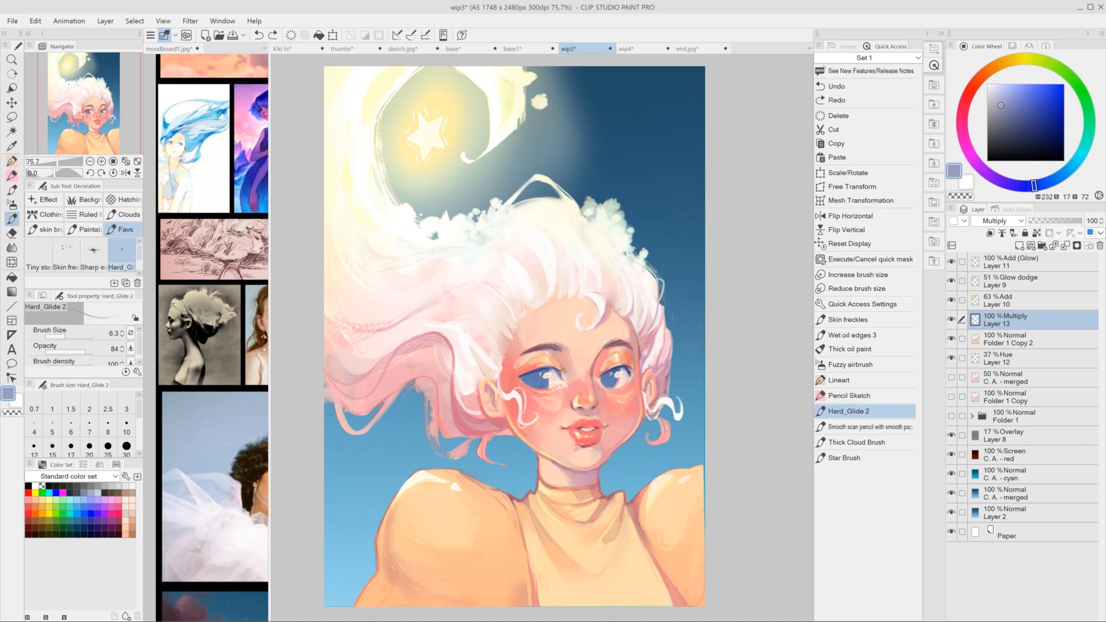
{"action": "key", "text": "ctrl+y"}
{"action": "key", "text": "ctrl+z"}
{"action": "key", "text": "ctrl+y"}
{"action": "key", "text": "ctrl+z"}
{"action": "key", "text": "ctrl+y"}
{"action": "key", "text": "ctrl+z"}
{"action": "key", "text": "ctrl+y"}
{"action": "key", "text": "ctrl+z"}
Darken the eye linework with a deeper blue sampled from the eye, comparing the strokes before and after.
{"action": "left_click", "coordinate": [633, 374], "text": "alt"}
{"action": "key", "text": "ctrl+y"}
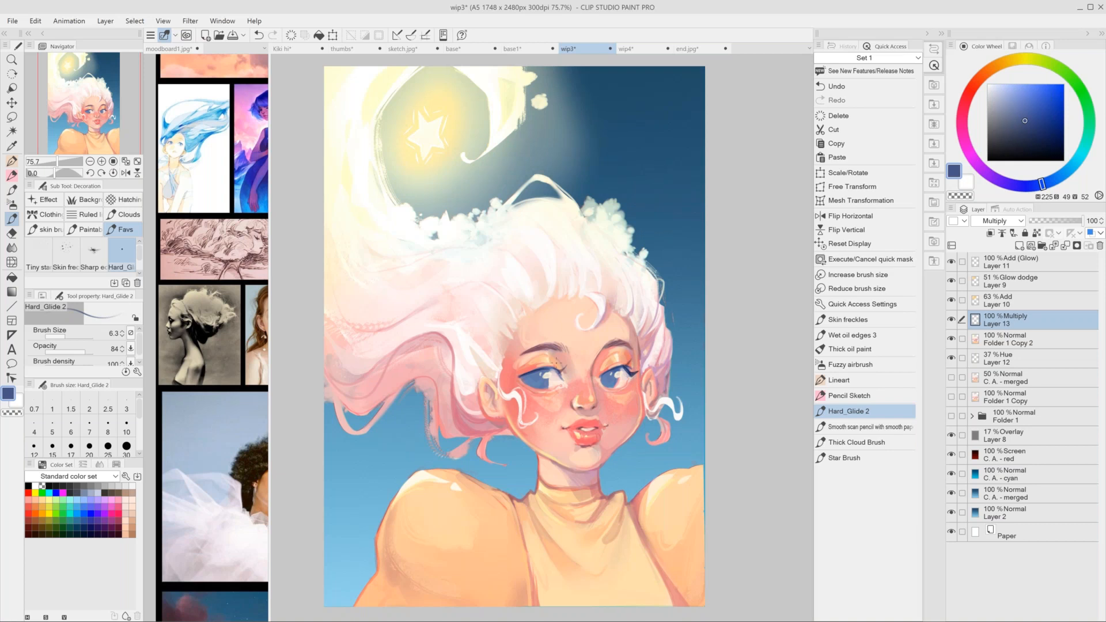
{"action": "left_click_drag", "start_coordinate": [551, 367], "coordinate": [562, 365]}
{"action": "key", "text": "ctrl+z"}
{"action": "key", "text": "ctrl+y"}
{"action": "key", "text": "ctrl+z"}
{"action": "key", "text": "ctrl+y"}
{"action": "key", "text": "ctrl+z"}
{"action": "key", "text": "ctrl+y"}
{"action": "key", "text": "ctrl+y"}
Add a Normal layer above the Multiply layer and paint off-white star highlights in both irises.
{"action": "key", "text": "ctrl+shift+n"}
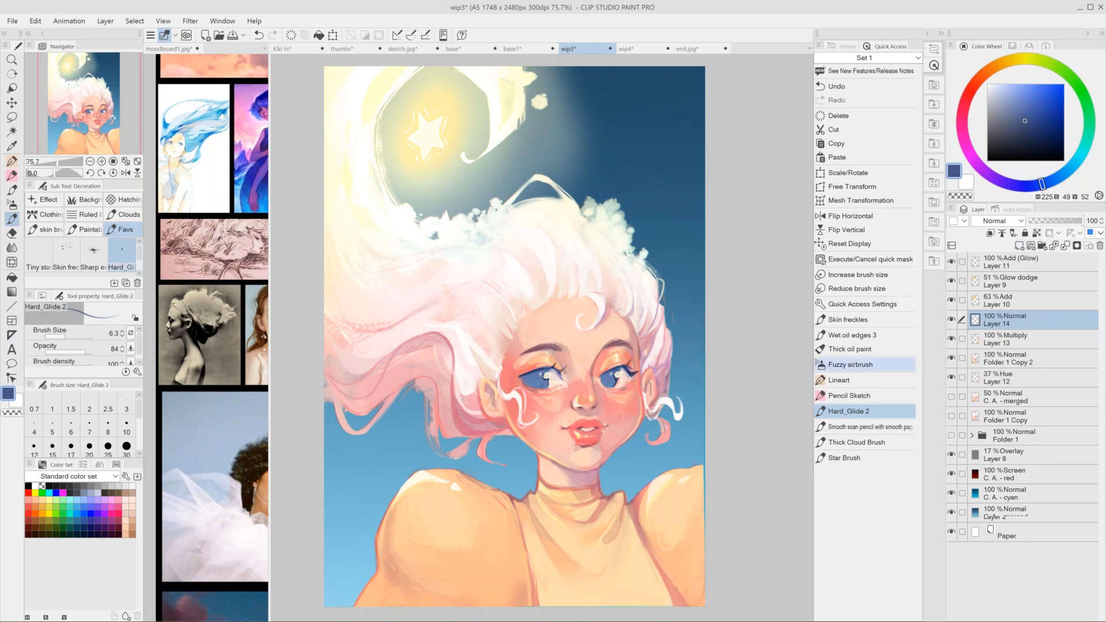
{"action": "left_click", "coordinate": [556, 378], "text": "alt"}
{"action": "key", "text": "ctrl+z"}
{"action": "key", "text": "ctrl+y"}
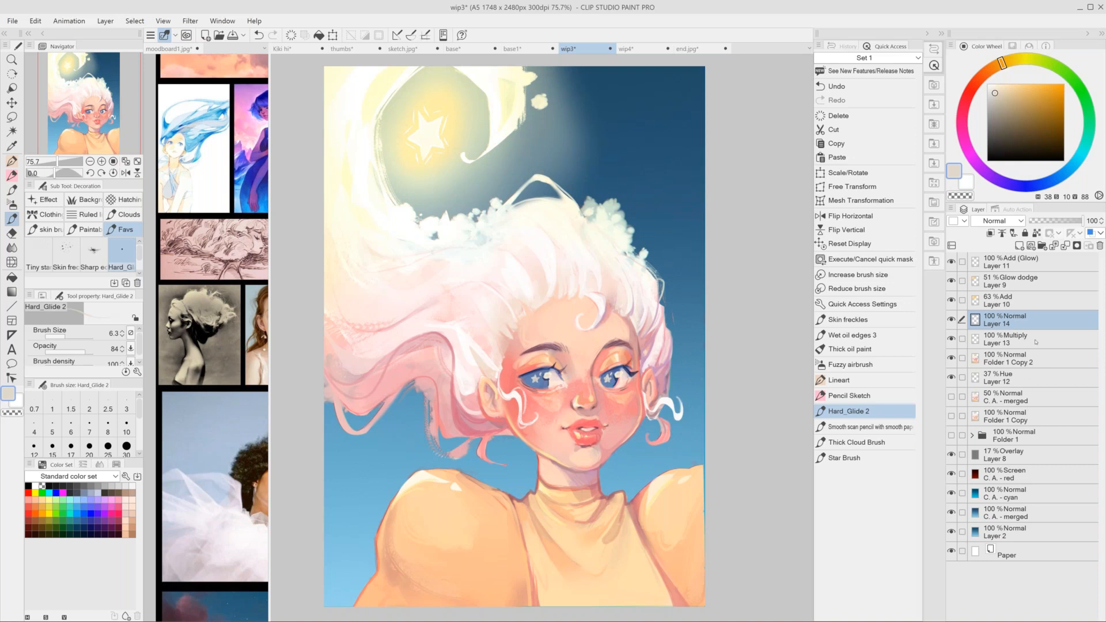
Draw lash lines and outer lashes on the Multiply layer in a sampled dark navy, comparing strokes before and after.
{"action": "left_click", "coordinate": [1036, 342]}
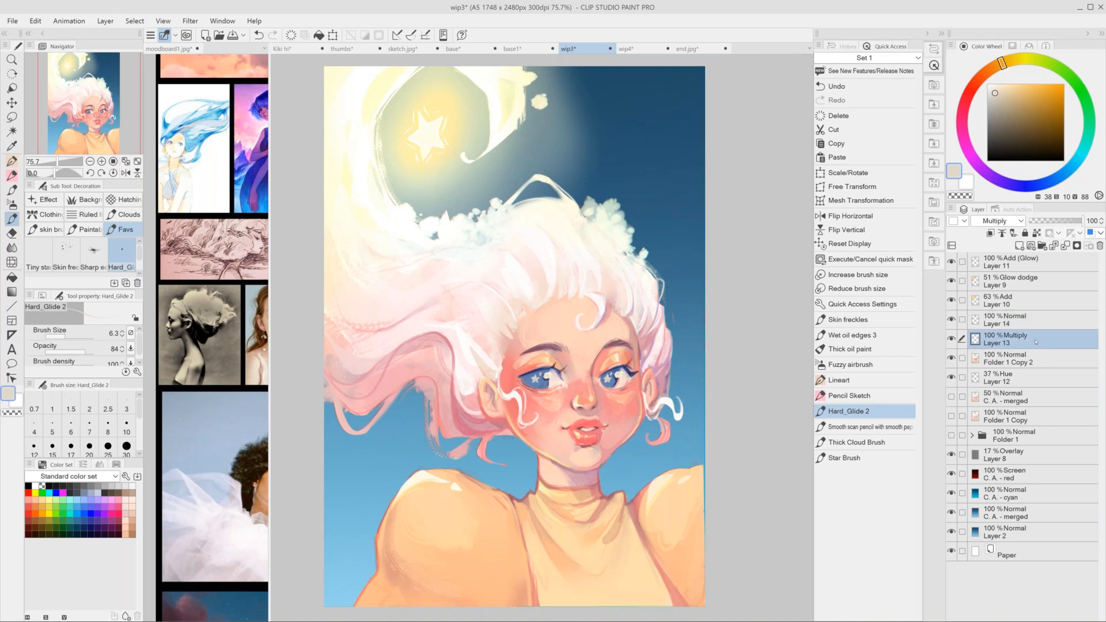
{"action": "left_click", "coordinate": [634, 372], "text": "alt"}
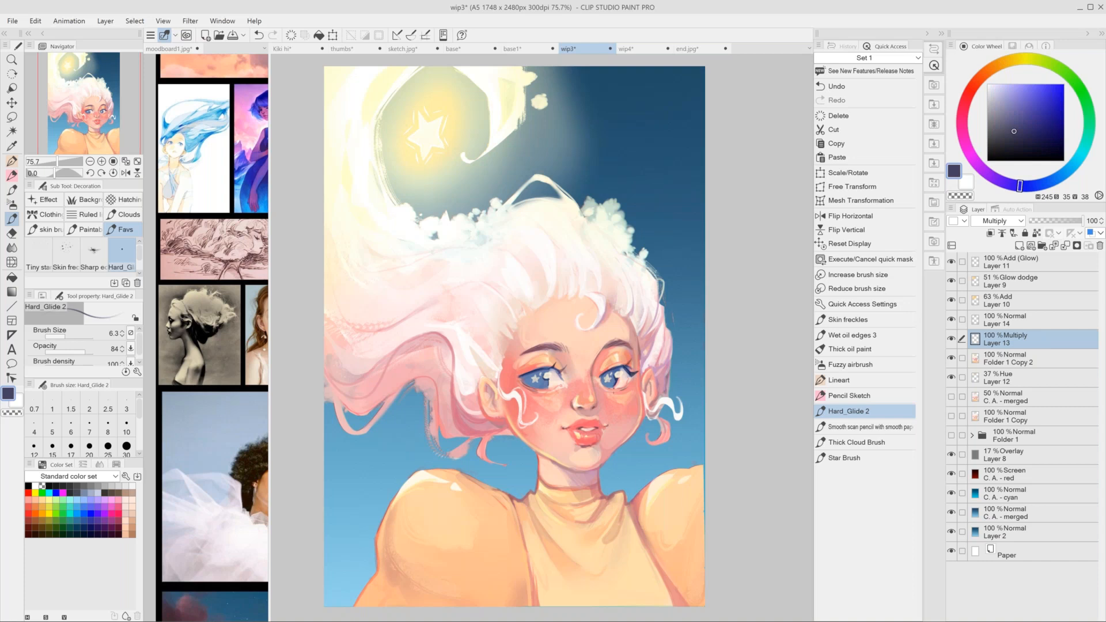
{"action": "key", "text": "ctrl+z"}
{"action": "key", "text": "ctrl+y"}
{"action": "key", "text": "ctrl+z"}
{"action": "key", "text": "ctrl+y"}
{"action": "key", "text": "ctrl+z"}
{"action": "key", "text": "ctrl+y"}
{"action": "key", "text": "ctrl+z"}
{"action": "key", "text": "ctrl+y"}
{"action": "key", "text": "ctrl+z"}
{"action": "key", "text": "ctrl+y"}
Reinforce both eyebrows with dark navy strokes at brush size 6.3, comparing them before and after.
{"action": "left_click_drag", "start_coordinate": [608, 345], "coordinate": [626, 348]}
{"action": "key", "text": "ctrl+z"}
{"action": "key", "text": "ctrl+y"}
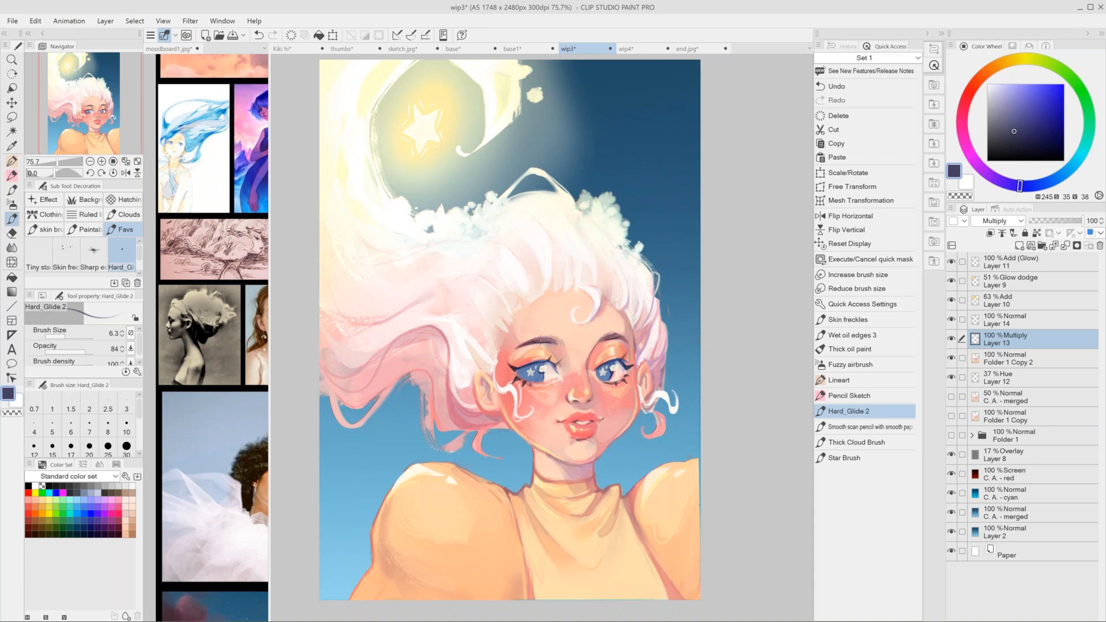
{"action": "left_click_drag", "start_coordinate": [522, 346], "coordinate": [551, 340]}
{"action": "key", "text": "ctrl+z"}
{"action": "key", "text": "ctrl+y"}
Outline the cheeks, jaw and neck with thin dark navy lines, undoing unwanted strokes.
{"action": "mouse_move", "coordinate": [478, 403]}
{"action": "left_mouse_down"}
{"action": "mouse_move", "coordinate": [511, 415]}
{"action": "mouse_move", "coordinate": [513, 428]}
{"action": "left_mouse_up"}
{"action": "left_click_drag", "start_coordinate": [640, 402], "coordinate": [609, 457]}
{"action": "key", "text": "ctrl+z"}
{"action": "key", "text": "ctrl+z"}
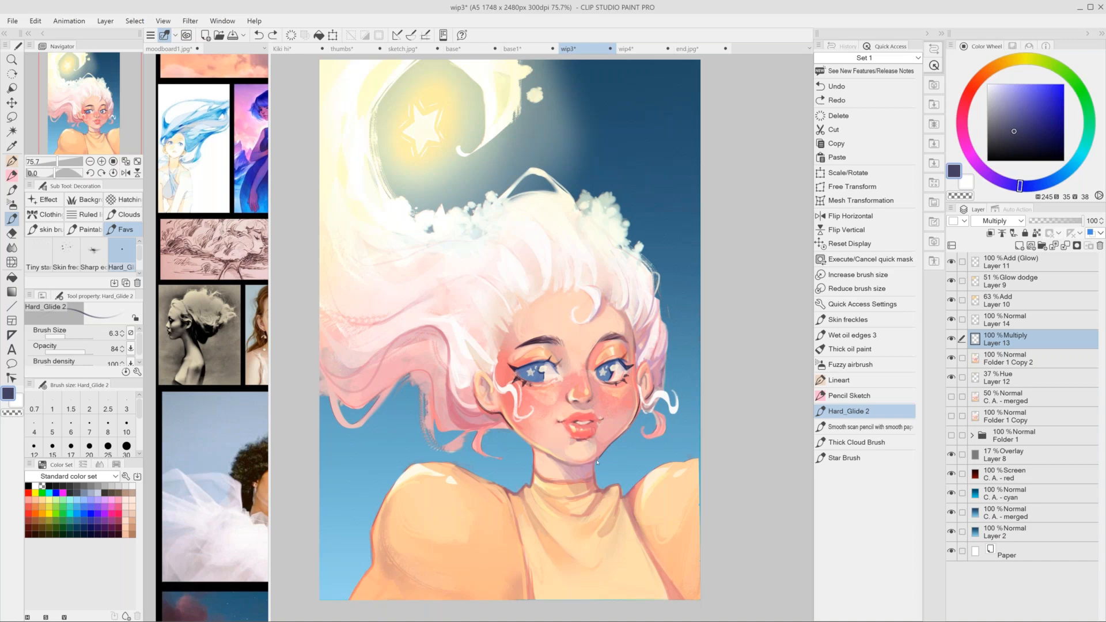
{"action": "left_click", "coordinate": [526, 440]}
{"action": "left_click_drag", "start_coordinate": [540, 448], "coordinate": [534, 470]}
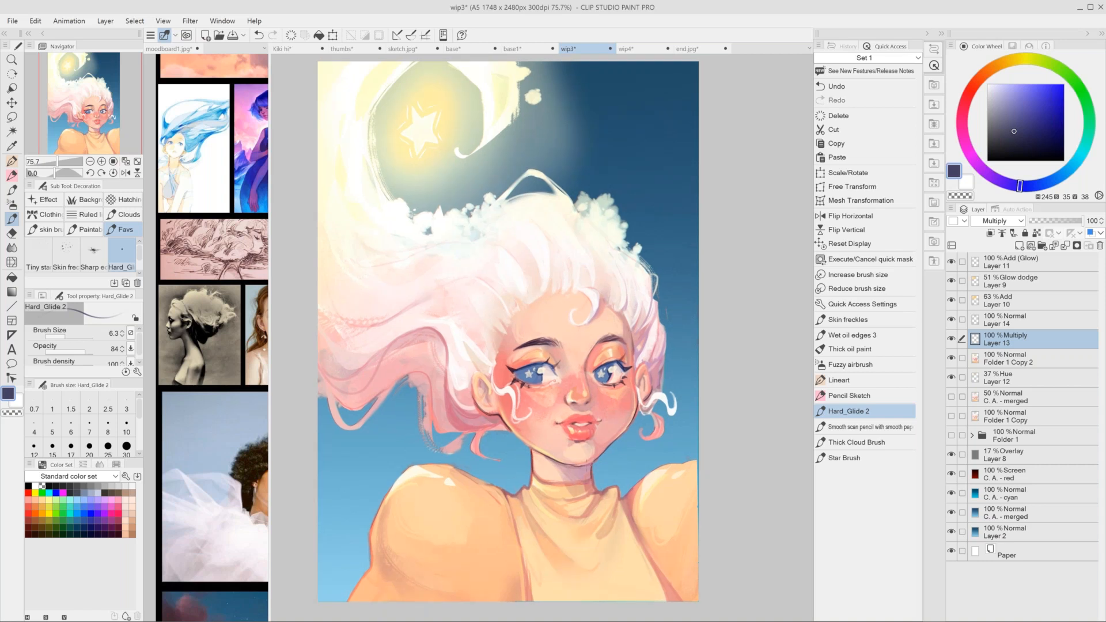
{"action": "key", "text": "ctrl+z"}
{"action": "key", "text": "ctrl+y"}
Add thin dark navy contour lines to both ears.
{"action": "left_click_drag", "start_coordinate": [645, 389], "coordinate": [647, 369]}
{"action": "mouse_move", "coordinate": [476, 389]}
{"action": "left_mouse_down"}
{"action": "mouse_move", "coordinate": [472, 370]}
{"action": "mouse_move", "coordinate": [487, 398]}
{"action": "left_mouse_up"}
{"action": "key", "text": "ctrl+z"}
{"action": "left_click", "coordinate": [724, 436]}
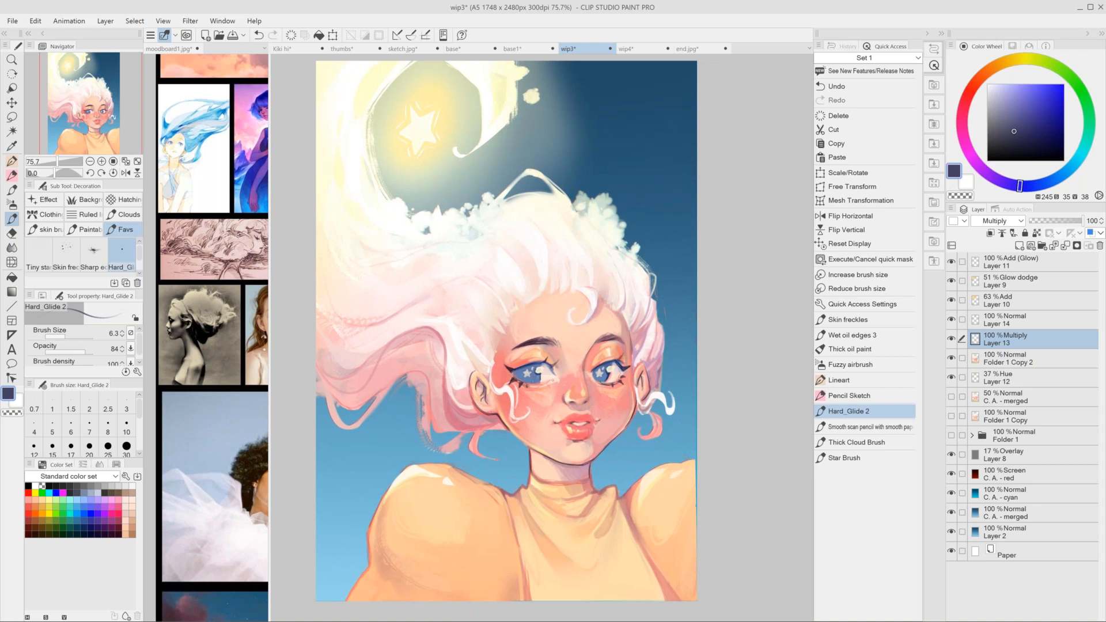
Draw a small star on each cheek in blue sampled from the iris.
{"action": "left_click", "coordinate": [538, 373], "text": "alt"}
{"action": "key", "text": "ctrl+z"}
{"action": "left_click_drag", "start_coordinate": [545, 401], "coordinate": [548, 405]}
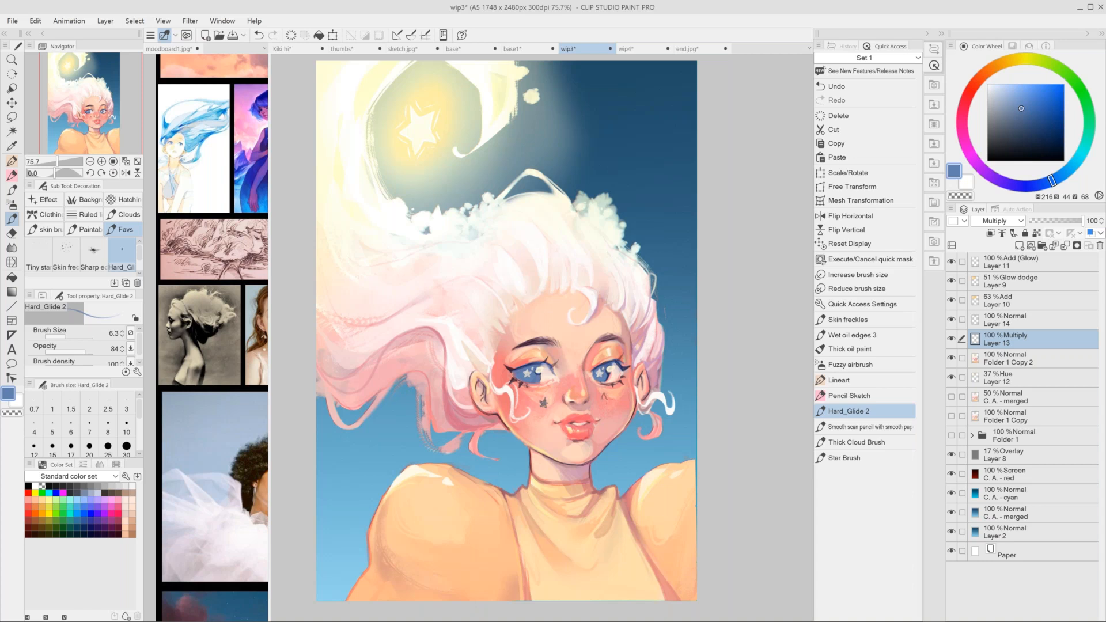
{"action": "left_click_drag", "start_coordinate": [605, 391], "coordinate": [611, 399]}
Add small peach marks beside the cheek stars on the upper Normal layer, then sample blue from the eye.
{"action": "left_click", "coordinate": [664, 502], "text": "alt"}
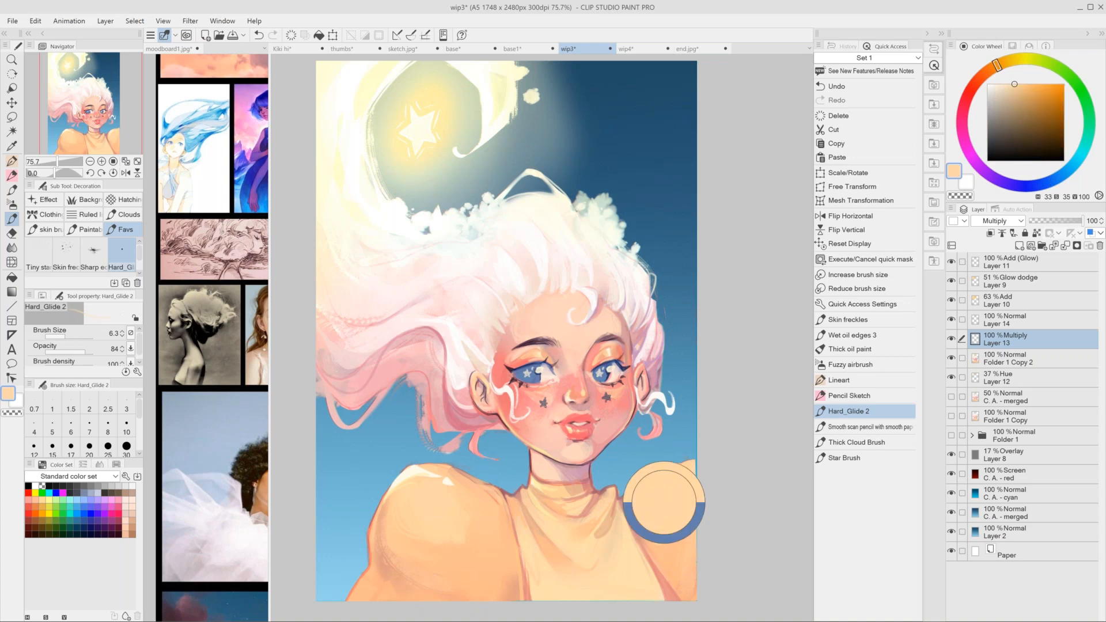
{"action": "key", "text": "ctrl+z"}
{"action": "left_click", "coordinate": [1026, 321]}
{"action": "left_click", "coordinate": [530, 401]}
{"action": "left_click", "coordinate": [621, 397]}
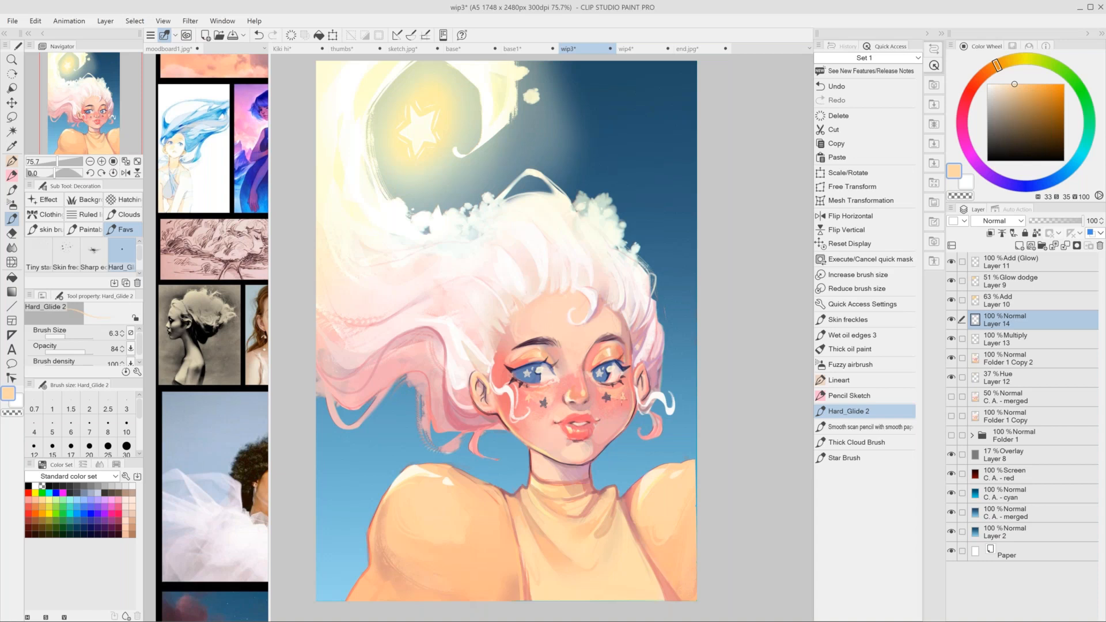
{"action": "key", "text": "ctrl+z"}
{"action": "left_click", "coordinate": [624, 394]}
{"action": "left_click", "coordinate": [603, 381], "text": "alt"}
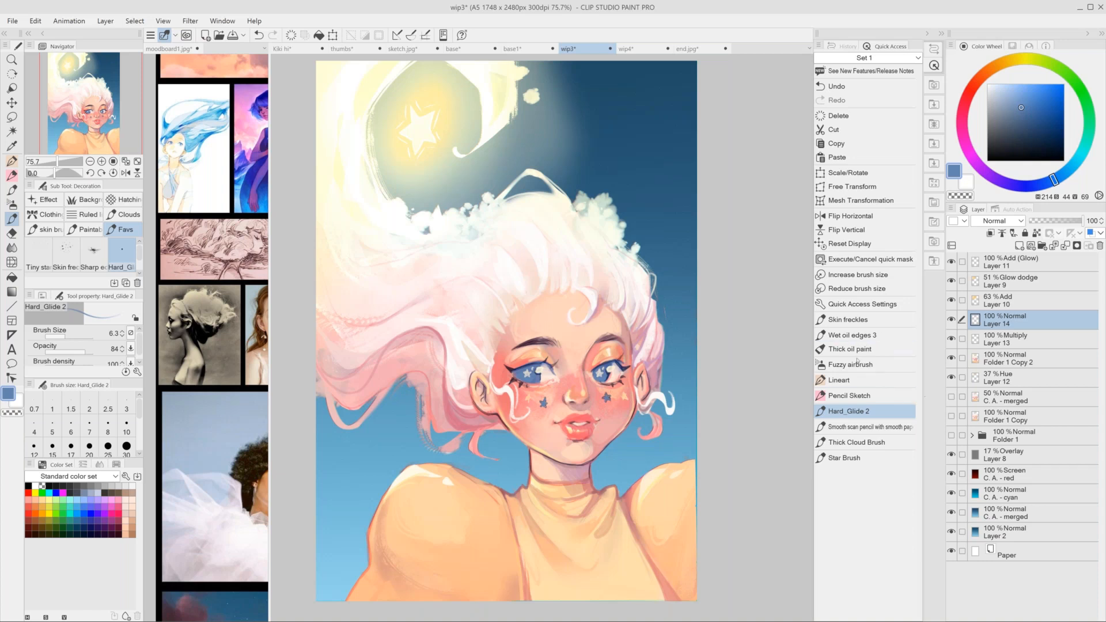
Choose the Skin freckles brush and add a new layer in Multiply mode above Layer 14.
{"action": "left_click", "coordinate": [862, 318]}
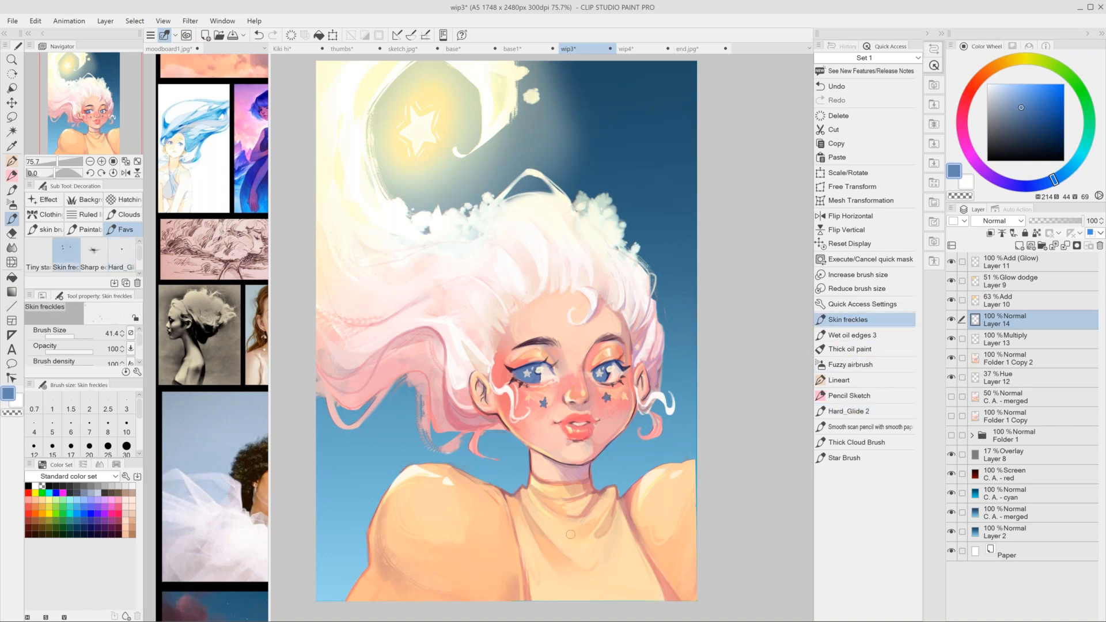
{"action": "left_click", "coordinate": [1020, 246]}
{"action": "left_click", "coordinate": [997, 220]}
{"action": "key", "text": "Escape"}
{"action": "key", "text": "Down"}
{"action": "key", "text": "Down"}
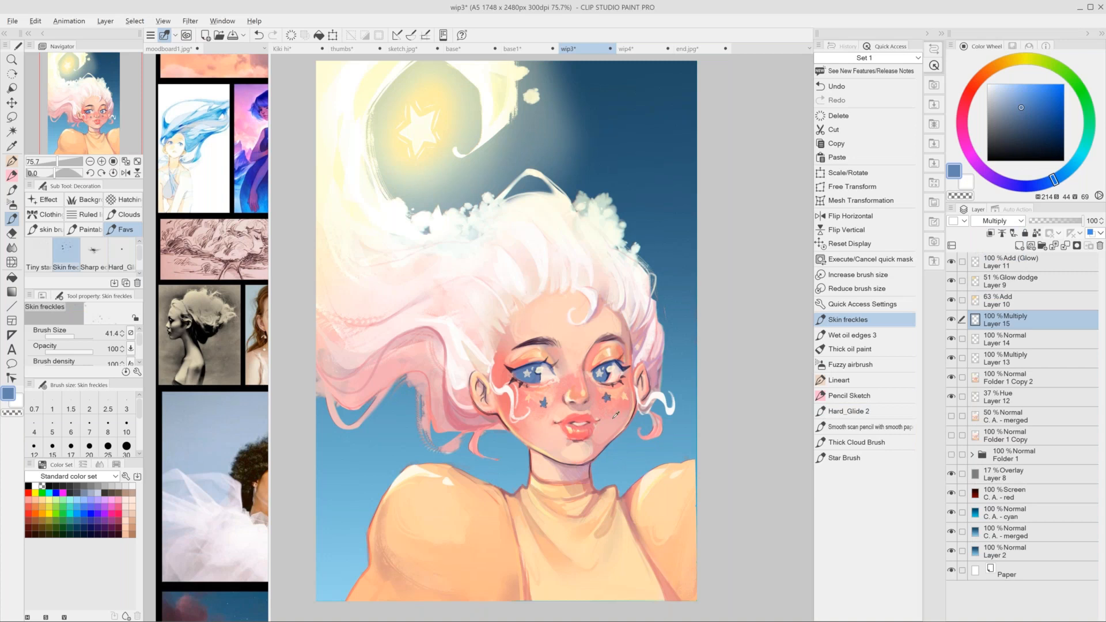
Paint freckles across the cheeks, nose and forehead on the Multiply layer in pink sampled from the cheek.
{"action": "left_click", "coordinate": [622, 402], "text": "alt"}
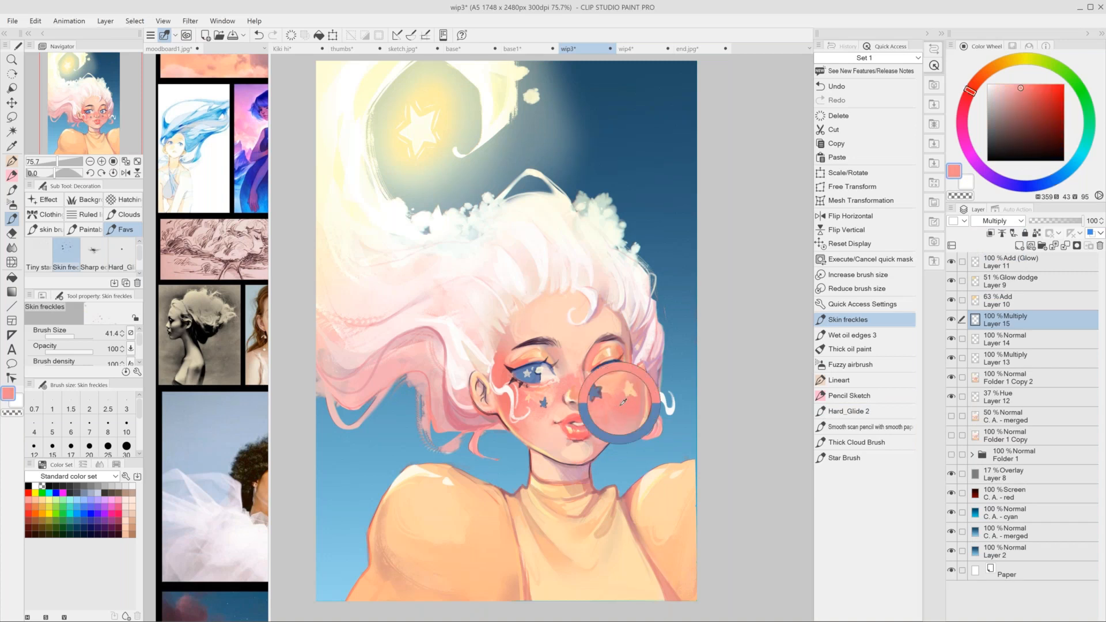
{"action": "left_click_drag", "start_coordinate": [622, 403], "coordinate": [530, 407]}
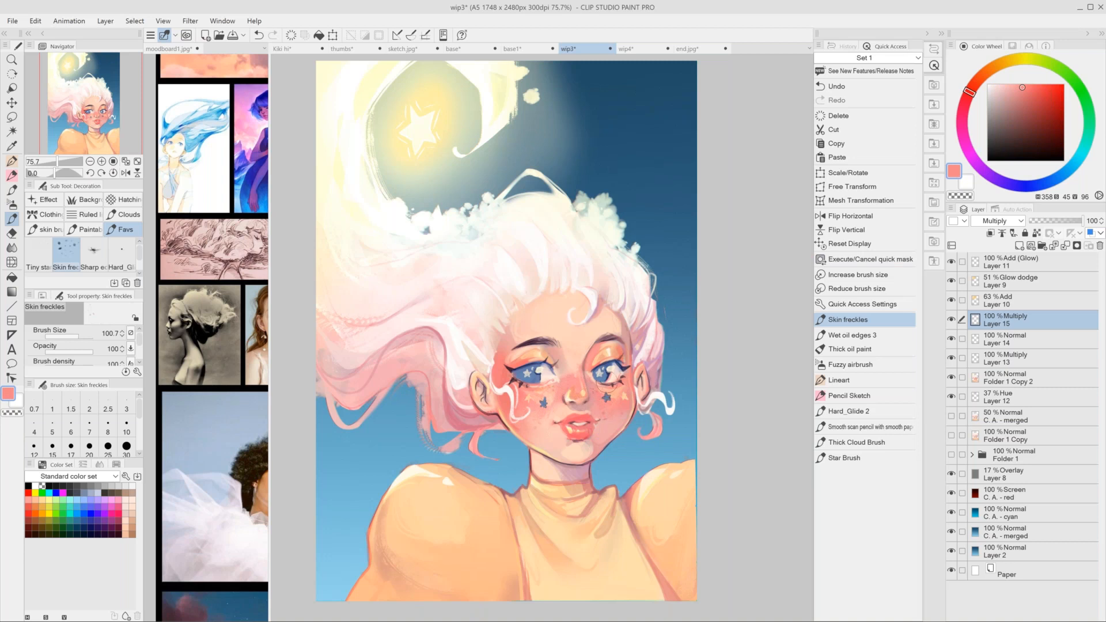
{"action": "key", "text": "ctrl+z"}
{"action": "key", "text": "ctrl+y"}
{"action": "left_click_drag", "start_coordinate": [605, 387], "coordinate": [602, 333]}
{"action": "key", "text": "ctrl+u"}
{"action": "left_click_drag", "start_coordinate": [787, 99], "coordinate": [800, 40]}
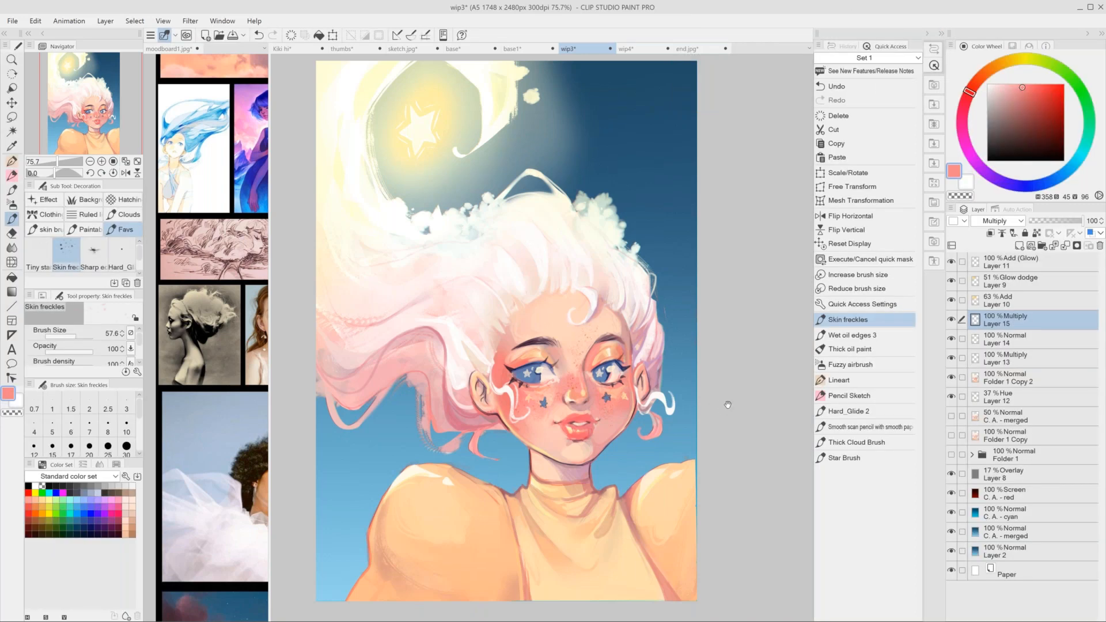
{"action": "left_click_drag", "start_coordinate": [728, 405], "coordinate": [731, 444]}
{"action": "scroll", "coordinate": [731, 445], "scroll_direction": "down", "scroll_amount": 1}
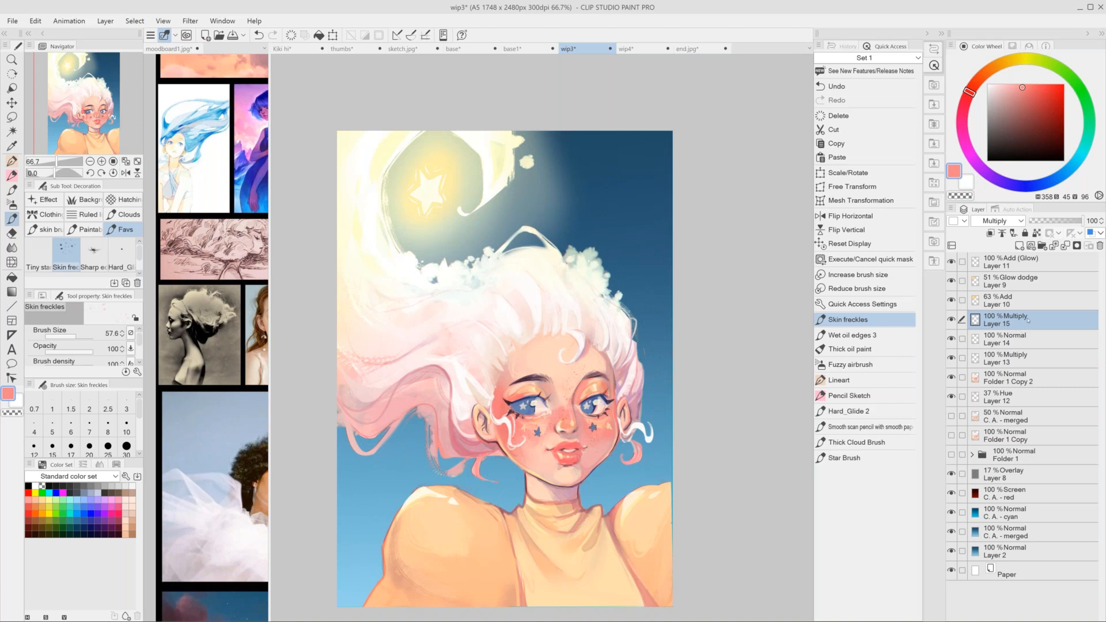
Add a new normal layer above the 17% Overlay layer and sample near-white from the hair for the Lineart brush.
{"action": "left_click", "coordinate": [135, 20]}
{"action": "mouse_move", "coordinate": [106, 22]}
{"action": "key", "text": "Escape"}
{"action": "left_click", "coordinate": [1025, 474]}
{"action": "left_click", "coordinate": [1077, 246]}
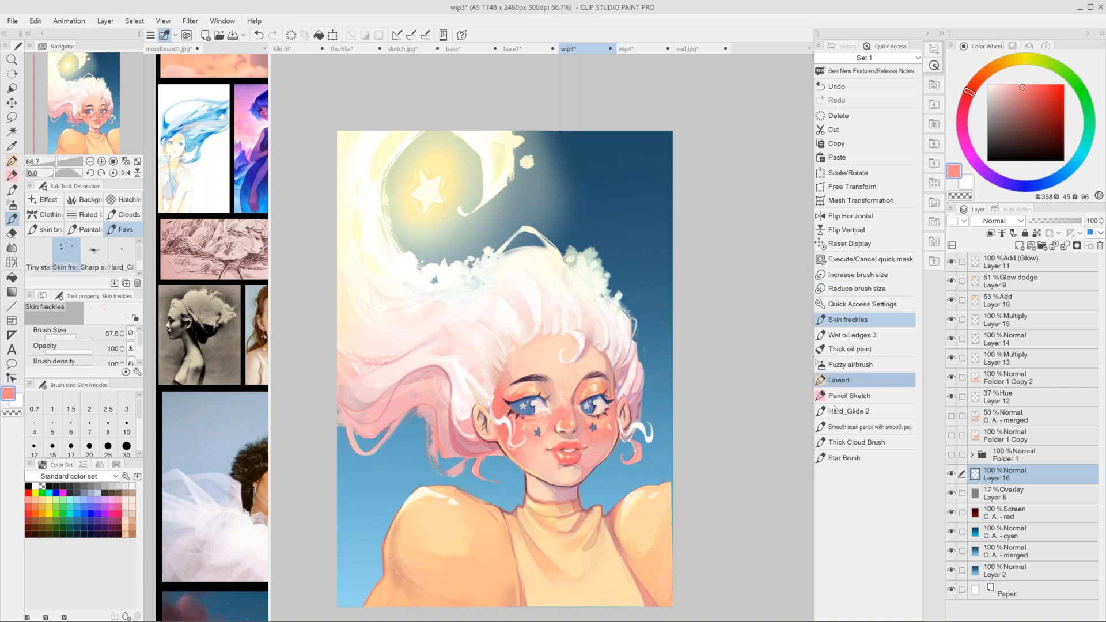
{"action": "left_click", "coordinate": [507, 294], "text": "alt"}
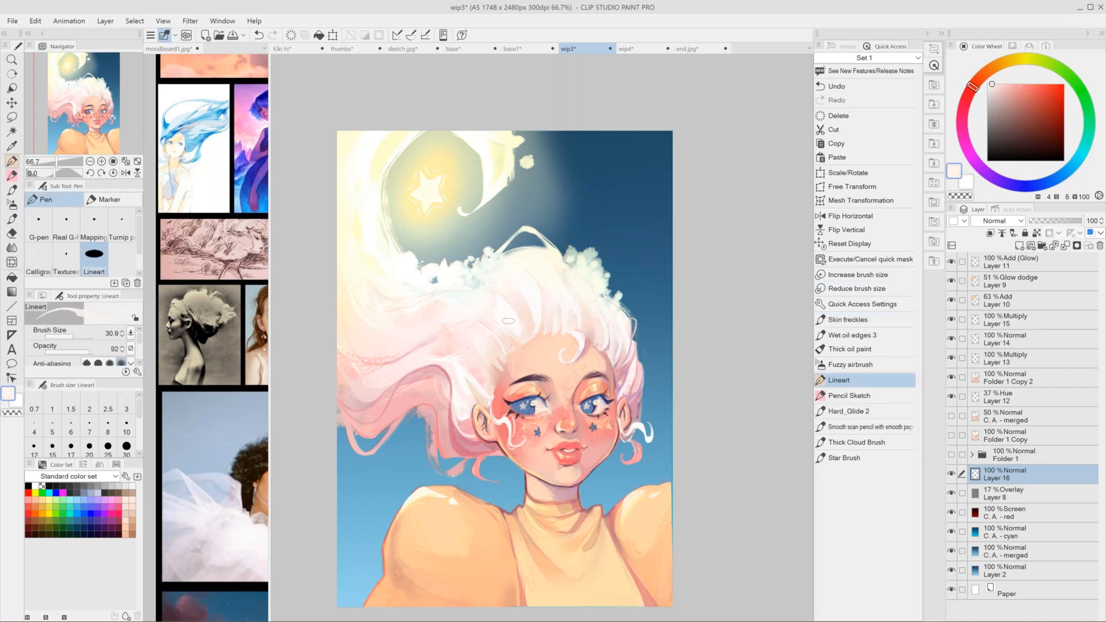
{"action": "left_click", "coordinate": [498, 316], "text": "alt"}
Draw two looping white lines above the puffed sleeve under the flowing hair and two long wavy ones down the opposite sky, redoing unwanted strokes.
{"action": "left_click_drag", "start_coordinate": [322, 531], "coordinate": [392, 536]}
{"action": "left_click_drag", "start_coordinate": [476, 471], "coordinate": [475, 464]}
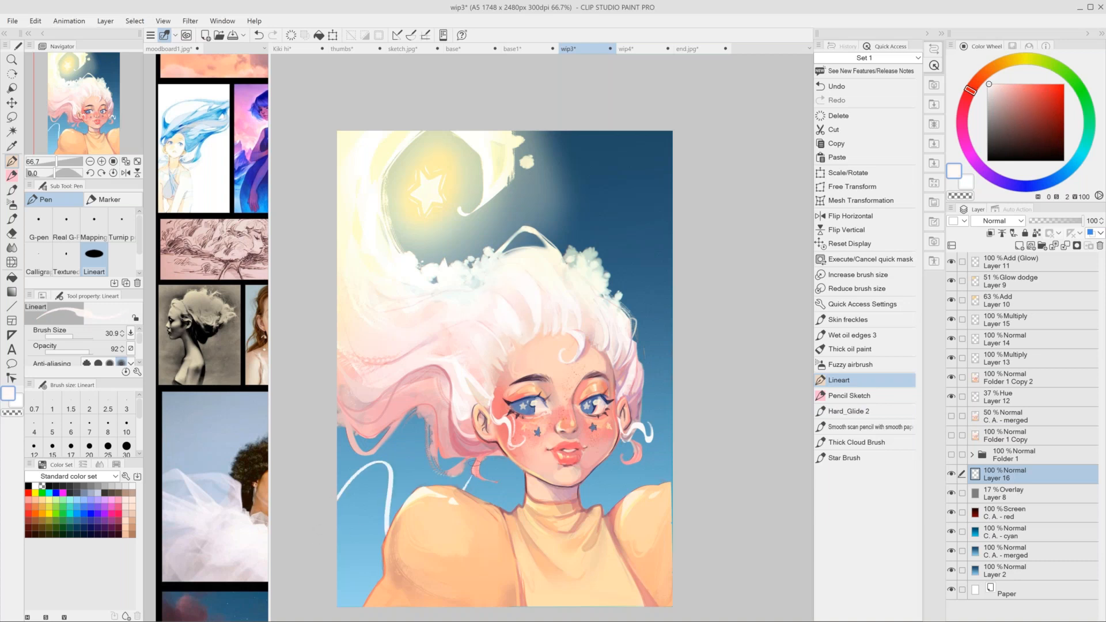
{"action": "key", "text": "ctrl+z"}
{"action": "left_click_drag", "start_coordinate": [615, 133], "coordinate": [647, 490]}
{"action": "left_click_drag", "start_coordinate": [625, 132], "coordinate": [650, 489]}
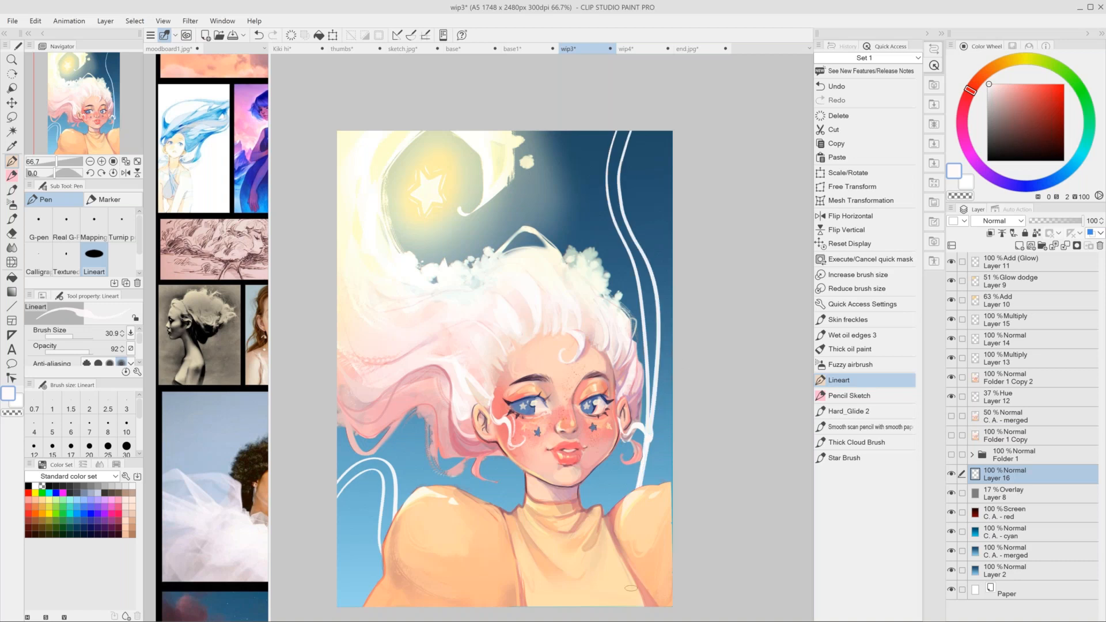
{"action": "key", "text": "ctrl+z"}
{"action": "left_click_drag", "start_coordinate": [628, 133], "coordinate": [648, 486]}
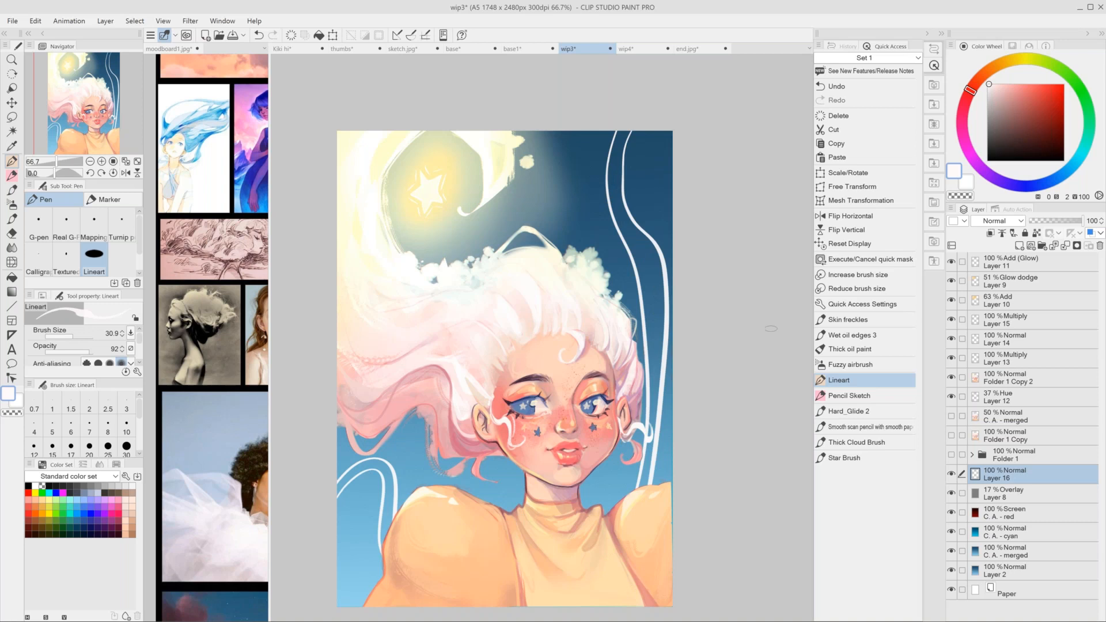
Scatter small pale stars over the sky with the Star Brush at size 512.4.
{"action": "left_click", "coordinate": [878, 456]}
{"action": "left_click", "coordinate": [654, 236], "text": "alt"}
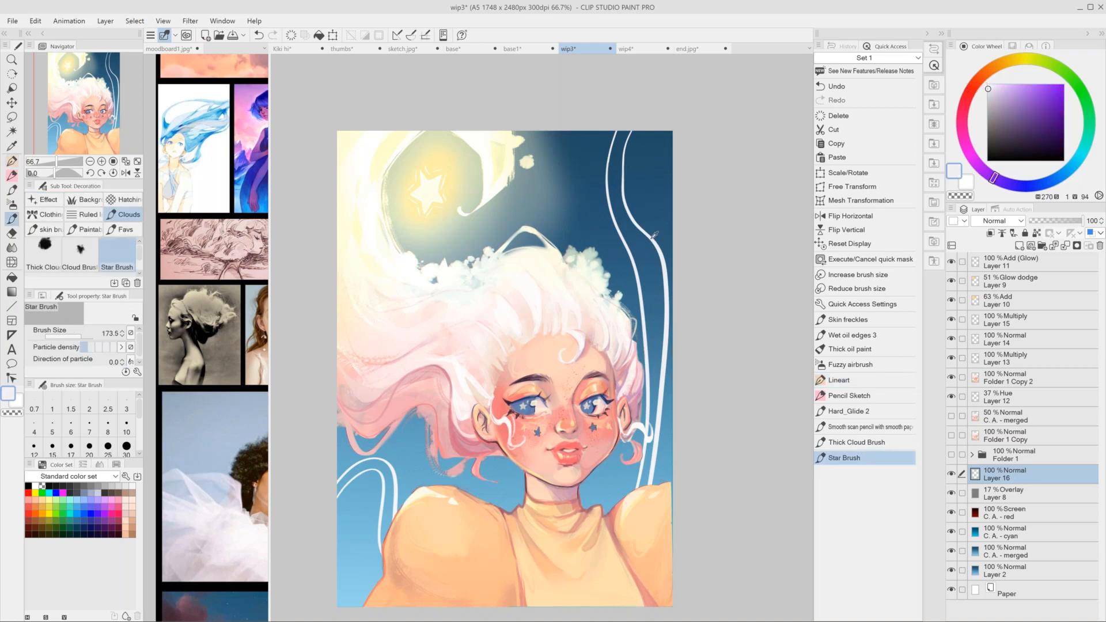
{"action": "left_click", "coordinate": [661, 425], "text": "alt"}
{"action": "left_click_drag", "start_coordinate": [707, 407], "coordinate": [483, 215]}
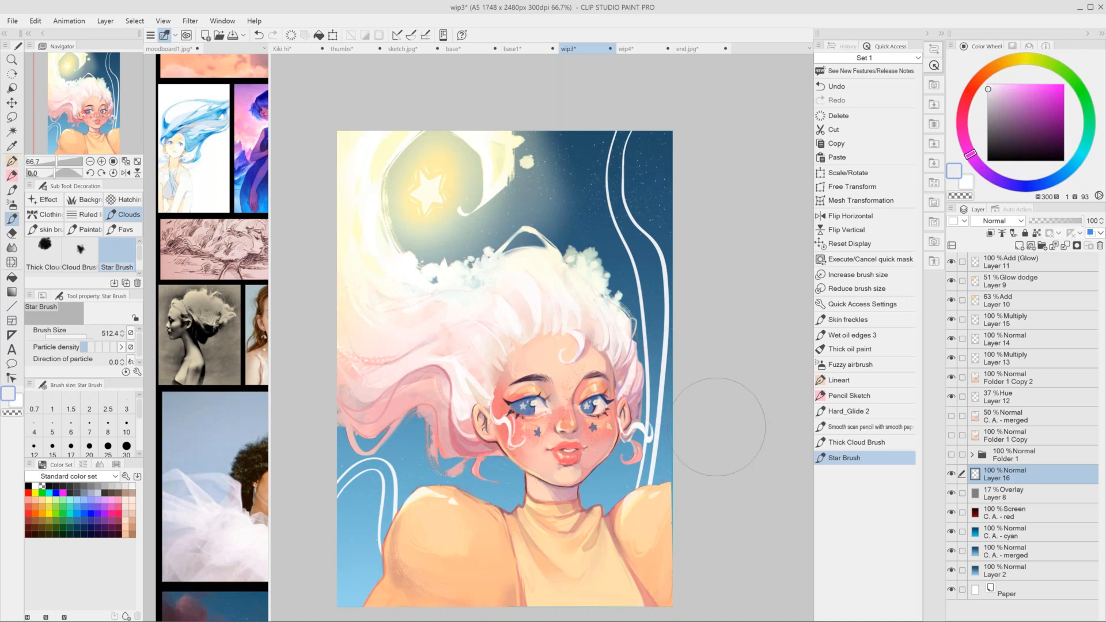
{"action": "left_click_drag", "start_coordinate": [736, 389], "coordinate": [724, 377]}
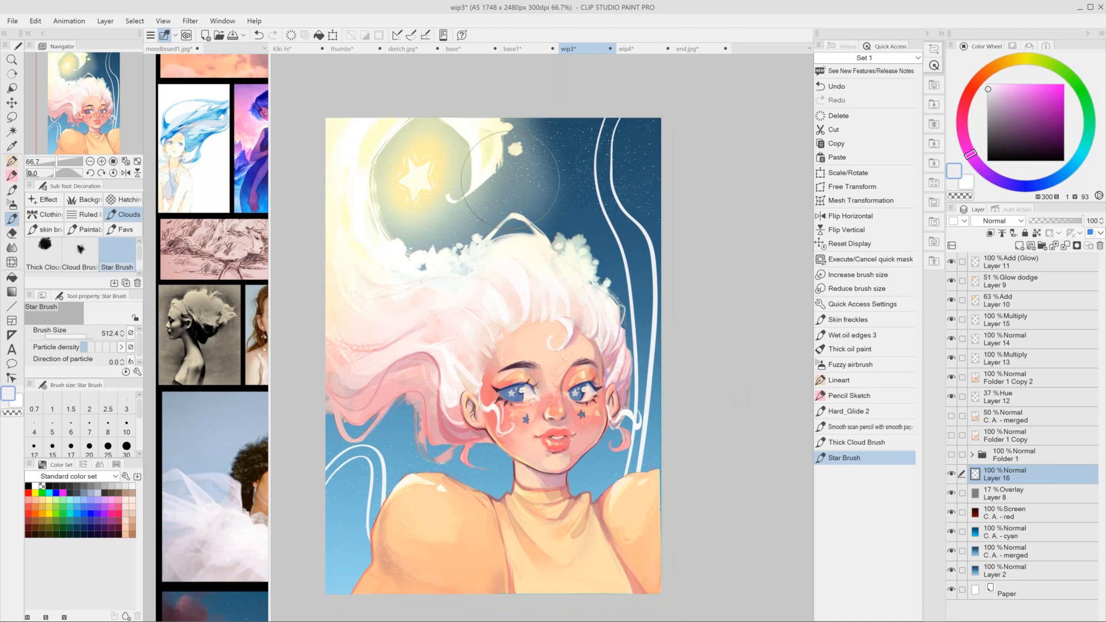
{"action": "mouse_move", "coordinate": [753, 235]}
{"action": "left_mouse_down"}
{"action": "mouse_move", "coordinate": [743, 253]}
{"action": "mouse_move", "coordinate": [749, 242]}
{"action": "left_mouse_up"}
{"action": "scroll", "coordinate": [533, 367], "scroll_direction": "down", "scroll_amount": 3}
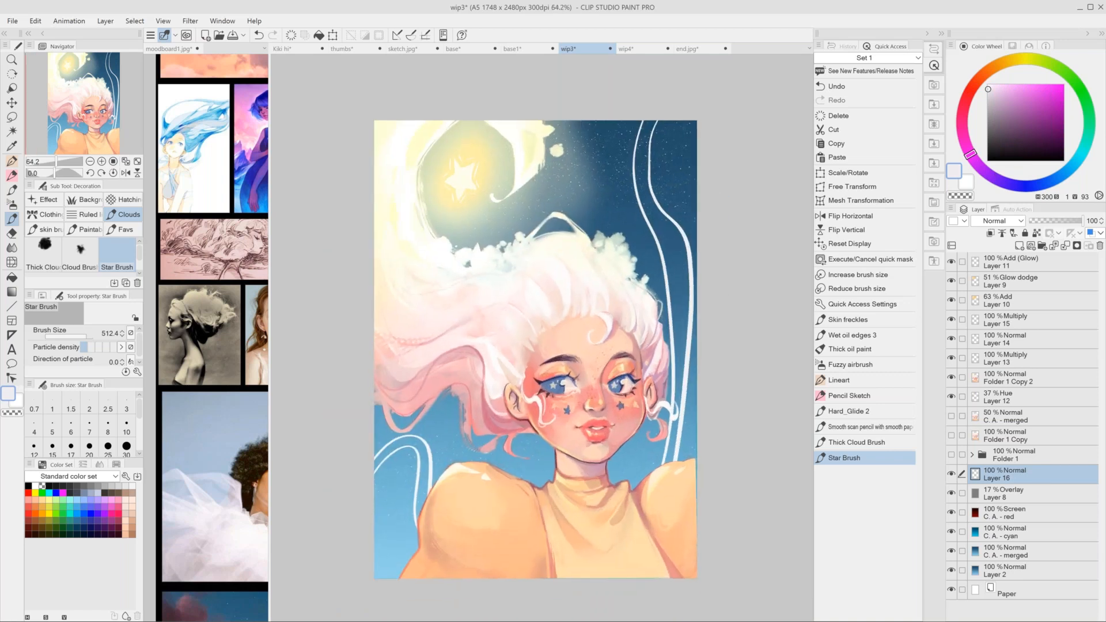
{"action": "left_click_drag", "start_coordinate": [798, 229], "coordinate": [770, 274]}
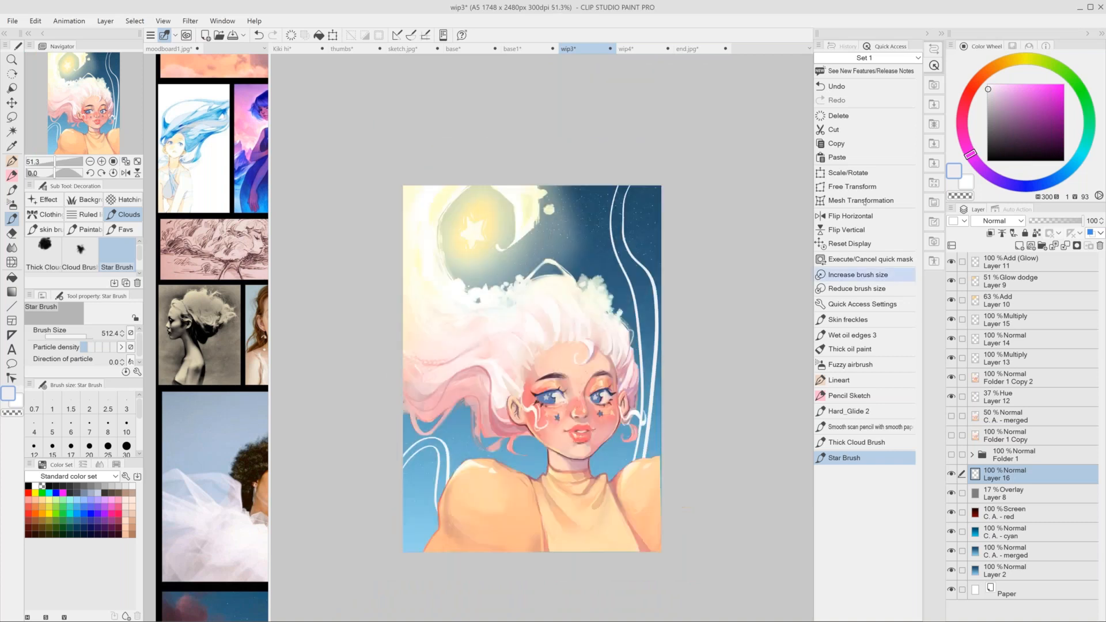
Review the finished painting in end.jpg, close the webinar video in the media player, and show the Kiki hi quote page.
{"action": "left_click", "coordinate": [668, 48]}
{"action": "left_click", "coordinate": [698, 49]}
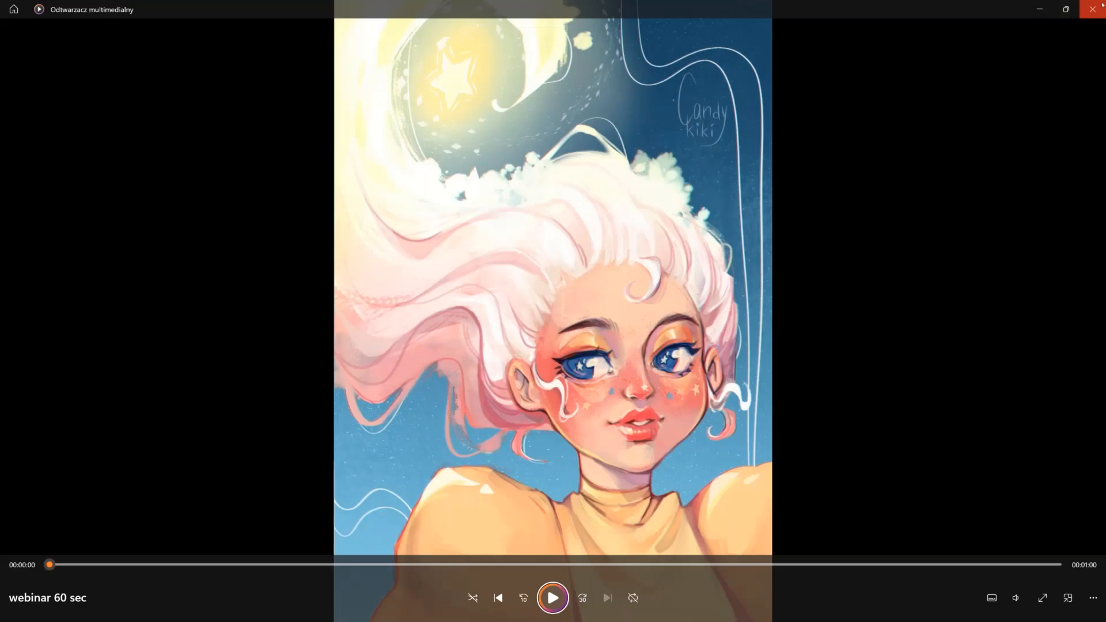
{"action": "left_click", "coordinate": [1093, 9]}
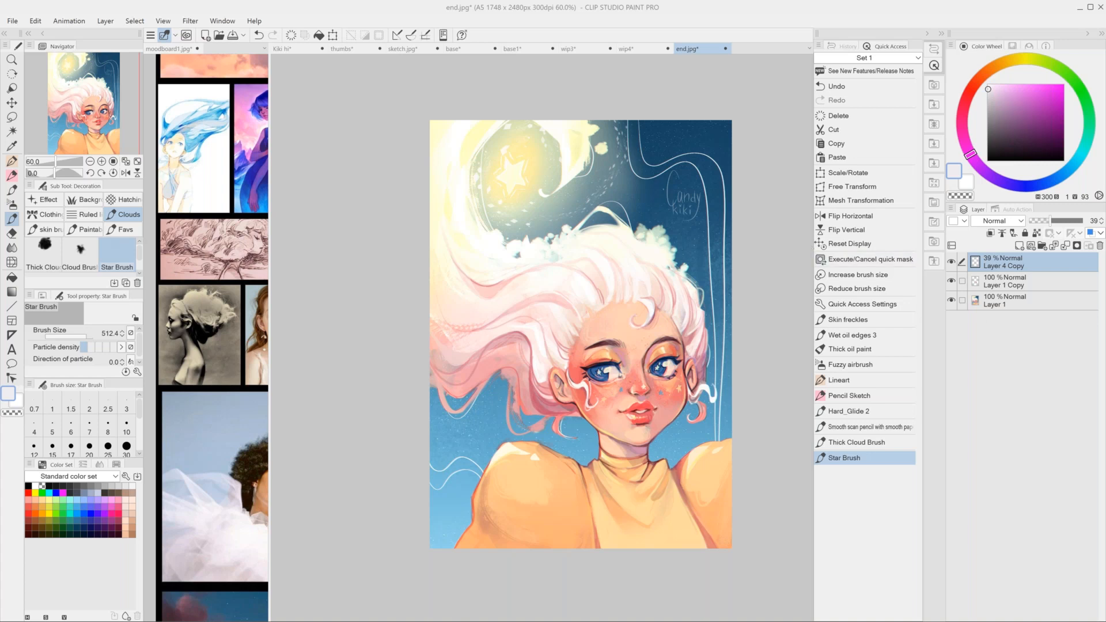
{"action": "scroll", "coordinate": [791, 238], "scroll_direction": "up", "scroll_amount": 1}
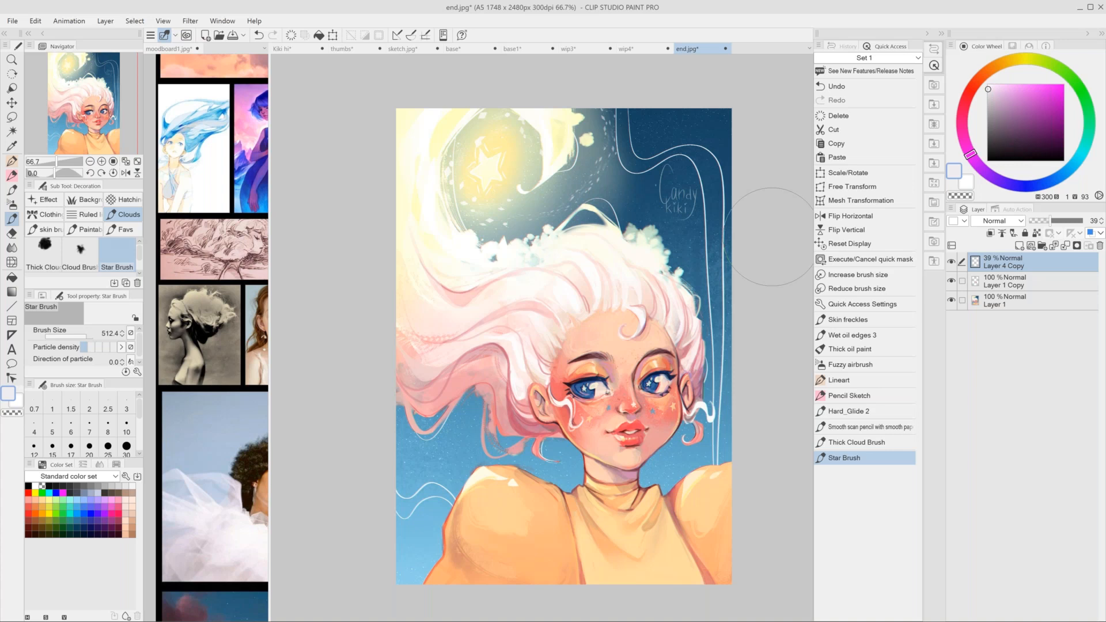
{"action": "key", "text": "ctrl+s"}
{"action": "left_click", "coordinate": [293, 48]}
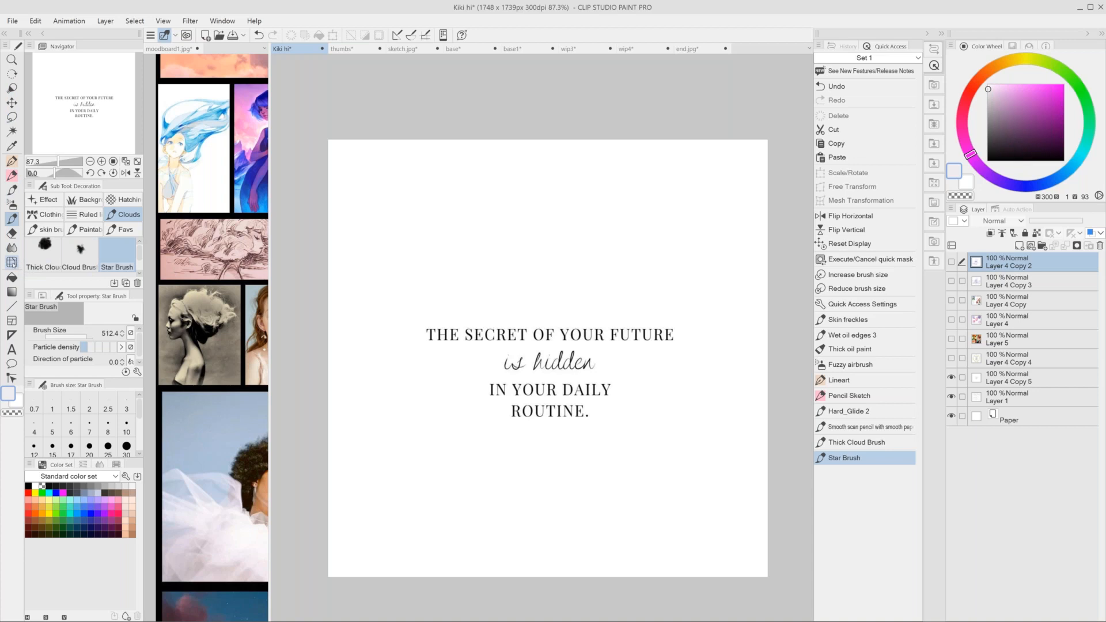
Select the Liquify tool, return to the end.jpg painting and set the tool to Expand mode.
{"action": "left_click", "coordinate": [12, 262]}
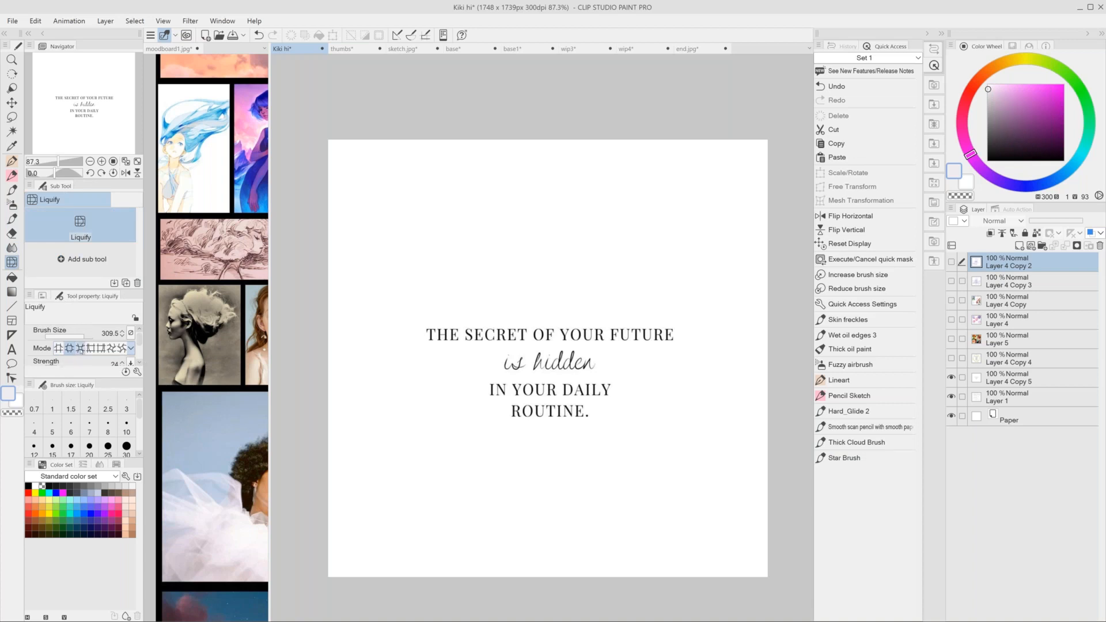
{"action": "left_click", "coordinate": [81, 348]}
{"action": "left_click", "coordinate": [693, 50]}
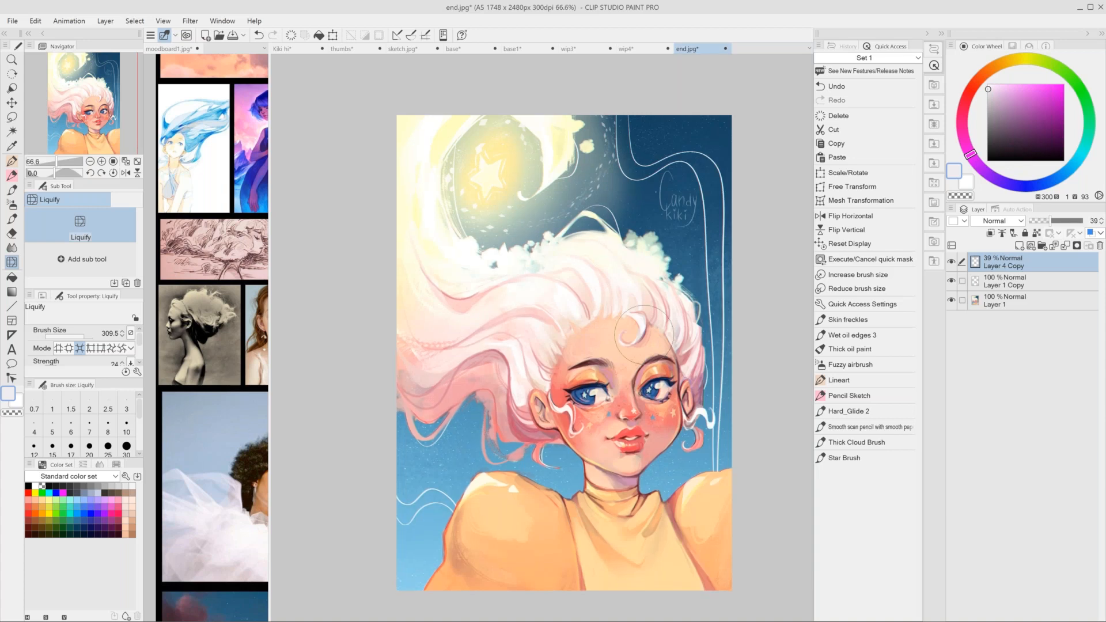
{"action": "left_click", "coordinate": [69, 348]}
{"action": "key", "text": "ctrl+z"}
Enlarge the Liquify brush to 1155.4 and expand the girl's face on Layer 1 of end.jpg.
{"action": "key", "text": "]"}
{"action": "key", "text": "]"}
{"action": "key", "text": "]"}
{"action": "key", "text": "]"}
{"action": "key", "text": "]"}
{"action": "key", "text": "]"}
{"action": "key", "text": "]"}
{"action": "key", "text": "]"}
{"action": "key", "text": "]"}
{"action": "left_click_drag", "start_coordinate": [612, 406], "coordinate": [624, 383]}
{"action": "key", "text": "alt+["}
{"action": "key", "text": "alt+["}
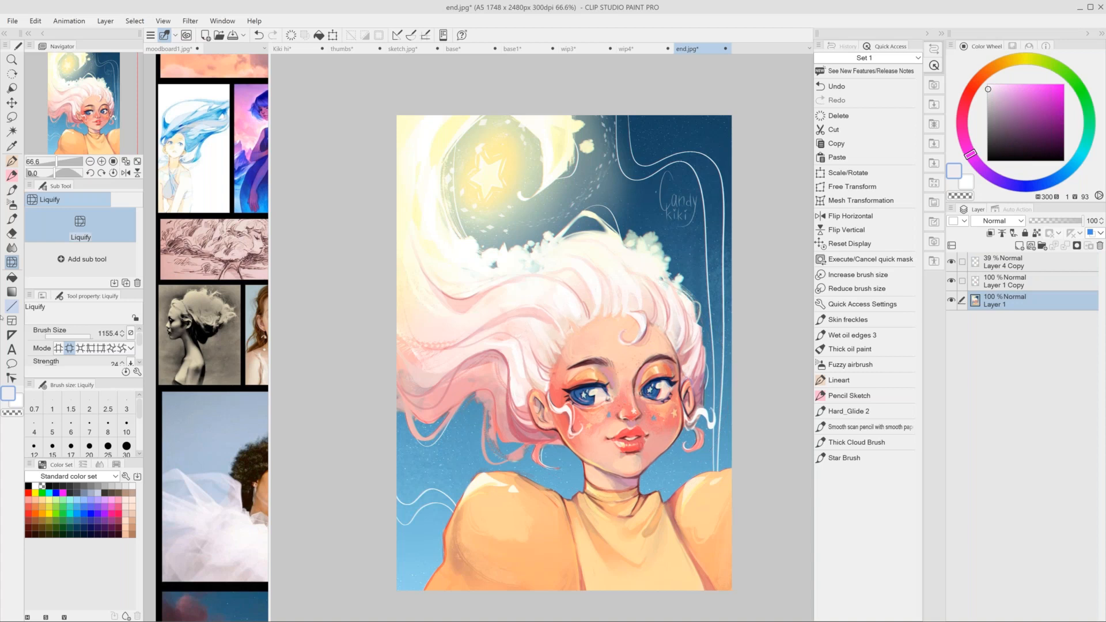
{"action": "key", "text": "ctrl+z"}
{"action": "key", "text": "ctrl+y"}
Try pushing the moon and upper hair sideways with Liquify in Push mode, and undo the distortion.
{"action": "left_click", "coordinate": [69, 348]}
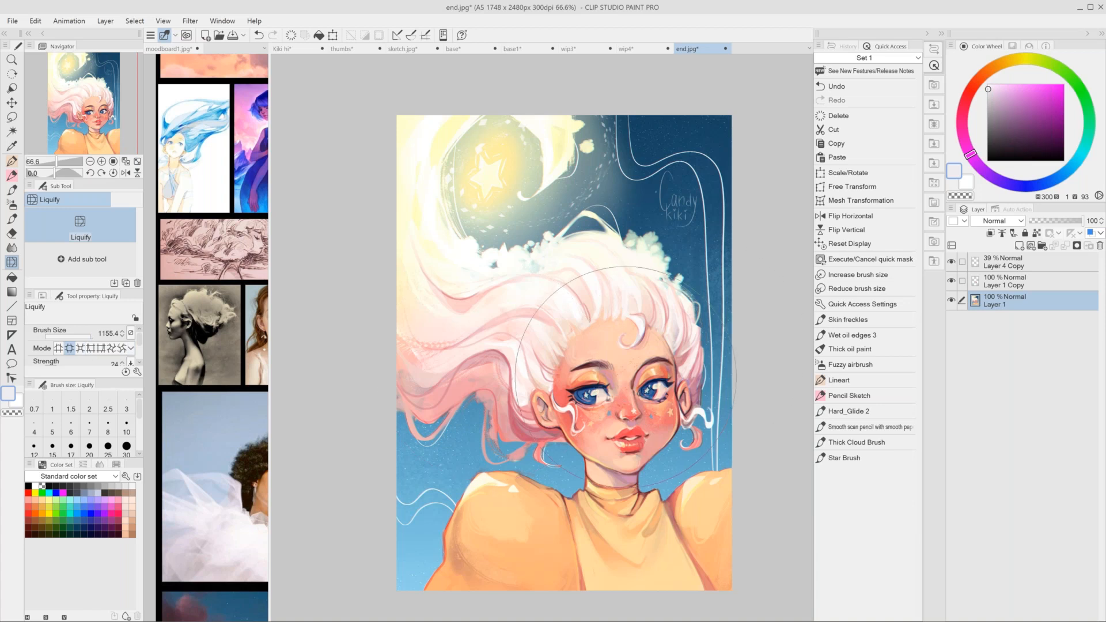
{"action": "left_click", "coordinate": [58, 348]}
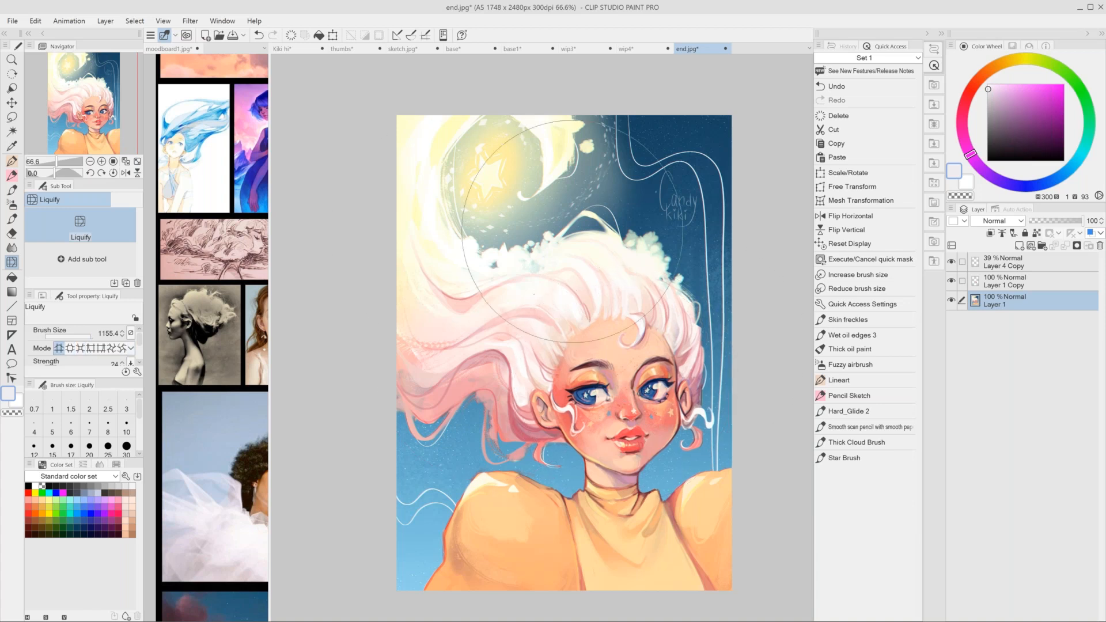
{"action": "mouse_move", "coordinate": [576, 227]}
{"action": "left_mouse_down"}
{"action": "mouse_move", "coordinate": [580, 278]}
{"action": "mouse_move", "coordinate": [621, 186]}
{"action": "mouse_move", "coordinate": [628, 250]}
{"action": "left_mouse_up"}
{"action": "key", "text": "ctrl+z"}
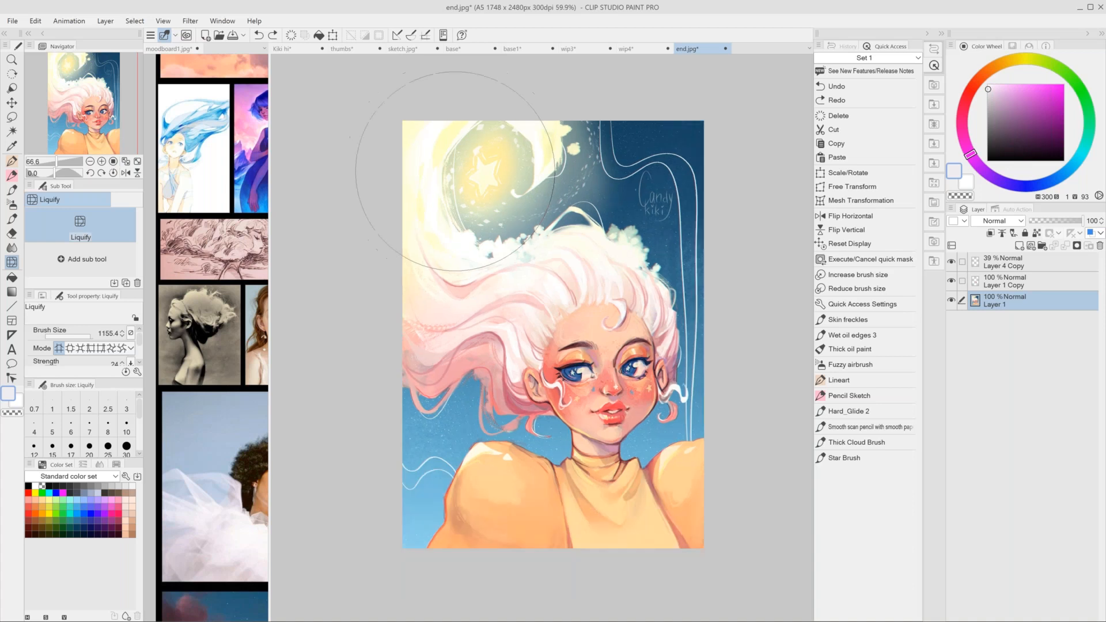
{"action": "scroll", "coordinate": [455, 171], "scroll_direction": "down", "scroll_amount": 1}
{"action": "scroll", "coordinate": [455, 171], "scroll_direction": "up", "scroll_amount": 1}
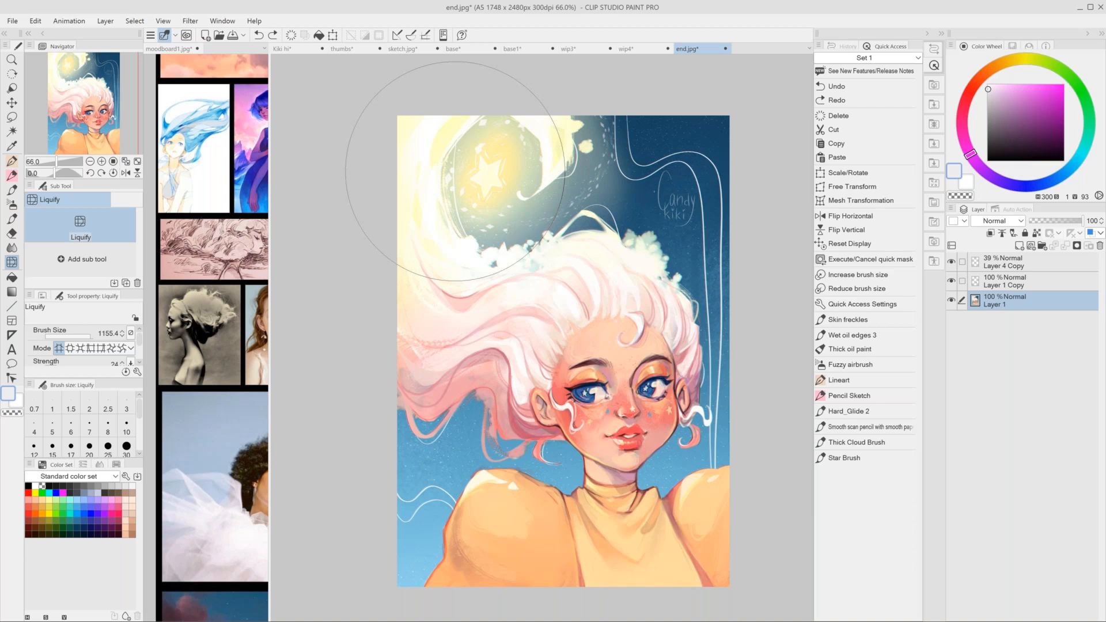
Sample a peach tone from the forehead near the hairline and add a new layer above Layer 4 Copy.
{"action": "left_click", "coordinate": [1006, 281]}
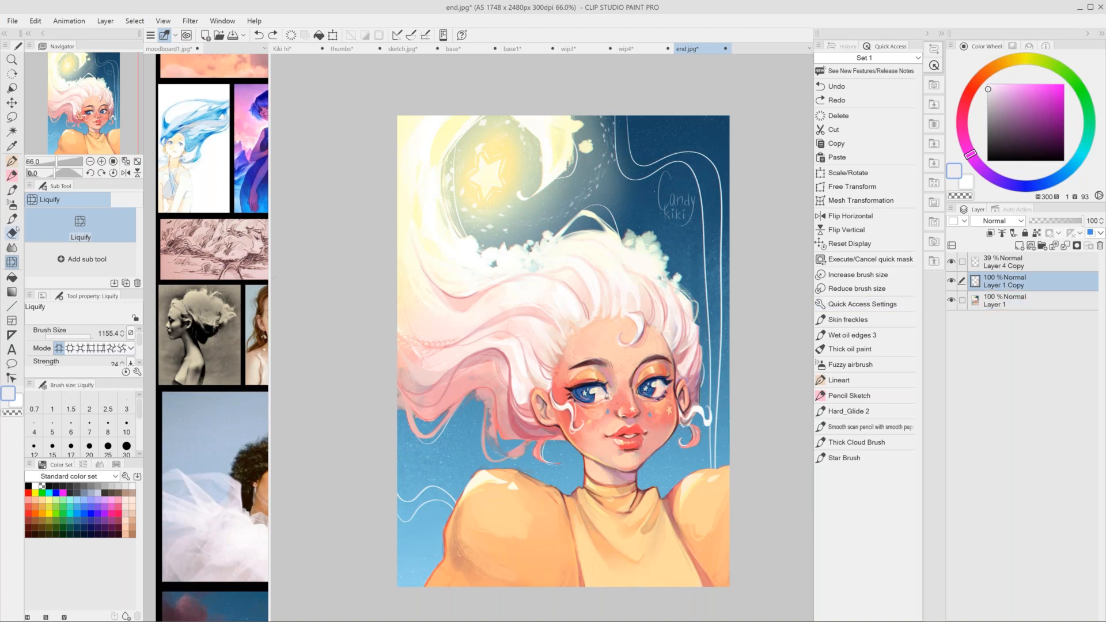
{"action": "left_click", "coordinate": [844, 458]}
{"action": "left_click_drag", "start_coordinate": [622, 312], "coordinate": [594, 335]}
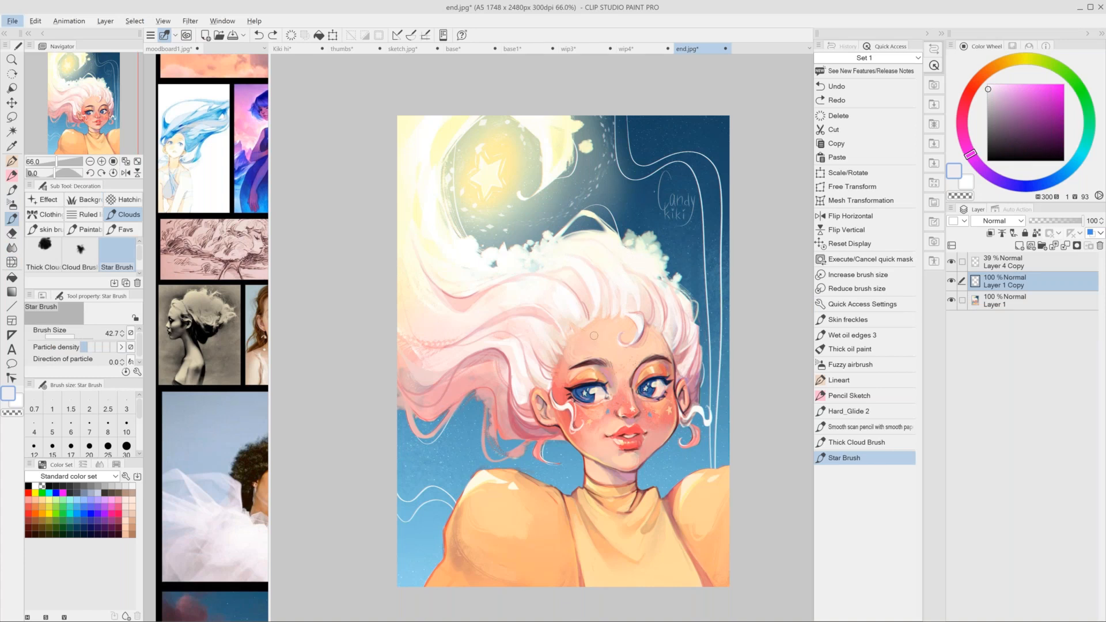
{"action": "left_click", "coordinate": [585, 337], "text": "alt"}
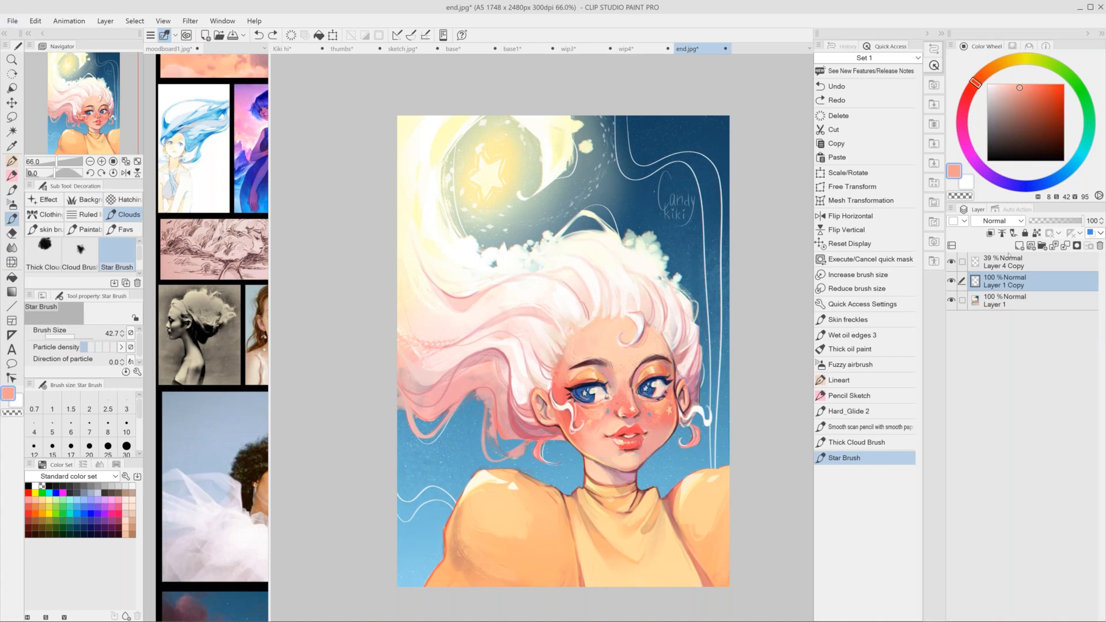
{"action": "left_click", "coordinate": [1009, 257]}
{"action": "key", "text": "ctrl+shift+n"}
{"action": "key", "text": "ctrl+z"}
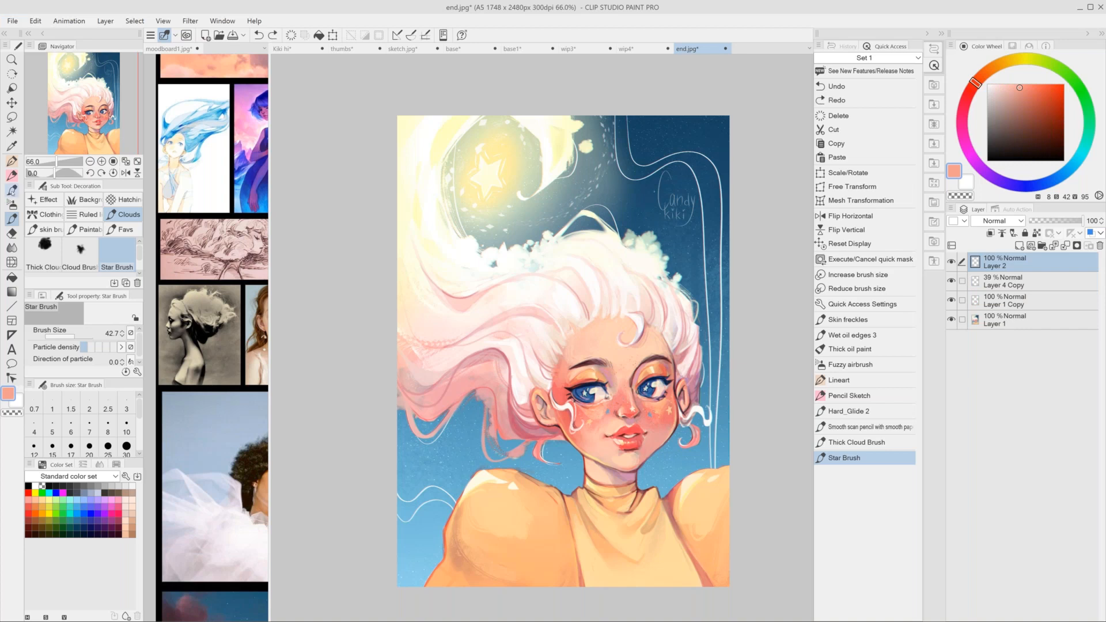
Try outlining patches on the forehead and side hair for a foreground-to-transparent gradient, sampling peach and light pink from them.
{"action": "left_click", "coordinate": [853, 335]}
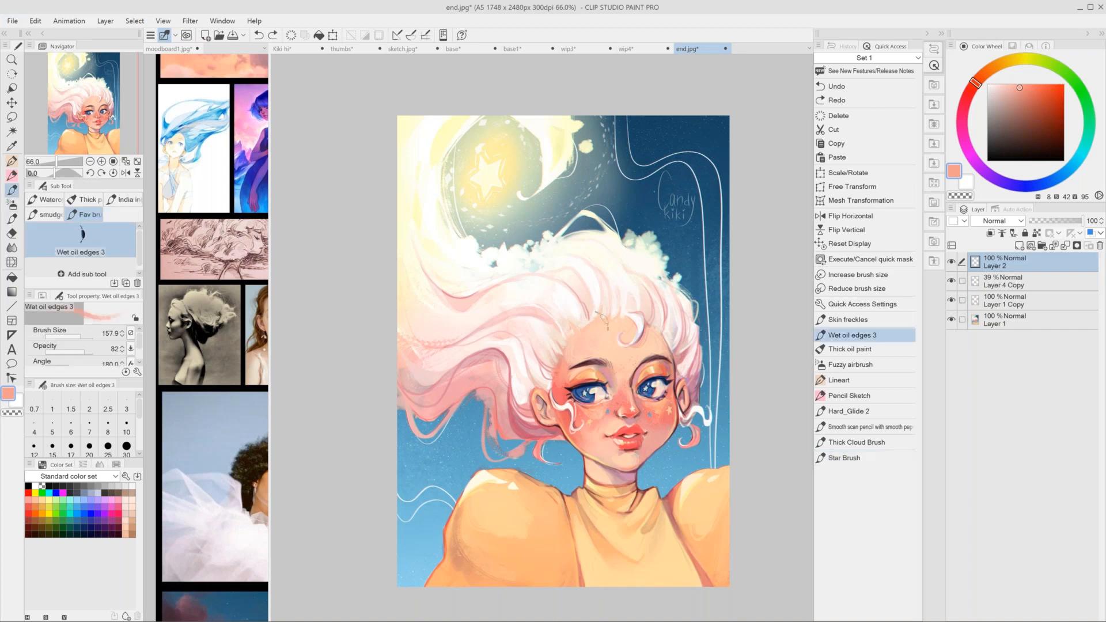
{"action": "left_click_drag", "start_coordinate": [603, 318], "coordinate": [570, 370]}
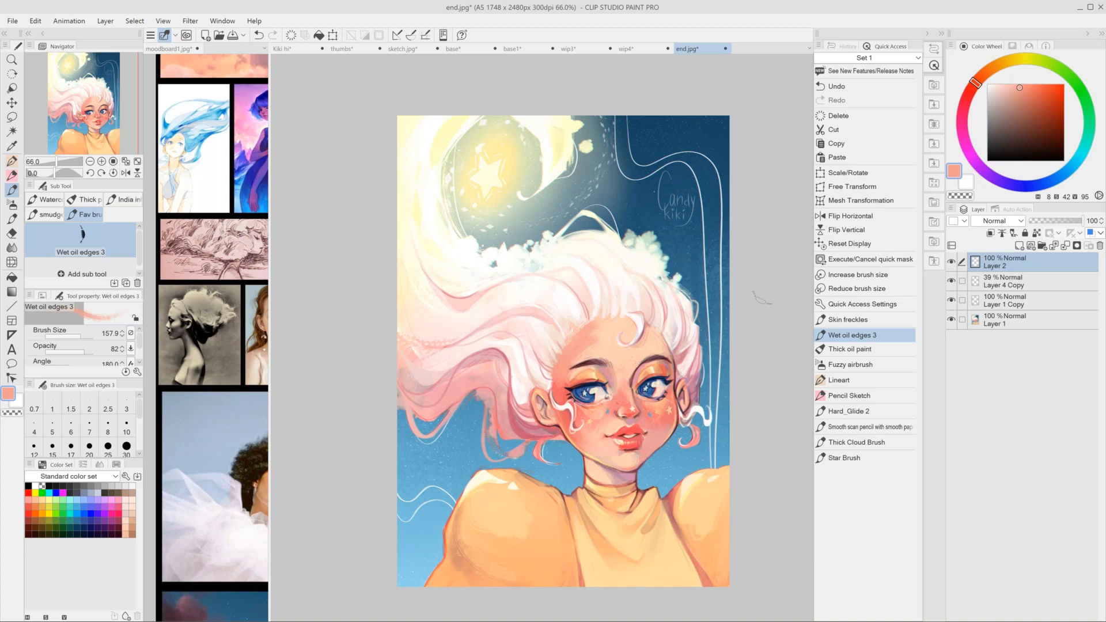
{"action": "key", "text": "g"}
{"action": "left_click_drag", "start_coordinate": [612, 326], "coordinate": [613, 337]}
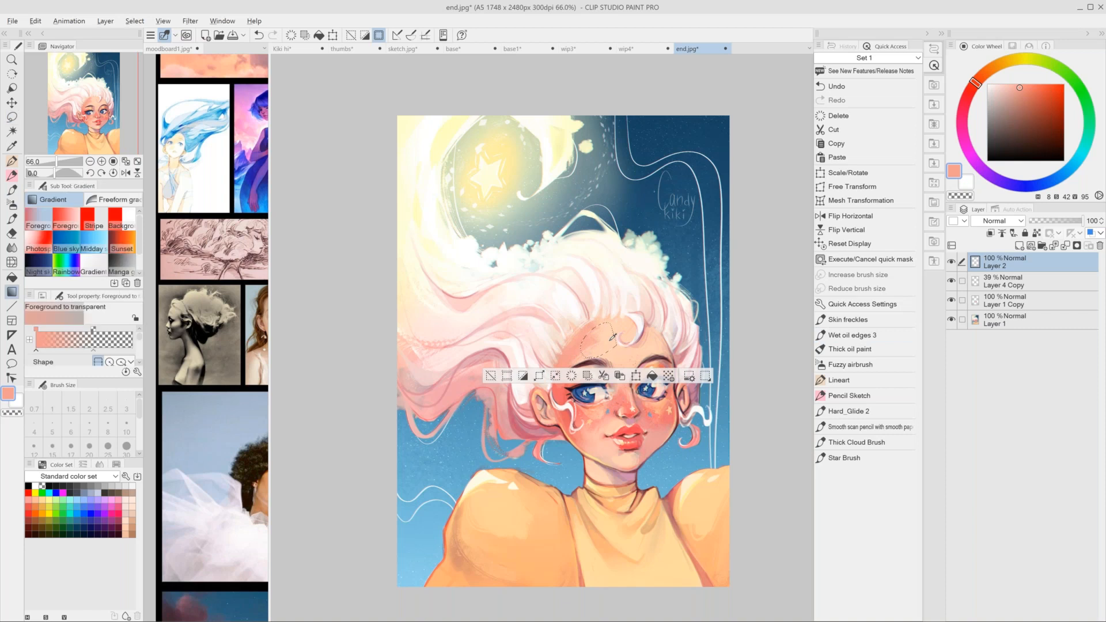
{"action": "left_click", "coordinate": [620, 337], "text": "alt"}
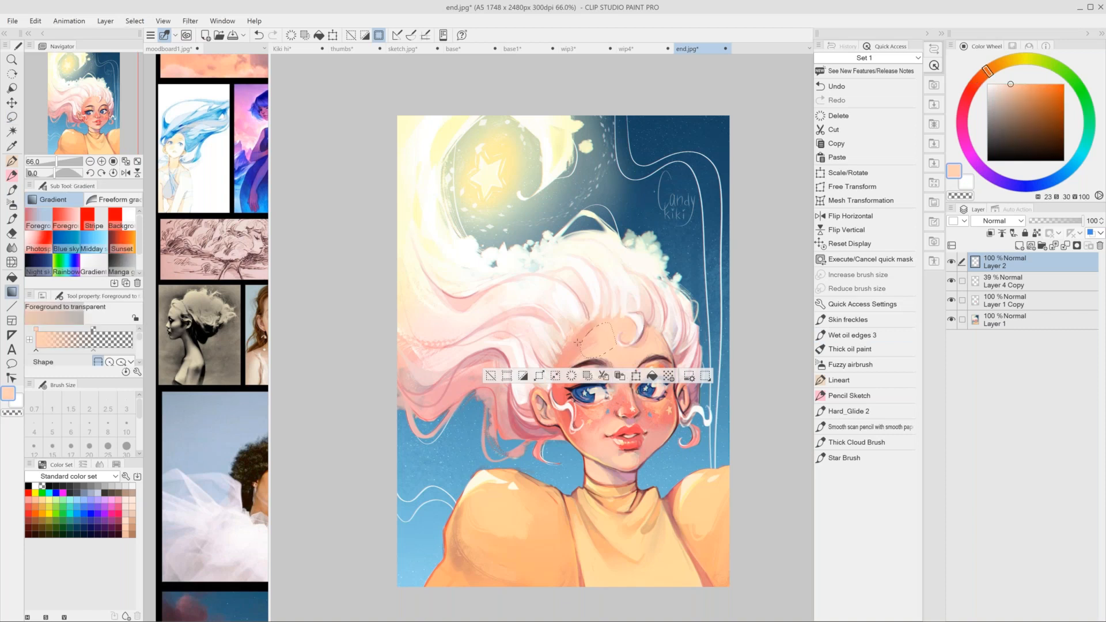
{"action": "mouse_move", "coordinate": [520, 320]}
{"action": "left_mouse_down"}
{"action": "mouse_move", "coordinate": [556, 345]}
{"action": "mouse_move", "coordinate": [521, 323]}
{"action": "left_mouse_up"}
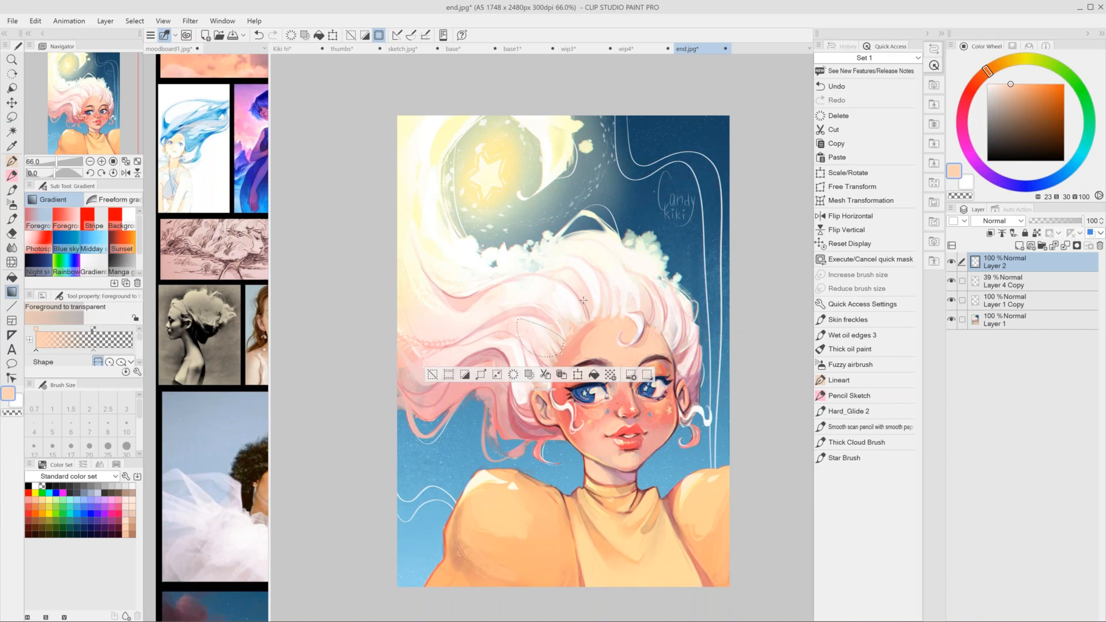
{"action": "left_click", "coordinate": [541, 309], "text": "alt"}
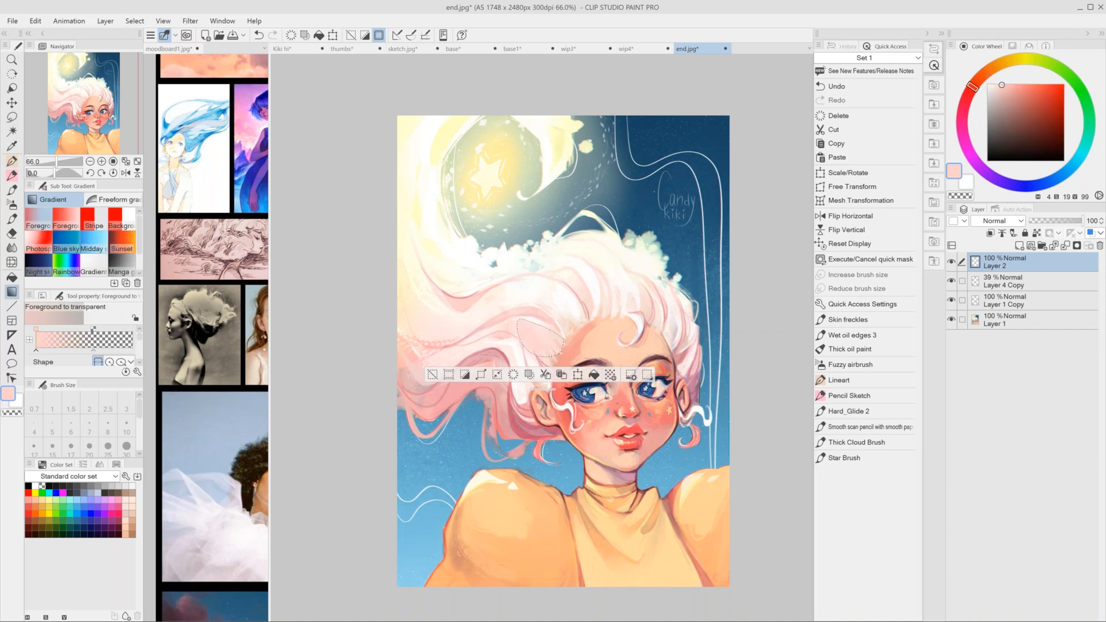
Lasso a curved lock in the upper hair on Layer 2, sample its pink and fill it with a foreground-to-transparent gradient.
{"action": "key", "text": "m"}
{"action": "key", "text": "ctrl+d"}
{"action": "left_click_drag", "start_coordinate": [595, 252], "coordinate": [628, 308]}
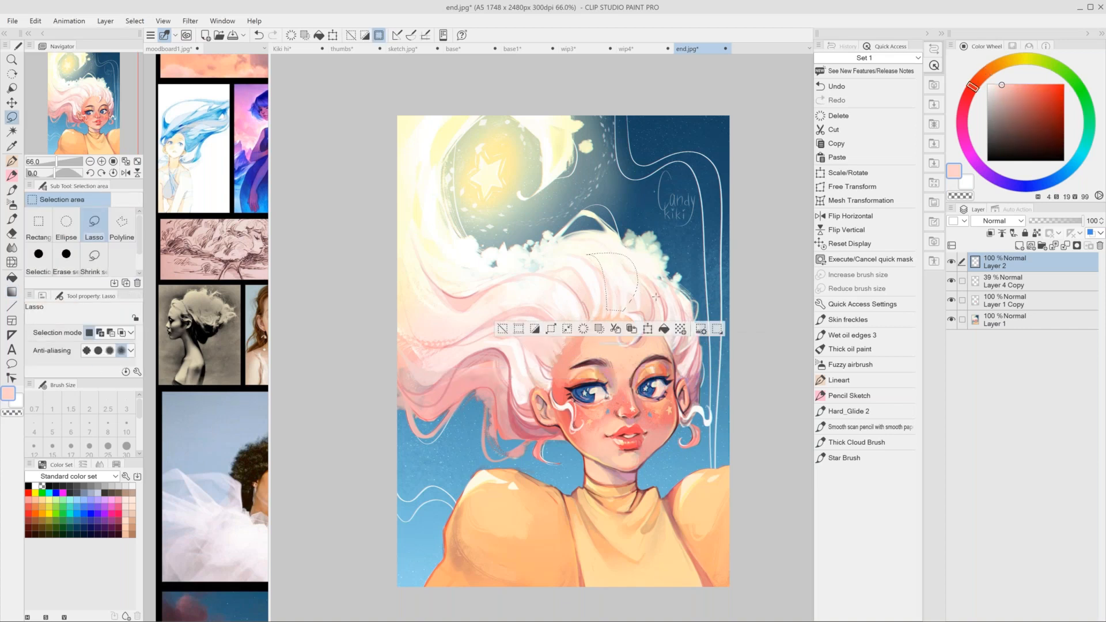
{"action": "key", "text": "g"}
{"action": "left_click", "coordinate": [653, 303], "text": "alt"}
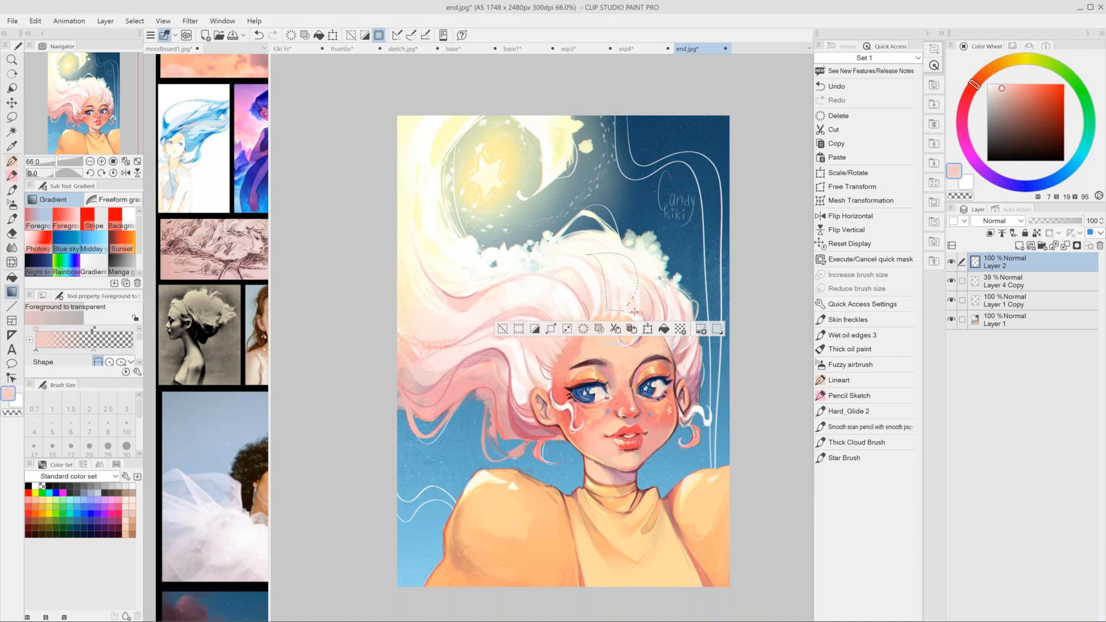
{"action": "left_click_drag", "start_coordinate": [611, 260], "coordinate": [634, 302]}
Undo the gradient fill on the upper hair and clear the lasso selection.
{"action": "key", "text": "ctrl+d"}
{"action": "key", "text": "m"}
{"action": "key", "text": "ctrl+z"}
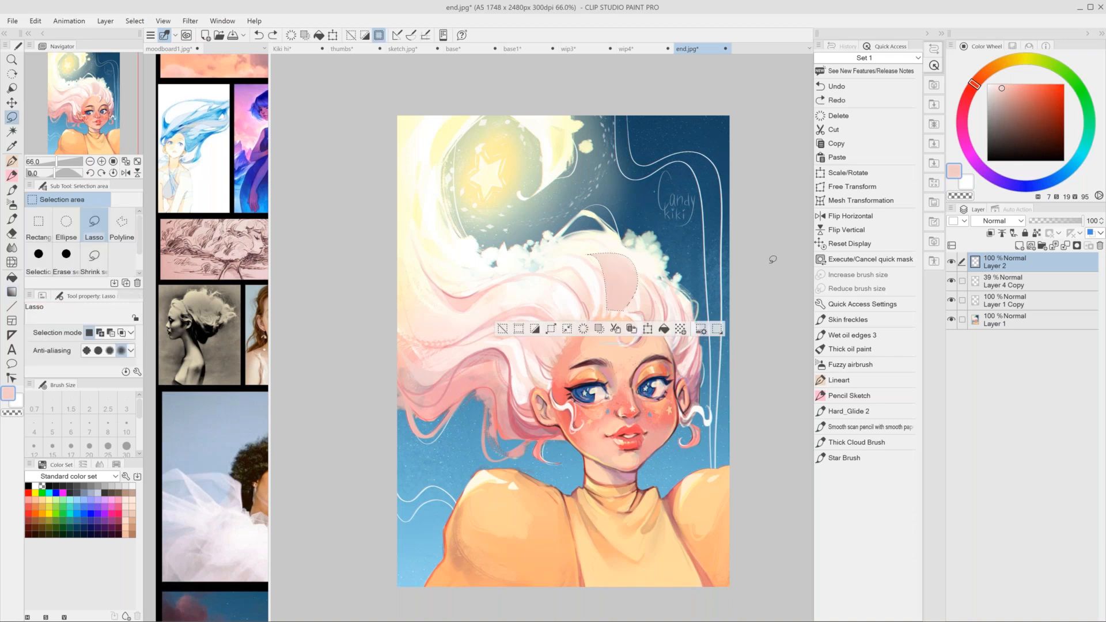
{"action": "key", "text": "ctrl+z"}
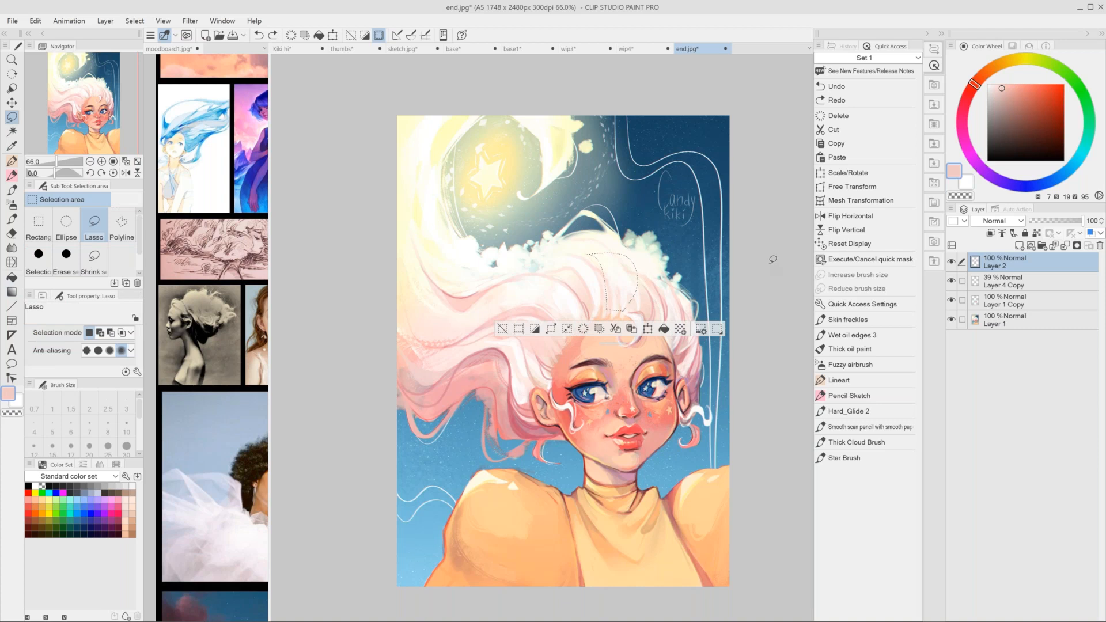
{"action": "key", "text": "ctrl+d"}
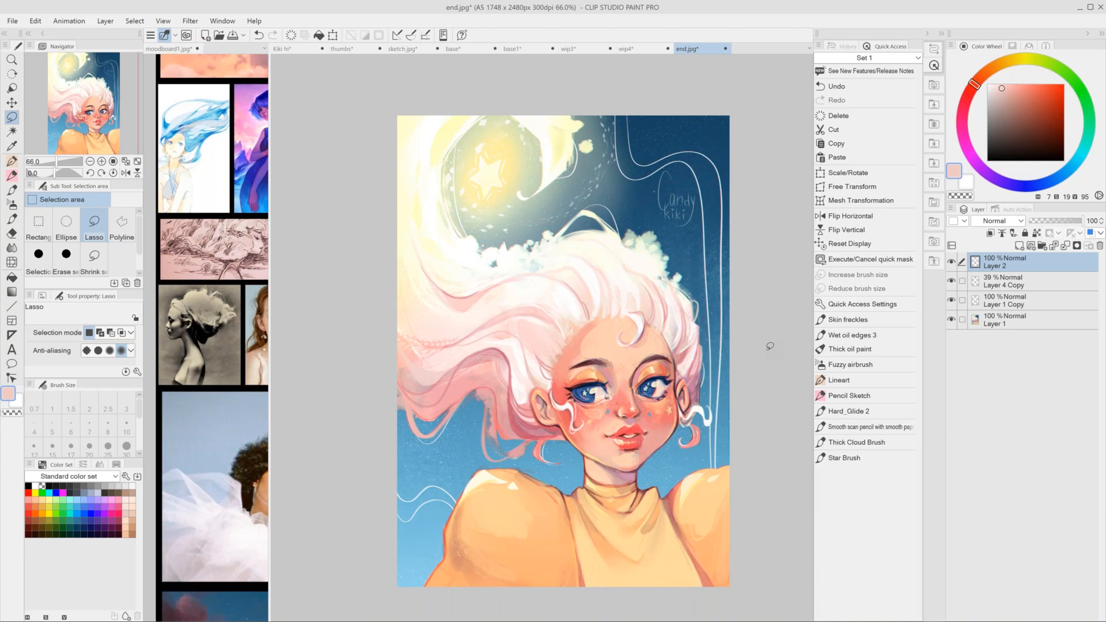
Create a new A5 illustration canvas of 1748 x 2480 px at 300 dpi in color.
{"action": "left_click", "coordinate": [12, 21]}
{"action": "key", "text": "Escape"}
{"action": "key", "text": "ctrl+n"}
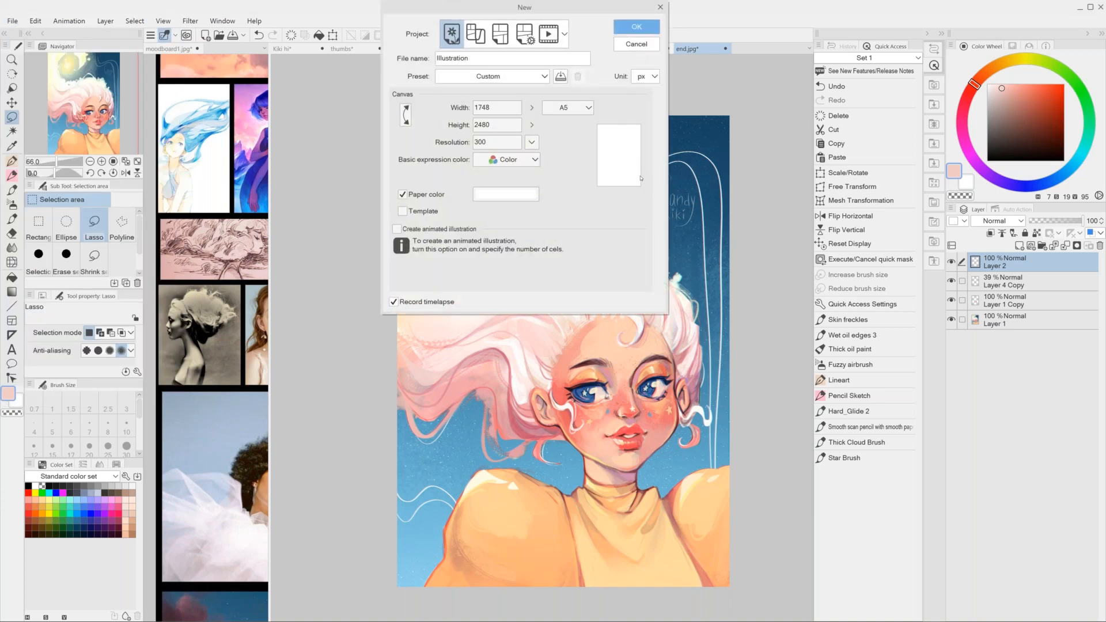
{"action": "left_click", "coordinate": [507, 76]}
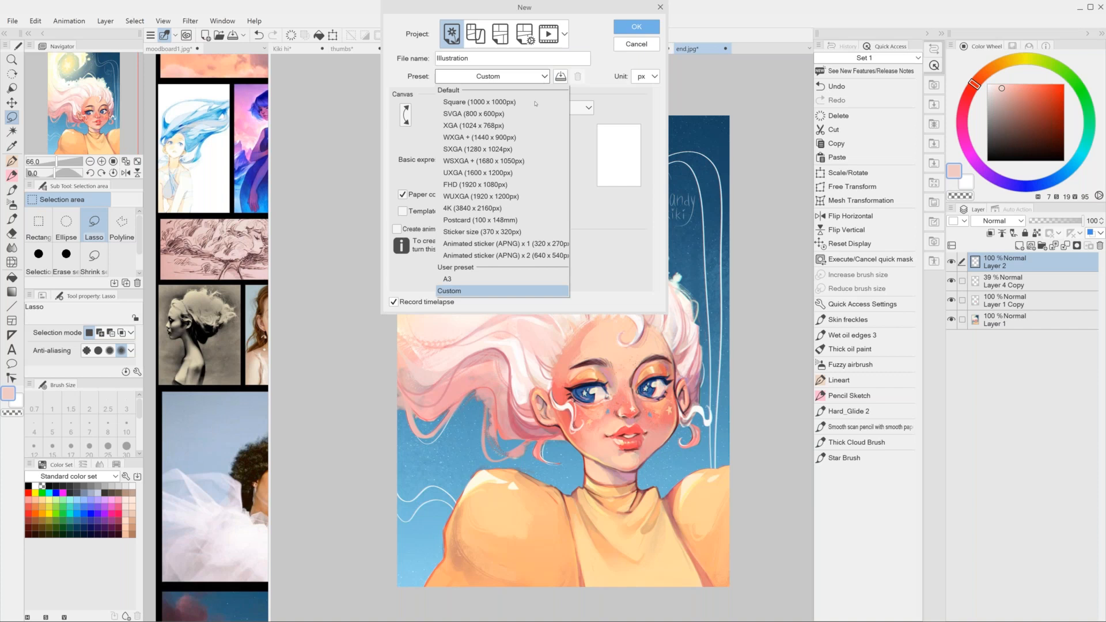
{"action": "left_click", "coordinate": [501, 279]}
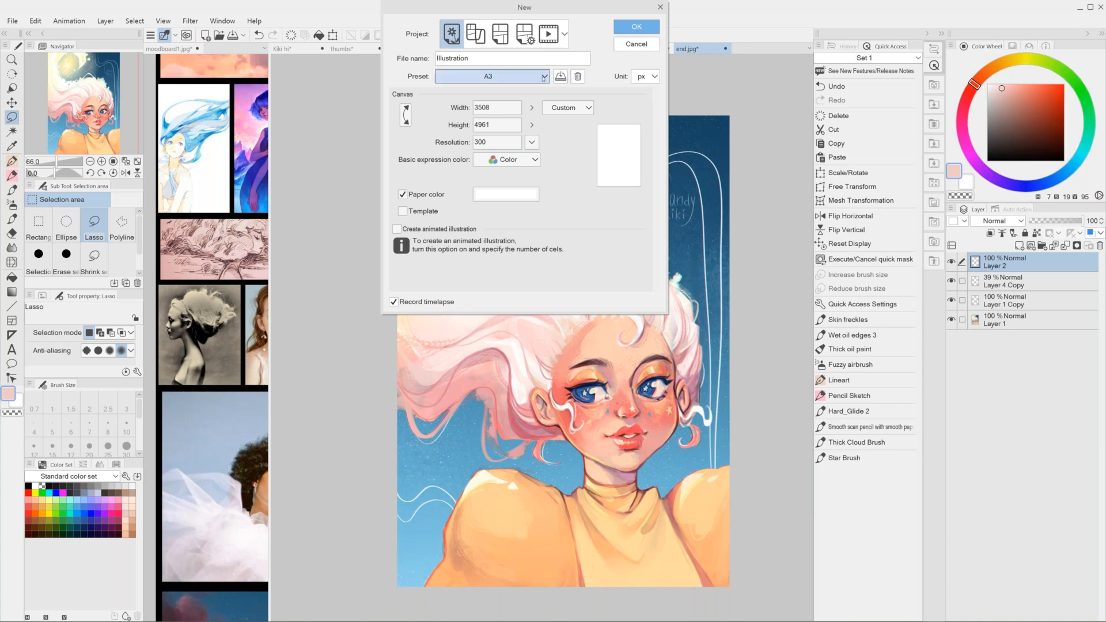
{"action": "left_click", "coordinate": [542, 78]}
{"action": "left_click", "coordinate": [450, 291]}
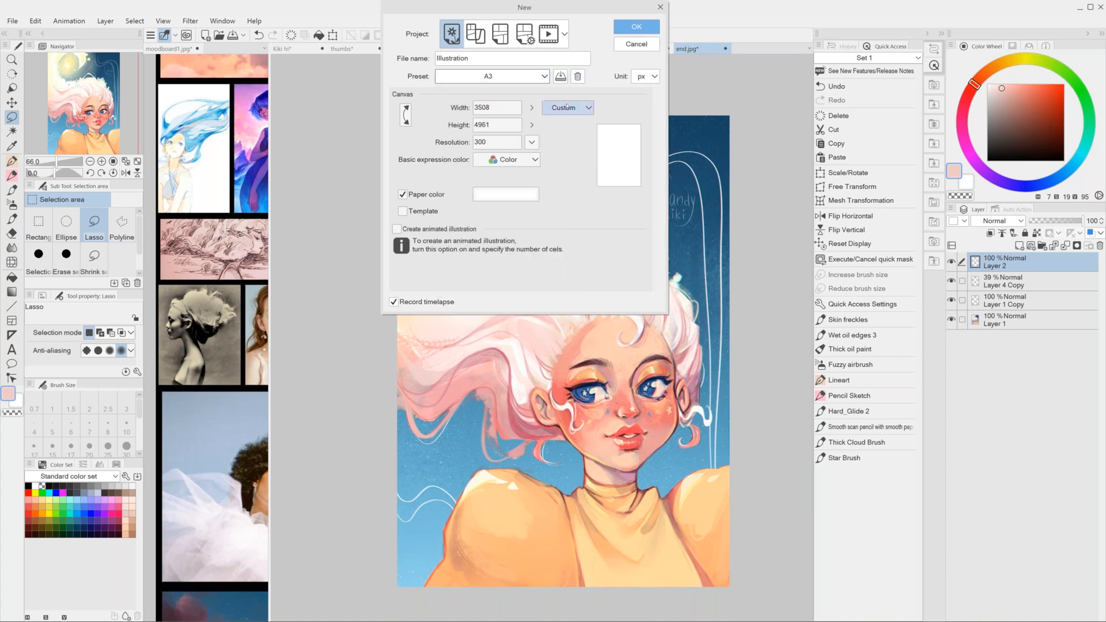
{"action": "left_click", "coordinate": [588, 108]}
{"action": "left_click", "coordinate": [567, 156]}
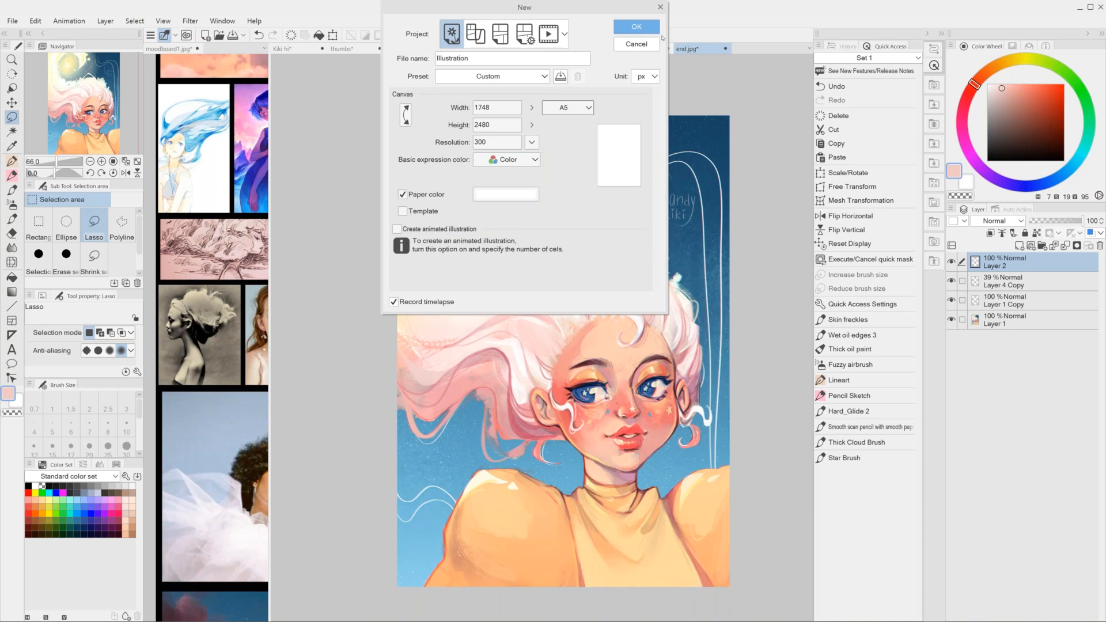
{"action": "left_click", "coordinate": [644, 28]}
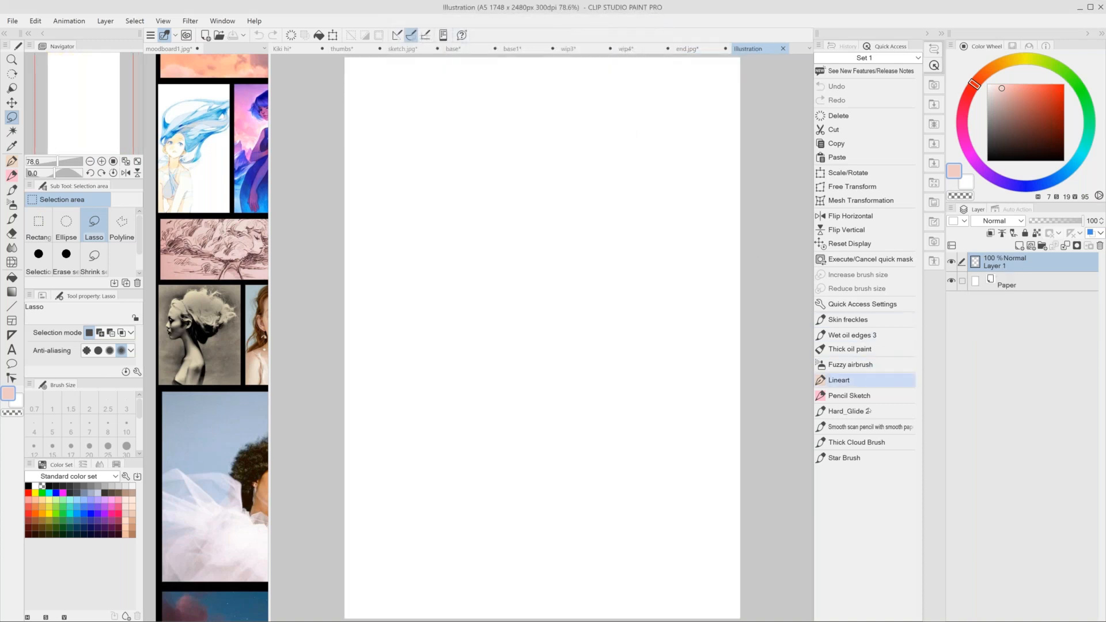
Create a second illustration canvas from the A3 preset, 3508 x 4961 px at 300 dpi, and close it again.
{"action": "left_click", "coordinate": [13, 21]}
{"action": "left_click", "coordinate": [23, 33]}
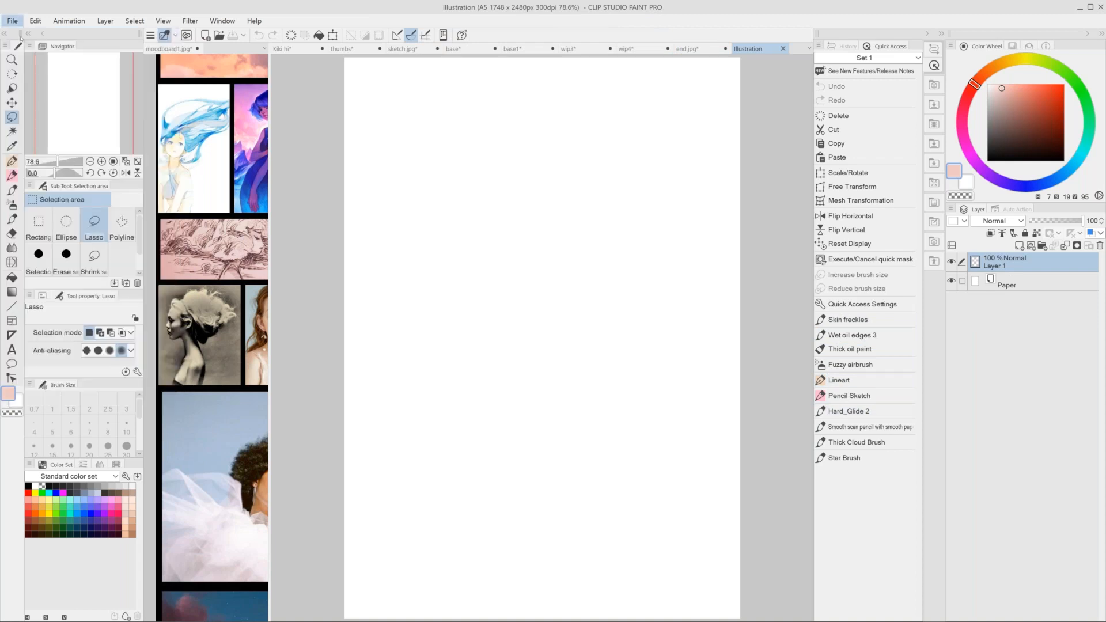
{"action": "left_click", "coordinate": [490, 76]}
{"action": "left_click", "coordinate": [490, 275]}
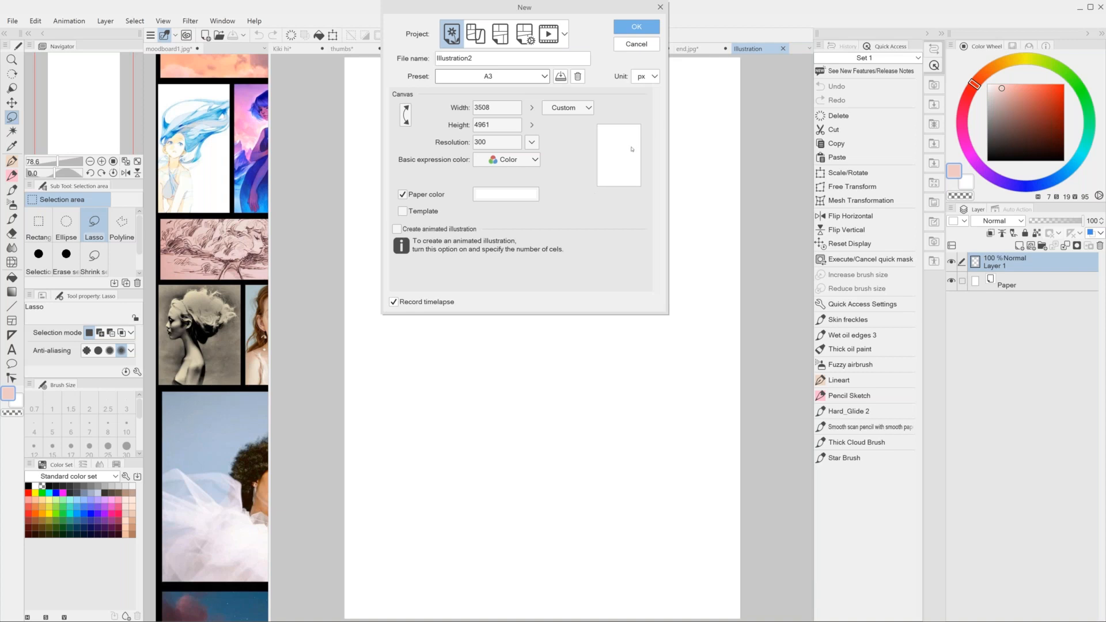
{"action": "left_click", "coordinate": [643, 26]}
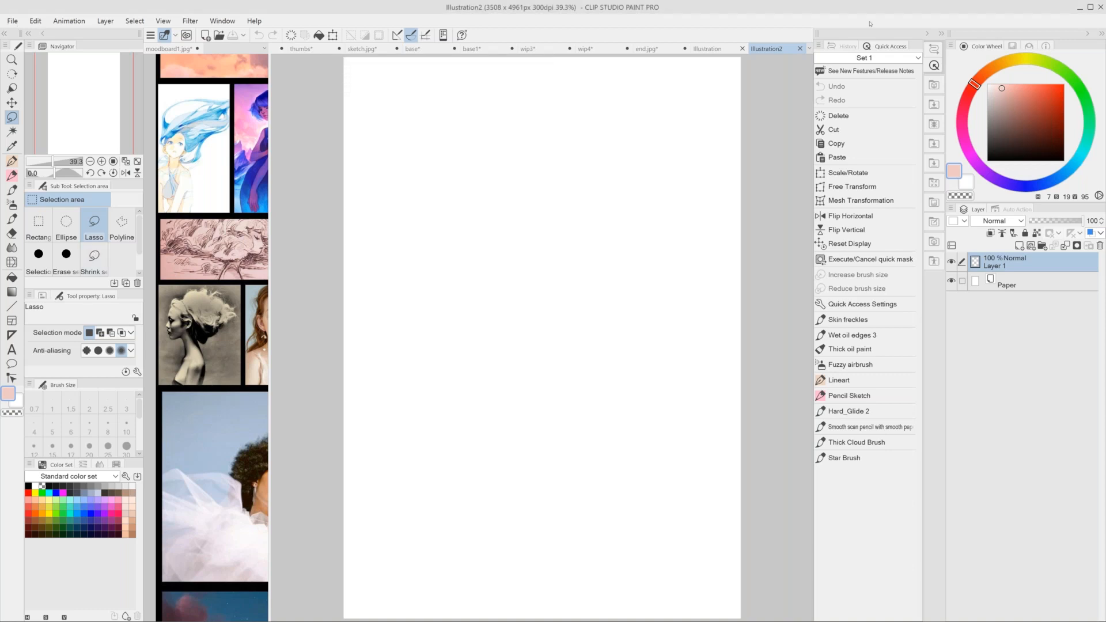
{"action": "left_click", "coordinate": [800, 49]}
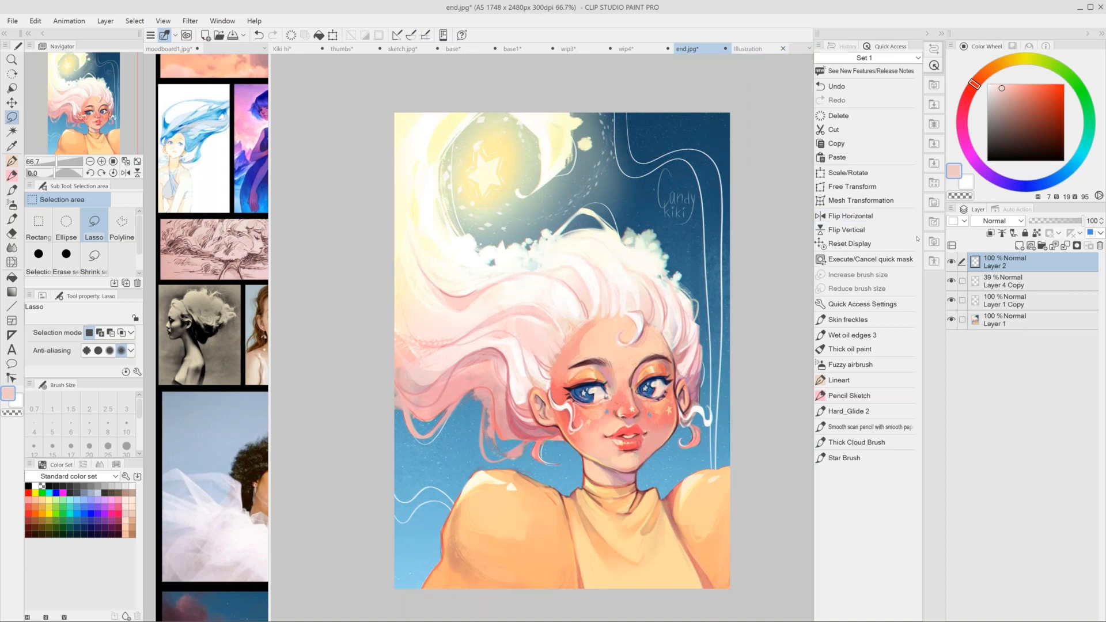
Paint a wide pale pink zigzag test stroke on the blank Illustration canvas with Wet oil edges 3 at brush size 299.4.
{"action": "left_click", "coordinate": [772, 49]}
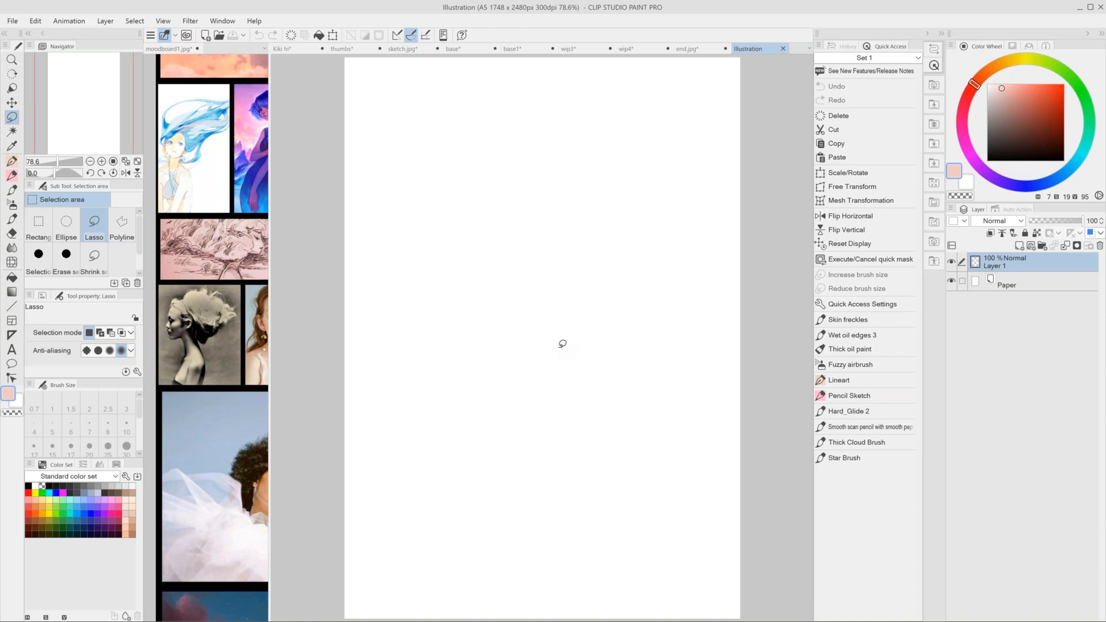
{"action": "left_click", "coordinate": [852, 335]}
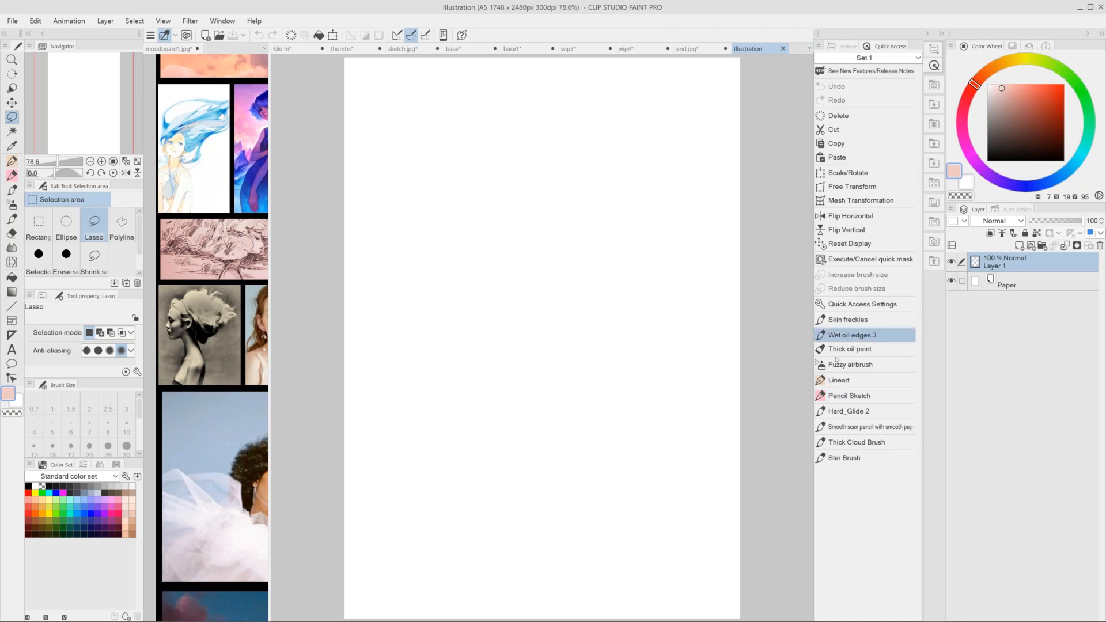
{"action": "mouse_move", "coordinate": [467, 199]}
{"action": "left_mouse_down"}
{"action": "mouse_move", "coordinate": [452, 227]}
{"action": "mouse_move", "coordinate": [516, 309]}
{"action": "mouse_move", "coordinate": [527, 461]}
{"action": "left_mouse_up"}
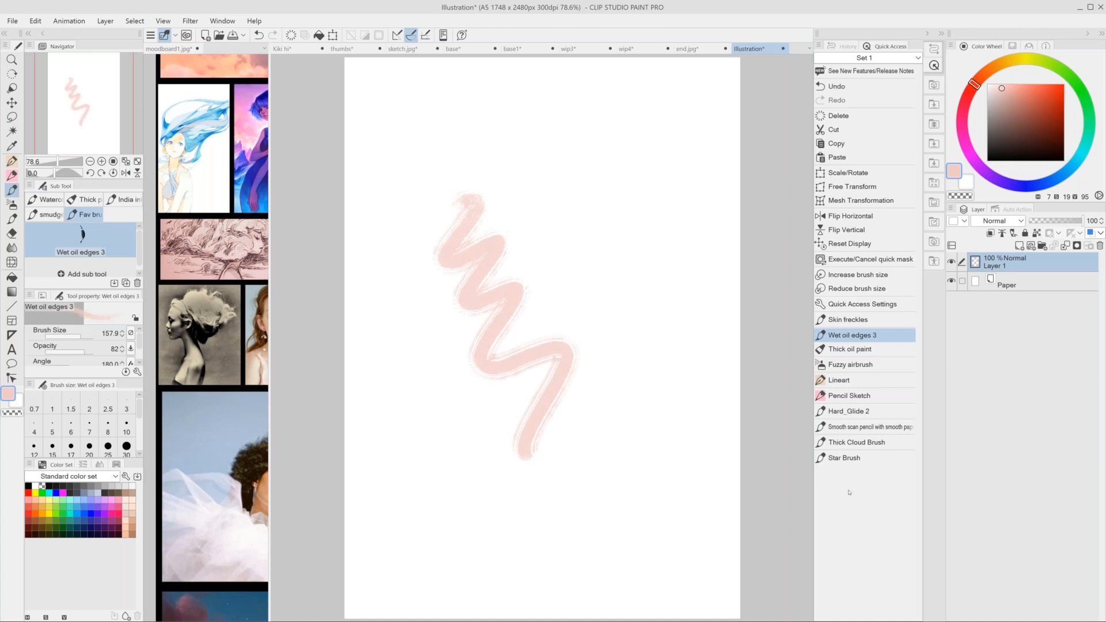
{"action": "key", "text": "ctrl+z"}
{"action": "key", "text": "bracketright"}
{"action": "mouse_move", "coordinate": [461, 187]}
{"action": "left_mouse_down"}
{"action": "mouse_move", "coordinate": [447, 276]}
{"action": "mouse_move", "coordinate": [507, 326]}
{"action": "mouse_move", "coordinate": [582, 507]}
{"action": "left_mouse_up"}
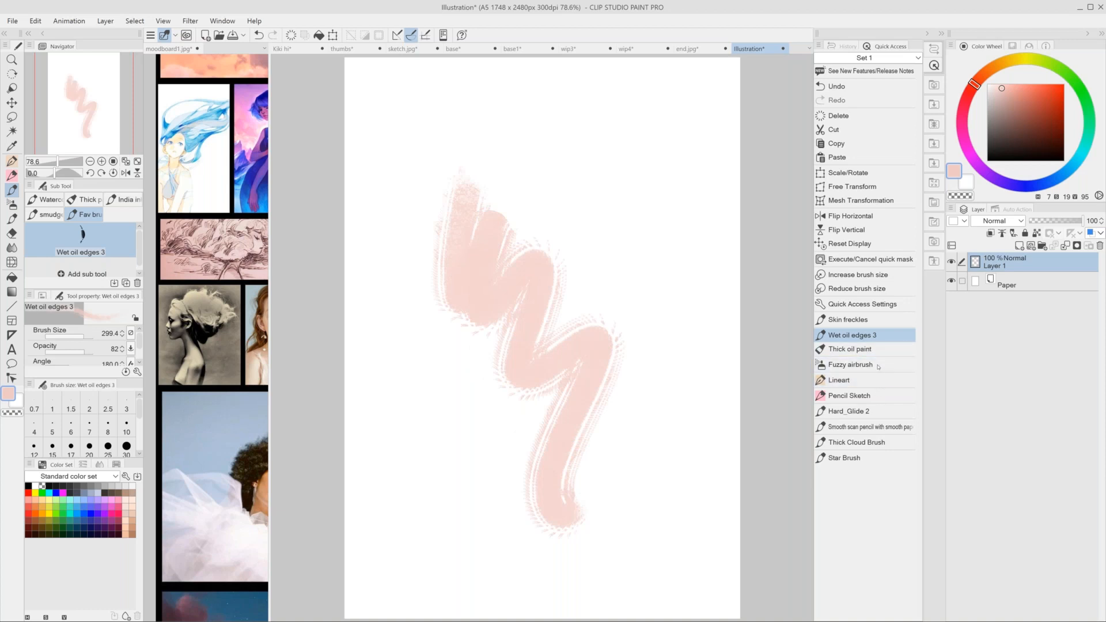
Paint an arc of salmon pink clouds across the canvas's upper half with the Thick Cloud Brush at size 412.2.
{"action": "left_click", "coordinate": [857, 442]}
{"action": "left_click", "coordinate": [844, 457]}
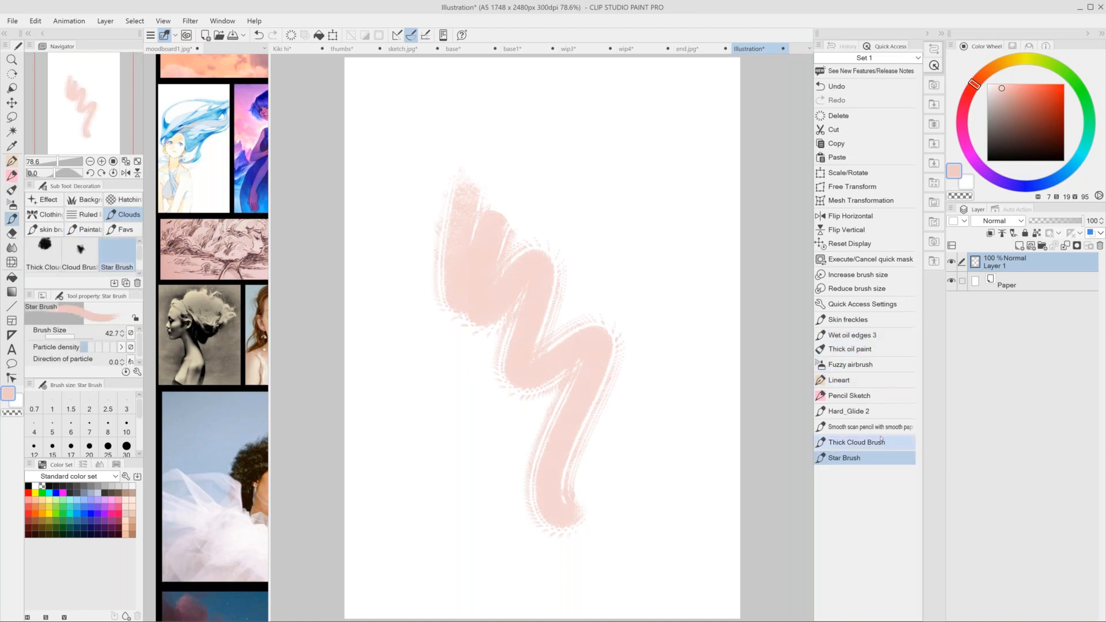
{"action": "left_click", "coordinate": [857, 442]}
{"action": "key", "text": "bracketright"}
{"action": "key", "text": "bracketright"}
{"action": "mouse_move", "coordinate": [548, 202]}
{"action": "left_mouse_down"}
{"action": "mouse_move", "coordinate": [653, 227]}
{"action": "mouse_move", "coordinate": [675, 347]}
{"action": "mouse_move", "coordinate": [629, 424]}
{"action": "left_mouse_up"}
{"action": "key", "text": "ctrl+z"}
{"action": "left_click", "coordinate": [1024, 84]}
{"action": "mouse_move", "coordinate": [542, 115]}
{"action": "left_mouse_down"}
{"action": "mouse_move", "coordinate": [593, 152]}
{"action": "mouse_move", "coordinate": [534, 113]}
{"action": "mouse_move", "coordinate": [397, 231]}
{"action": "left_mouse_up"}
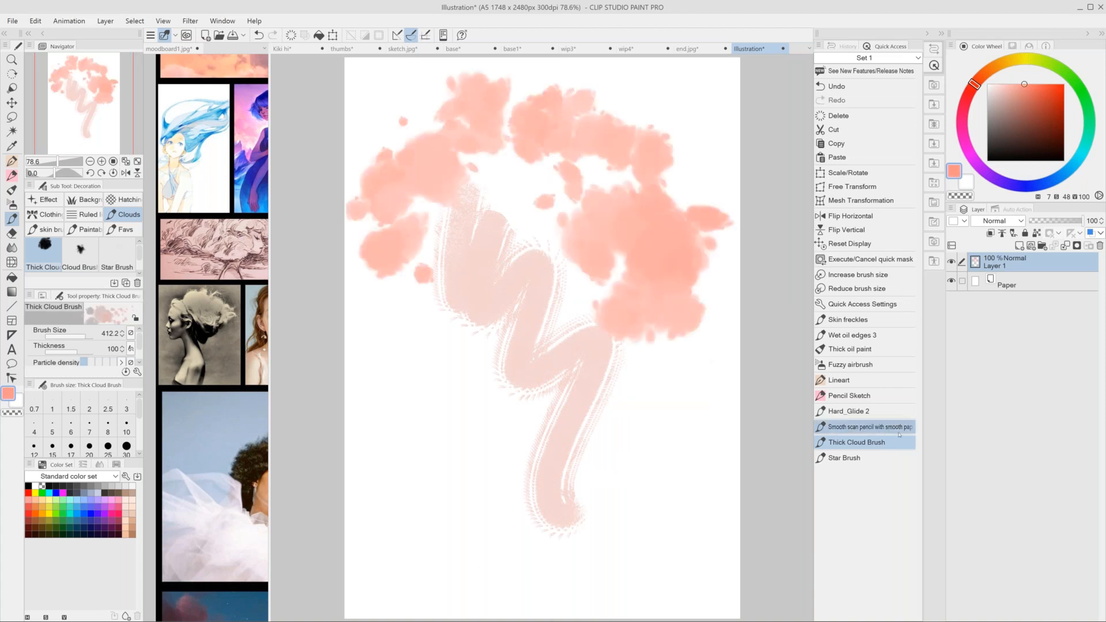
Add a textured Smooth scan pencil squiggle at the canvas's lower left and a Pencil Sketch zigzag of size 52.2 at its lower right.
{"action": "left_click", "coordinate": [870, 427]}
{"action": "mouse_move", "coordinate": [454, 432]}
{"action": "left_mouse_down"}
{"action": "mouse_move", "coordinate": [435, 430]}
{"action": "mouse_move", "coordinate": [467, 517]}
{"action": "mouse_move", "coordinate": [511, 563]}
{"action": "mouse_move", "coordinate": [540, 542]}
{"action": "left_mouse_up"}
{"action": "left_click", "coordinate": [851, 364]}
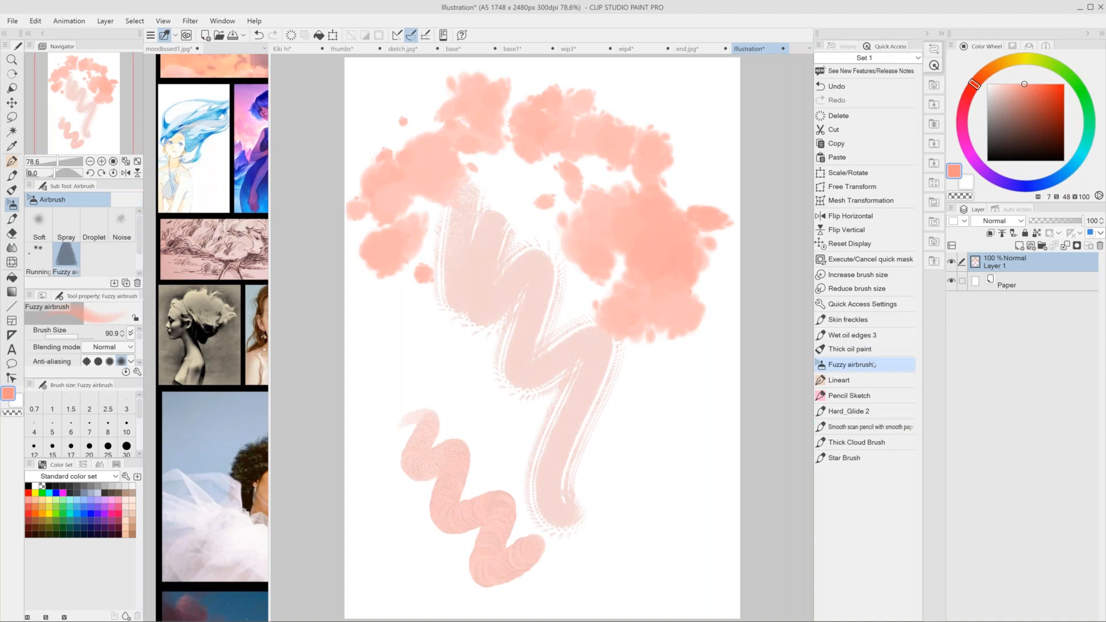
{"action": "left_click", "coordinate": [872, 399]}
{"action": "mouse_move", "coordinate": [645, 404]}
{"action": "left_mouse_down"}
{"action": "mouse_move", "coordinate": [668, 521]}
{"action": "mouse_move", "coordinate": [709, 571]}
{"action": "mouse_move", "coordinate": [685, 603]}
{"action": "left_mouse_up"}
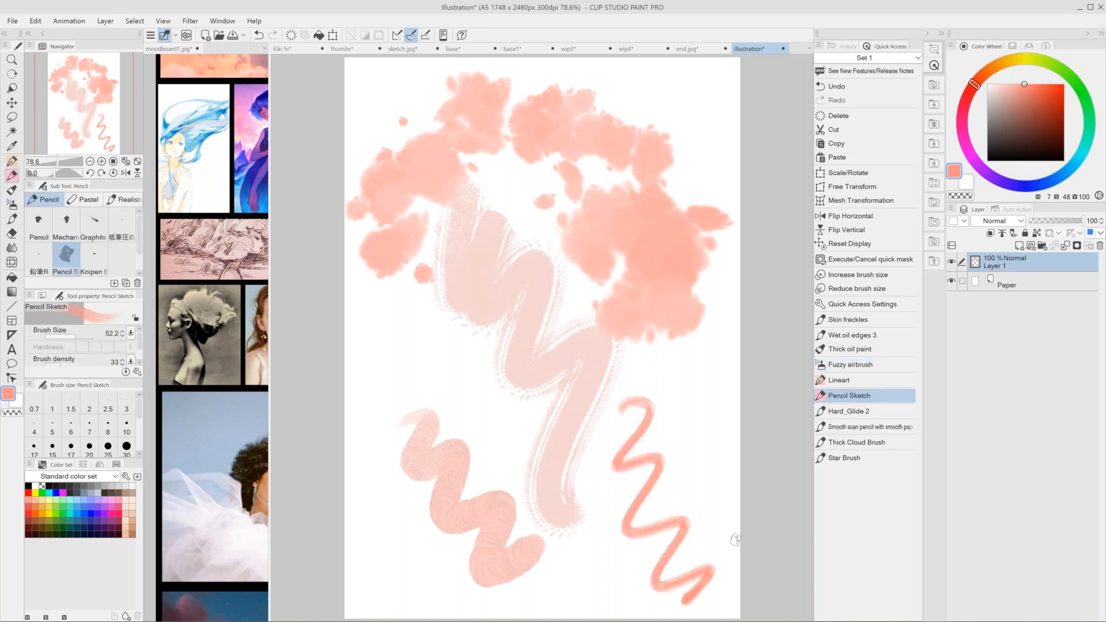
Draw three small heart outlines around the test strokes with Pencil Sketch at brush size 27.8.
{"action": "mouse_move", "coordinate": [716, 413]}
{"action": "left_mouse_down"}
{"action": "mouse_move", "coordinate": [721, 395]}
{"action": "mouse_move", "coordinate": [699, 382]}
{"action": "left_mouse_up"}
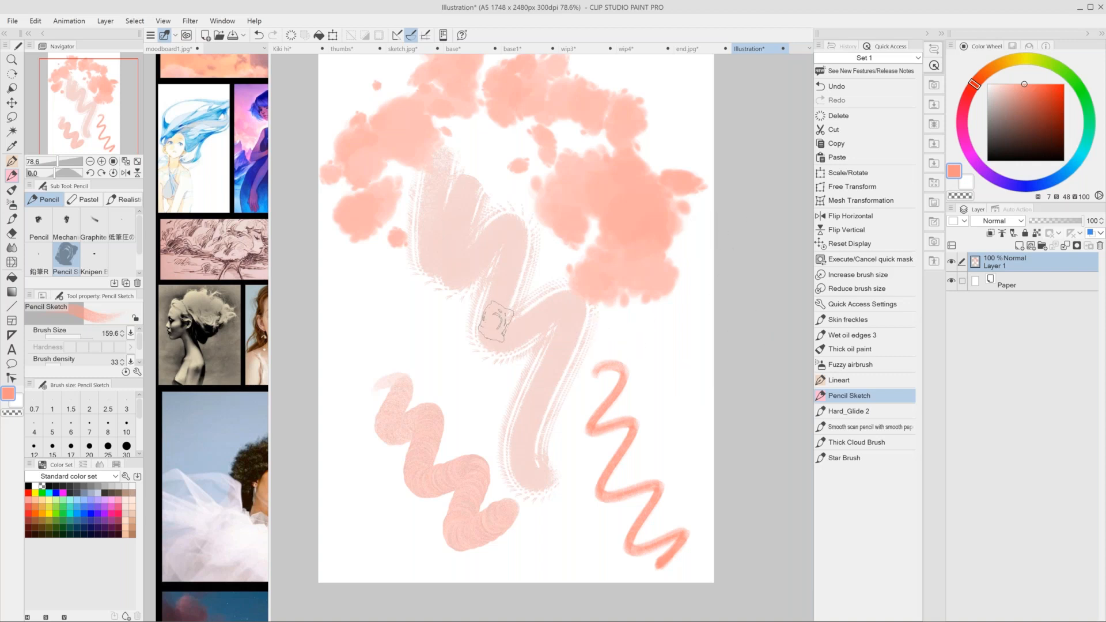
{"action": "left_click_drag", "start_coordinate": [501, 330], "coordinate": [486, 320]}
{"action": "mouse_move", "coordinate": [405, 319]}
{"action": "left_mouse_down"}
{"action": "mouse_move", "coordinate": [412, 344]}
{"action": "mouse_move", "coordinate": [431, 311]}
{"action": "mouse_move", "coordinate": [406, 320]}
{"action": "left_mouse_up"}
{"action": "left_click_drag", "start_coordinate": [655, 354], "coordinate": [651, 385]}
{"action": "mouse_move", "coordinate": [679, 140]}
{"action": "left_mouse_down"}
{"action": "mouse_move", "coordinate": [669, 135]}
{"action": "mouse_move", "coordinate": [689, 145]}
{"action": "mouse_move", "coordinate": [676, 136]}
{"action": "left_mouse_up"}
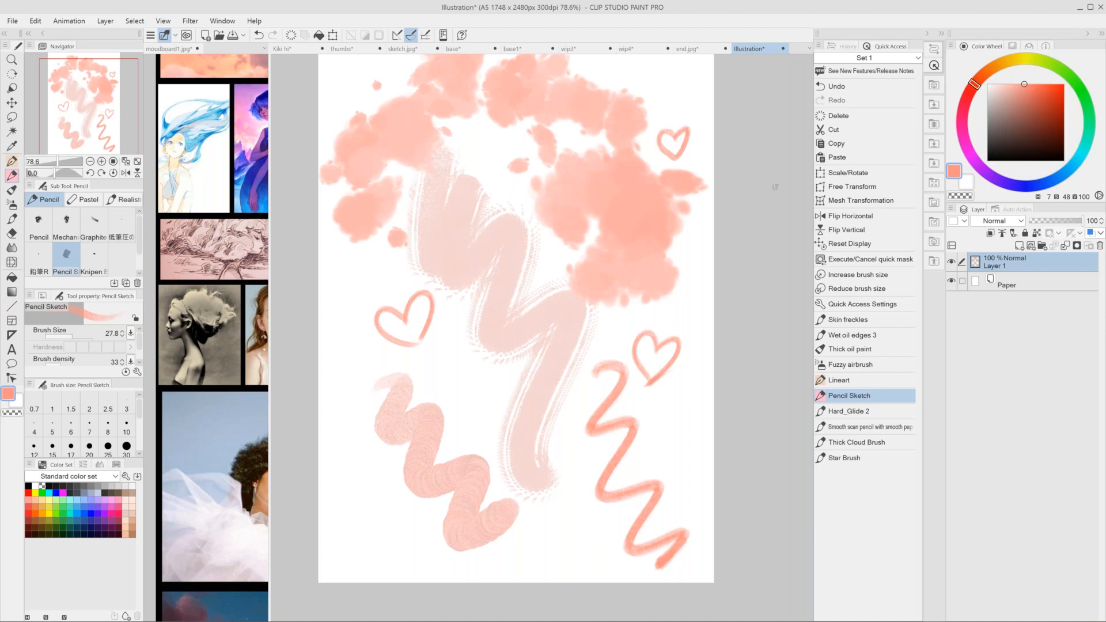
Bring the finished end.jpg painting back into view, and switch to the Kiki hi portrait collage.
{"action": "scroll", "coordinate": [694, 450], "scroll_direction": "down", "scroll_amount": 2}
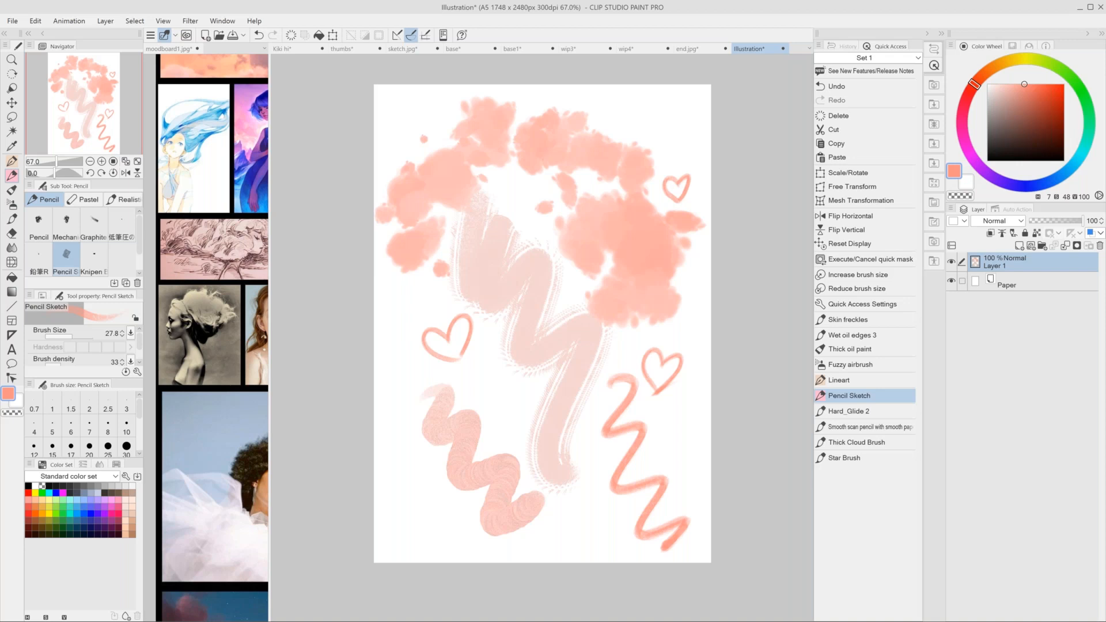
{"action": "left_click", "coordinate": [701, 51]}
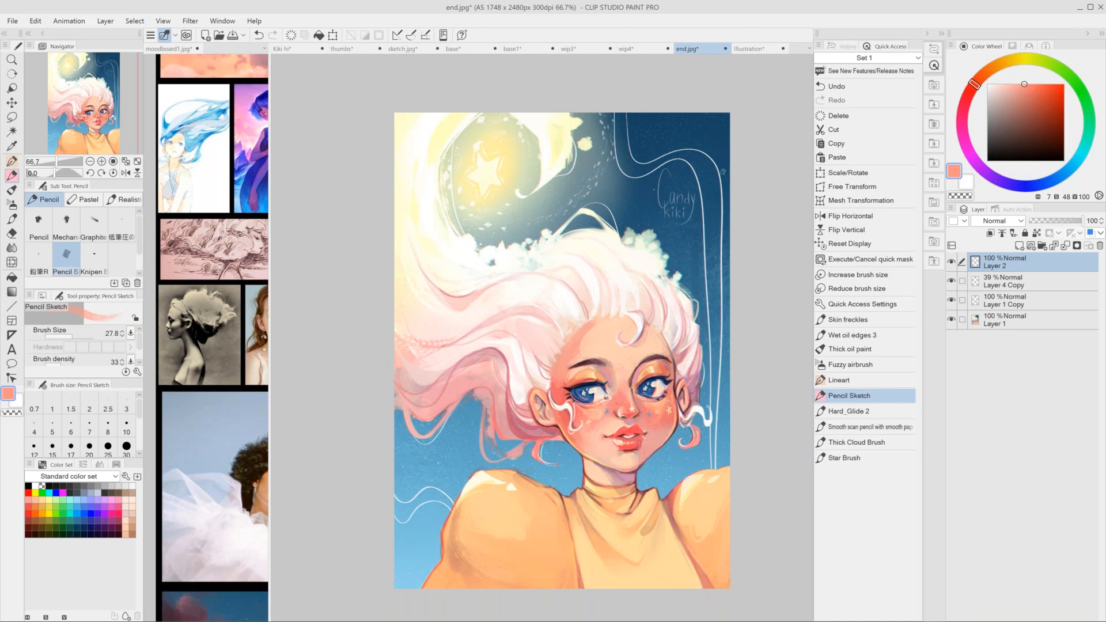
{"action": "left_click", "coordinate": [300, 47]}
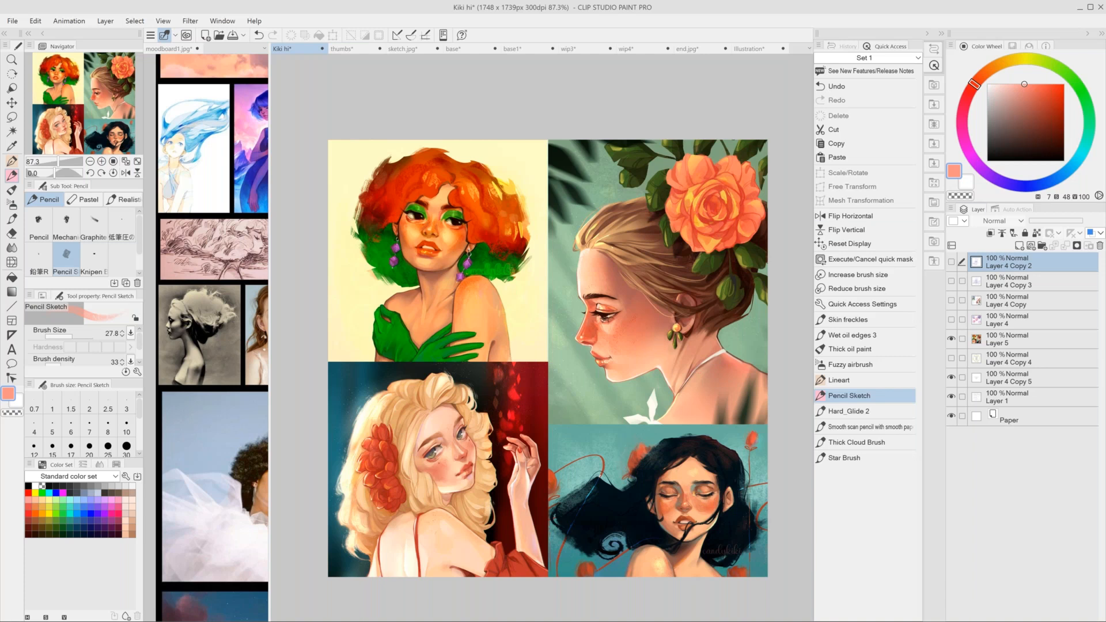
Look through the Layer palette options and the list of available palettes for Auto Action.
{"action": "left_click", "coordinate": [951, 211]}
{"action": "left_click", "coordinate": [951, 210]}
{"action": "left_click", "coordinate": [951, 211]}
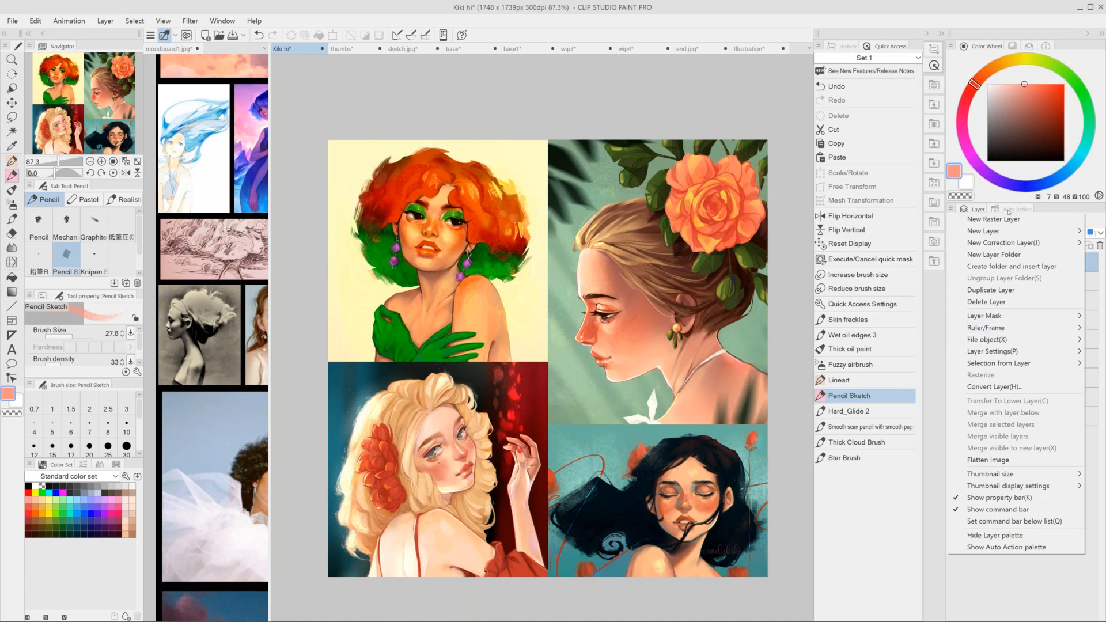
{"action": "left_click", "coordinate": [1037, 210]}
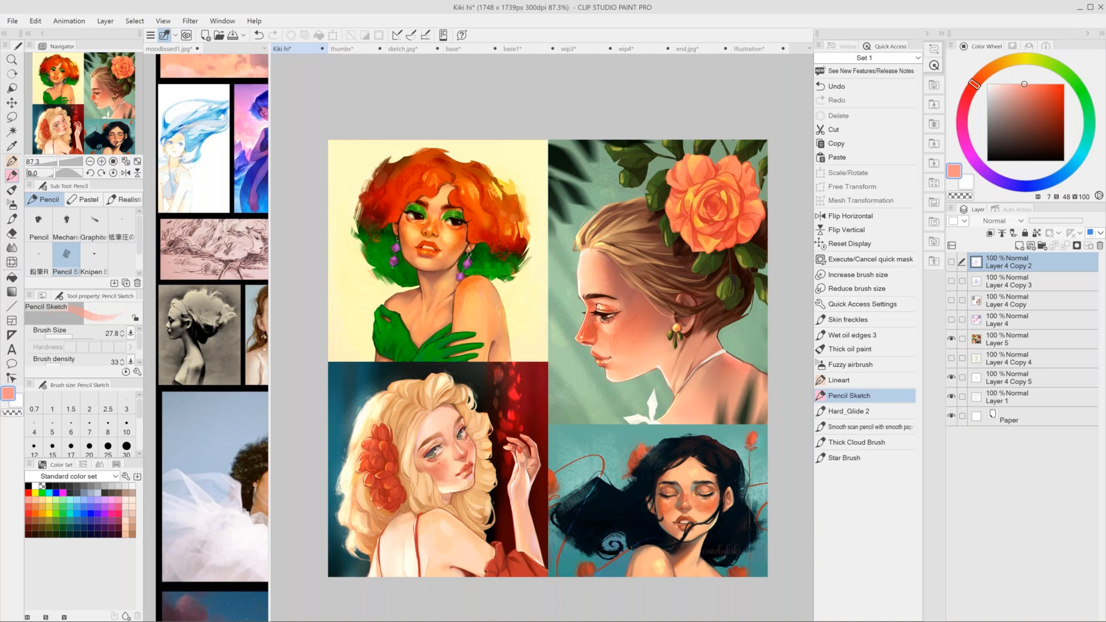
{"action": "left_click", "coordinate": [230, 25]}
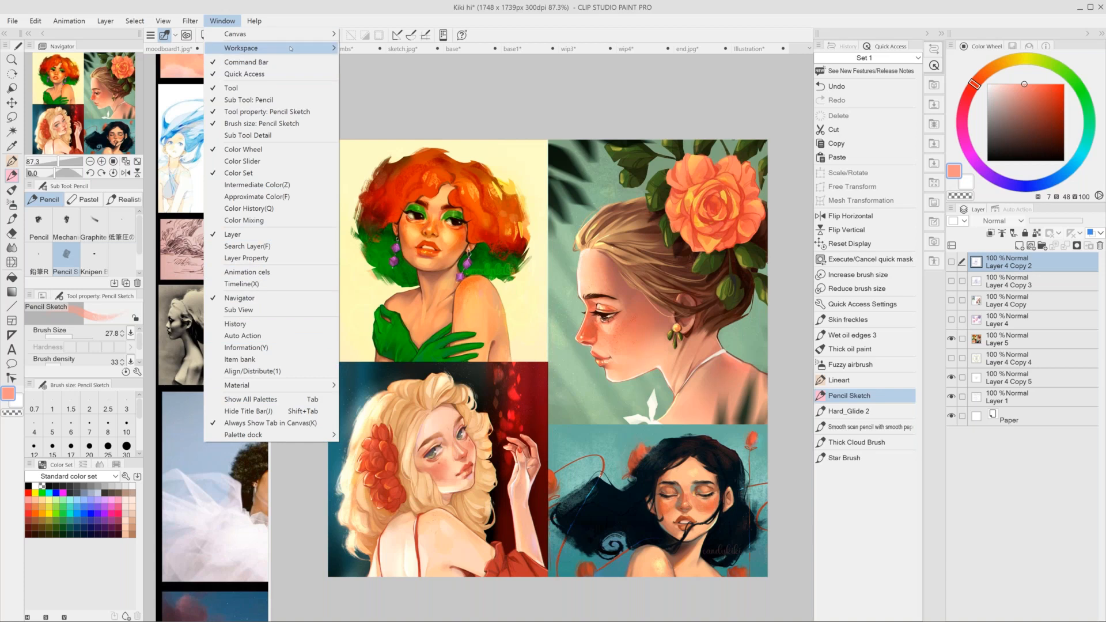
{"action": "mouse_move", "coordinate": [291, 49]}
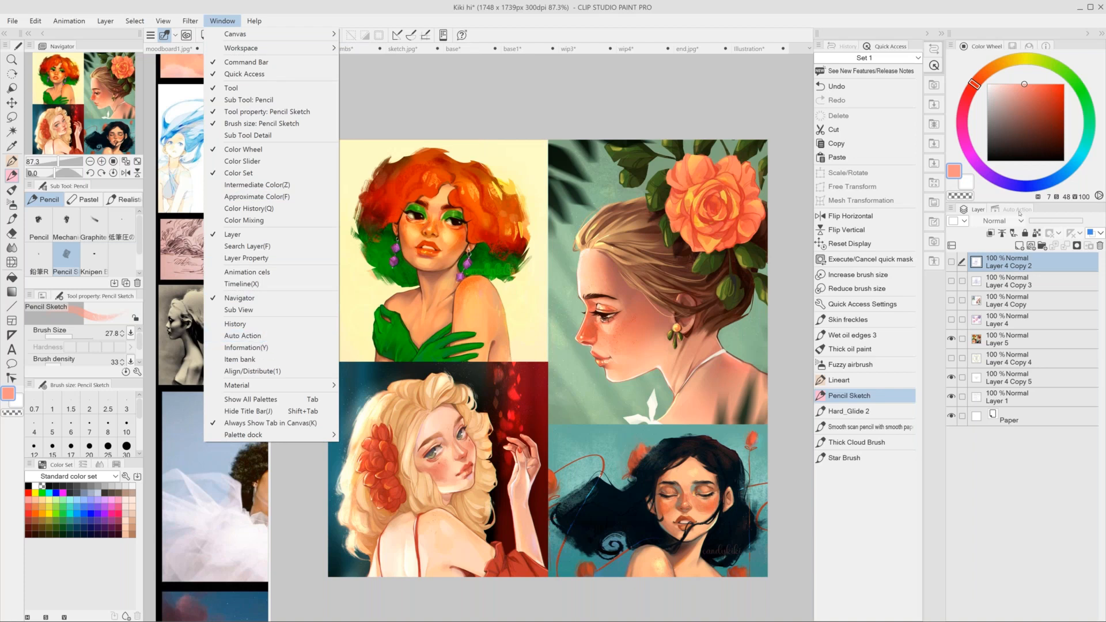
{"action": "key", "text": "Escape"}
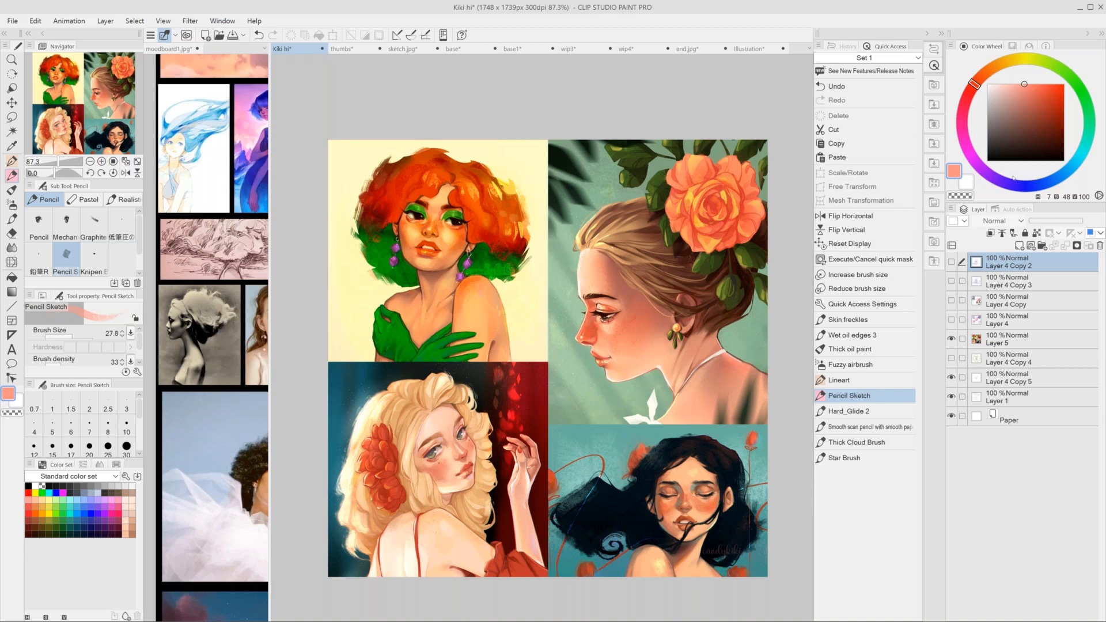
Bring up the Auto Action palette, view its available sets, and keep the Korean-named paper texture set (종이 질감 오토액션).
{"action": "left_click", "coordinate": [1015, 210]}
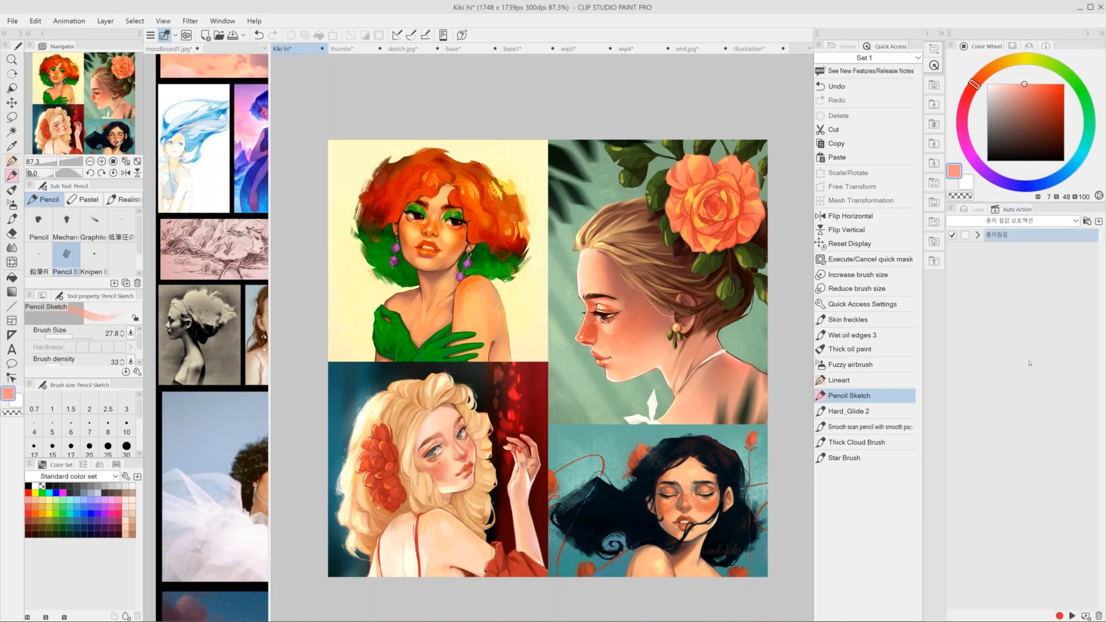
{"action": "left_click", "coordinate": [1036, 220]}
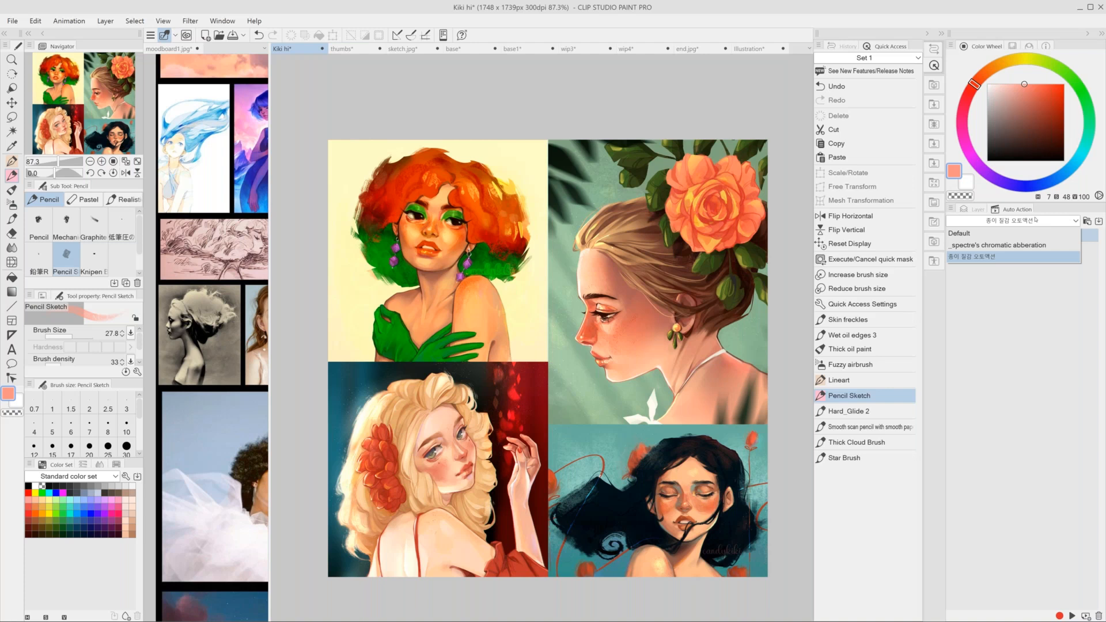
{"action": "left_click", "coordinate": [985, 257]}
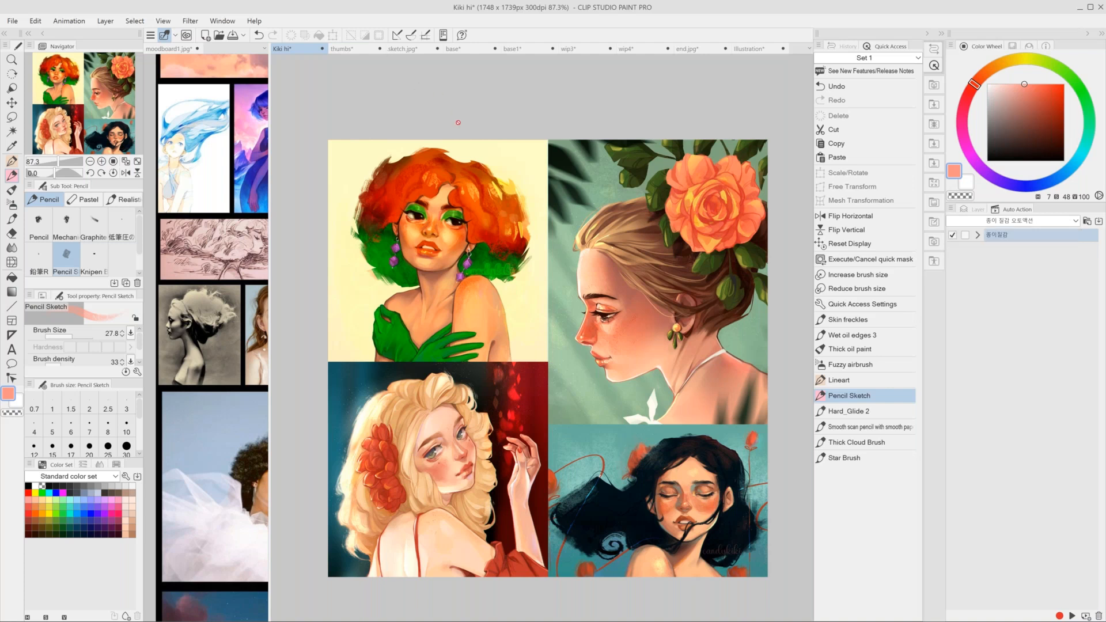
Examine the collage's profile portrait with the rose up close, including the hair, freckled face and earring.
{"action": "scroll", "coordinate": [458, 122], "scroll_direction": "up", "scroll_amount": 1}
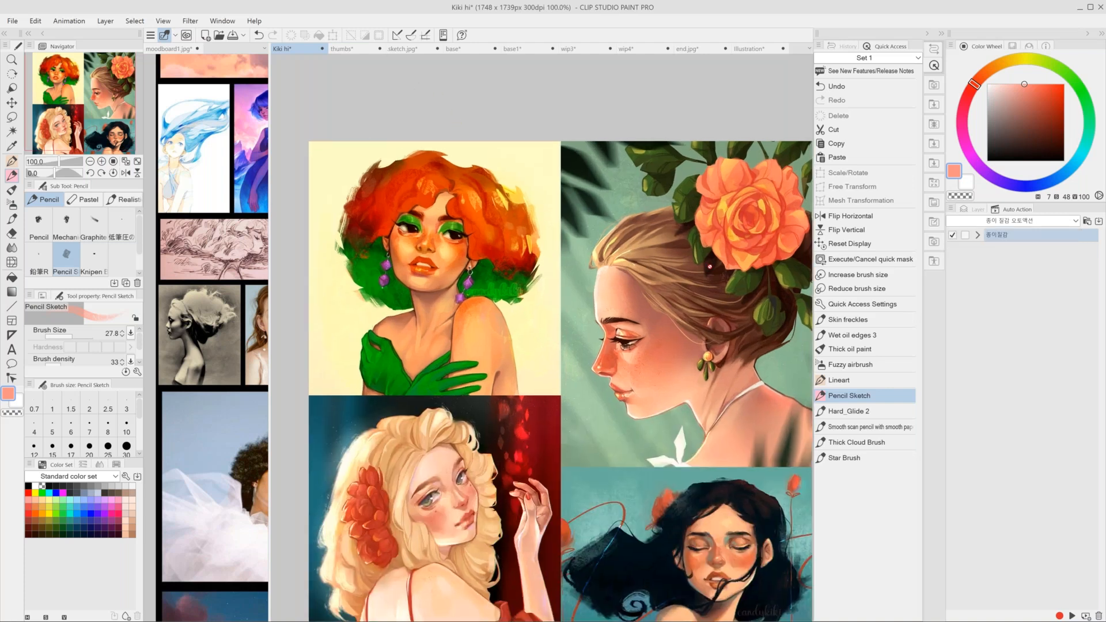
{"action": "scroll", "coordinate": [710, 267], "scroll_direction": "up", "scroll_amount": 1}
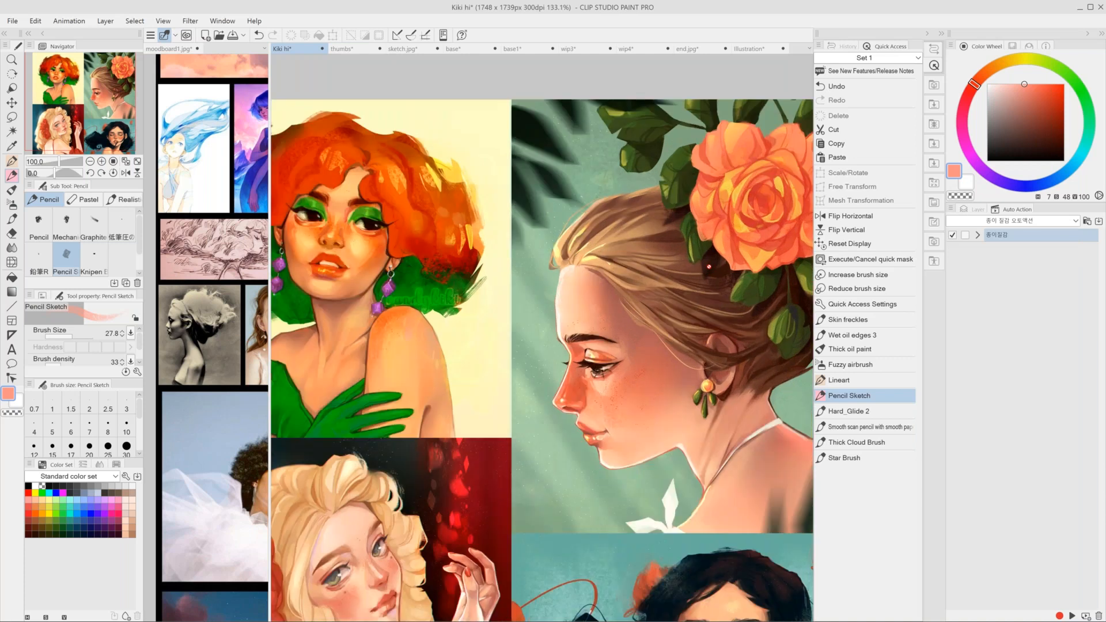
{"action": "scroll", "coordinate": [662, 272], "scroll_direction": "up", "scroll_amount": 1}
{"action": "scroll", "coordinate": [662, 273], "scroll_direction": "up", "scroll_amount": 3}
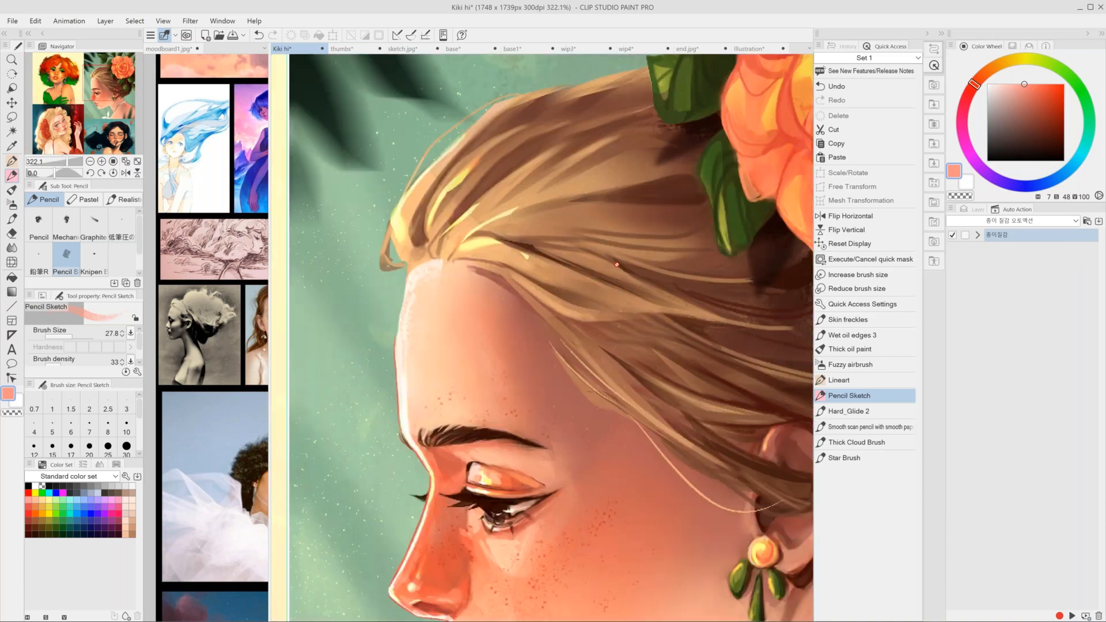
{"action": "scroll", "coordinate": [617, 265], "scroll_direction": "down", "scroll_amount": 2}
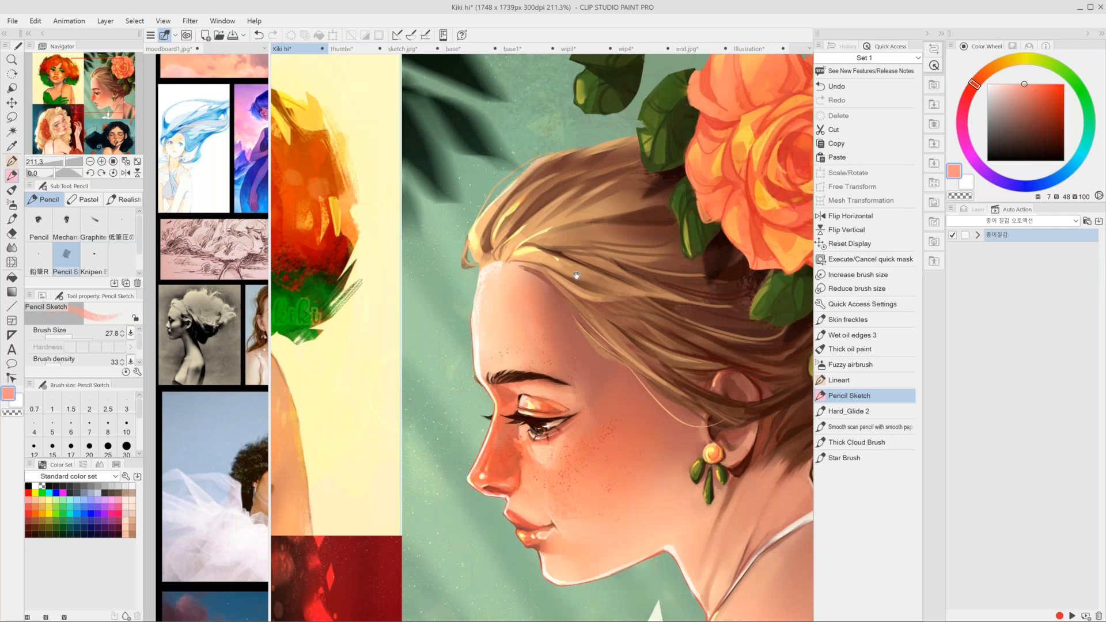
{"action": "mouse_move", "coordinate": [577, 276]}
{"action": "left_mouse_down"}
{"action": "mouse_move", "coordinate": [557, 266]}
{"action": "mouse_move", "coordinate": [512, 285]}
{"action": "left_mouse_up"}
{"action": "left_click_drag", "start_coordinate": [528, 365], "coordinate": [508, 312]}
{"action": "left_click_drag", "start_coordinate": [509, 312], "coordinate": [621, 3]}
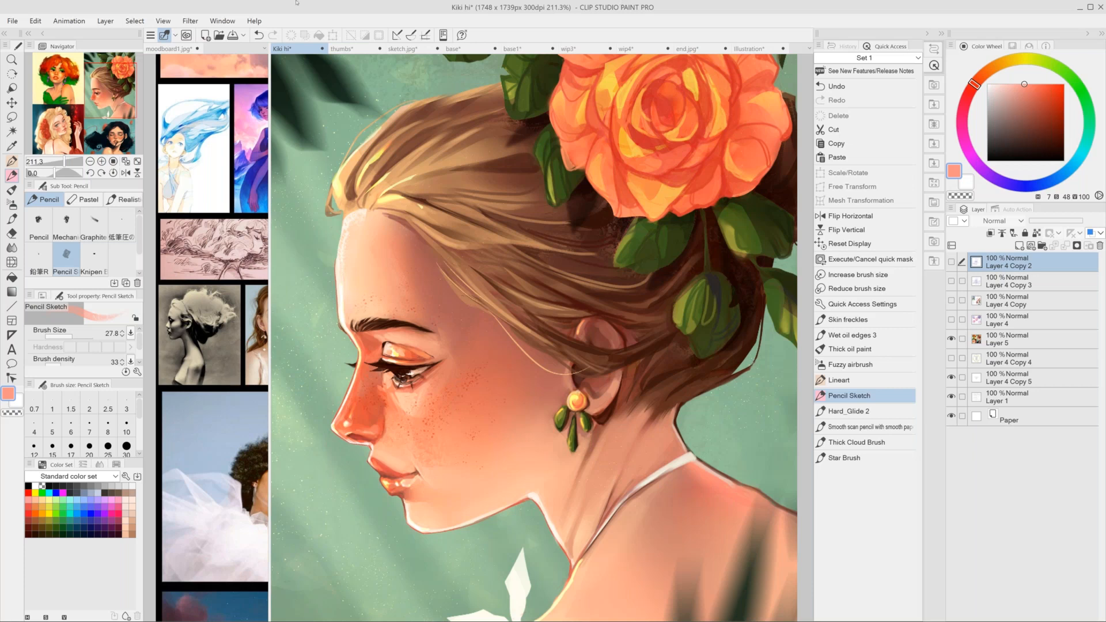
Show Layer 4 Copy 4 and hide Layer 5 so the whole floral wreath quote replaces the portrait collage.
{"action": "key", "text": "ctrl+c"}
{"action": "left_click", "coordinate": [953, 358]}
{"action": "scroll", "coordinate": [723, 365], "scroll_direction": "down", "scroll_amount": 2}
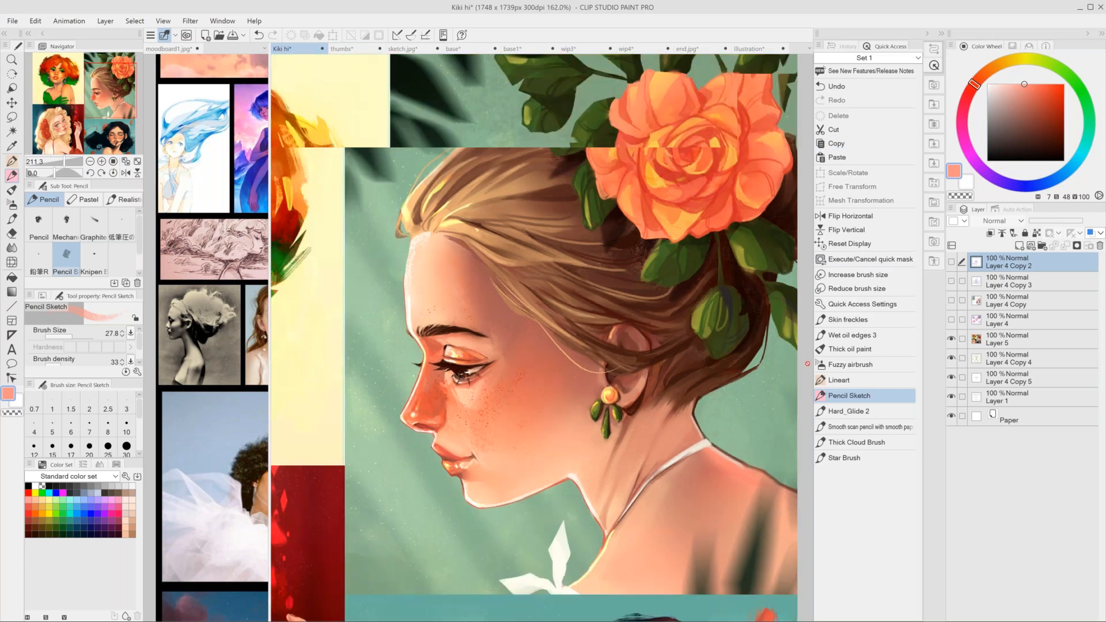
{"action": "scroll", "coordinate": [807, 363], "scroll_direction": "down", "scroll_amount": 2}
{"action": "left_click", "coordinate": [951, 339]}
{"action": "scroll", "coordinate": [667, 229], "scroll_direction": "down", "scroll_amount": 2}
{"action": "left_click_drag", "start_coordinate": [667, 229], "coordinate": [661, 225]}
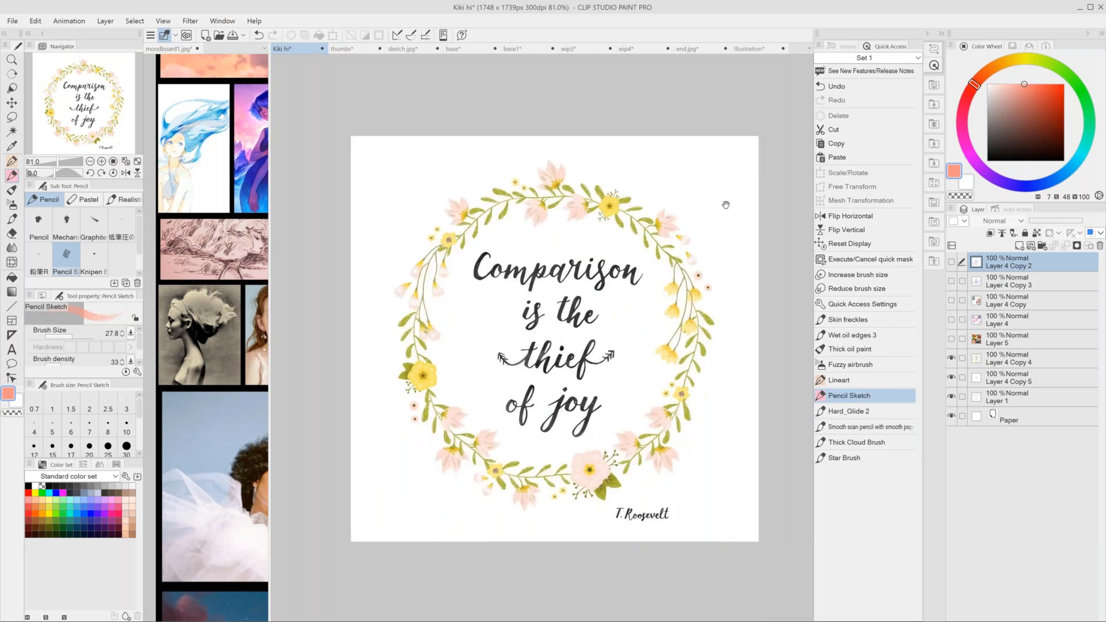